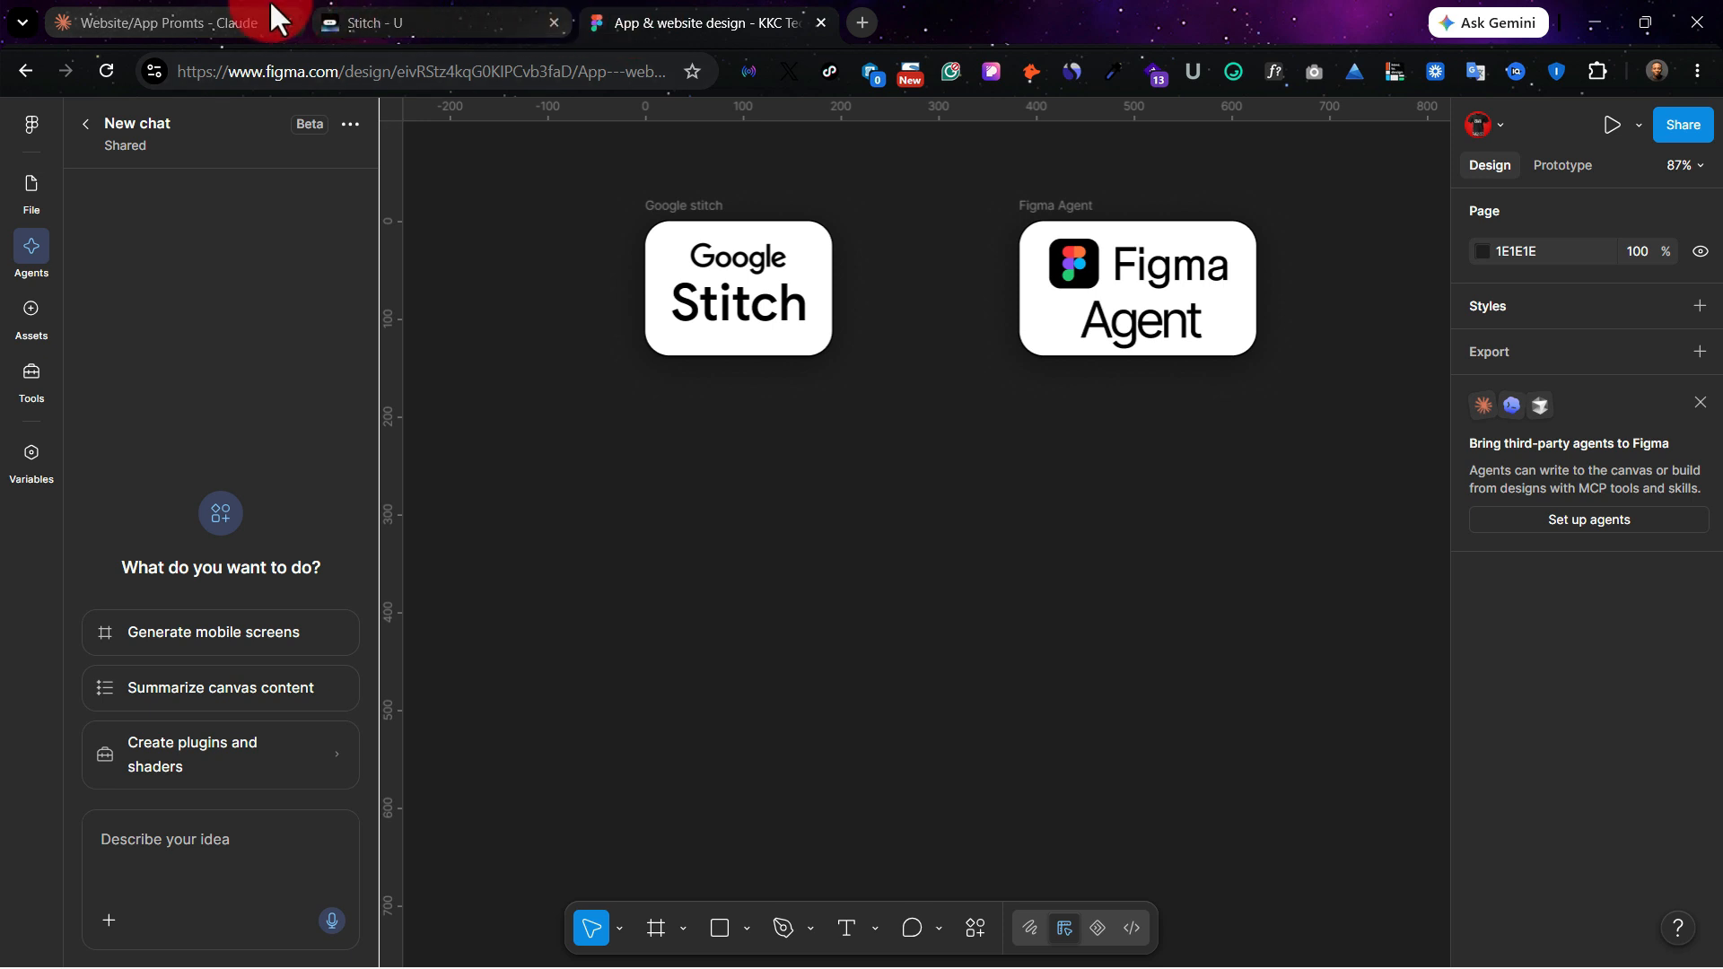
Step: Copy the DeskHub ticketing dashboard prompt from Claude into Google Stitch's design prompt, with Web as the design type
click(195, 14)
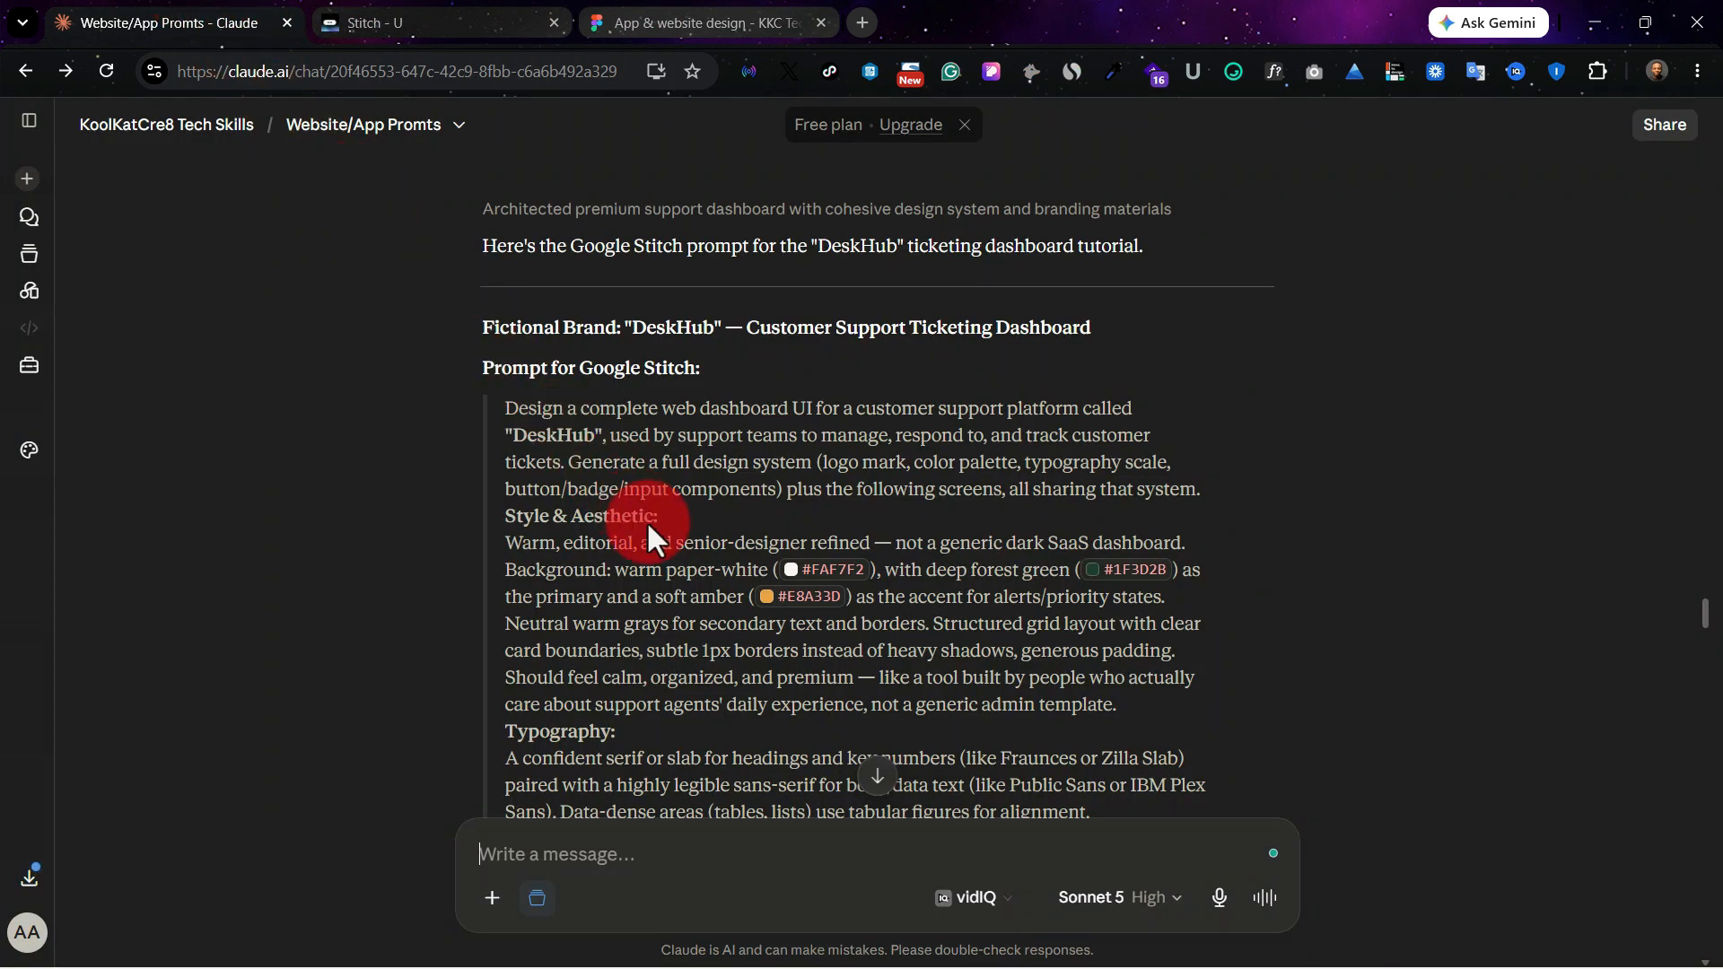
key(ctrl+Tab)
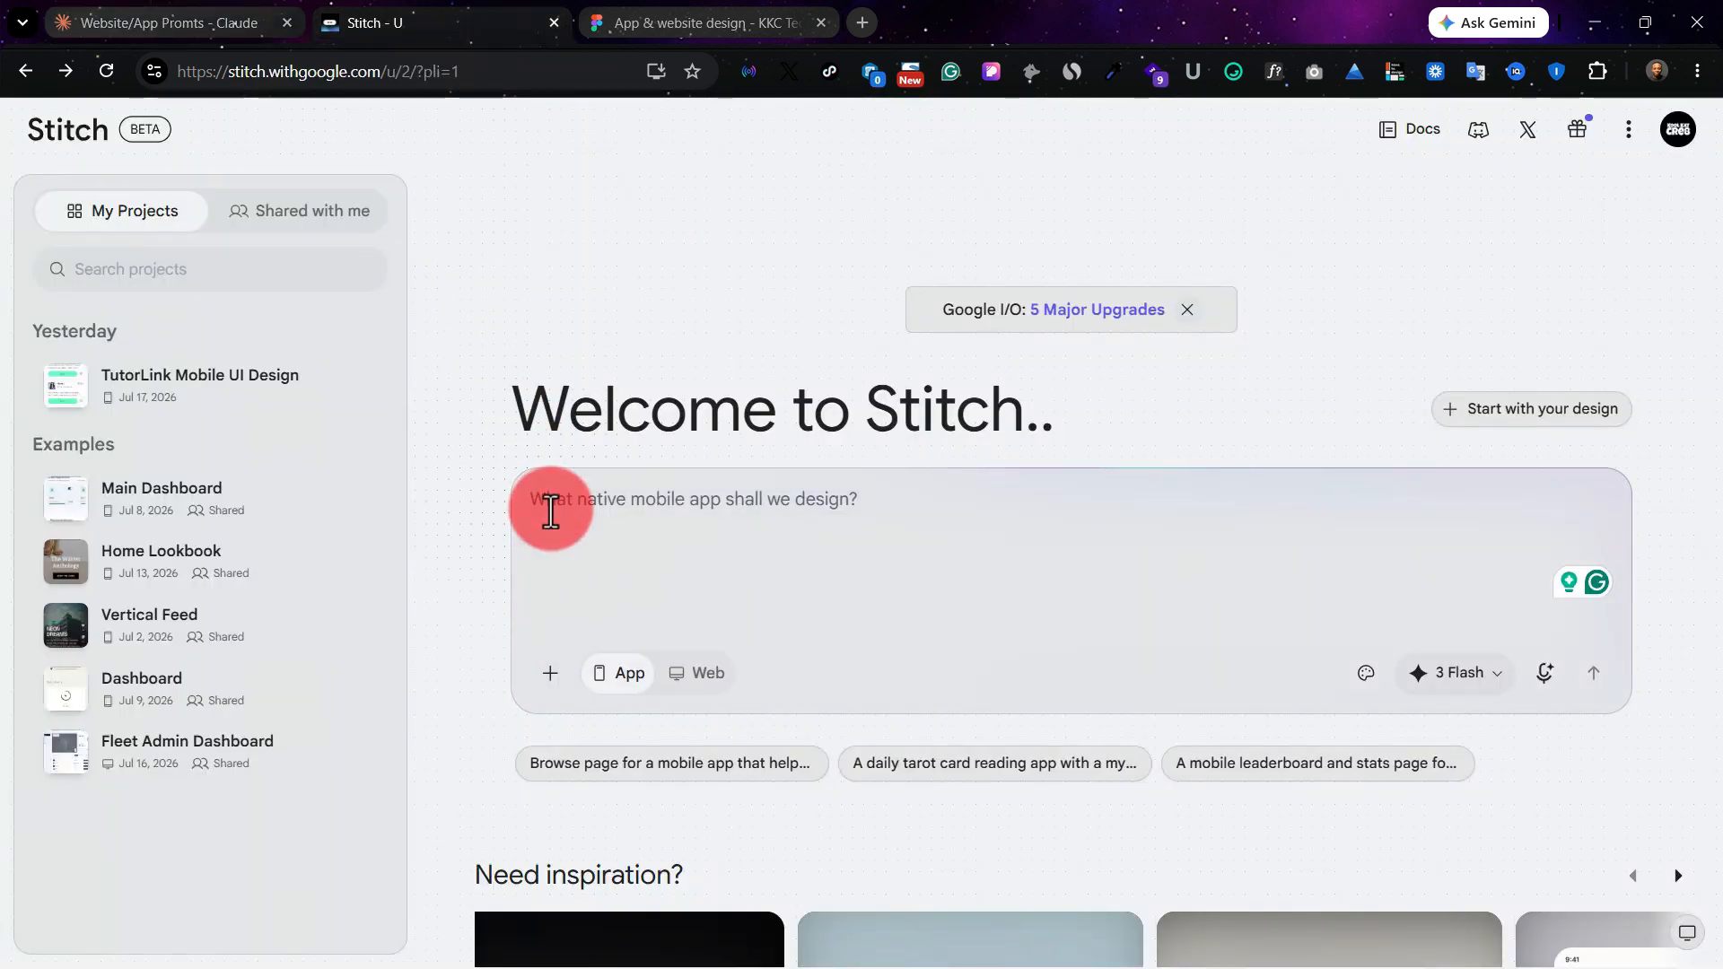
click(550, 511)
key(ctrl+v)
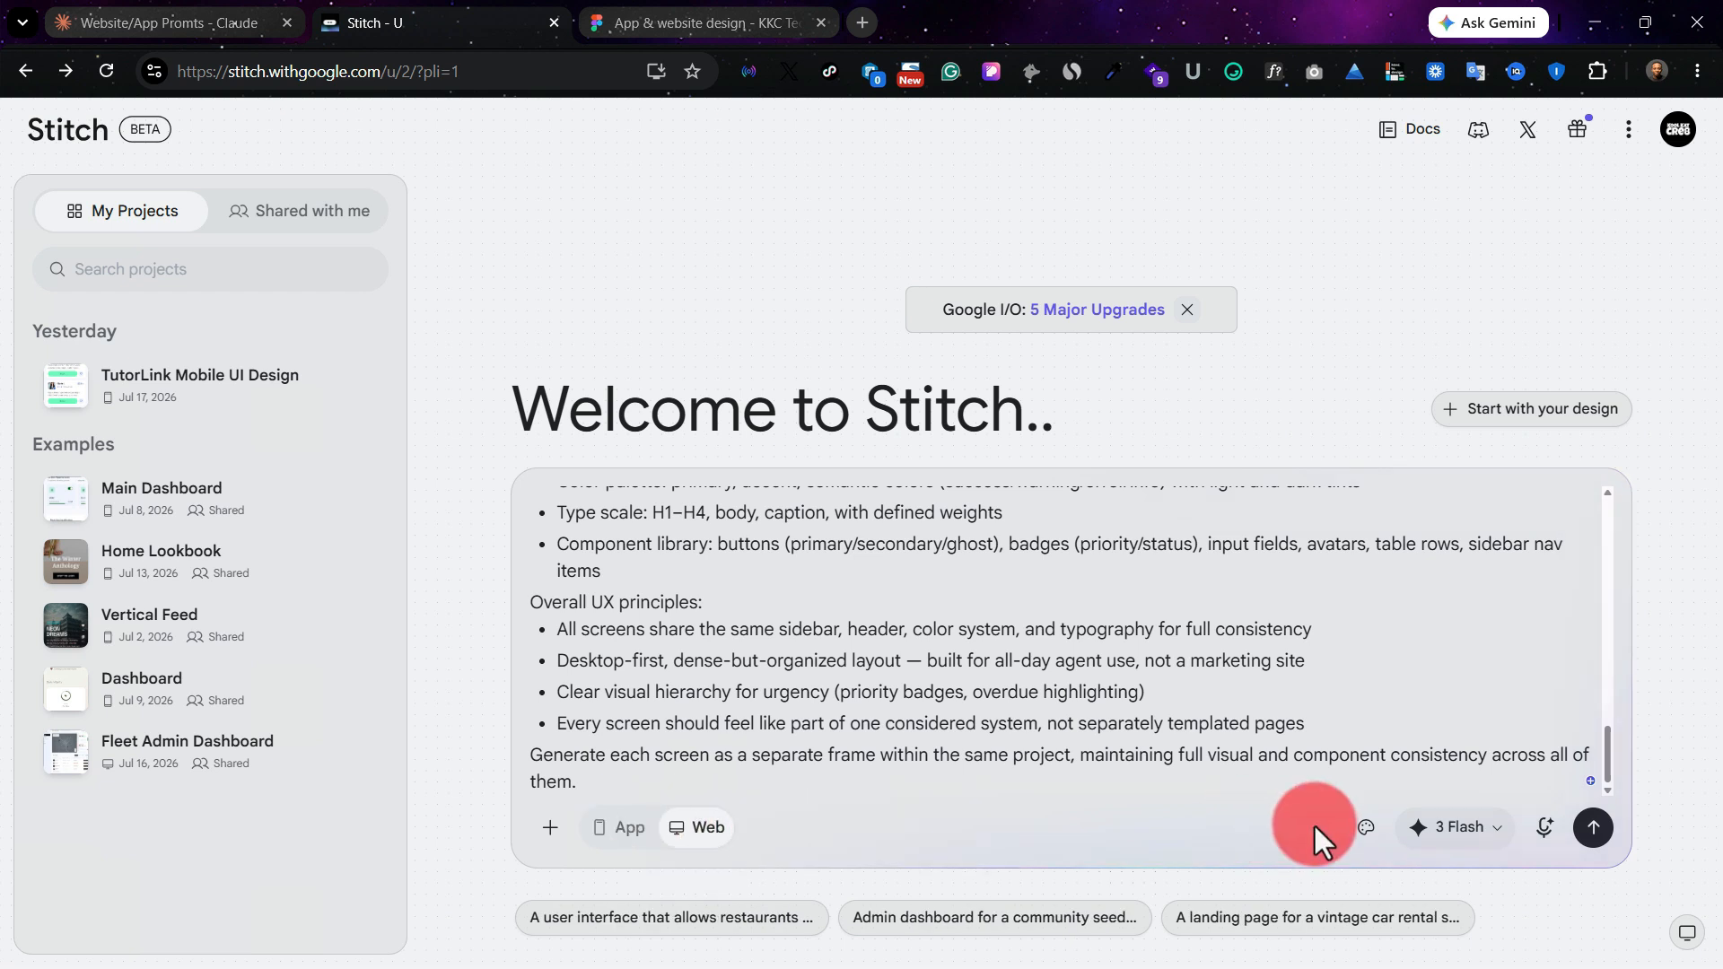
Step: Keep the 3 Flash model and submit the DeskHub prompt to generate the screens
click(1459, 830)
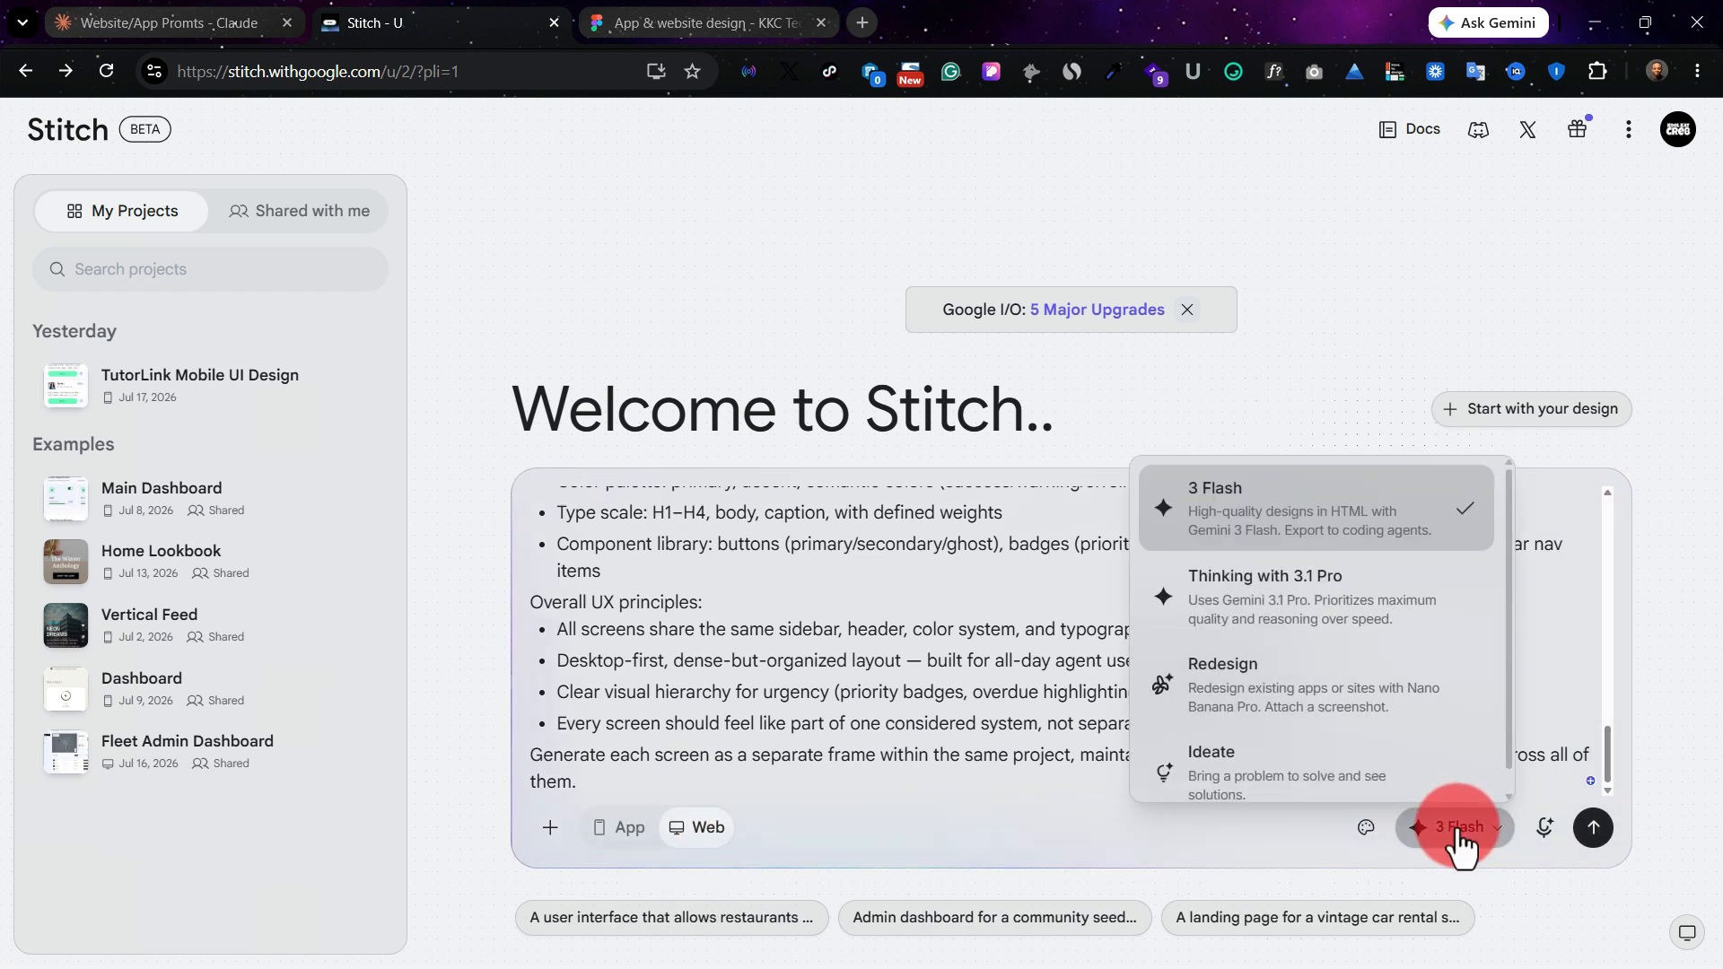
click(902, 677)
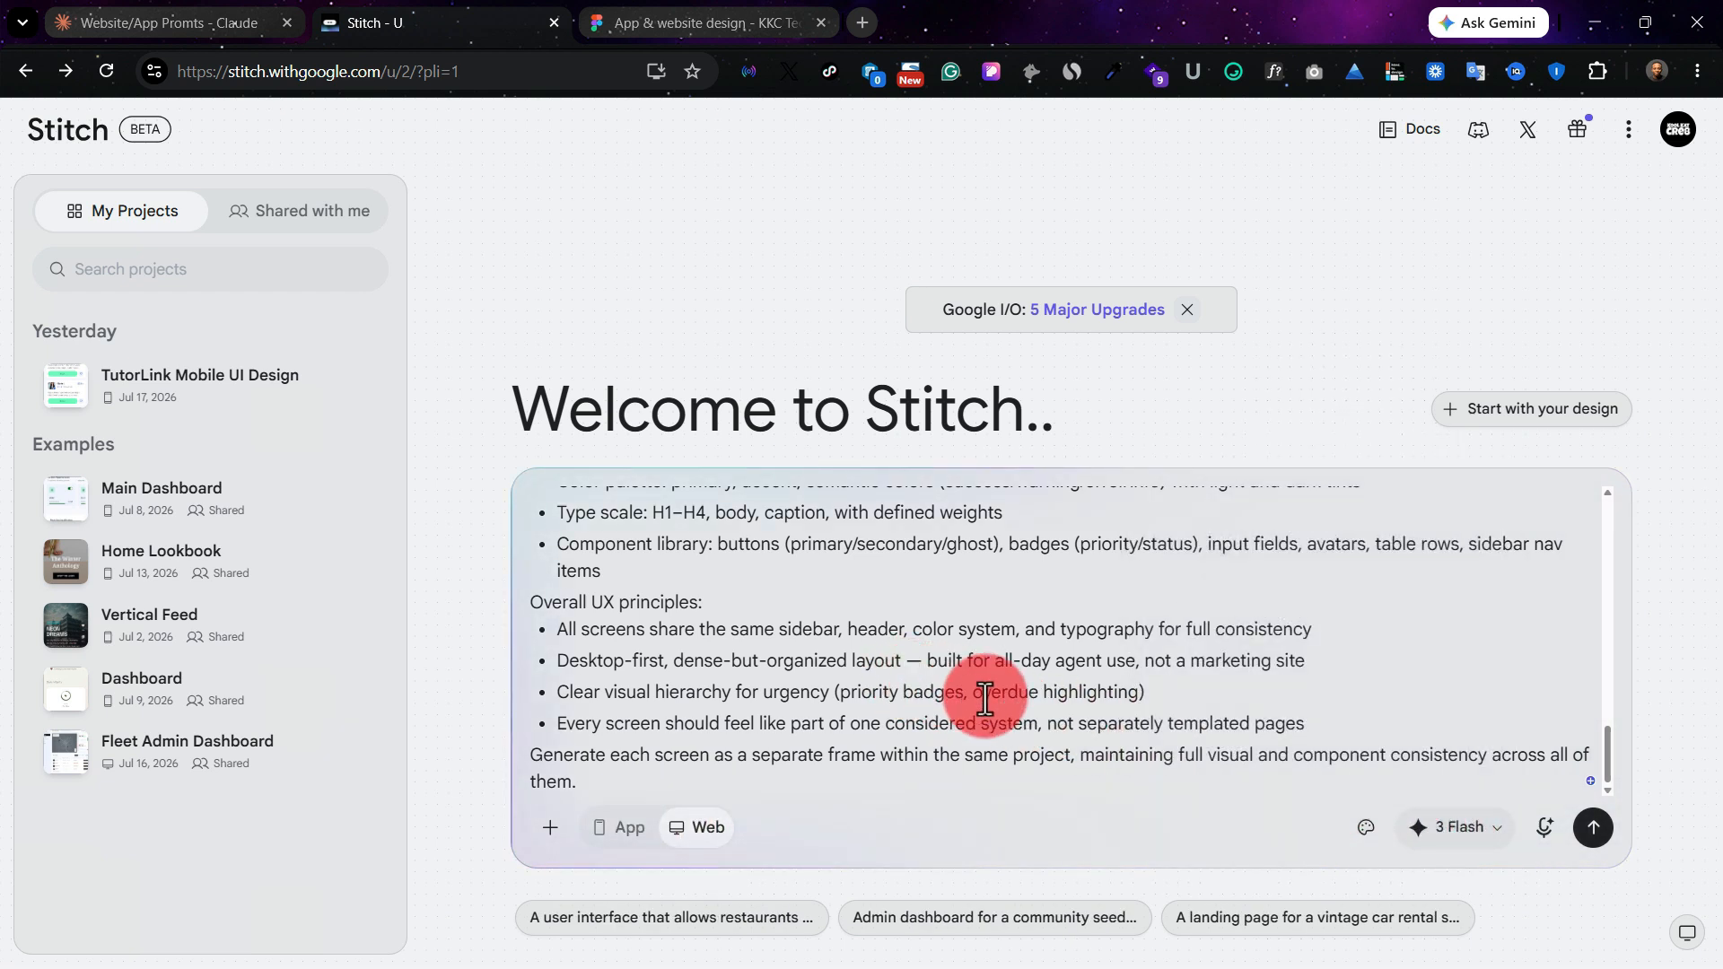
click(1594, 828)
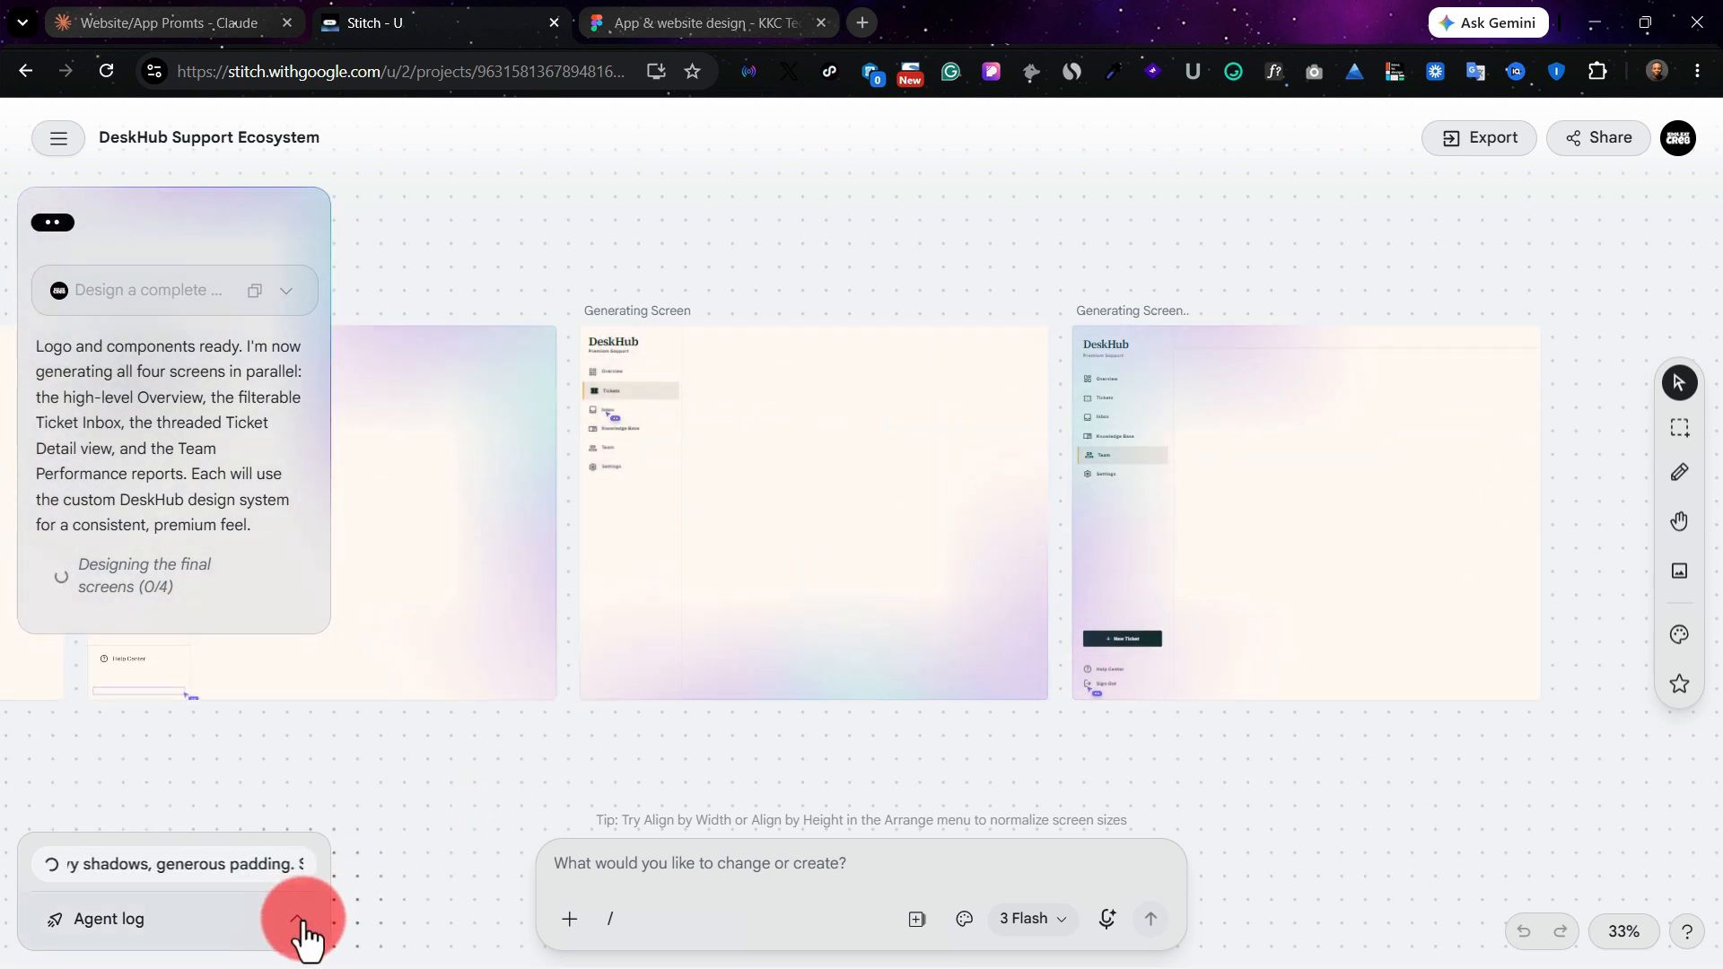
click(299, 919)
click(304, 921)
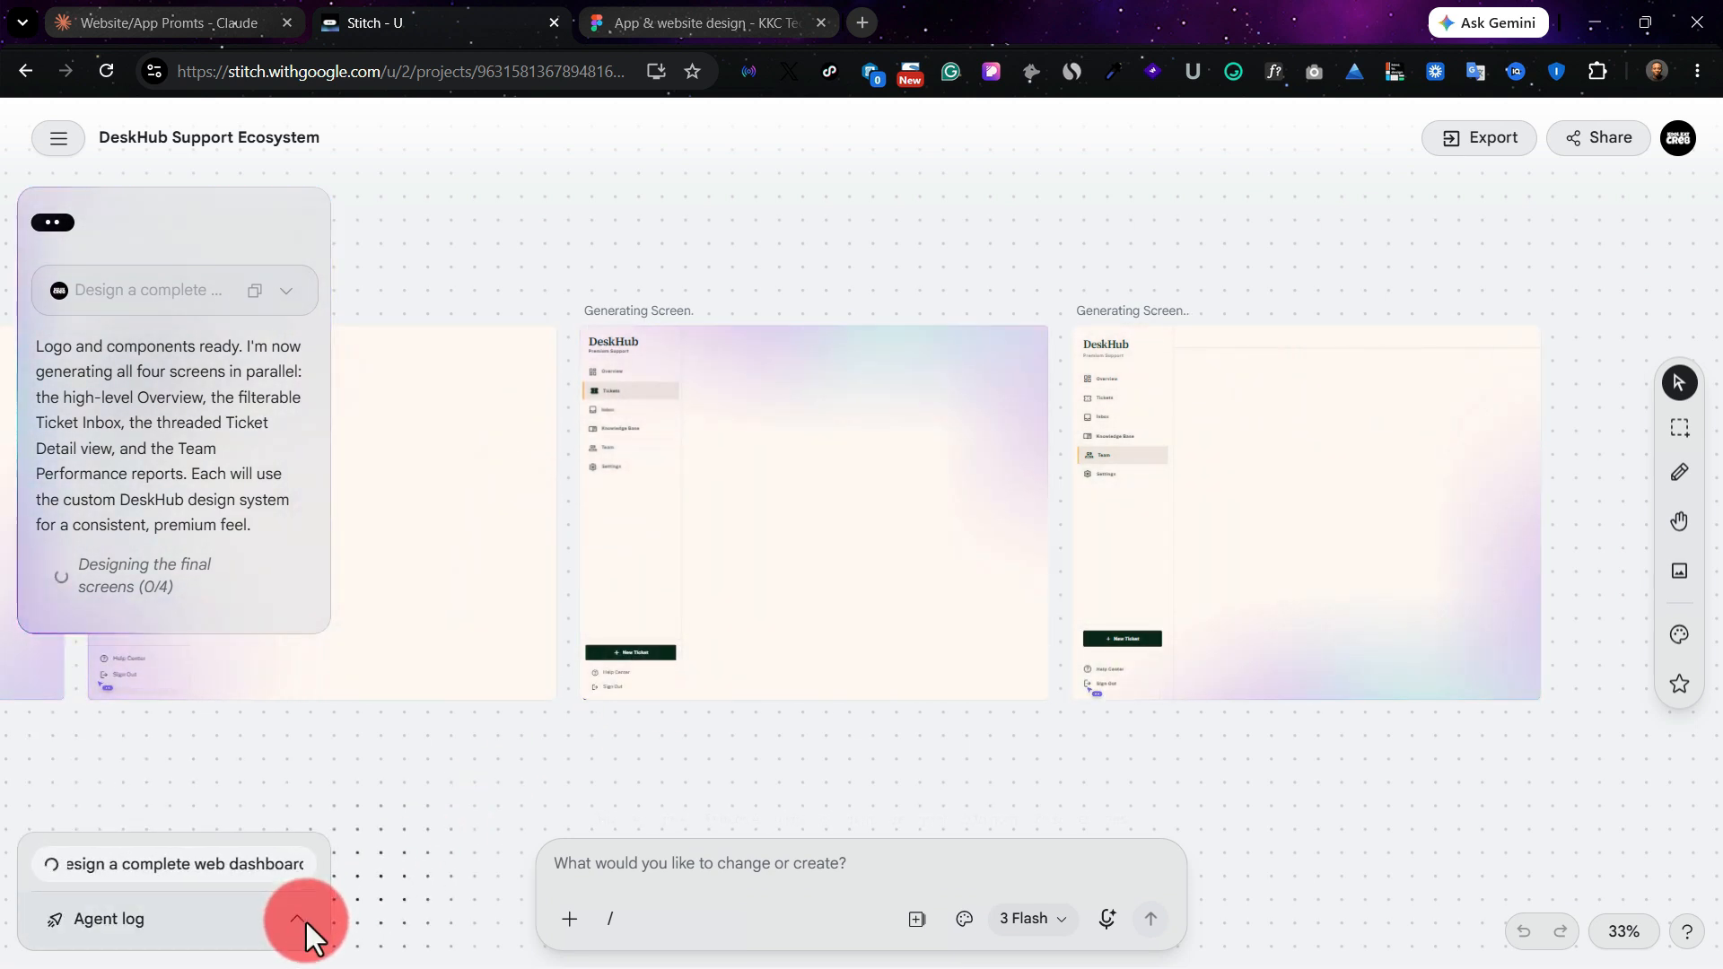
click(602, 662)
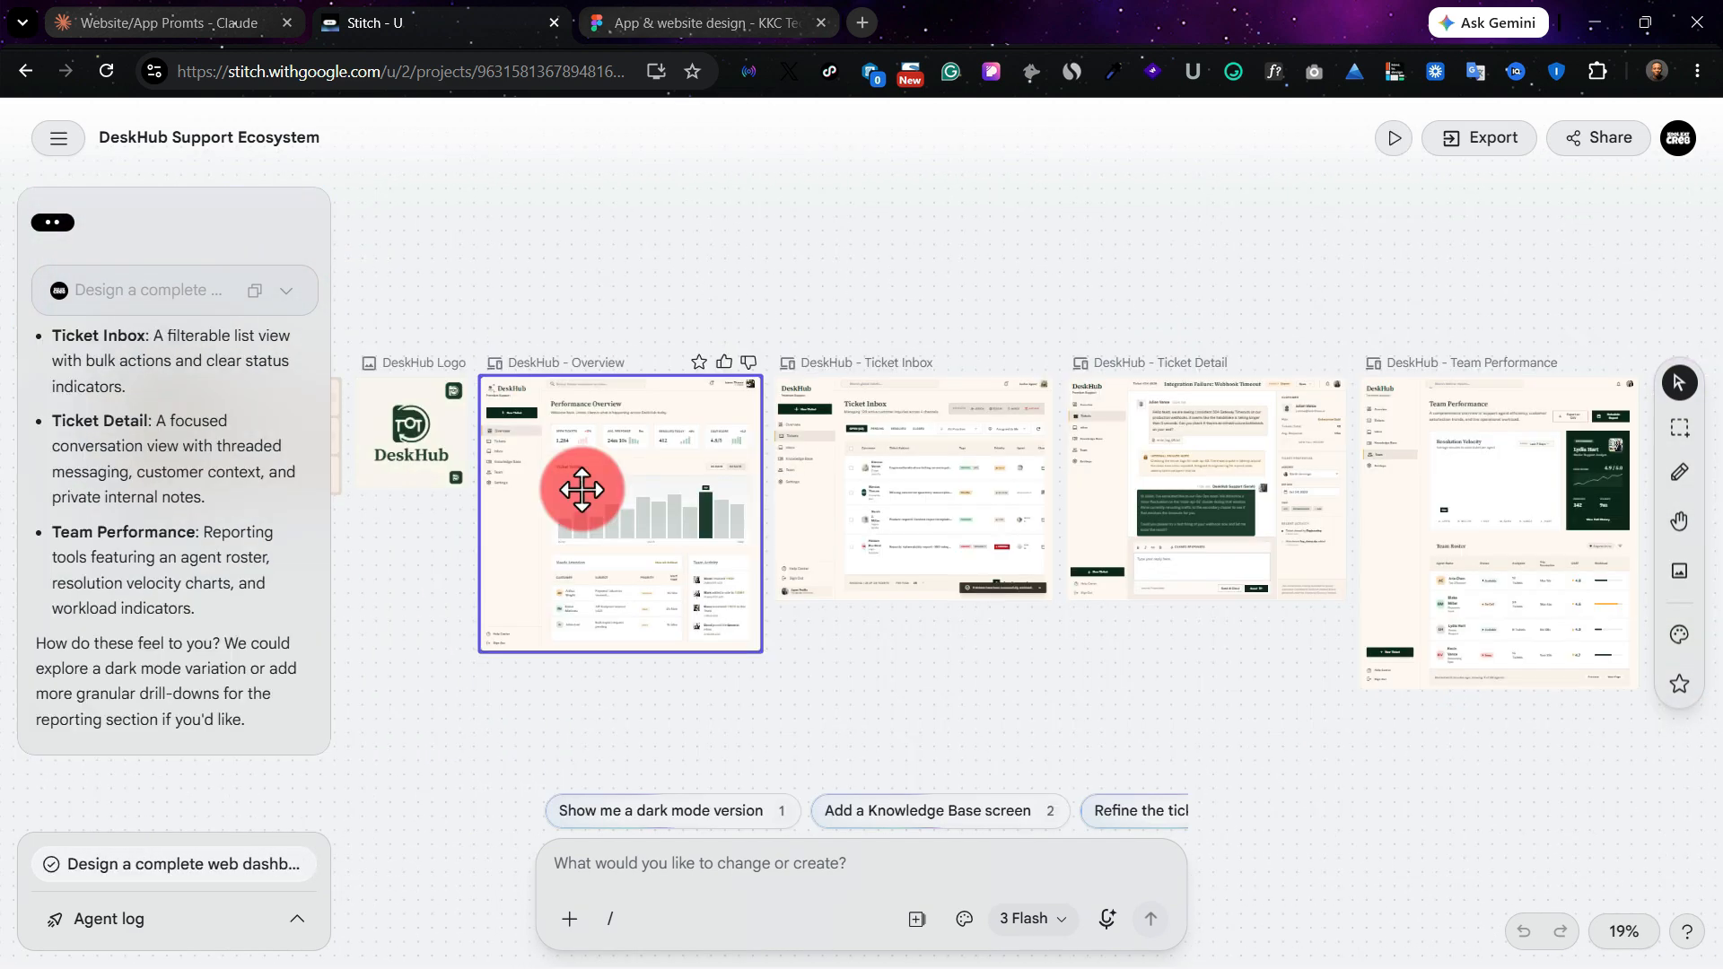
Step: Examine the generated DeskHub design system board with its colours and typography, the logo, and the Overview screen's layout
scroll(582, 490, up, 2)
scroll(582, 489, up, 4)
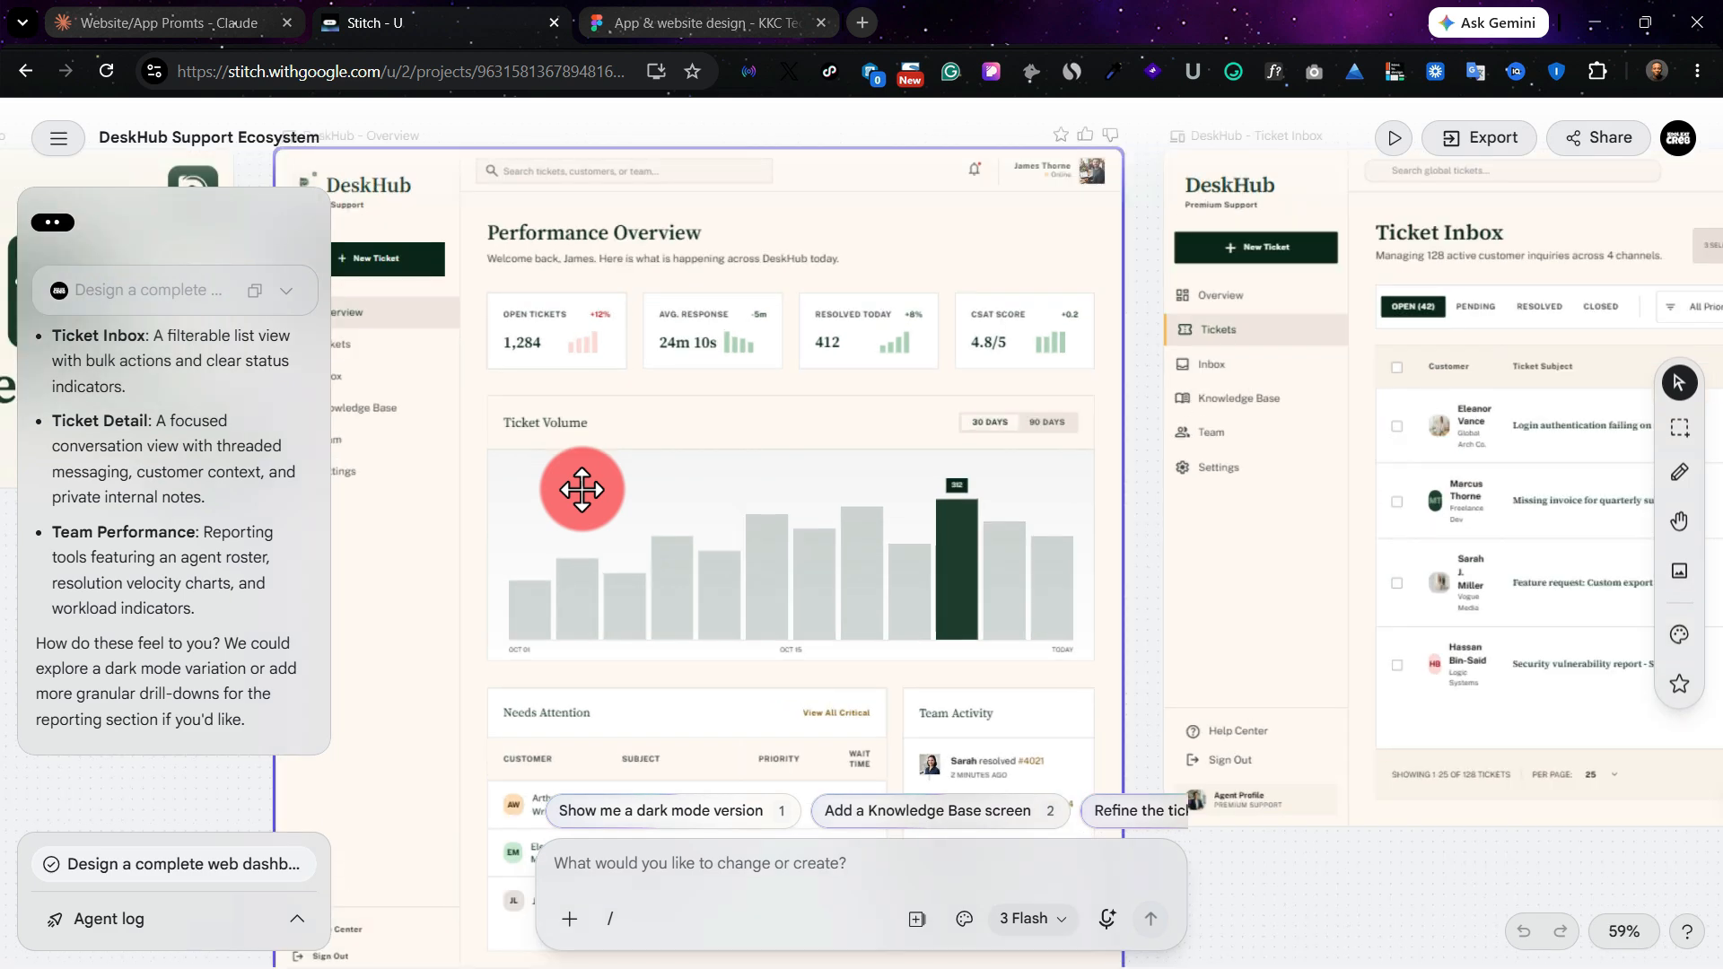
scroll(723, 470, up, 2)
scroll(722, 470, left, 4)
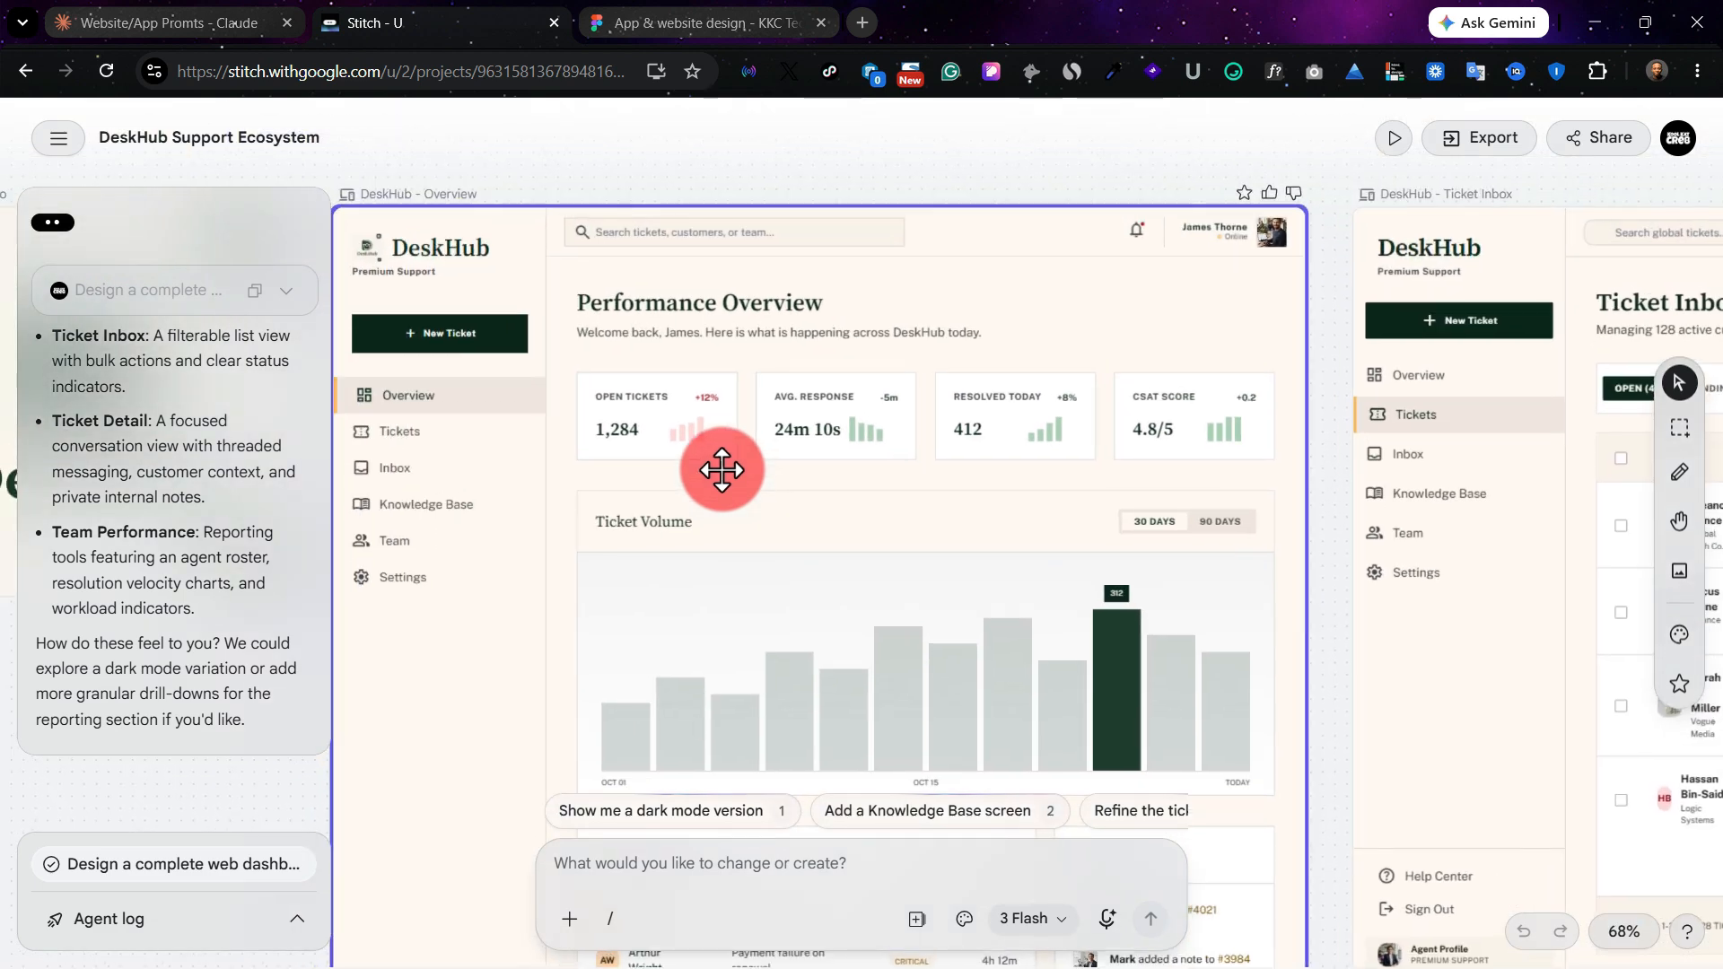
scroll(722, 470, left, 10)
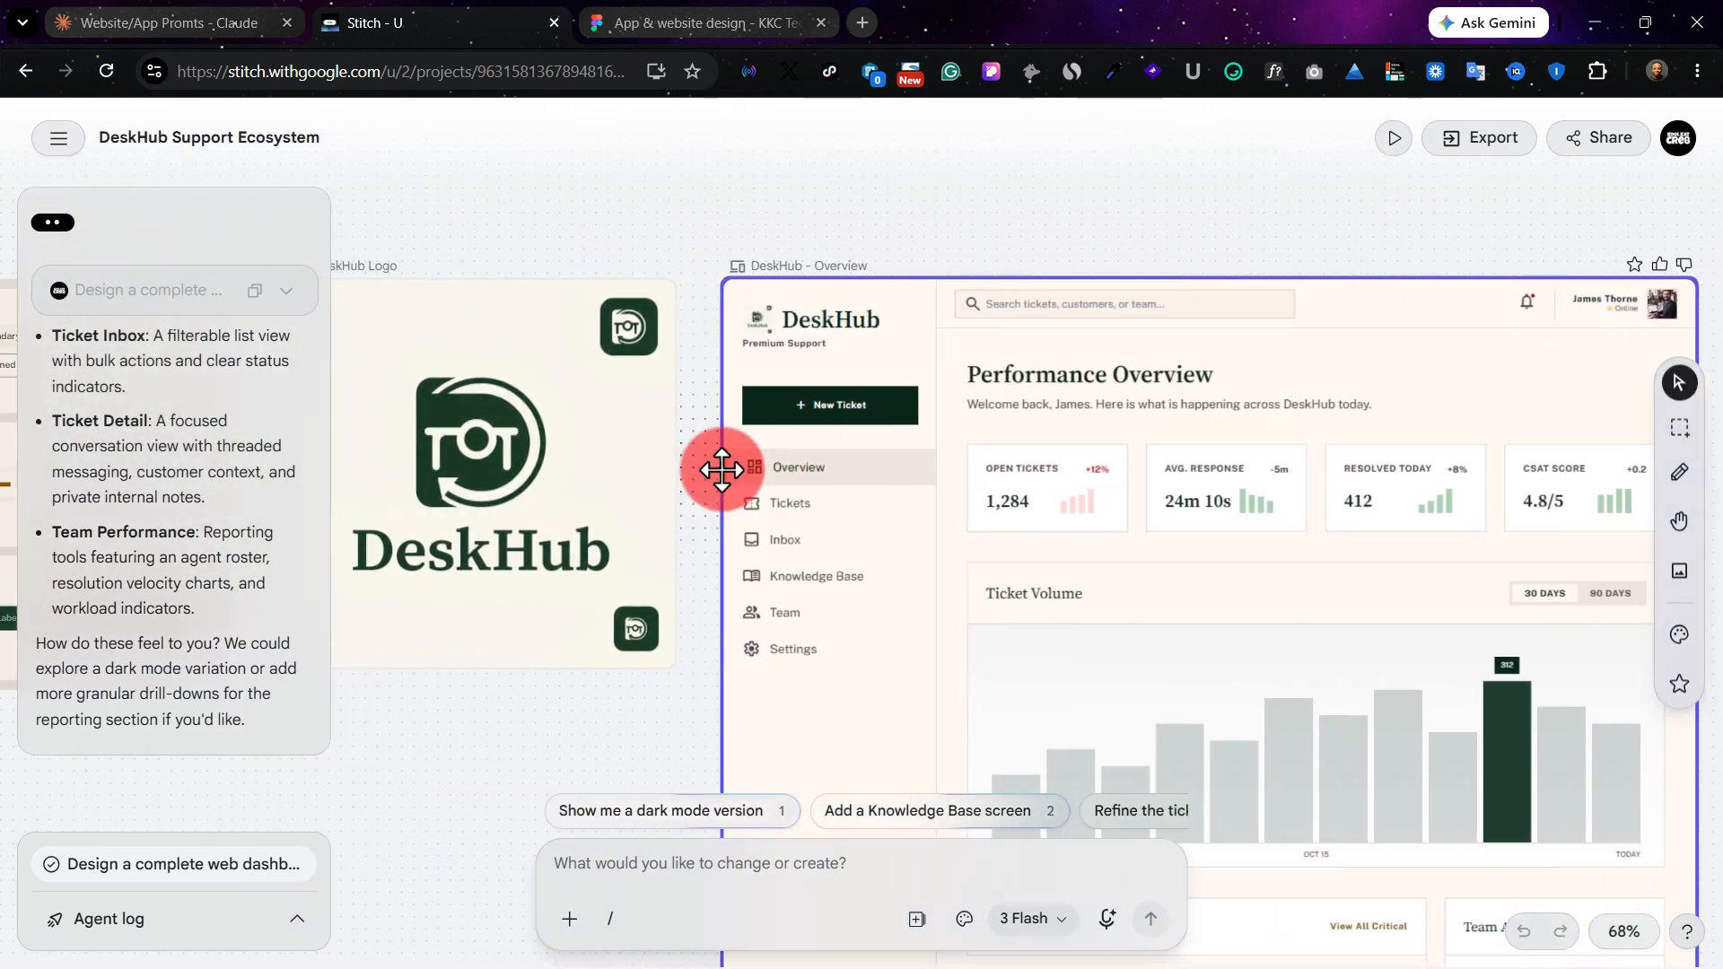
scroll(723, 469, left, 2)
scroll(723, 470, right, 2)
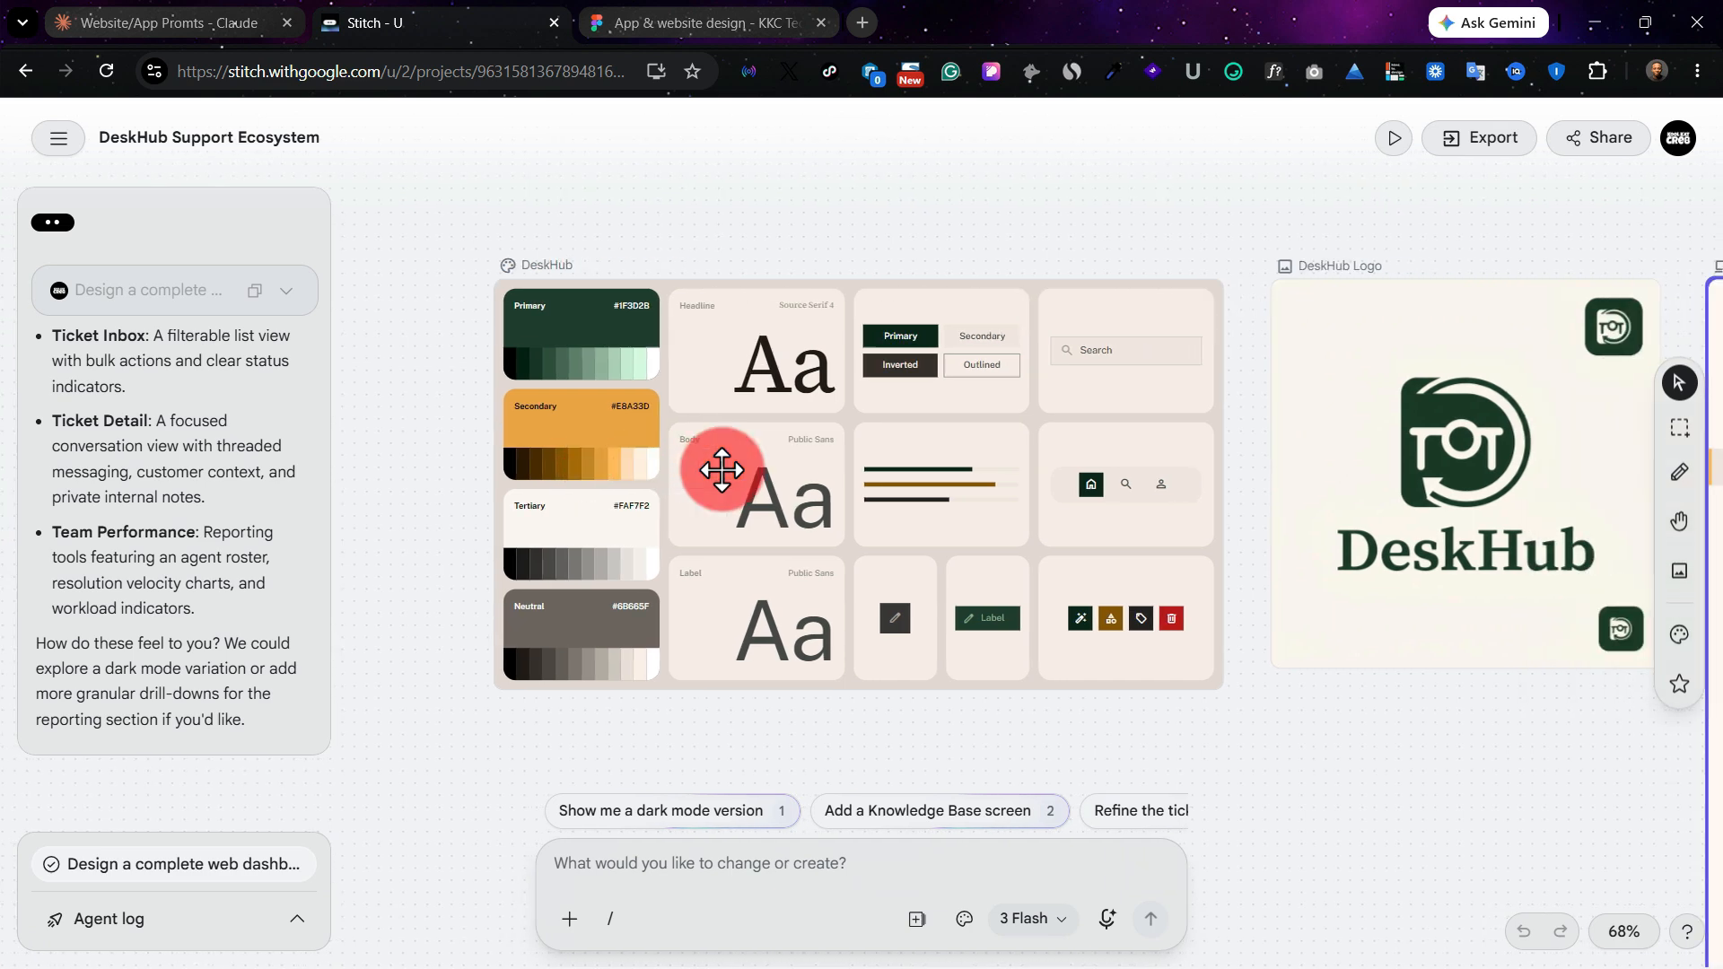
click(722, 470)
scroll(713, 470, right, 8)
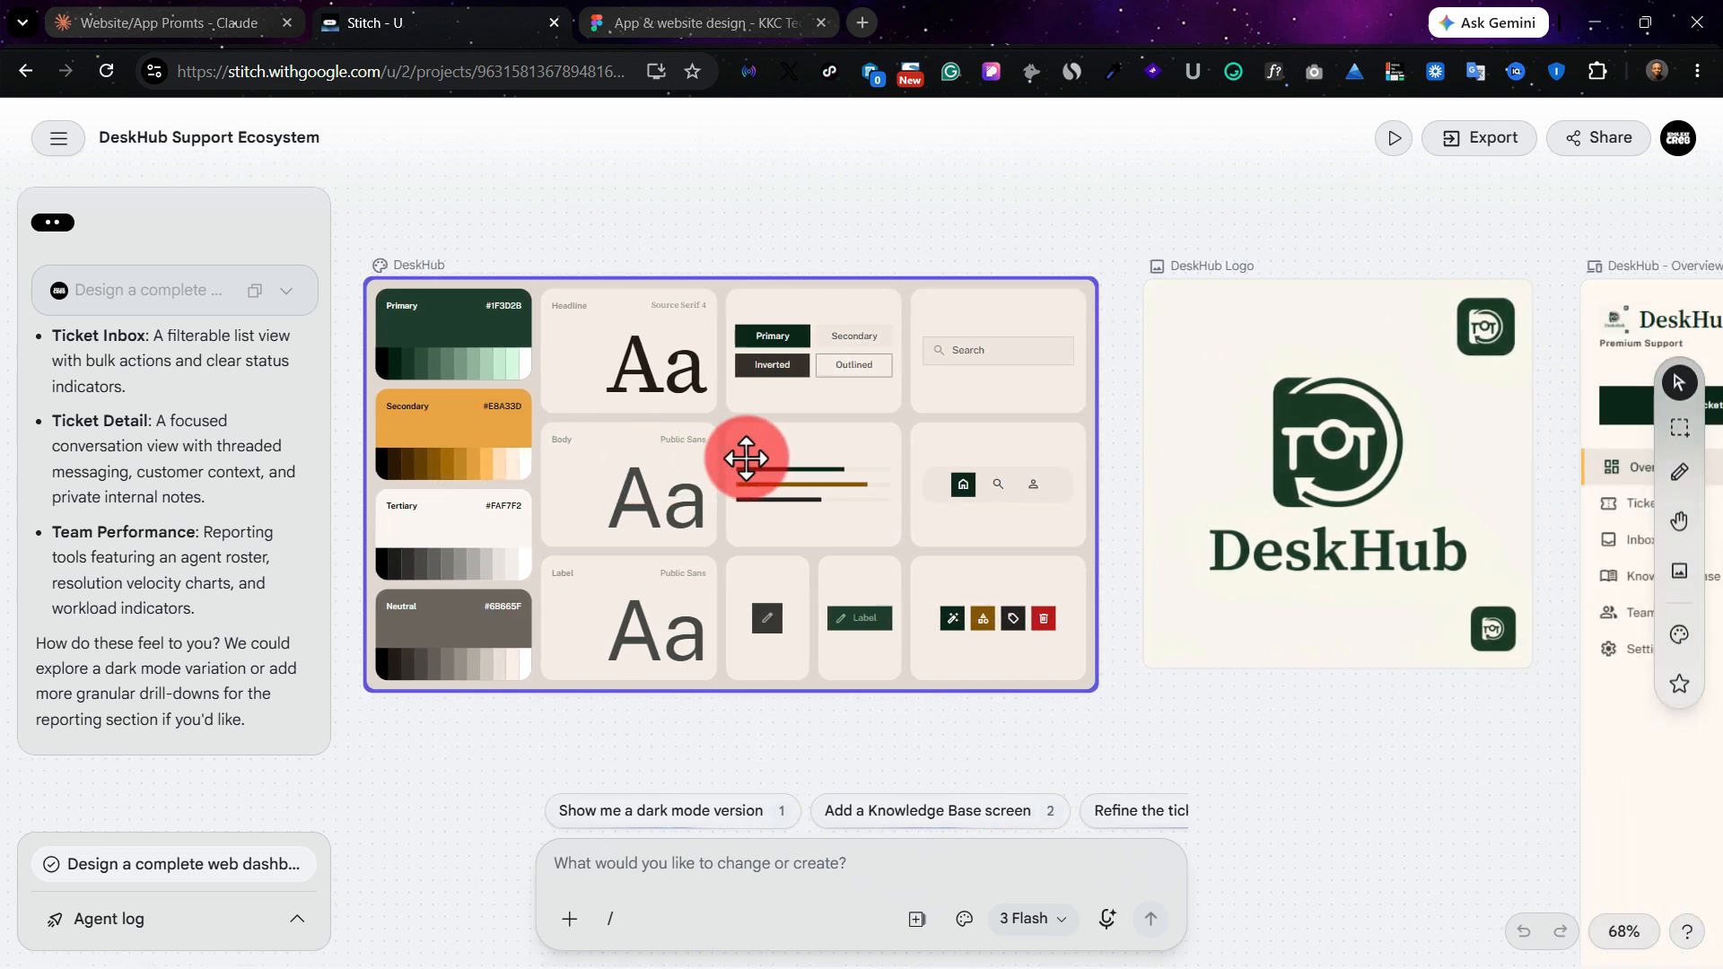
scroll(790, 438, right, 2)
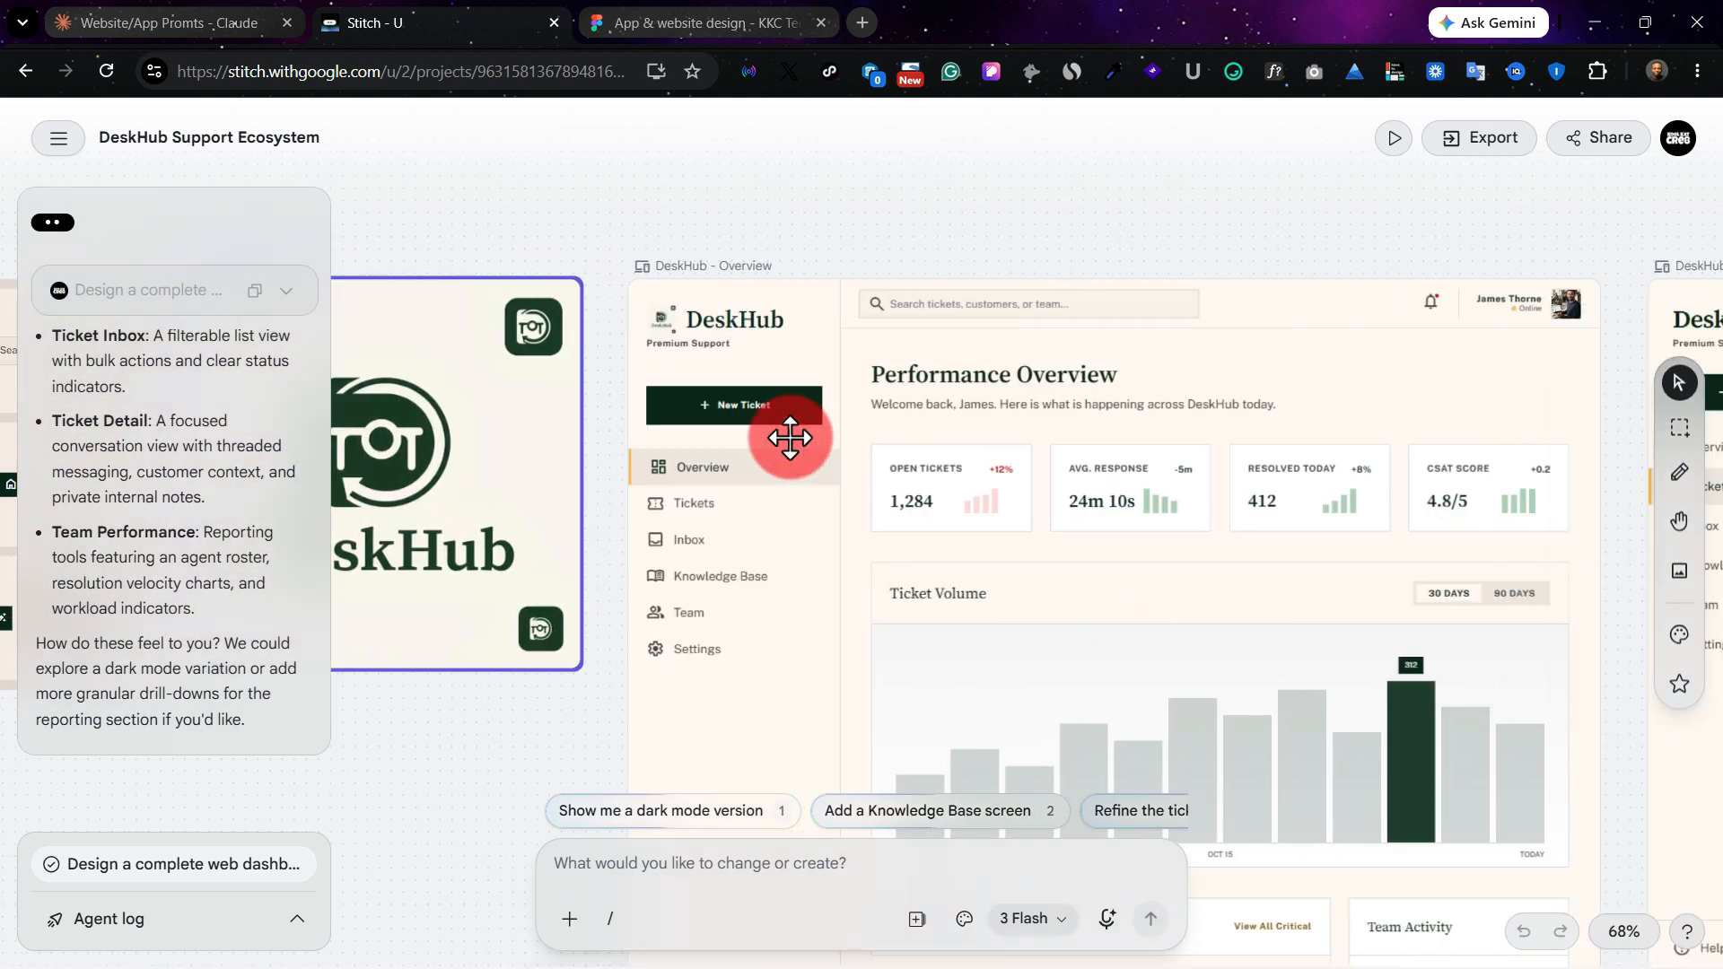
scroll(790, 438, right, 1)
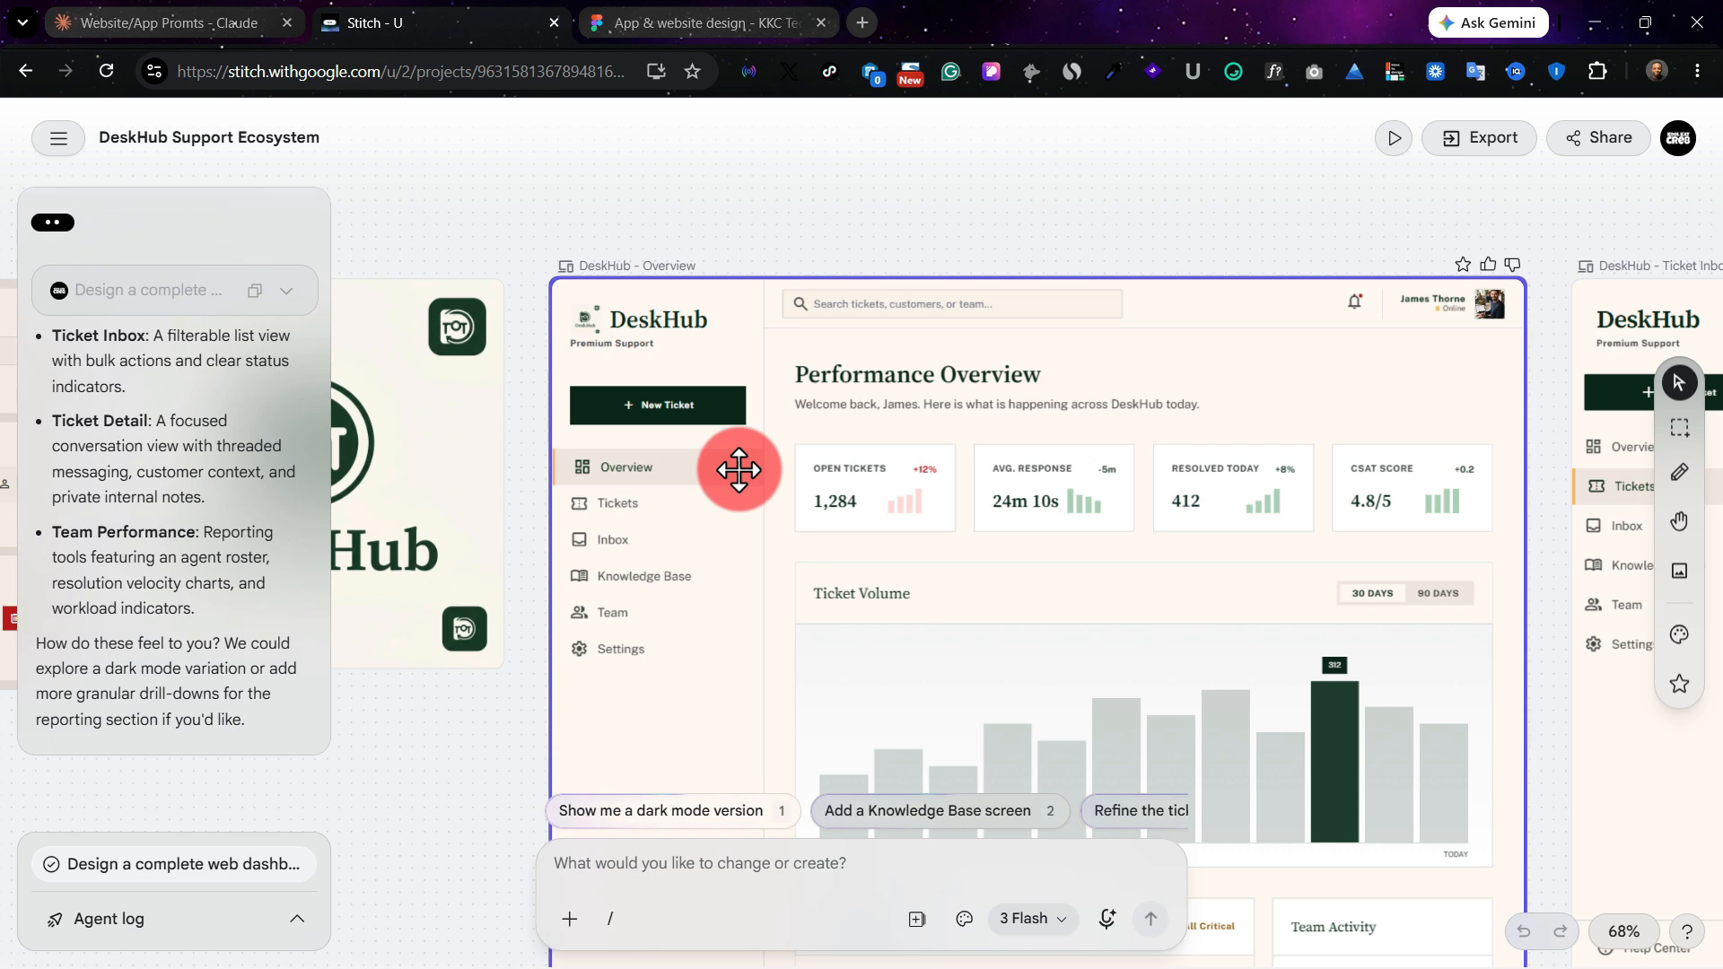
Step: Select the DeskHub - Overview screen and examine its sidebar navigation, metric cards and Ticket Volume chart up close
right_click(738, 469)
click(659, 481)
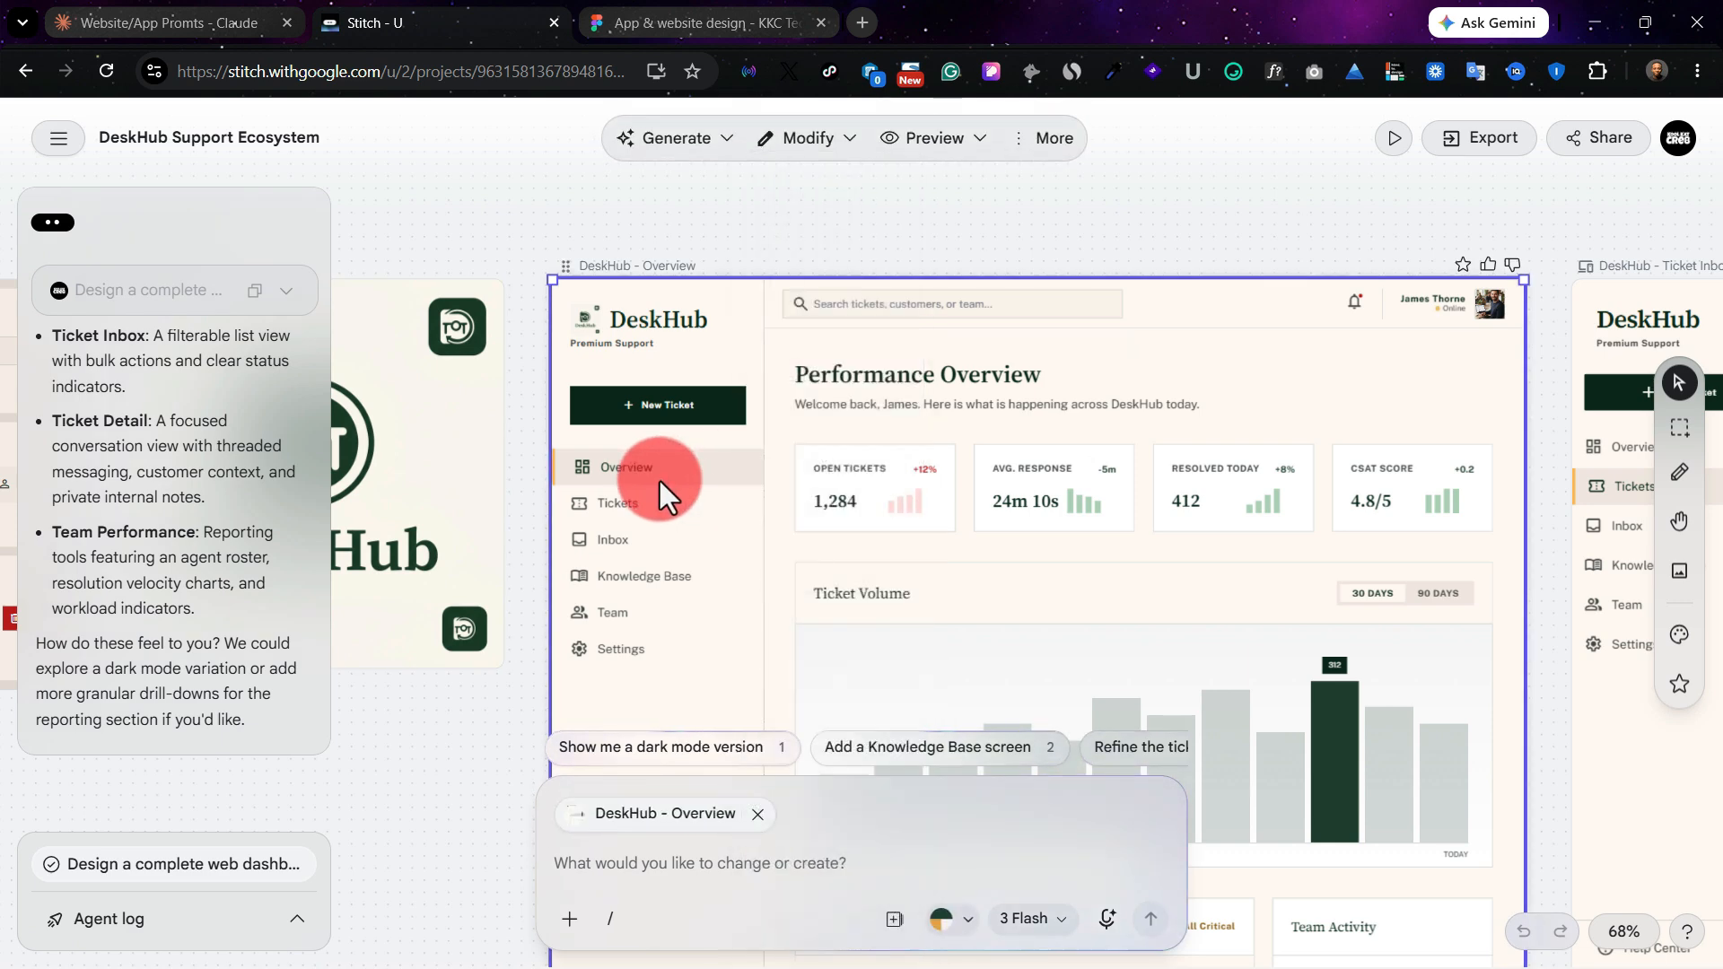
scroll(660, 481, up, 3)
scroll(659, 481, right, 1)
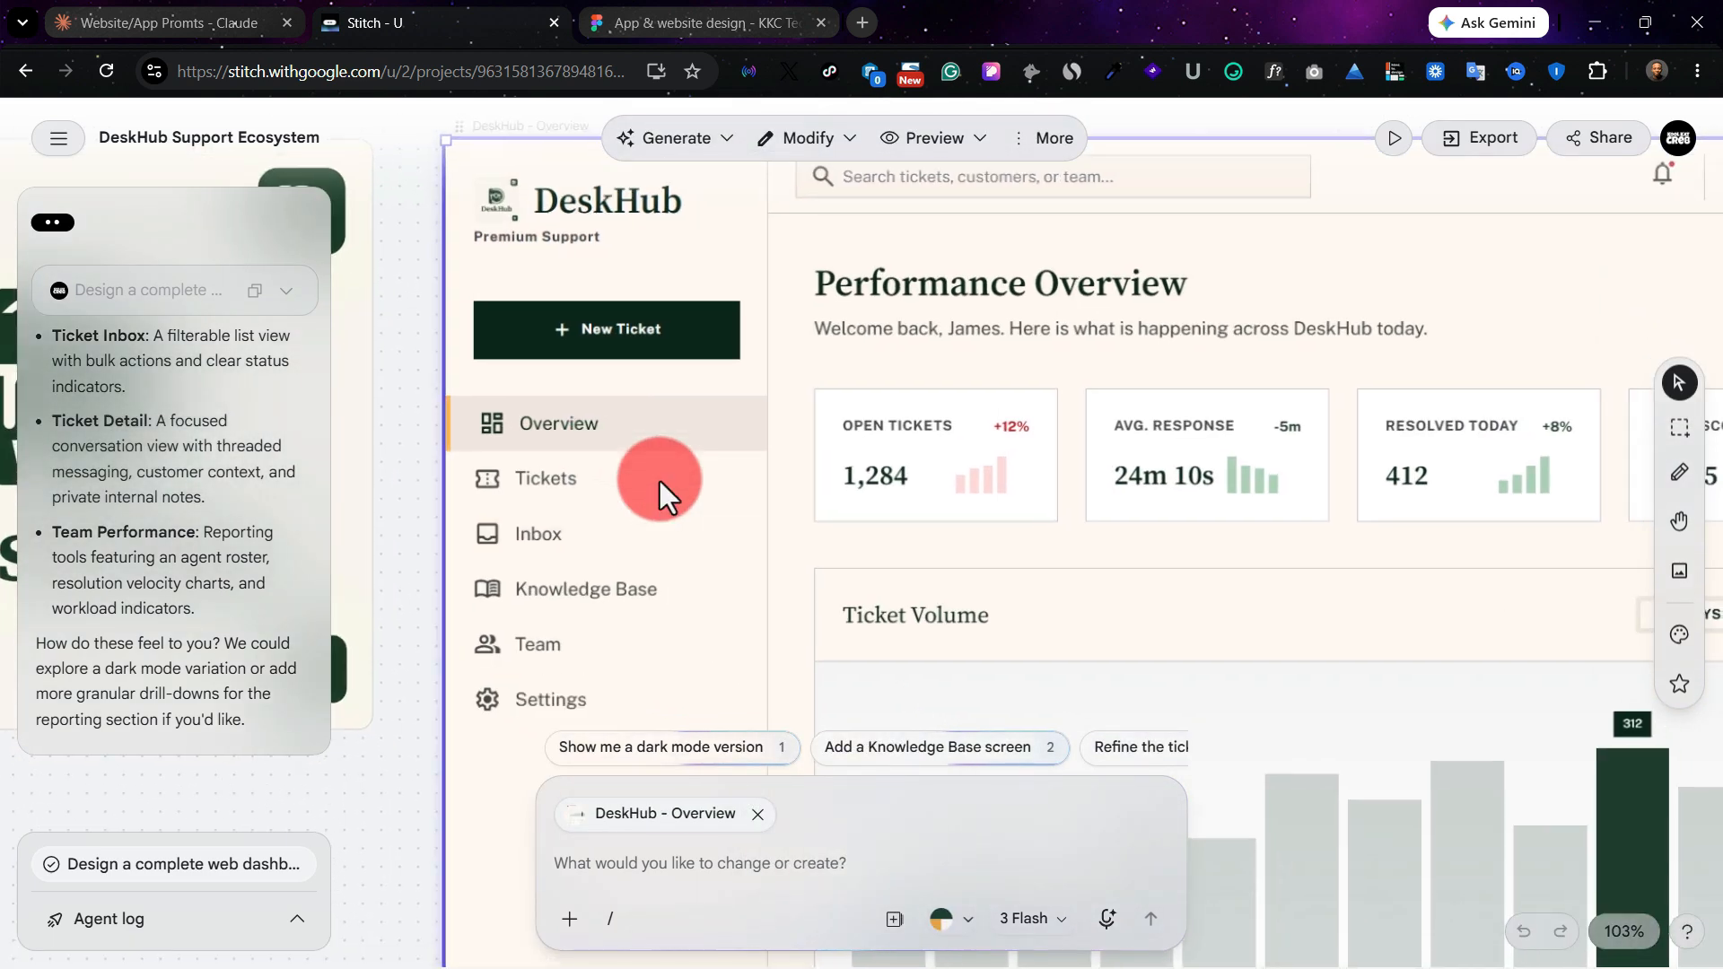
scroll(659, 481, right, 1)
scroll(663, 489, up, 2)
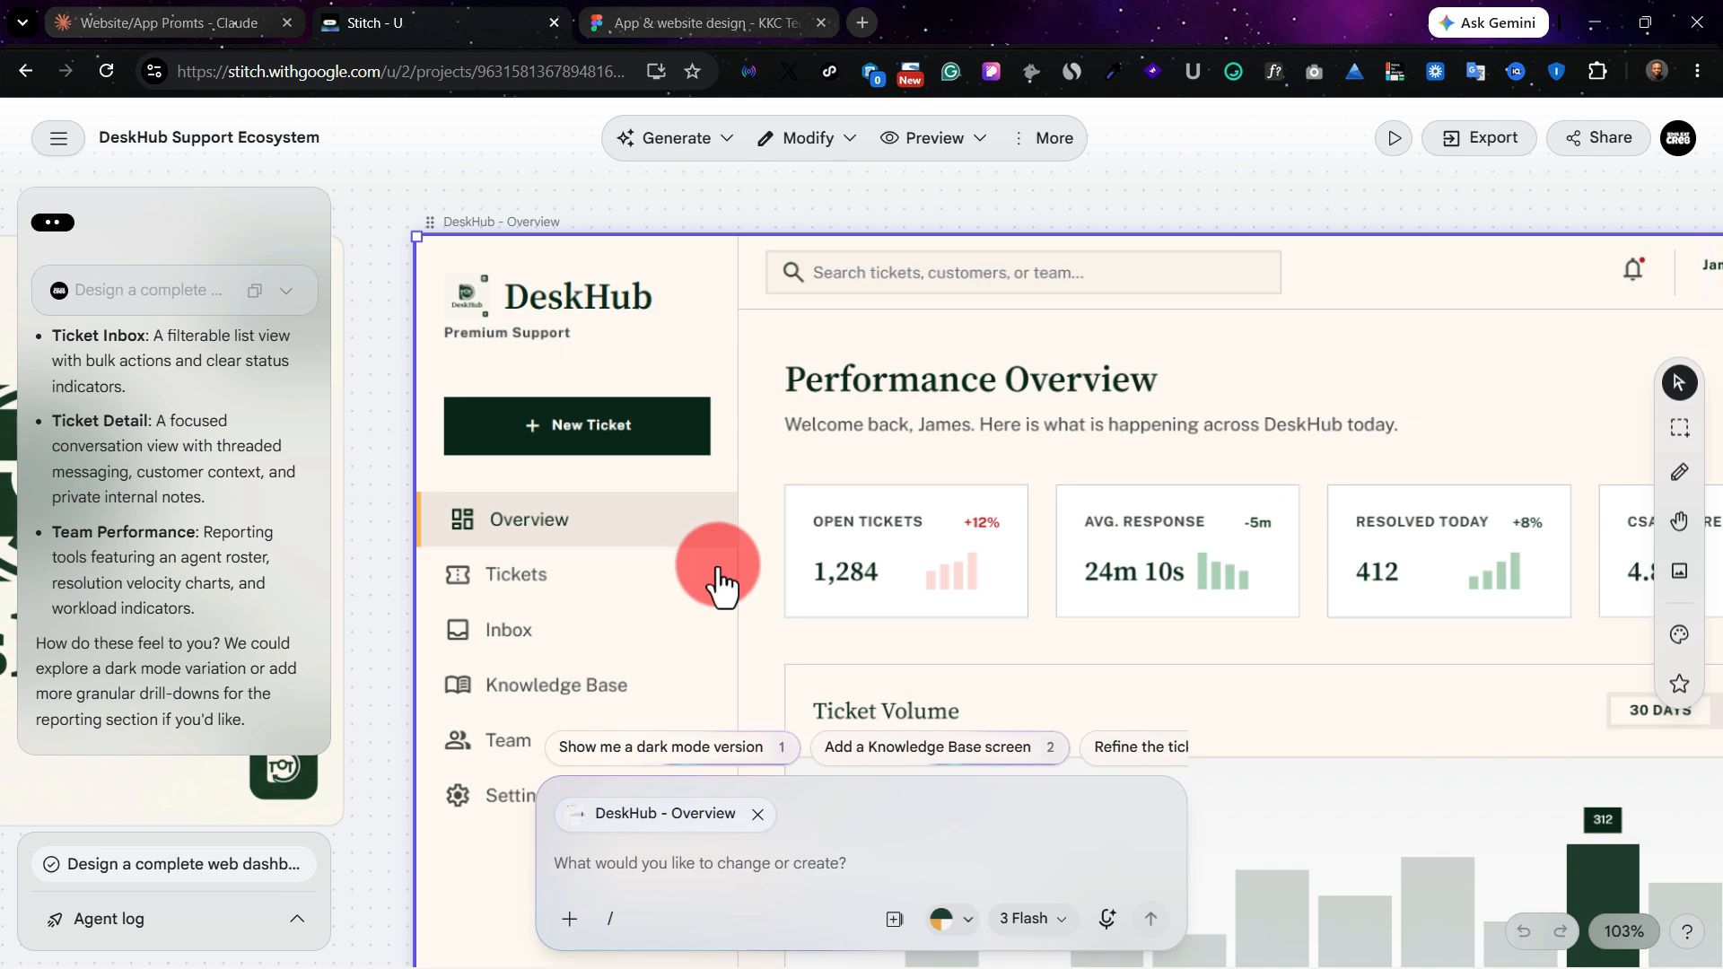
scroll(717, 568, down, 1)
scroll(718, 567, right, 2)
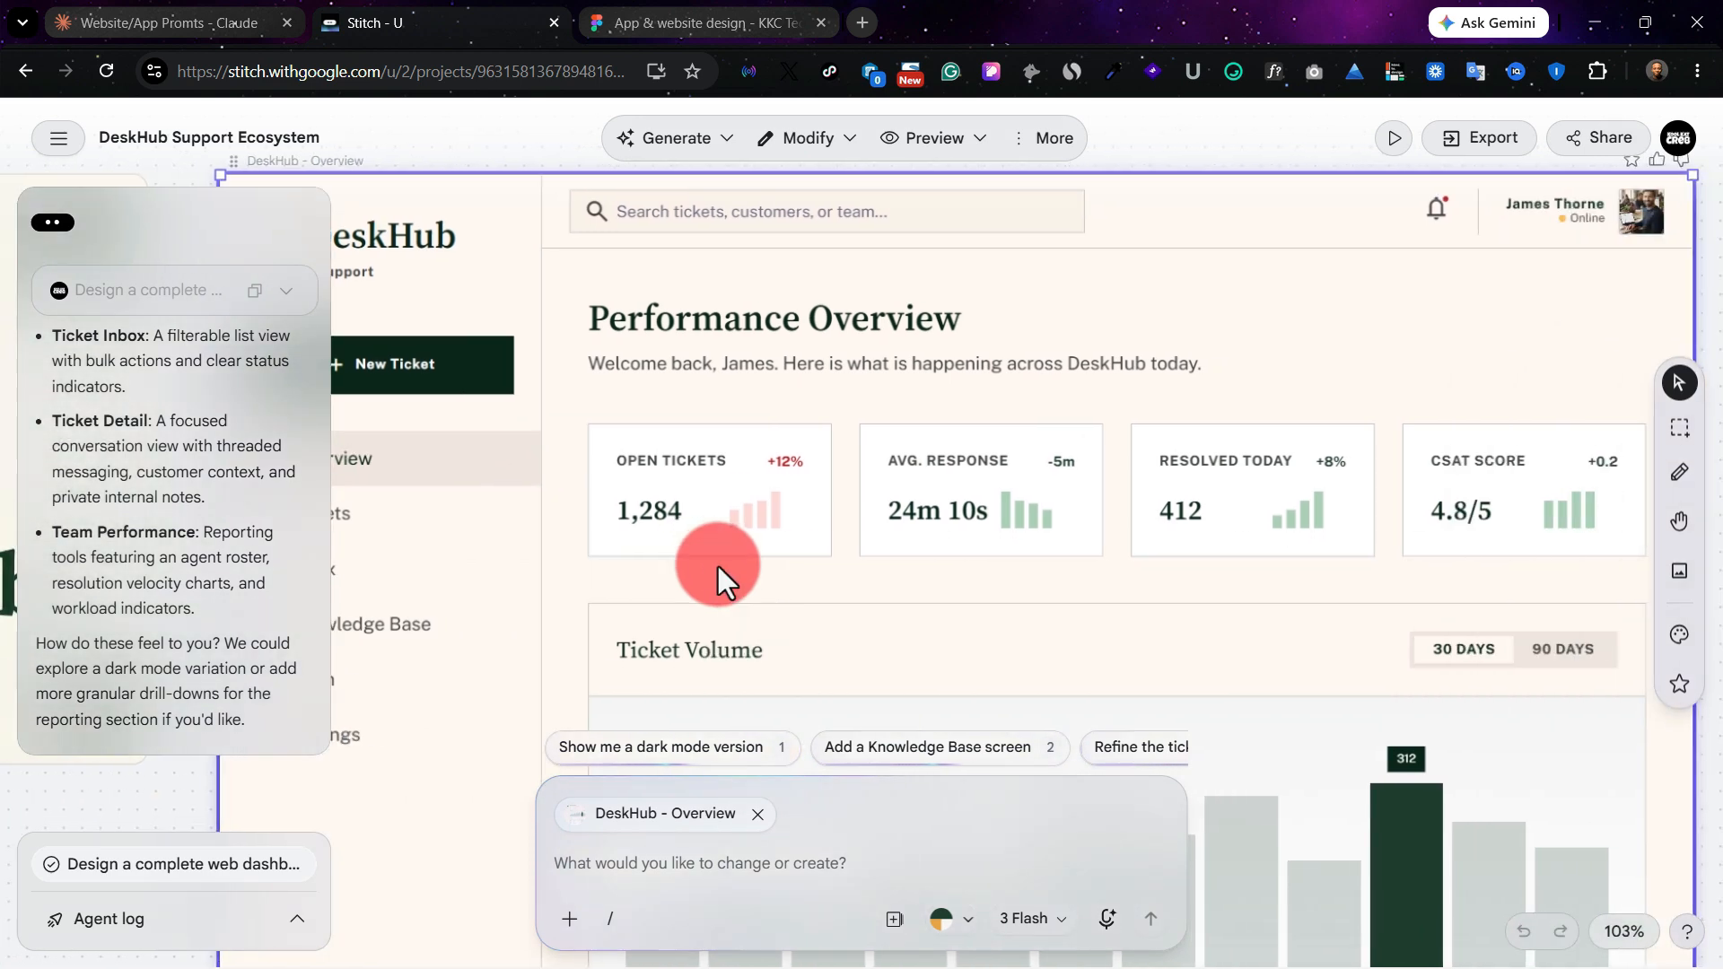
scroll(718, 567, right, 3)
scroll(718, 567, up, 1)
scroll(718, 567, down, 2)
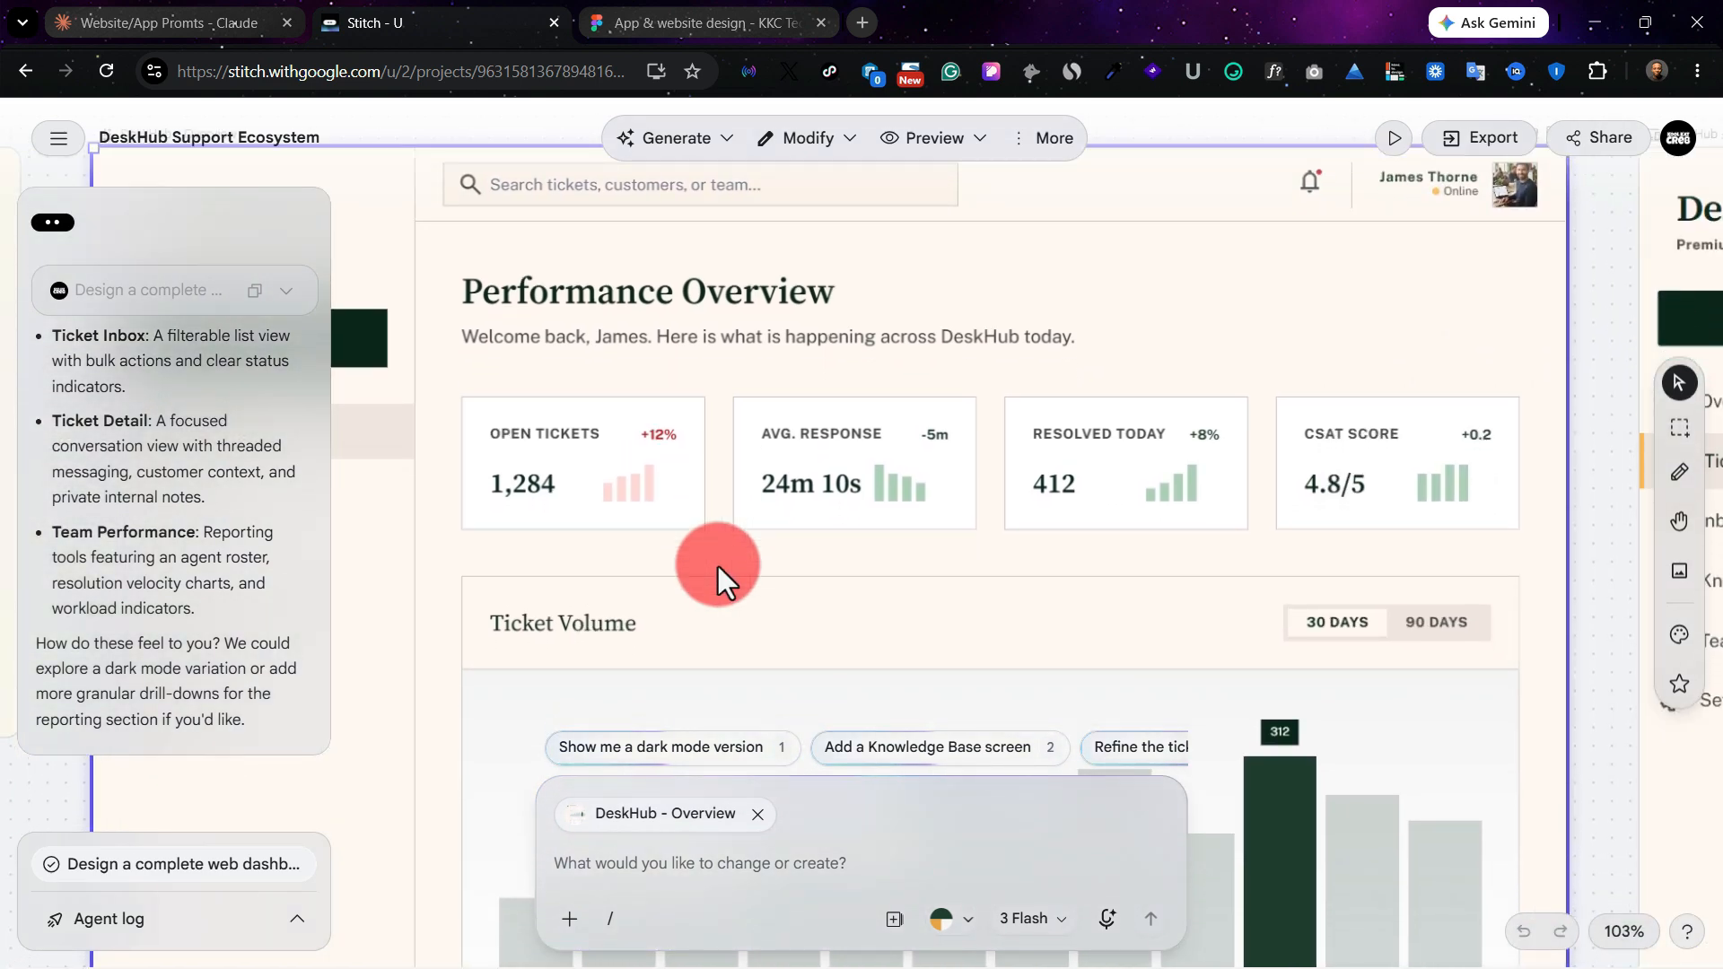
scroll(718, 567, right, 2)
scroll(718, 567, down, 2)
scroll(717, 568, left, 2)
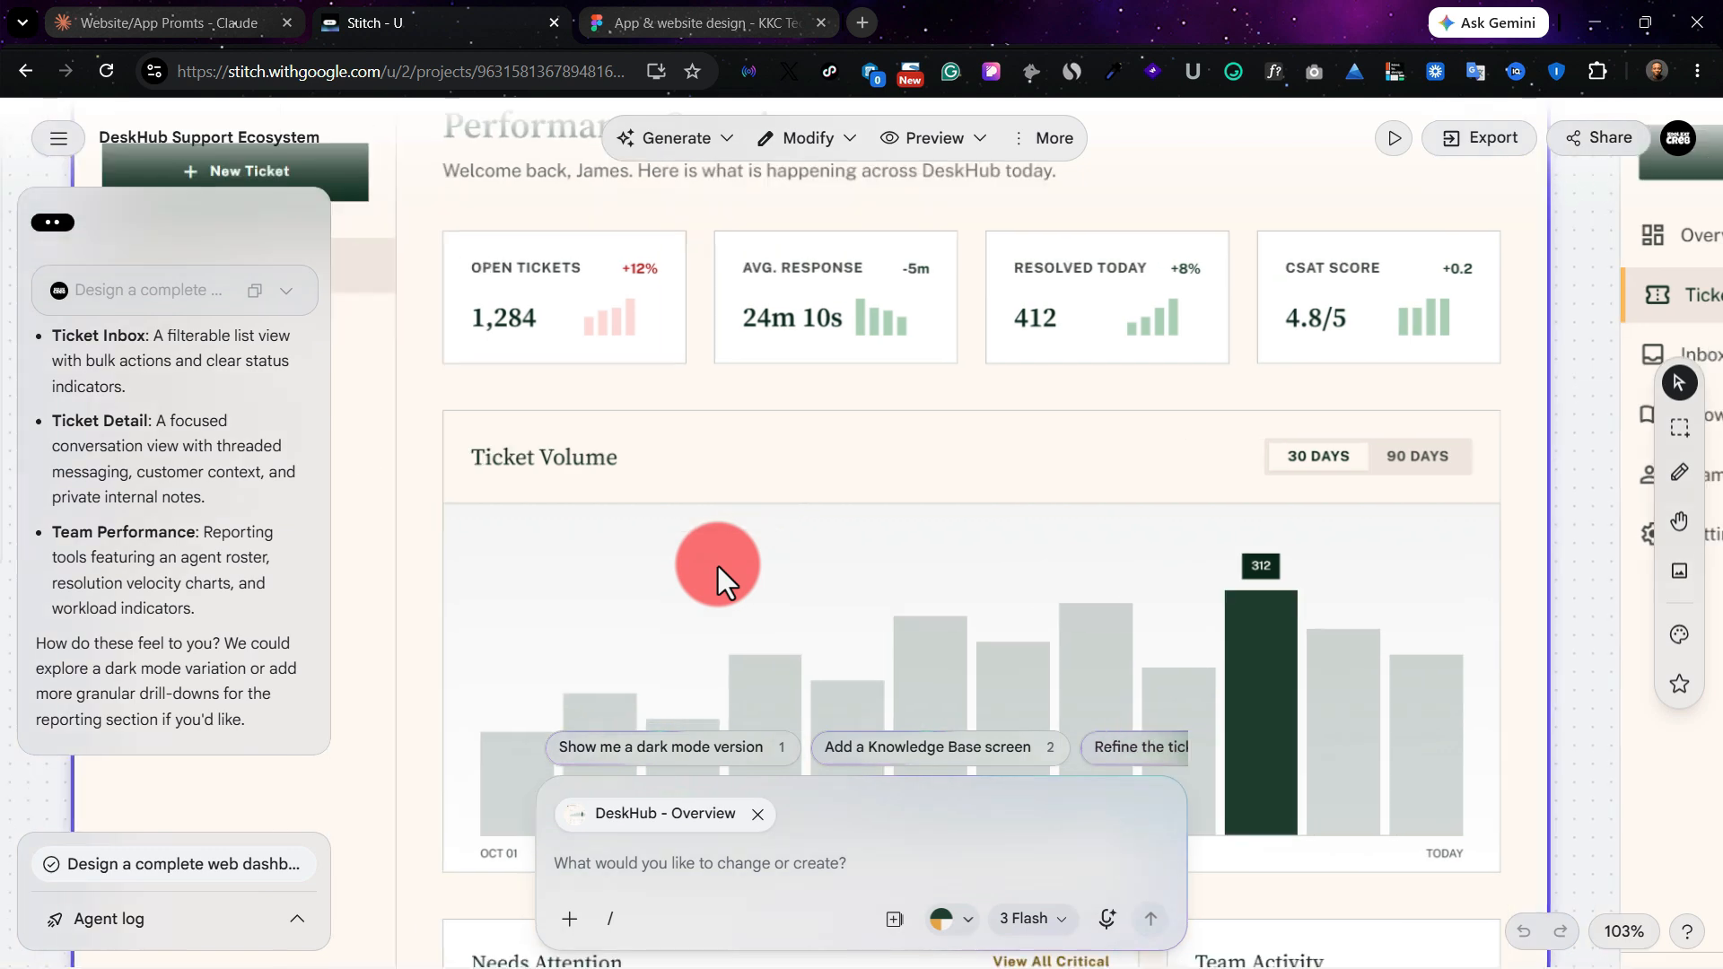
scroll(718, 567, up, 2)
scroll(718, 567, right, 12)
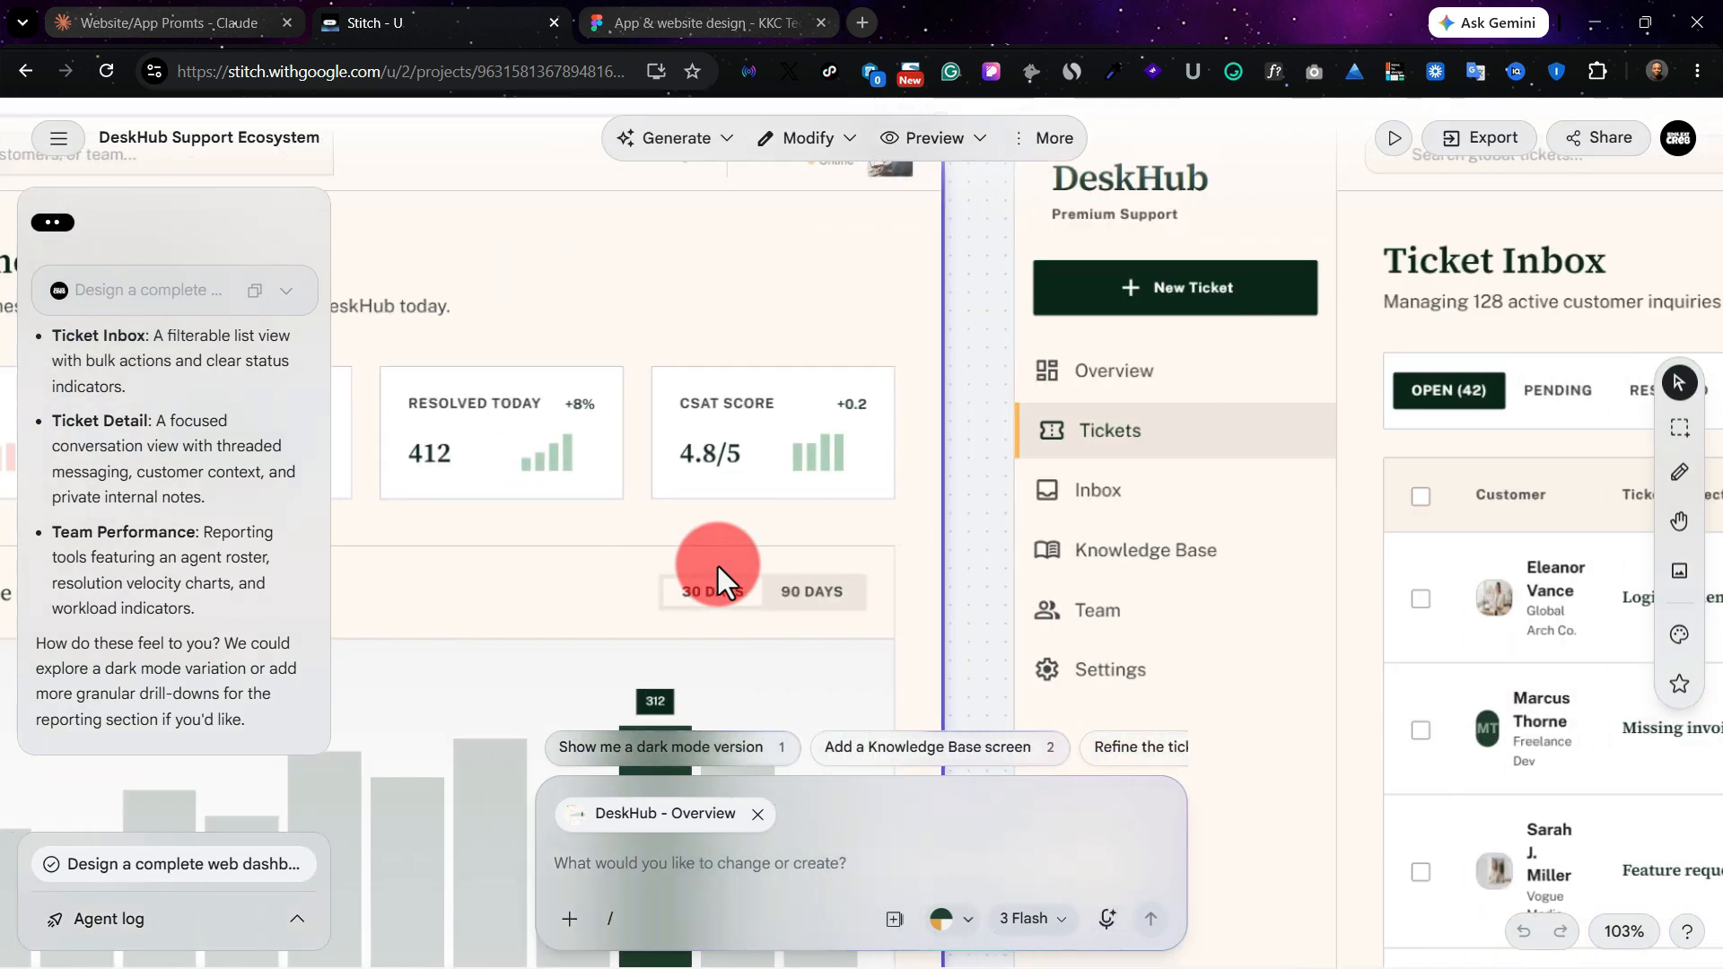
Step: Examine the DeskHub - Ticket Inbox screen's sidebar, bulk actions, filters, ticket table and pagination, and continue to the Ticket Detail screen
scroll(718, 567, right, 4)
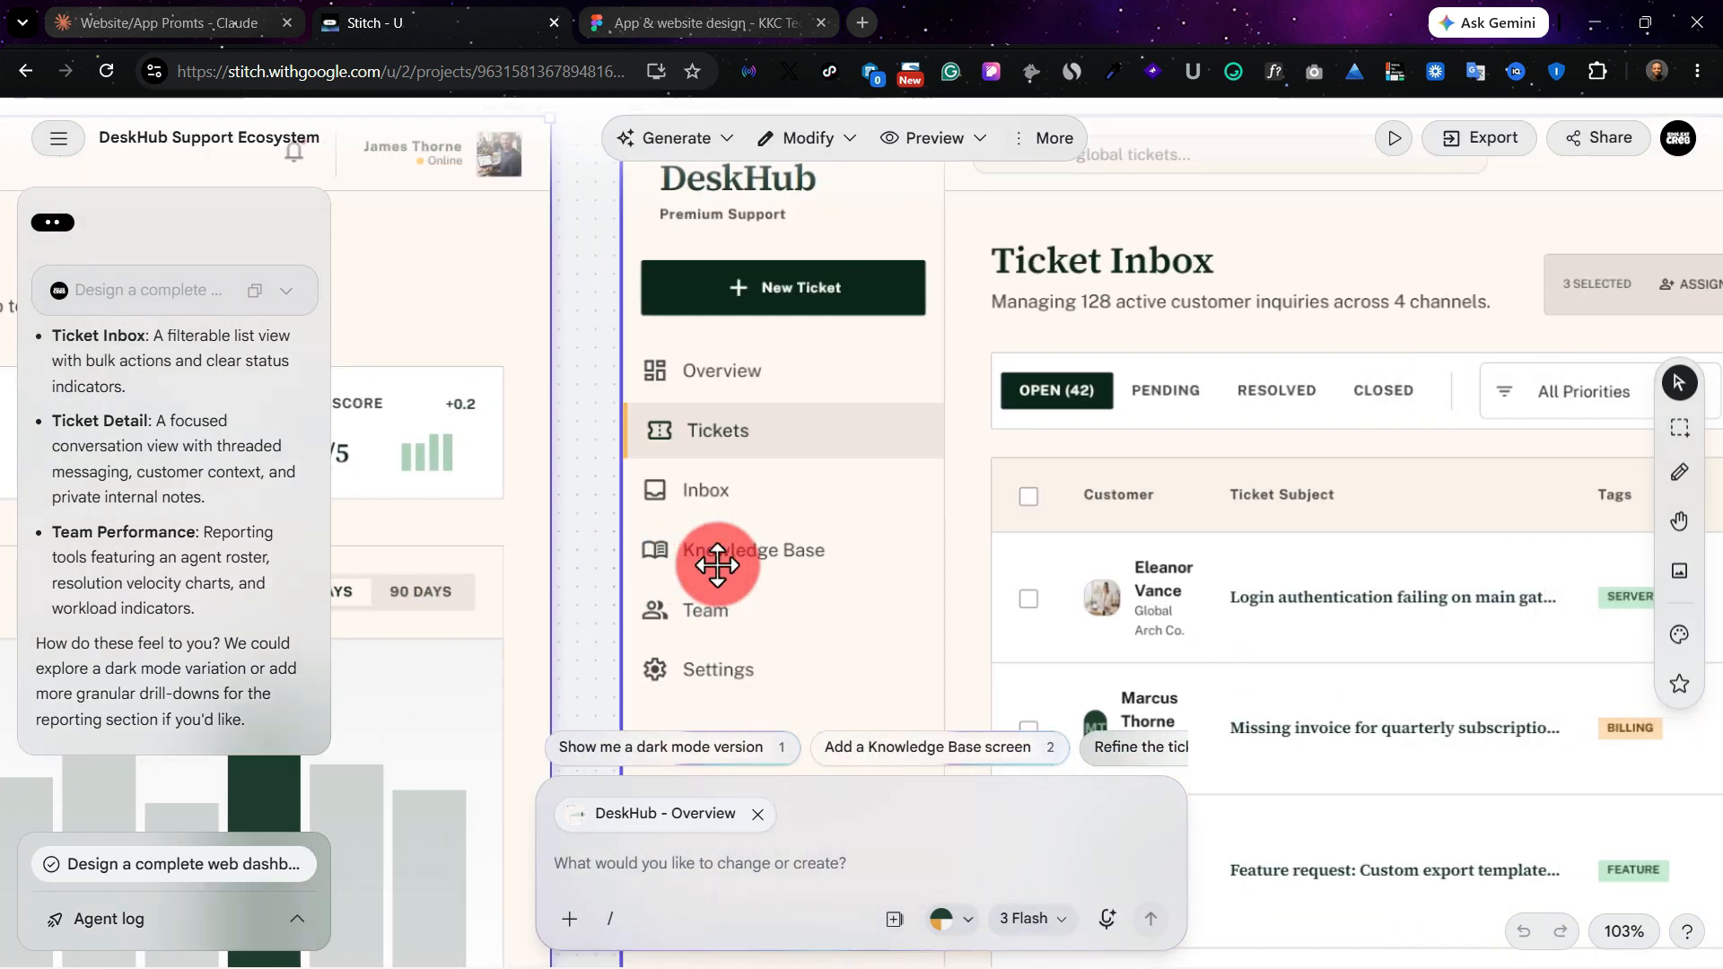
scroll(718, 565, right, 4)
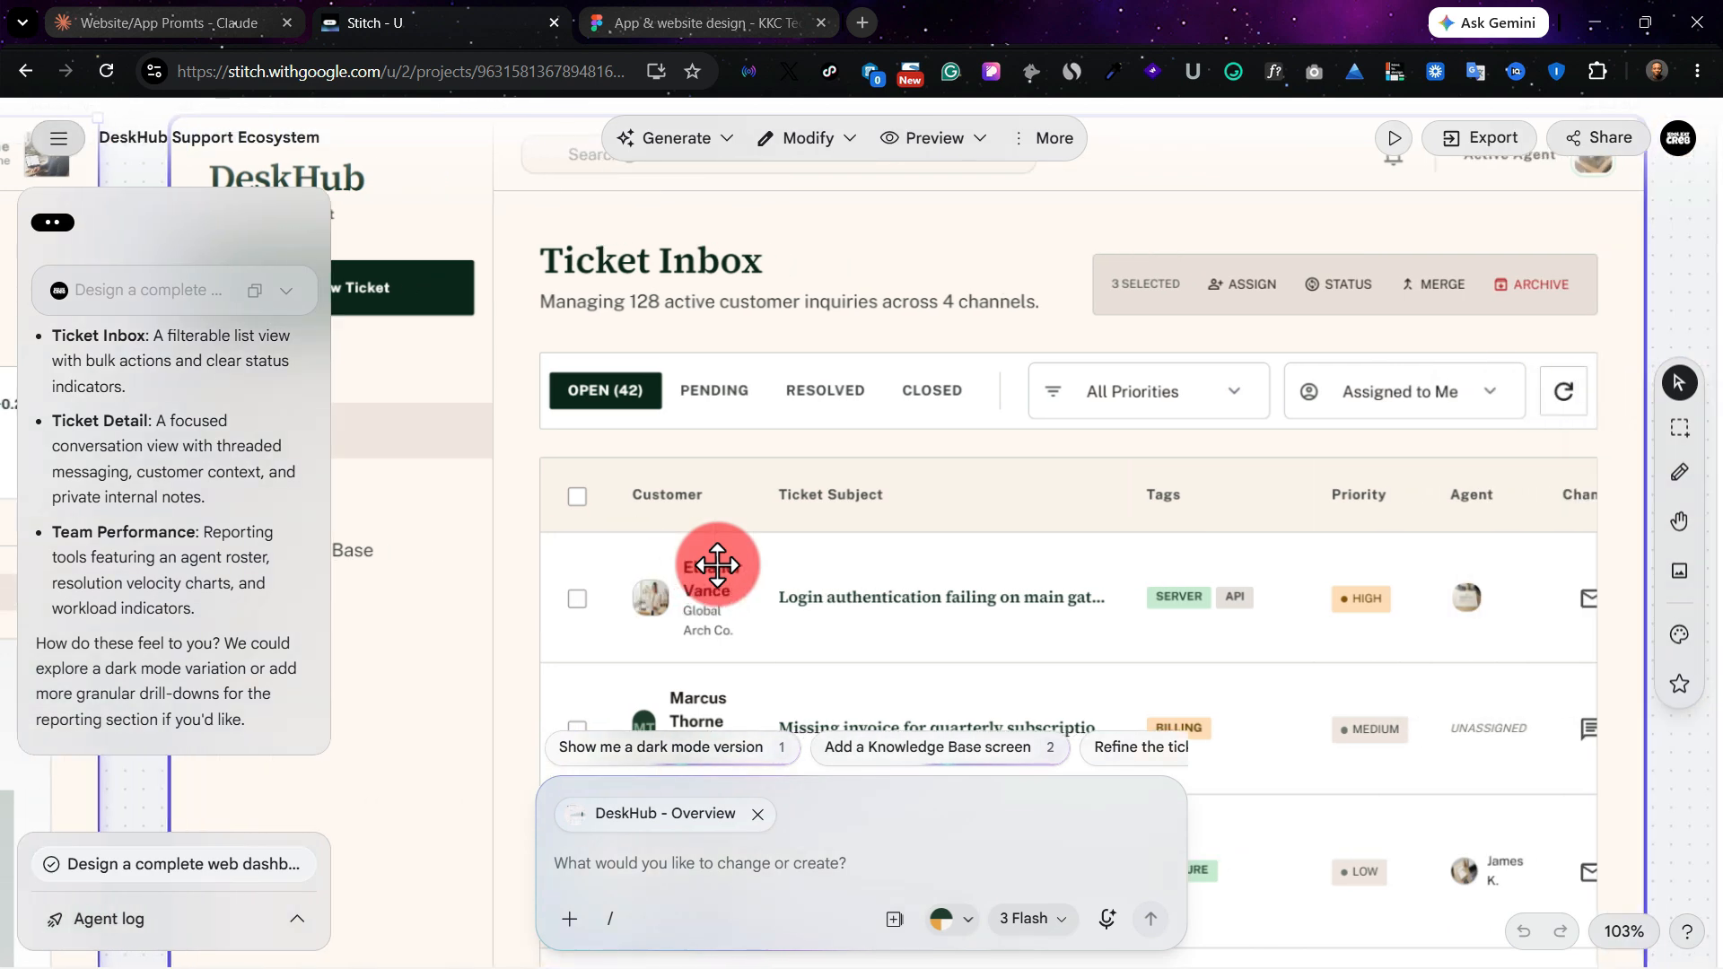
scroll(1127, 495, left, 3)
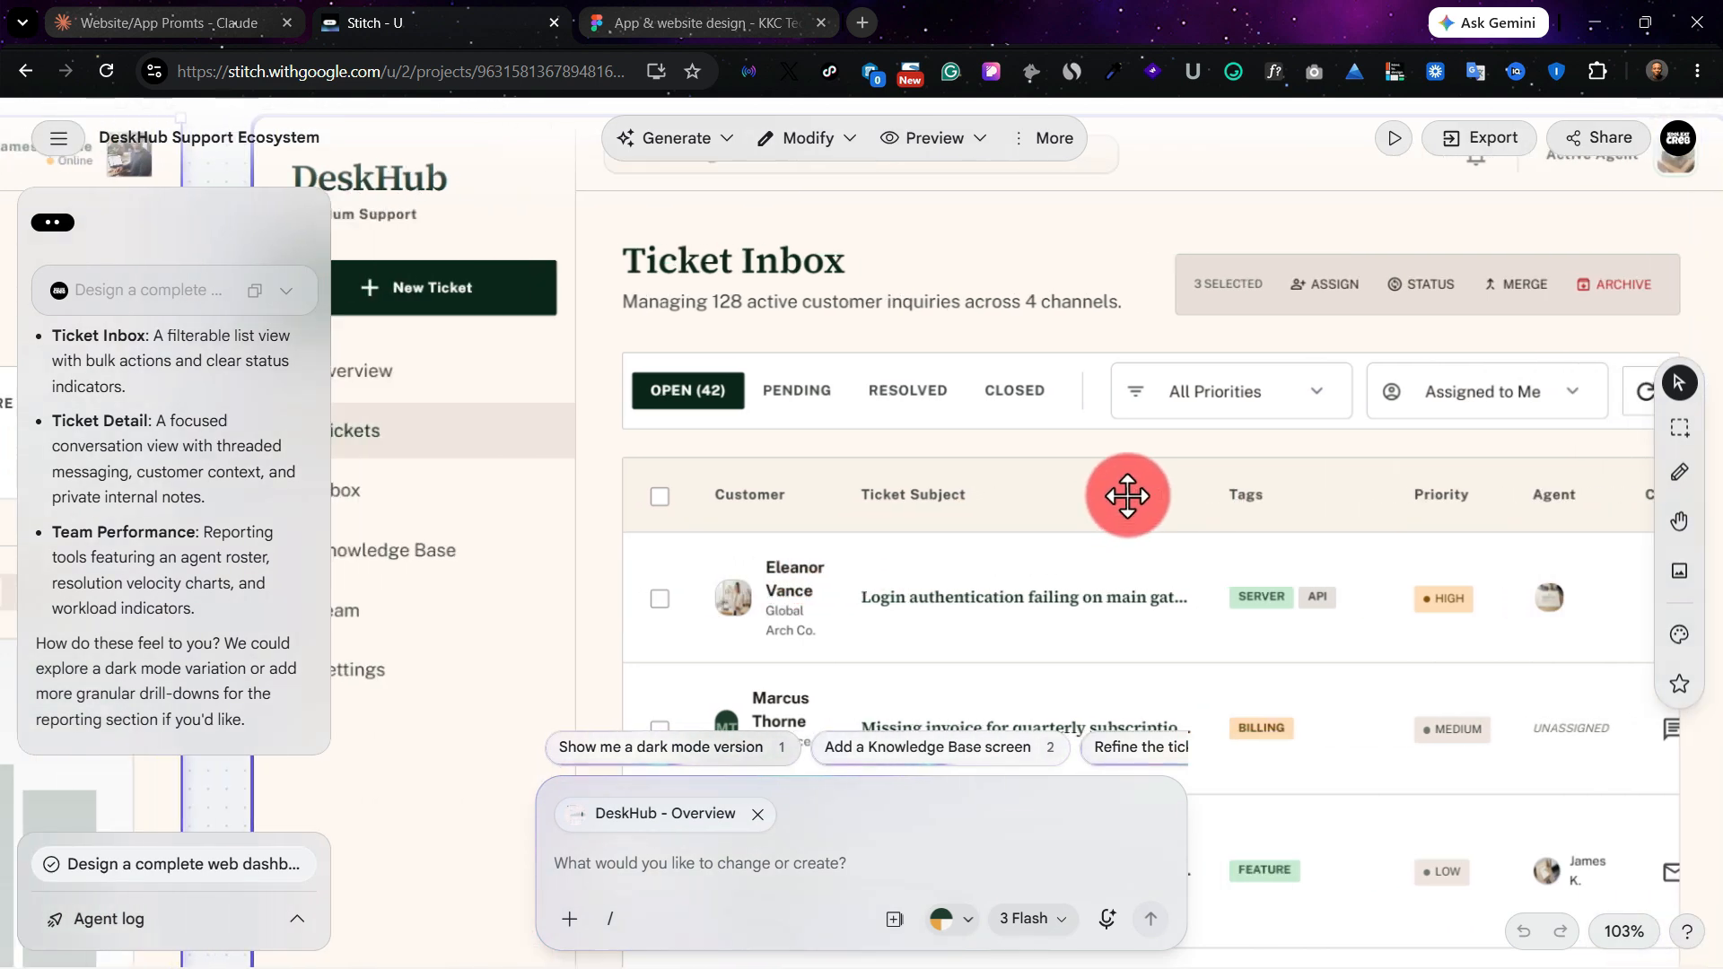
scroll(889, 518, down, 1)
scroll(889, 518, down, 3)
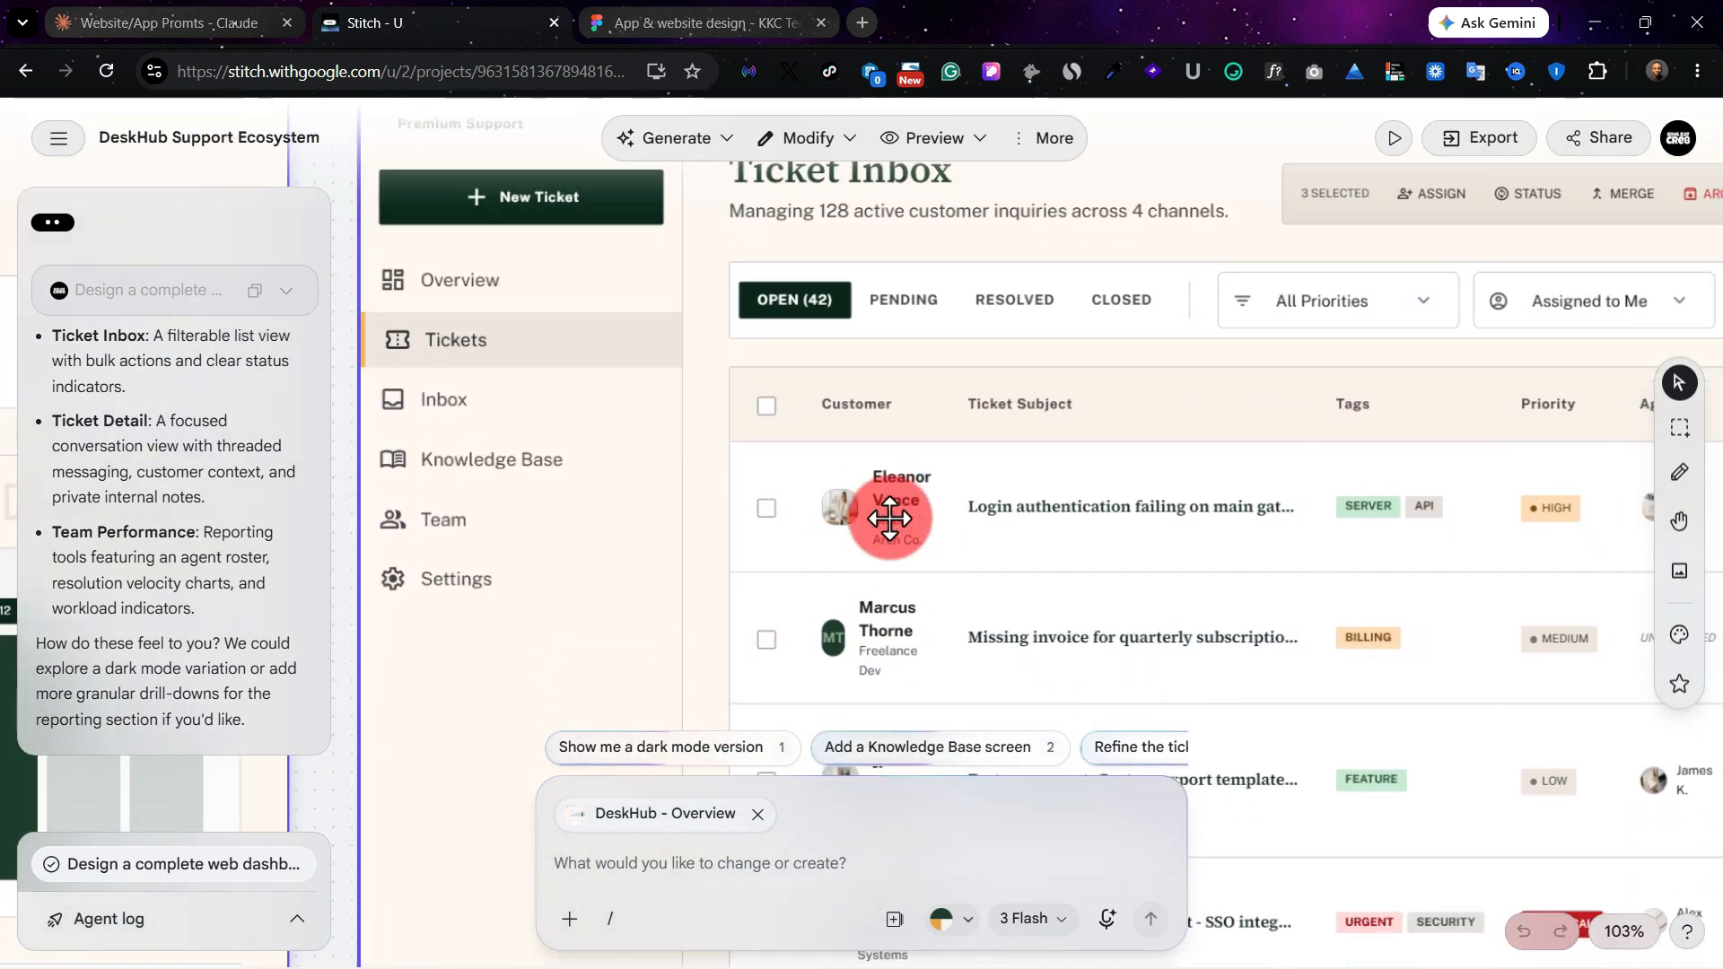
scroll(889, 519, down, 5)
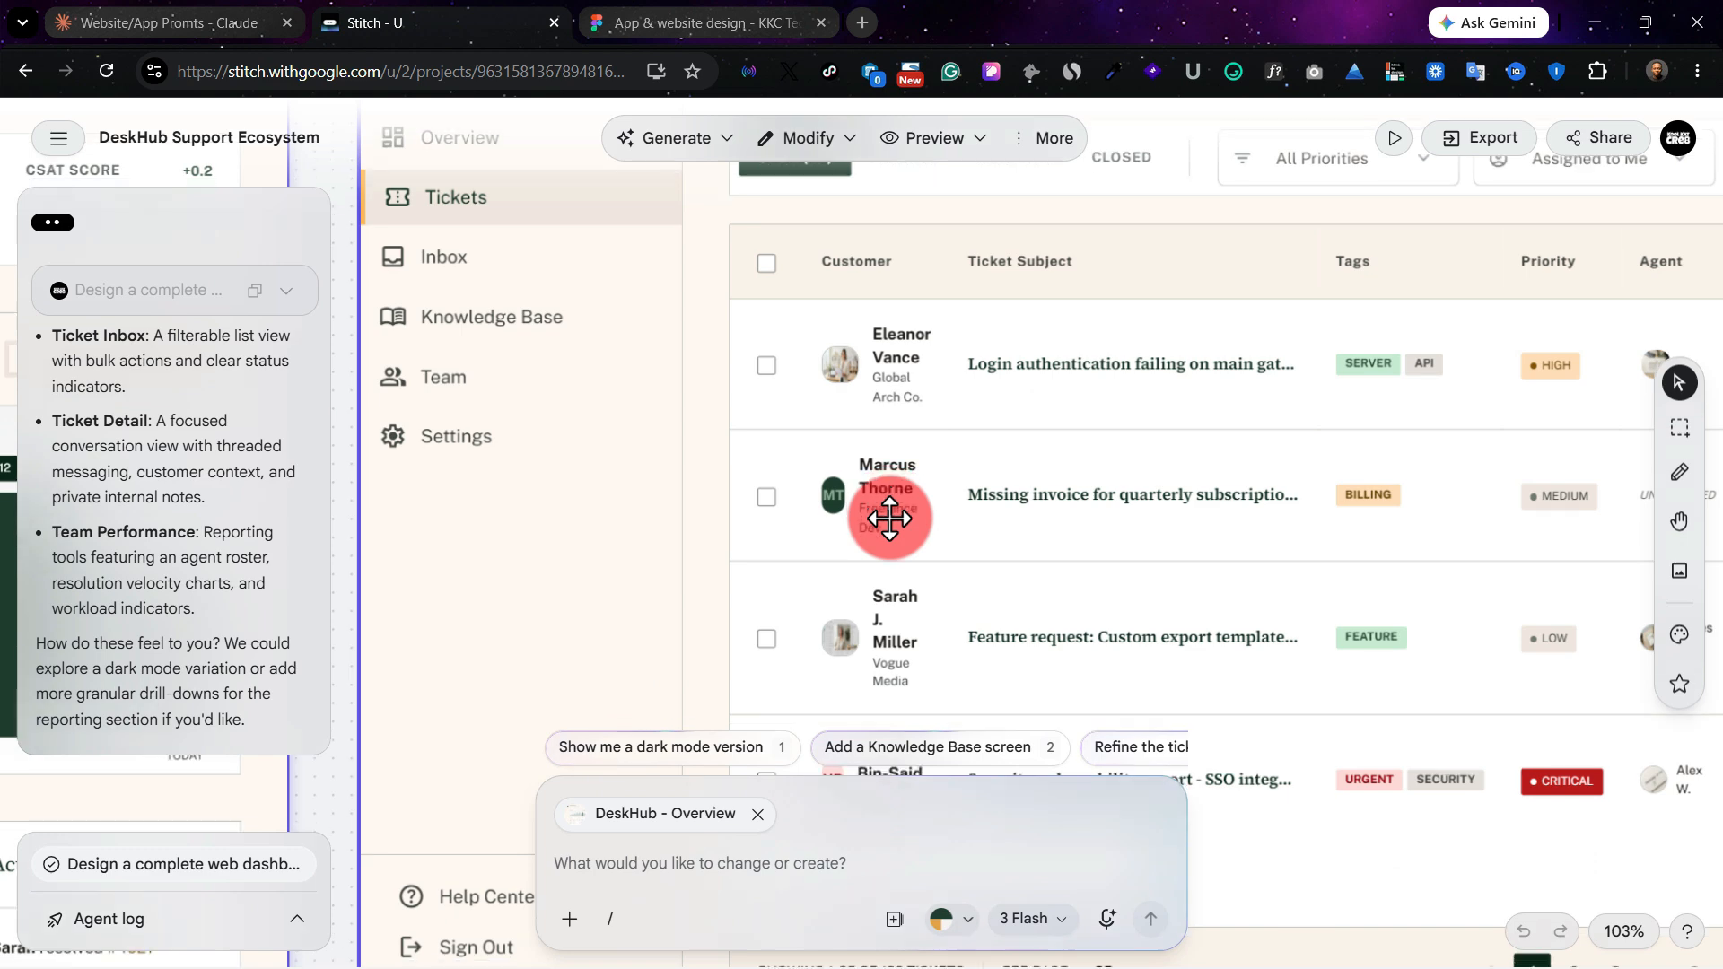
scroll(889, 518, right, 4)
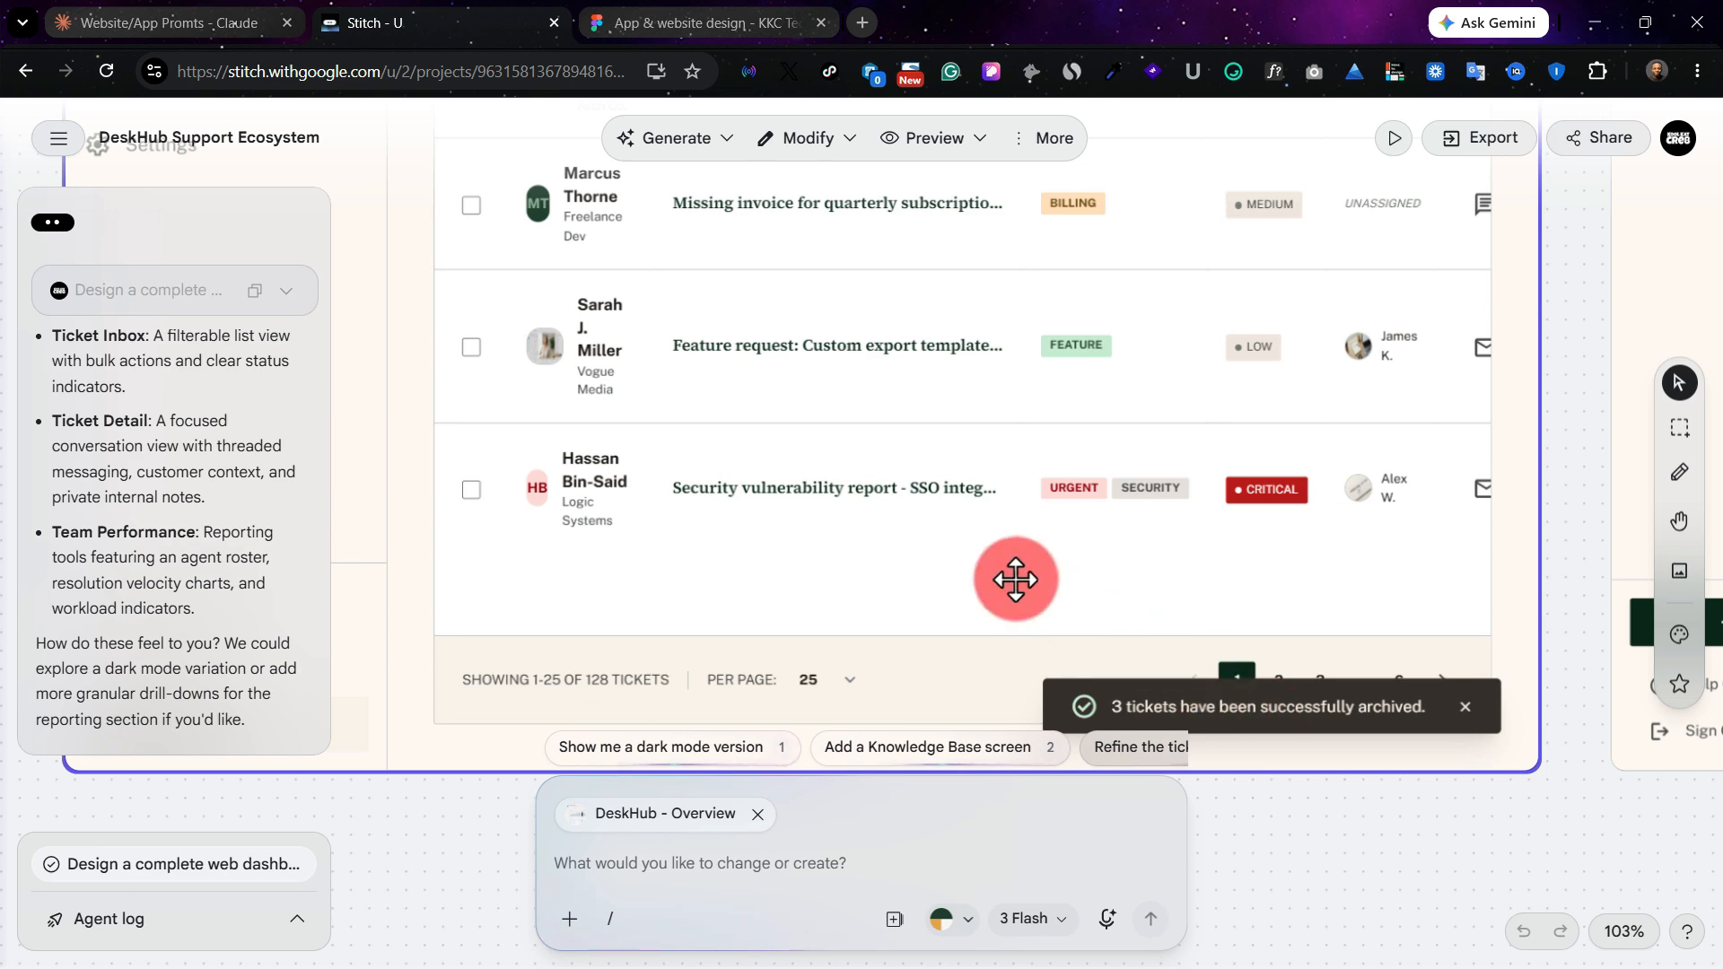
scroll(918, 524, up, 10)
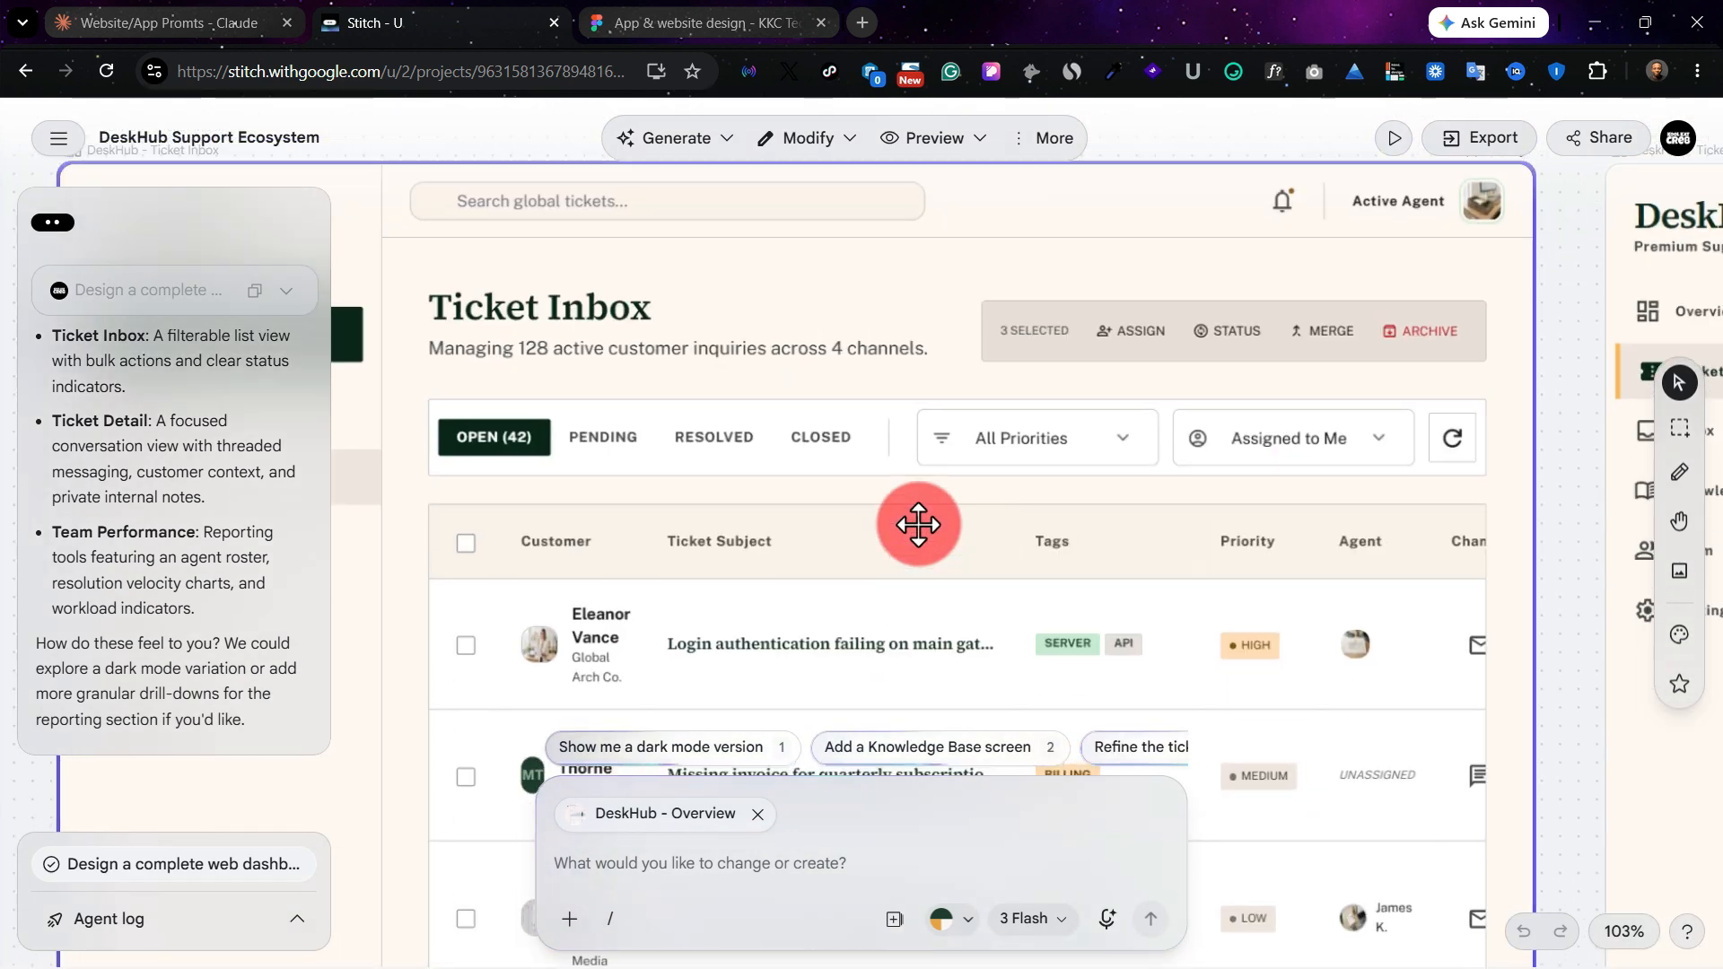
scroll(918, 525, left, 1)
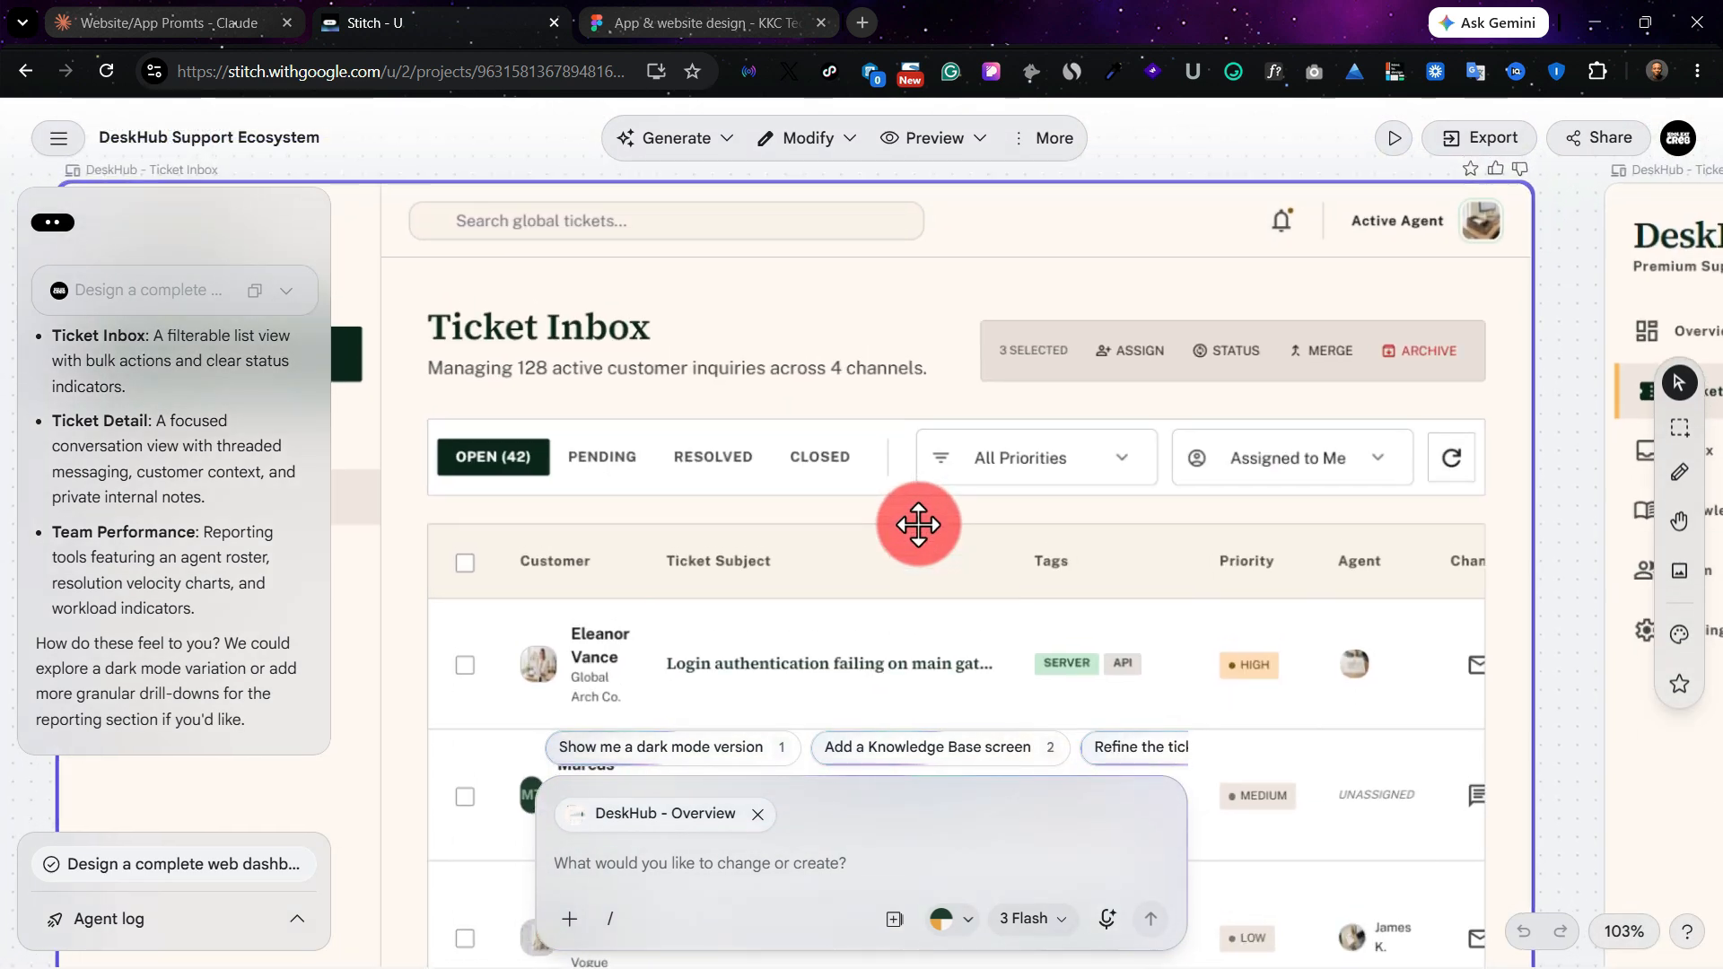
scroll(819, 344, up, 2)
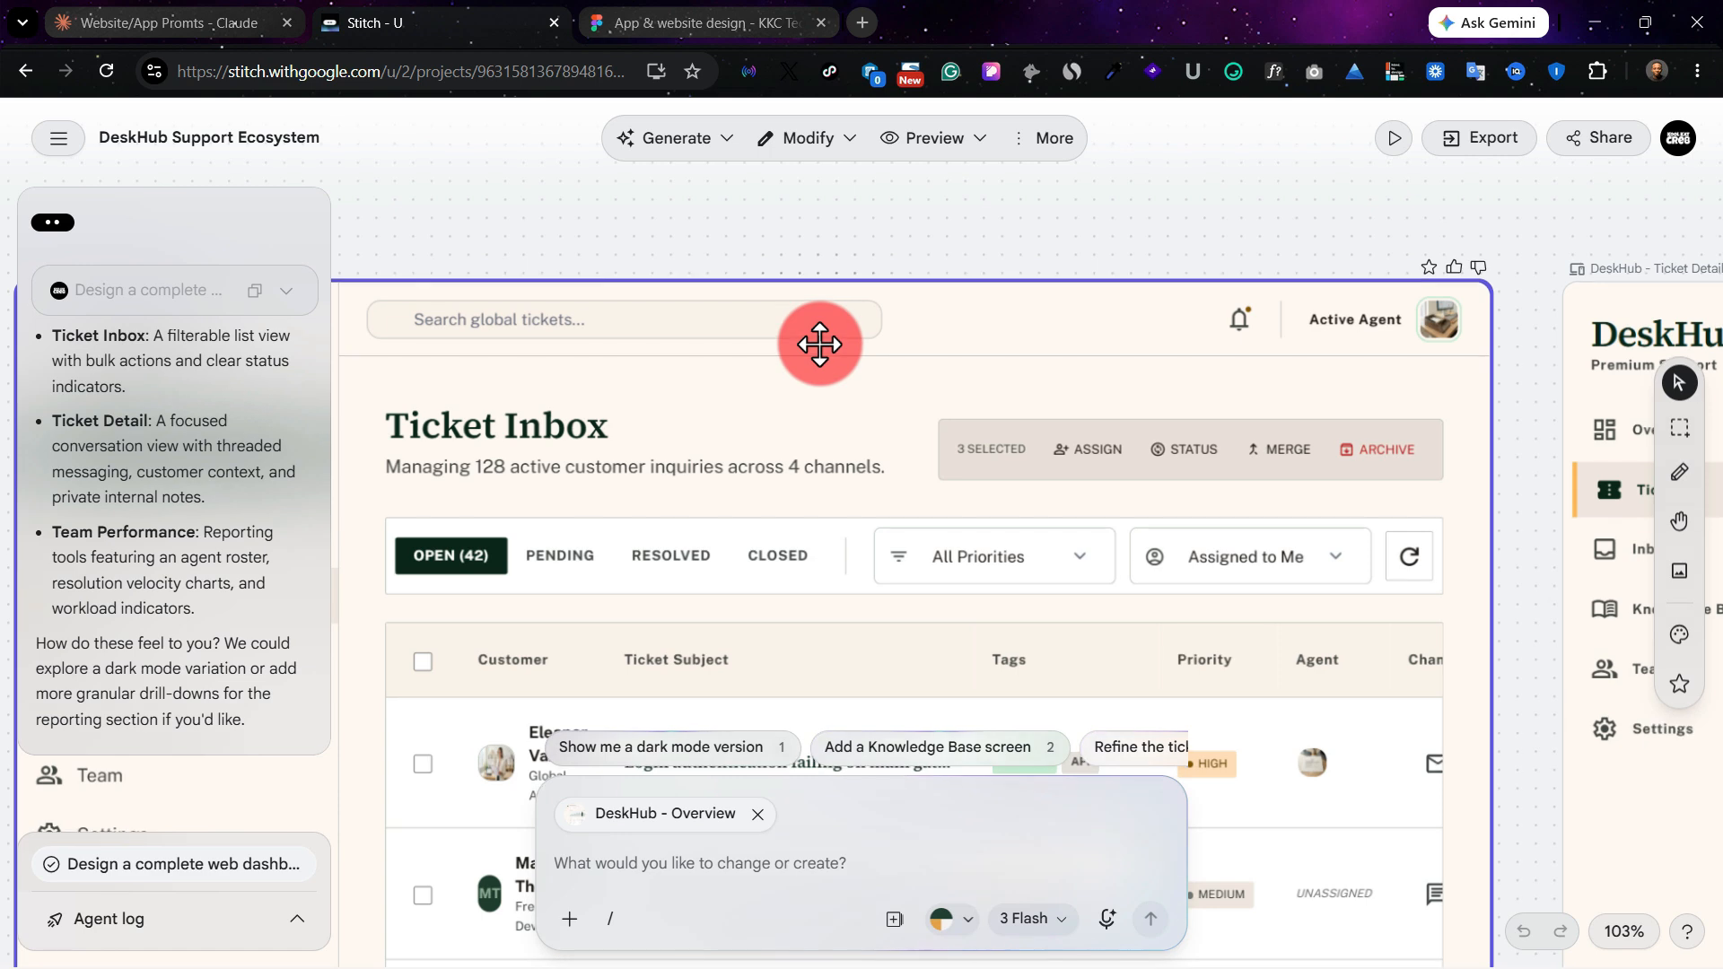
scroll(820, 344, right, 2)
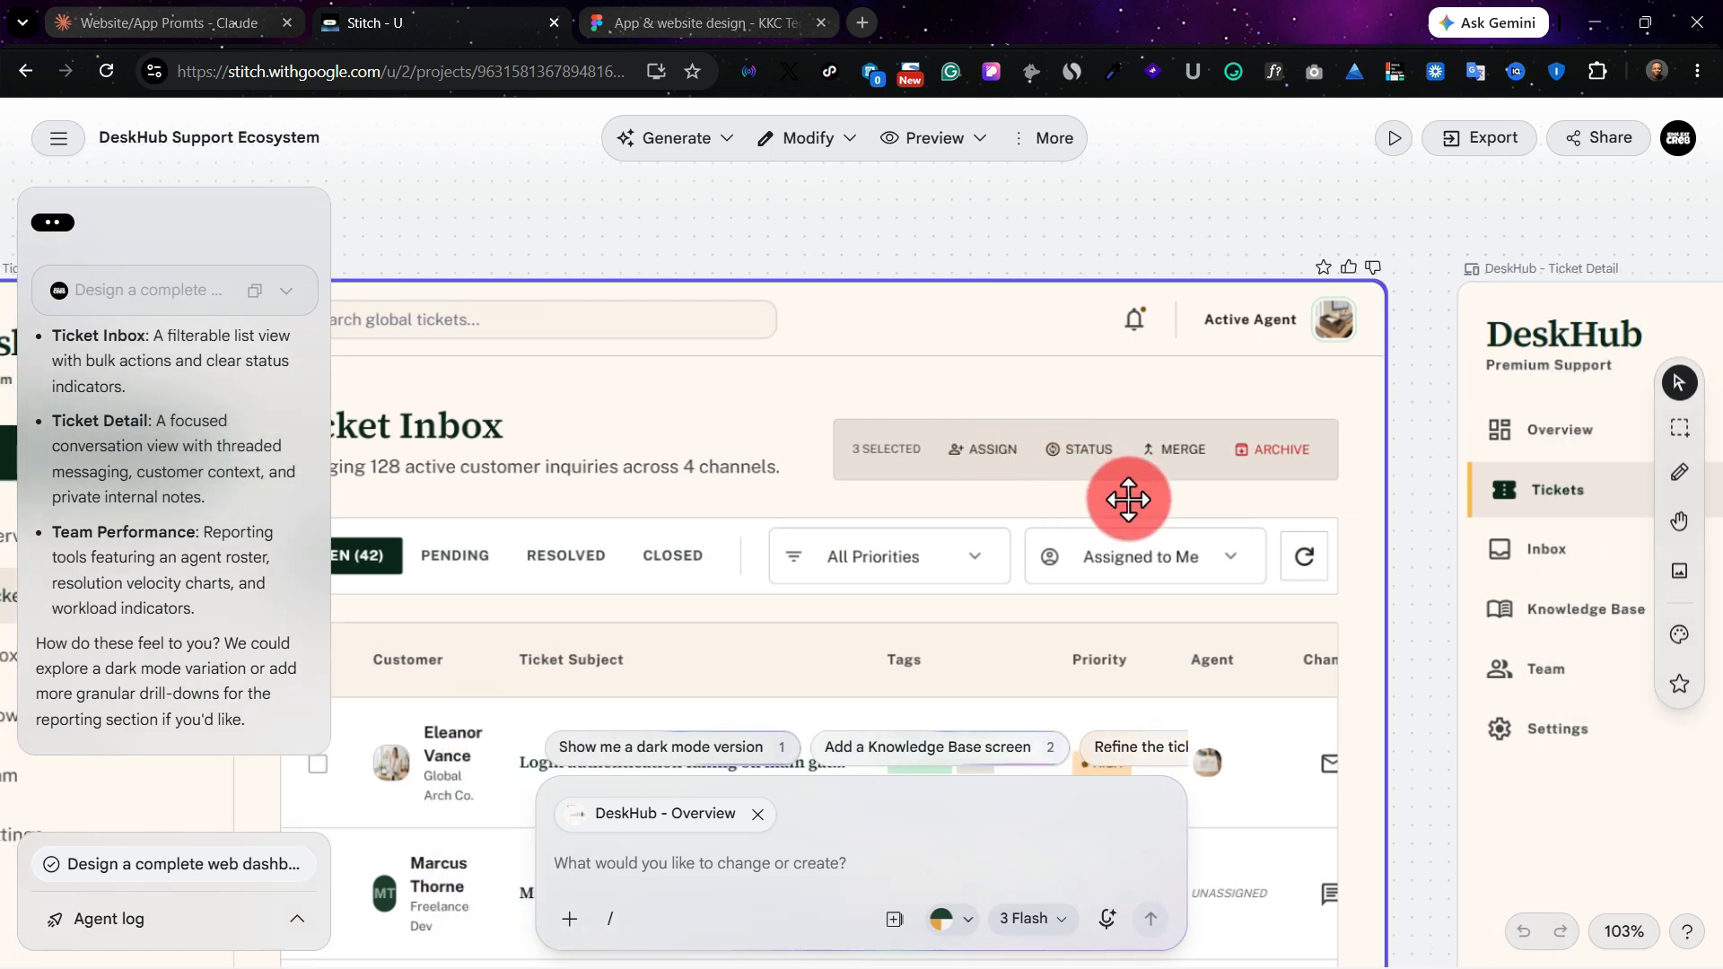
scroll(1128, 500, right, 4)
scroll(583, 426, left, 4)
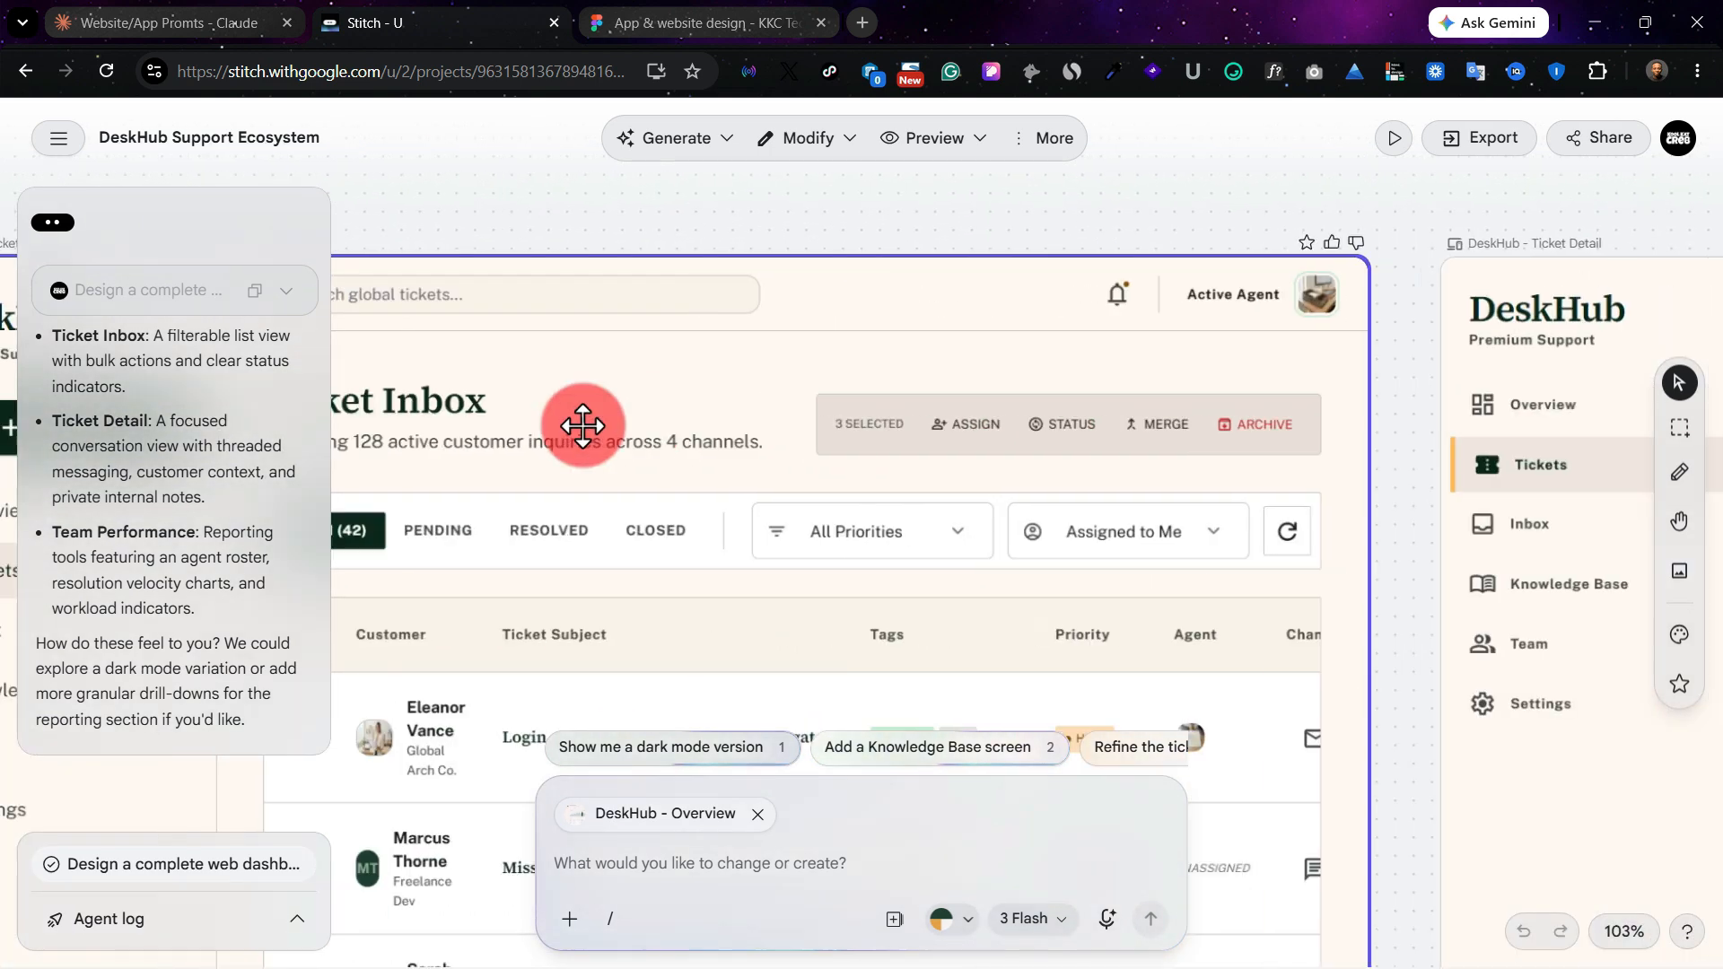
scroll(582, 426, left, 6)
scroll(1004, 529, right, 1)
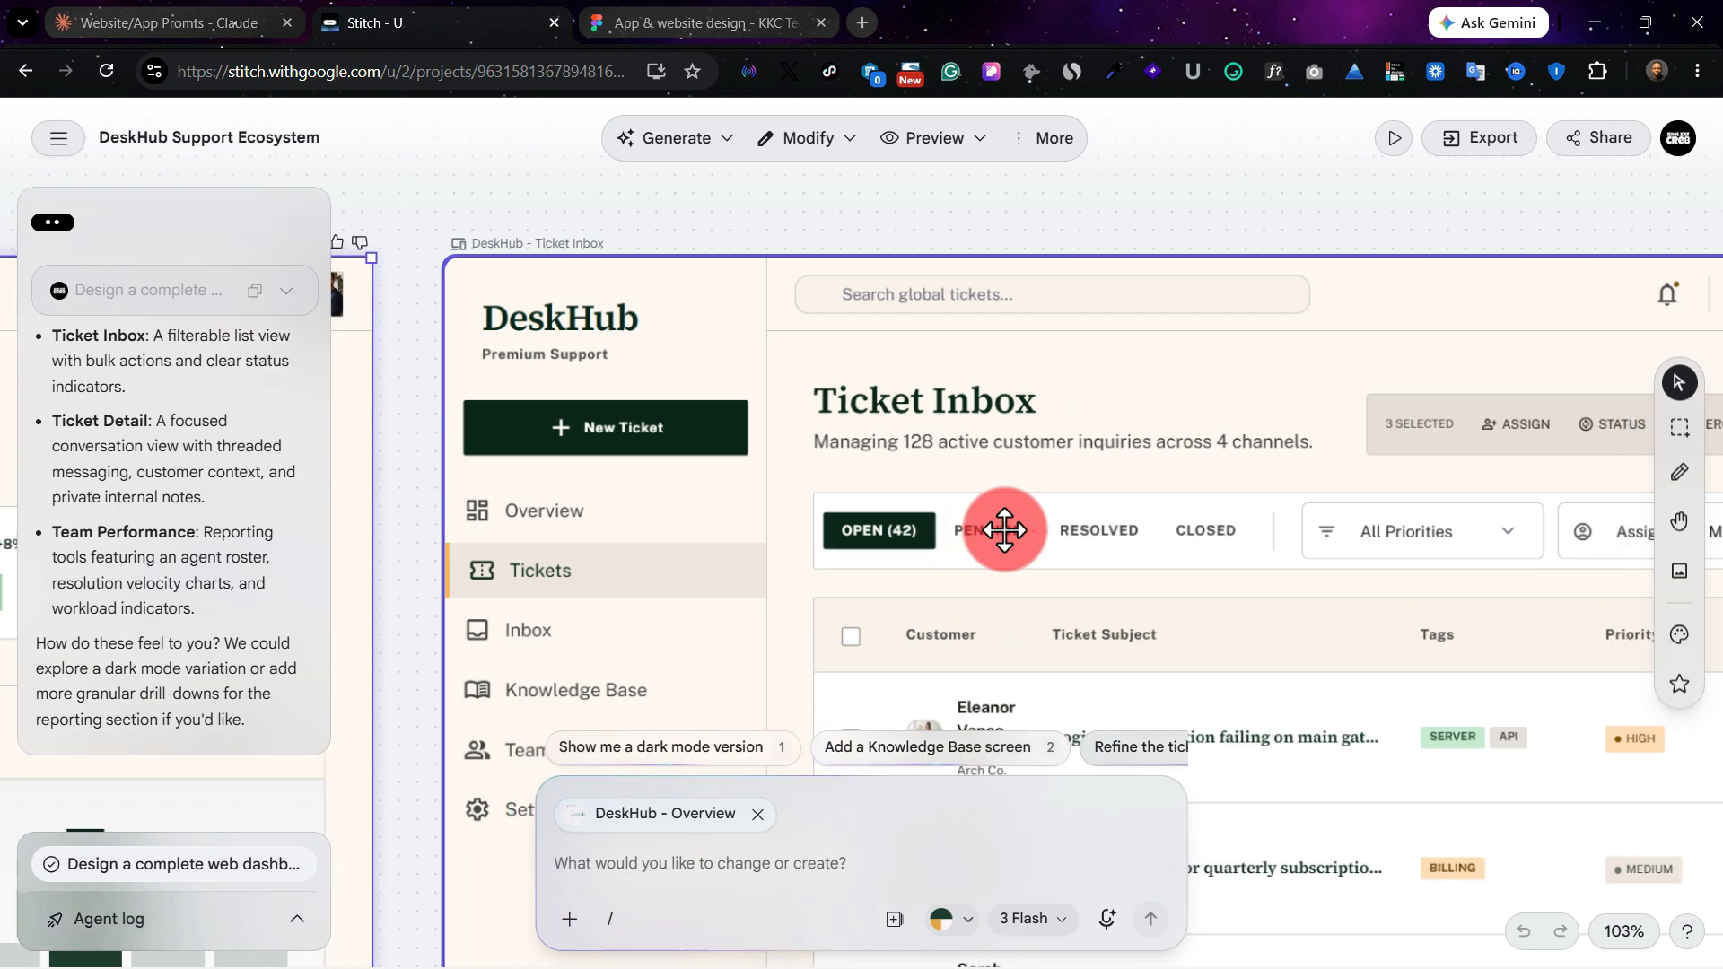
scroll(1004, 529, right, 10)
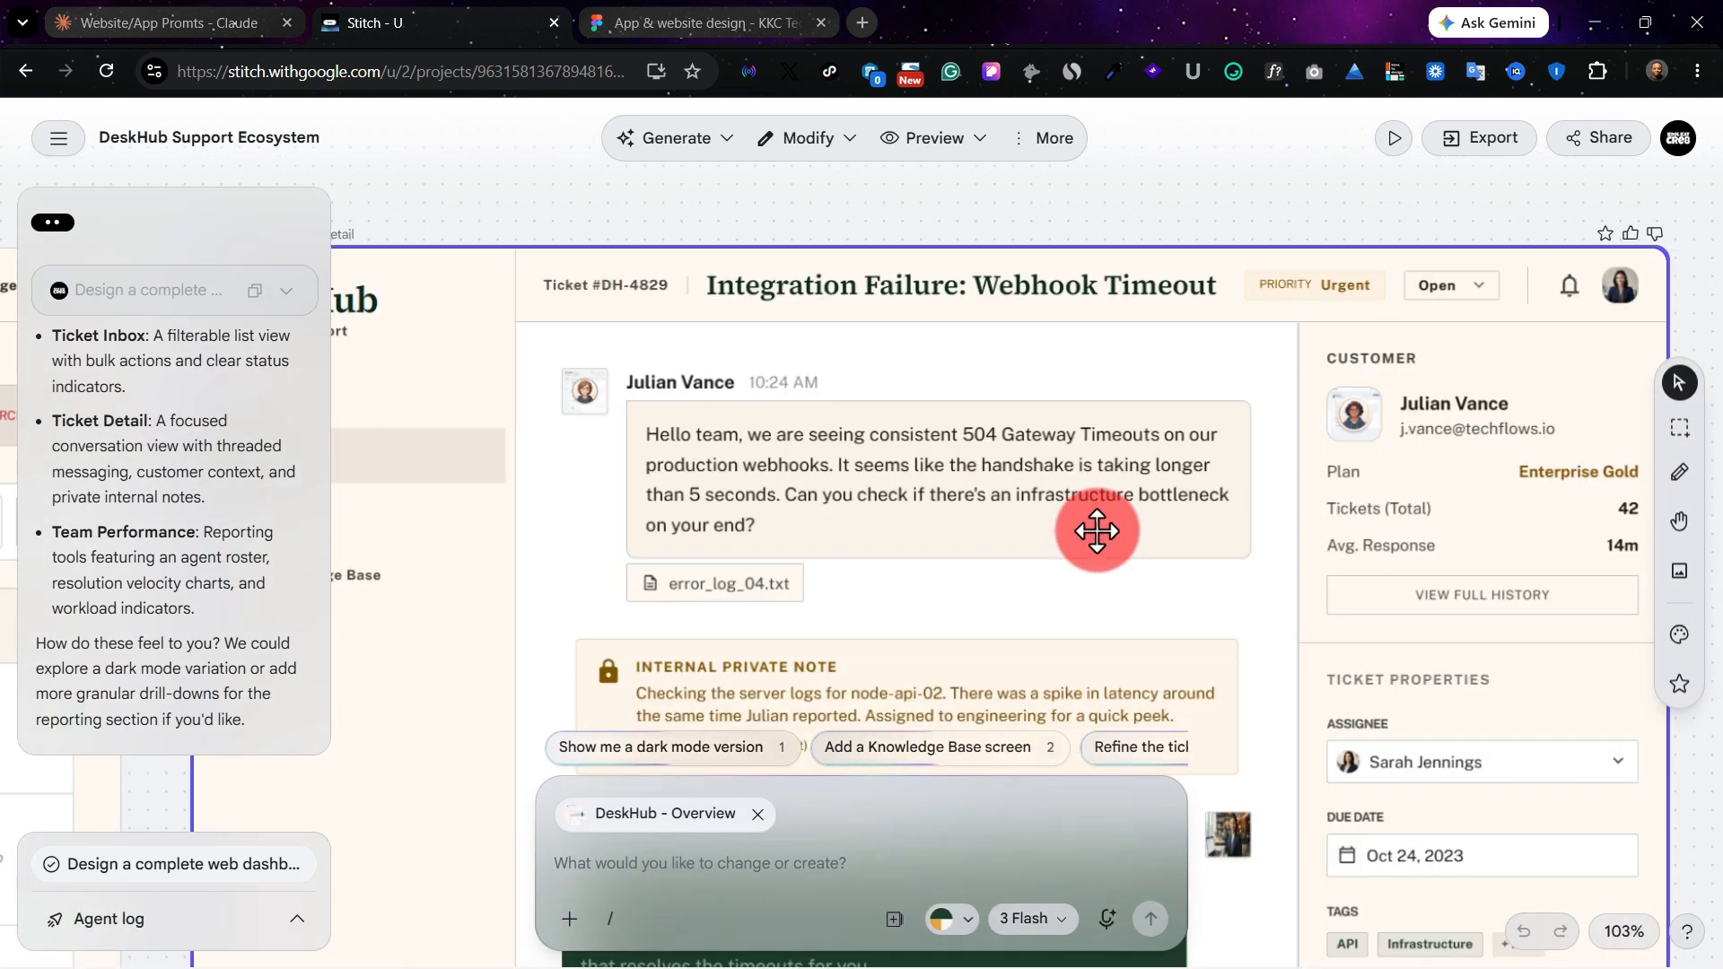
Step: Examine the DeskHub - Ticket Detail screen's conversation thread, internal note, reply editor and customer information
scroll(1097, 530, down, 4)
scroll(1096, 530, down, 4)
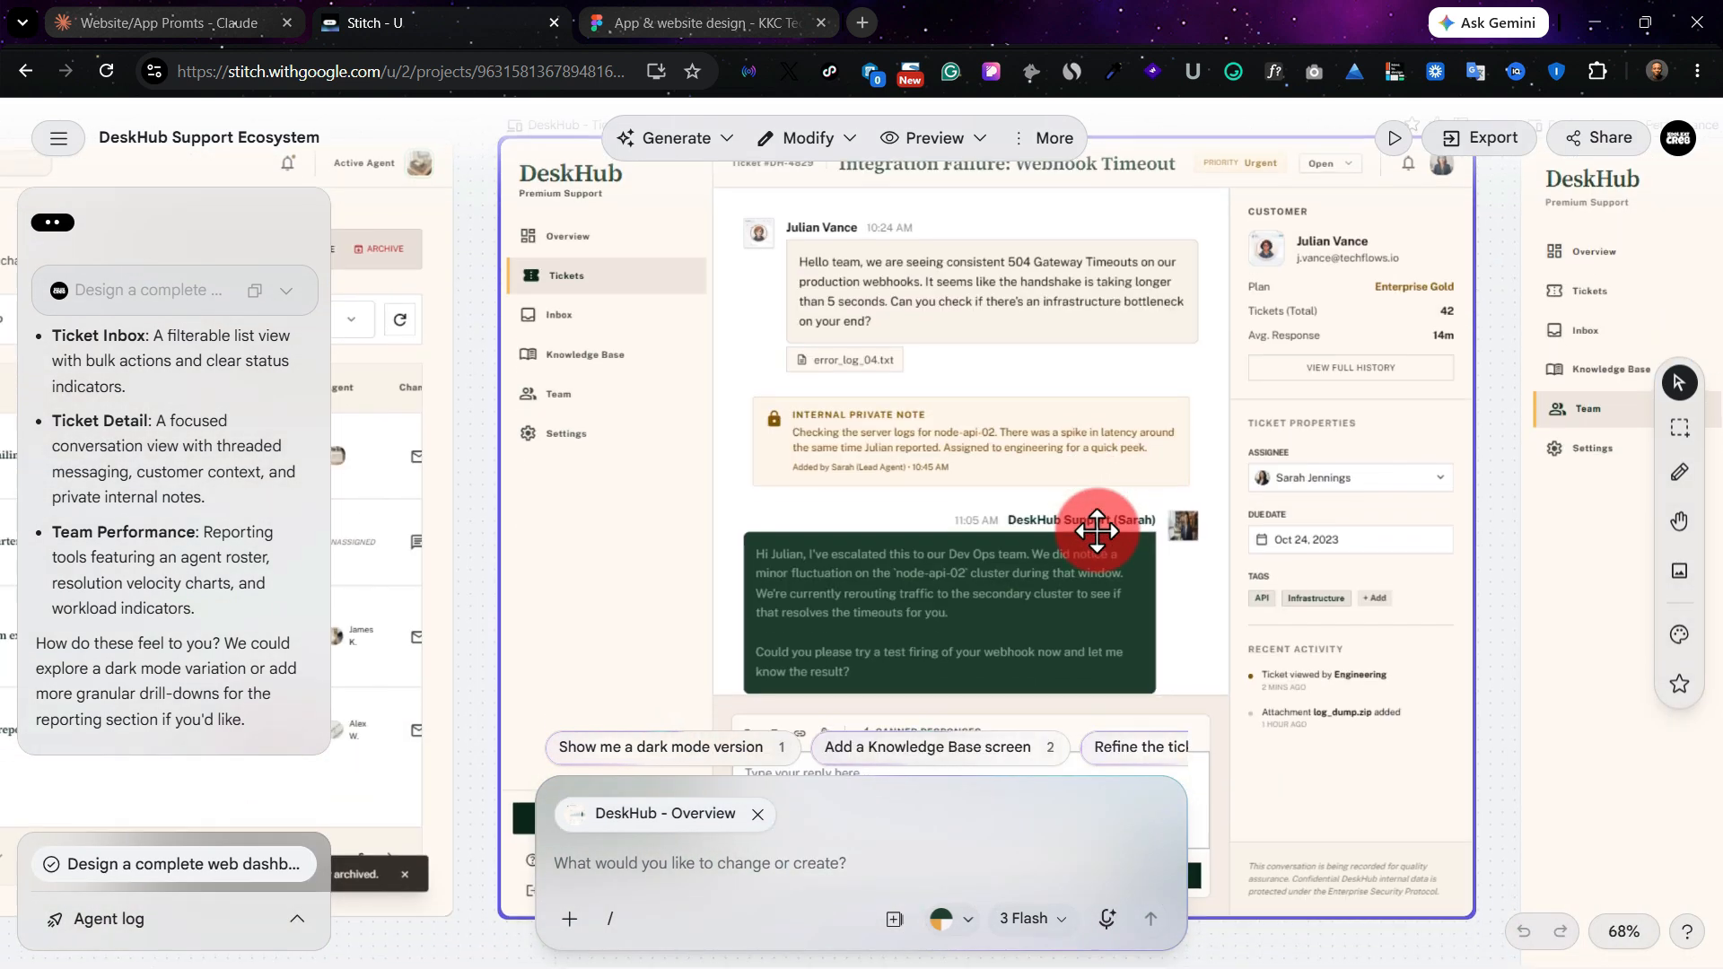
scroll(1097, 531, up, 1)
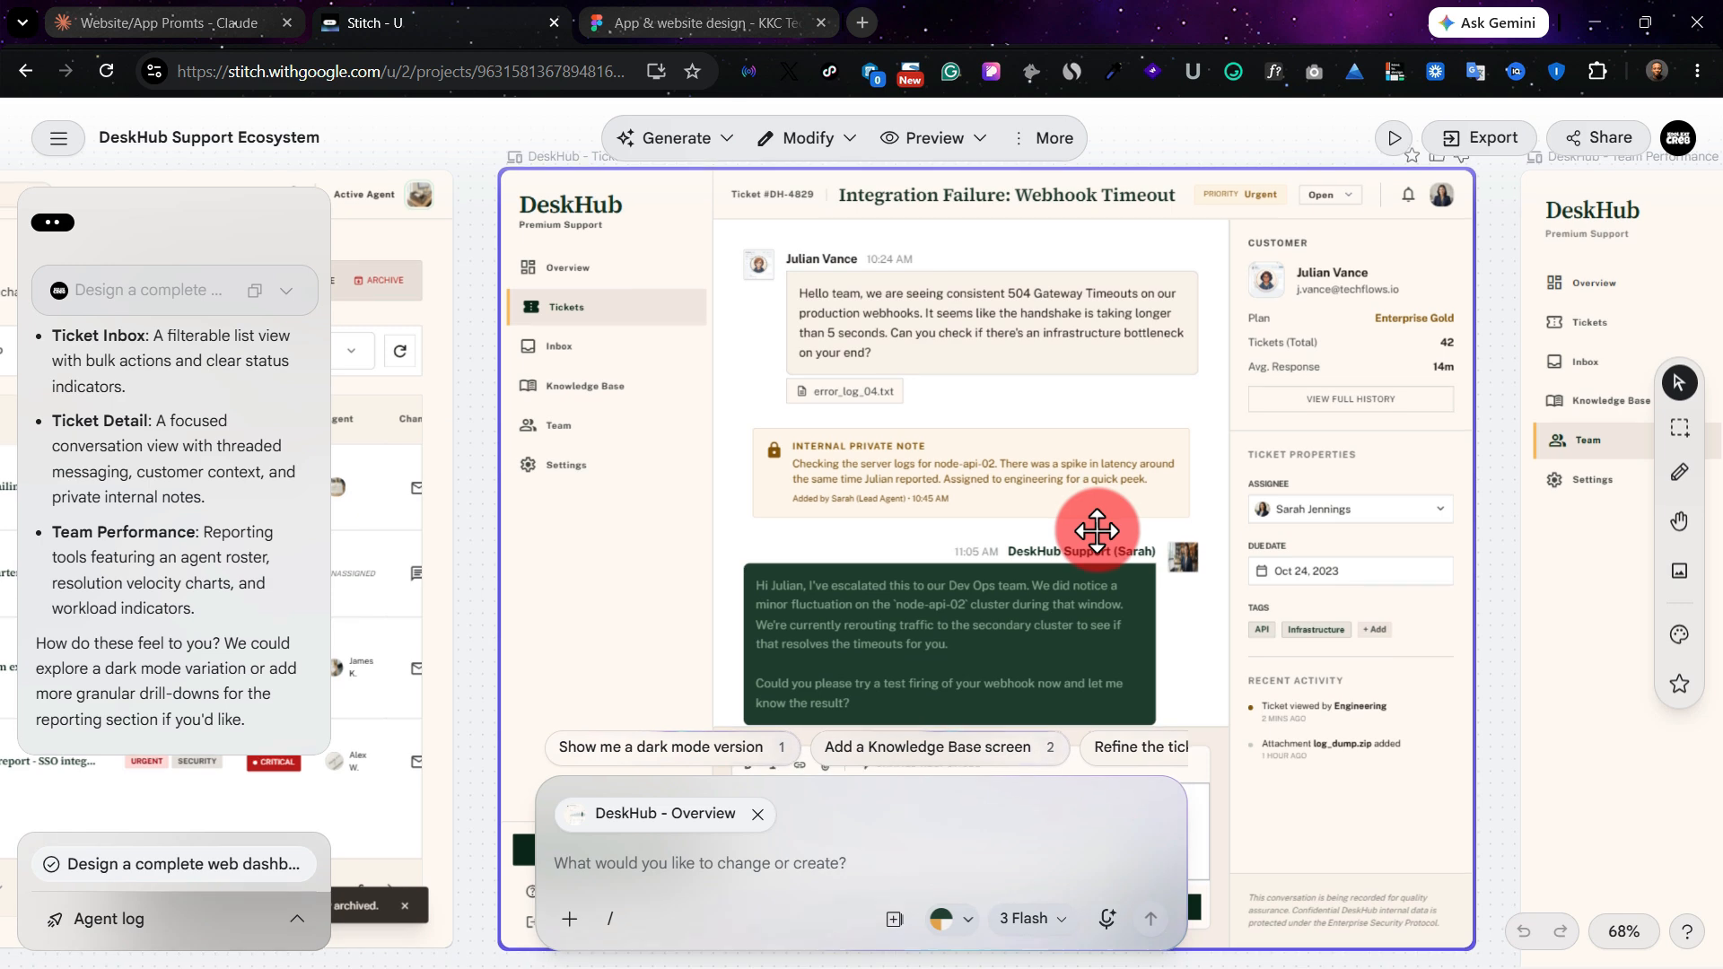
scroll(1066, 478, down, 4)
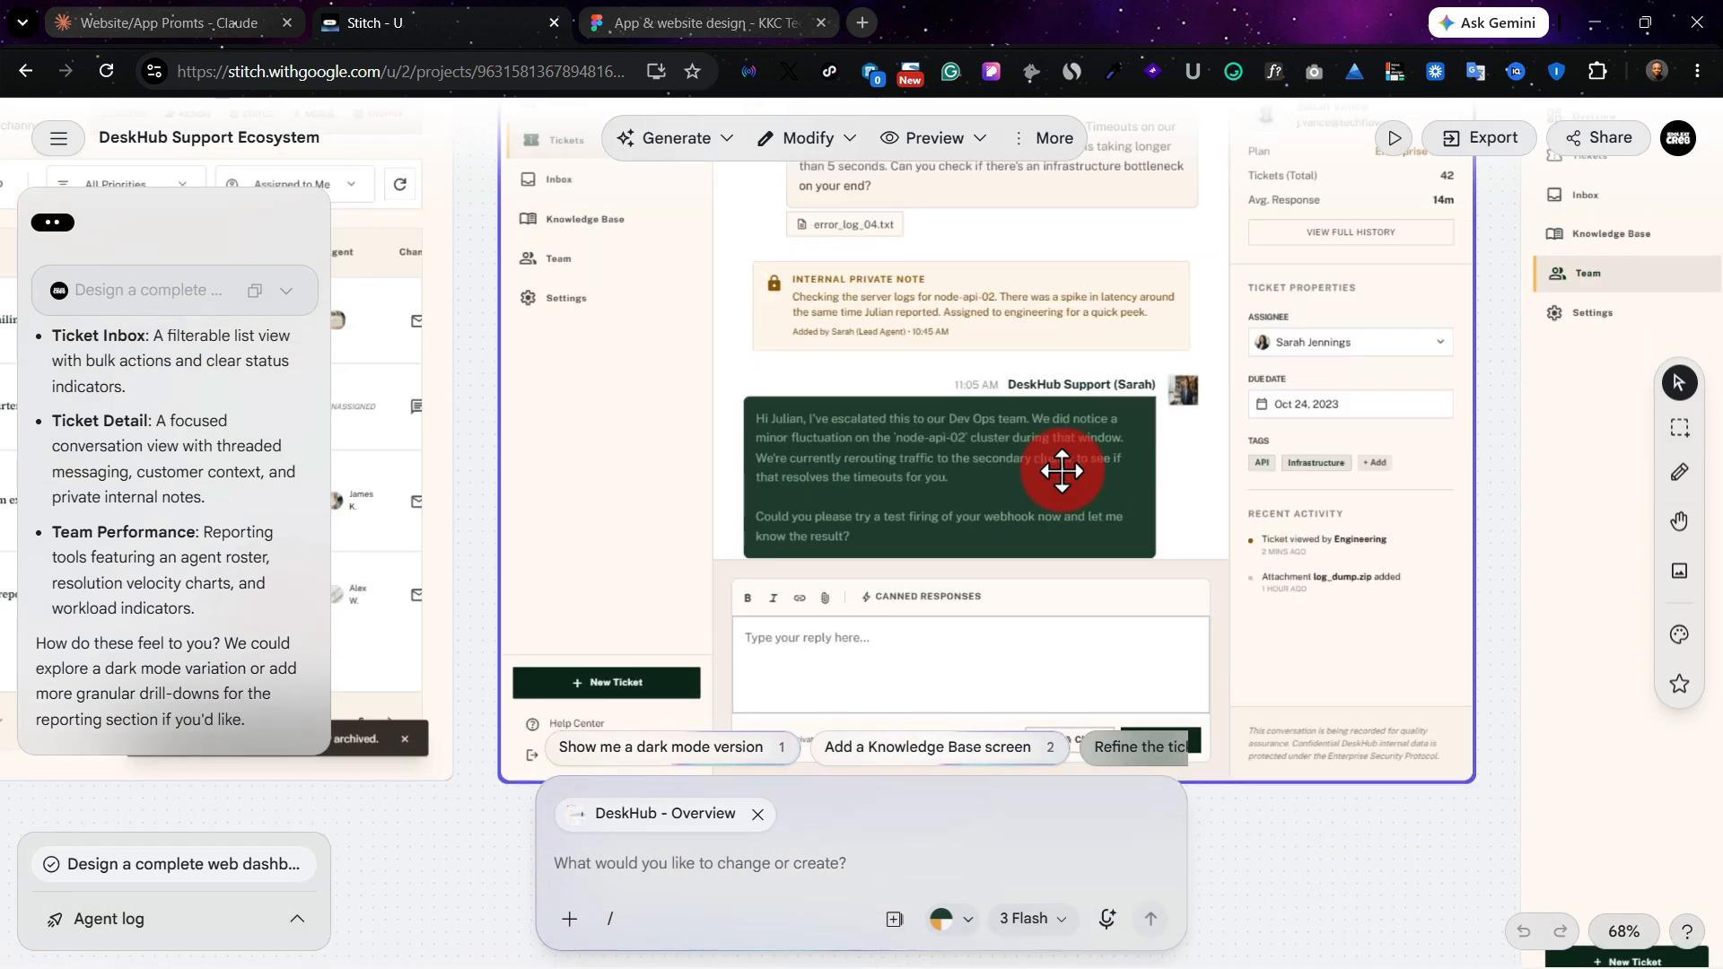
scroll(1062, 470, up, 6)
scroll(1061, 470, right, 7)
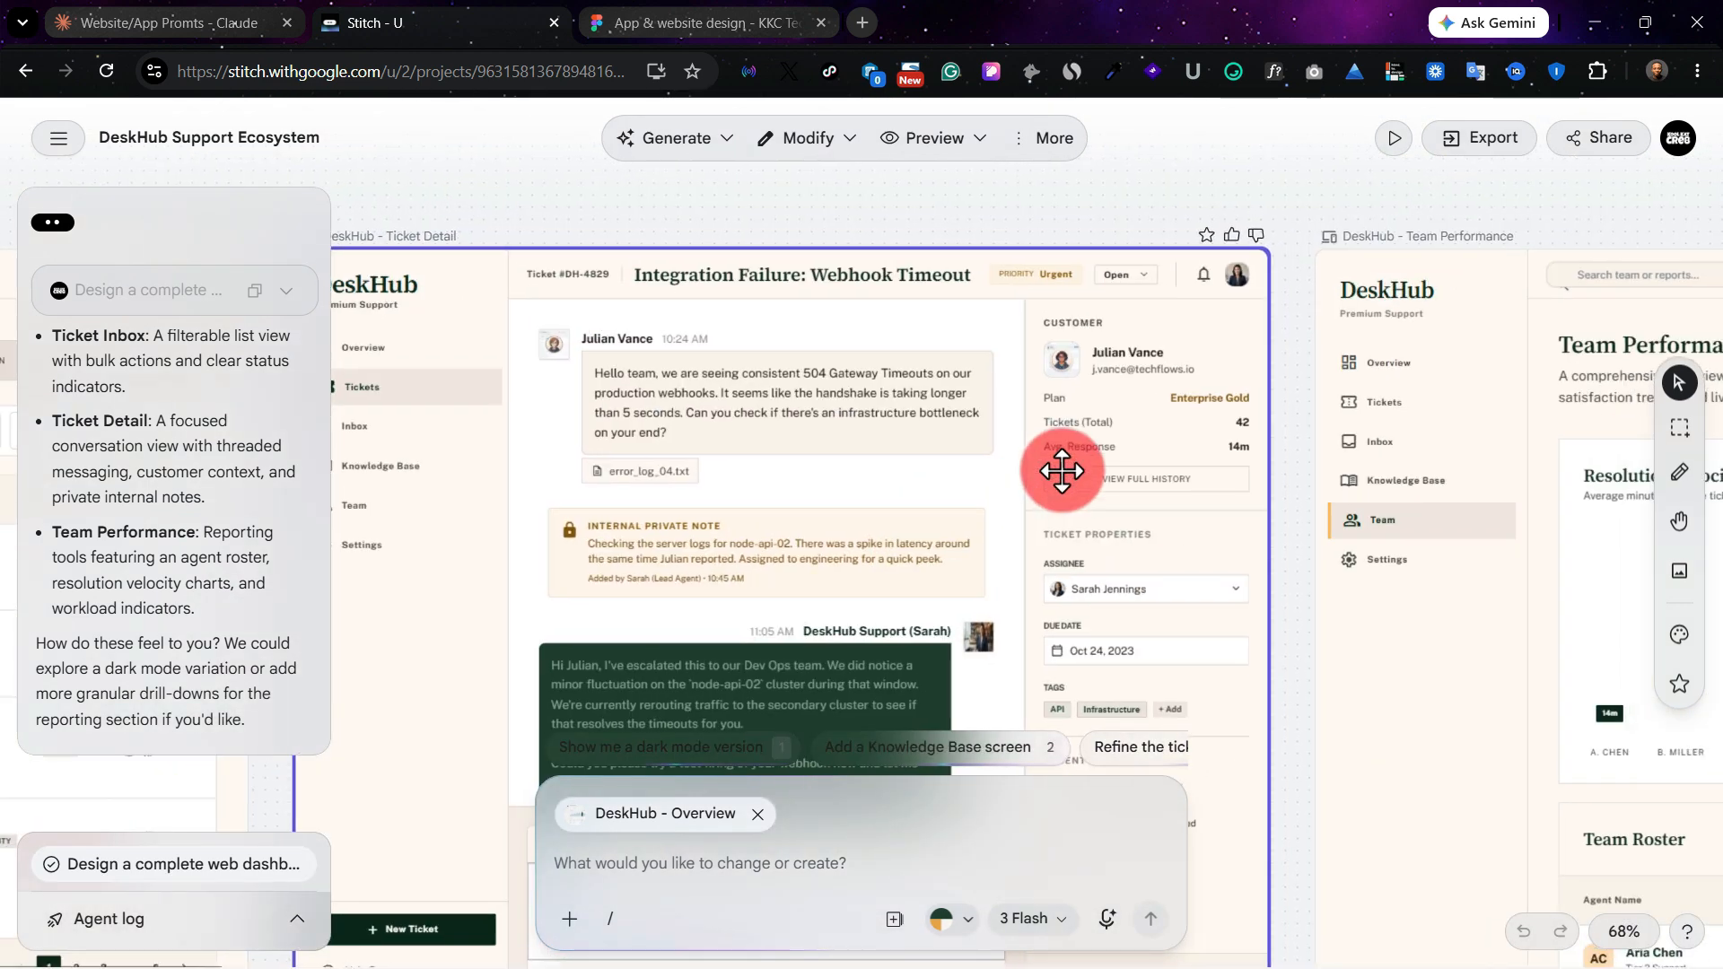
Step: Examine the DeskHub - Team Performance screen's Resolution Velocity chart, top performer card and Team Roster table
scroll(1061, 470, right, 9)
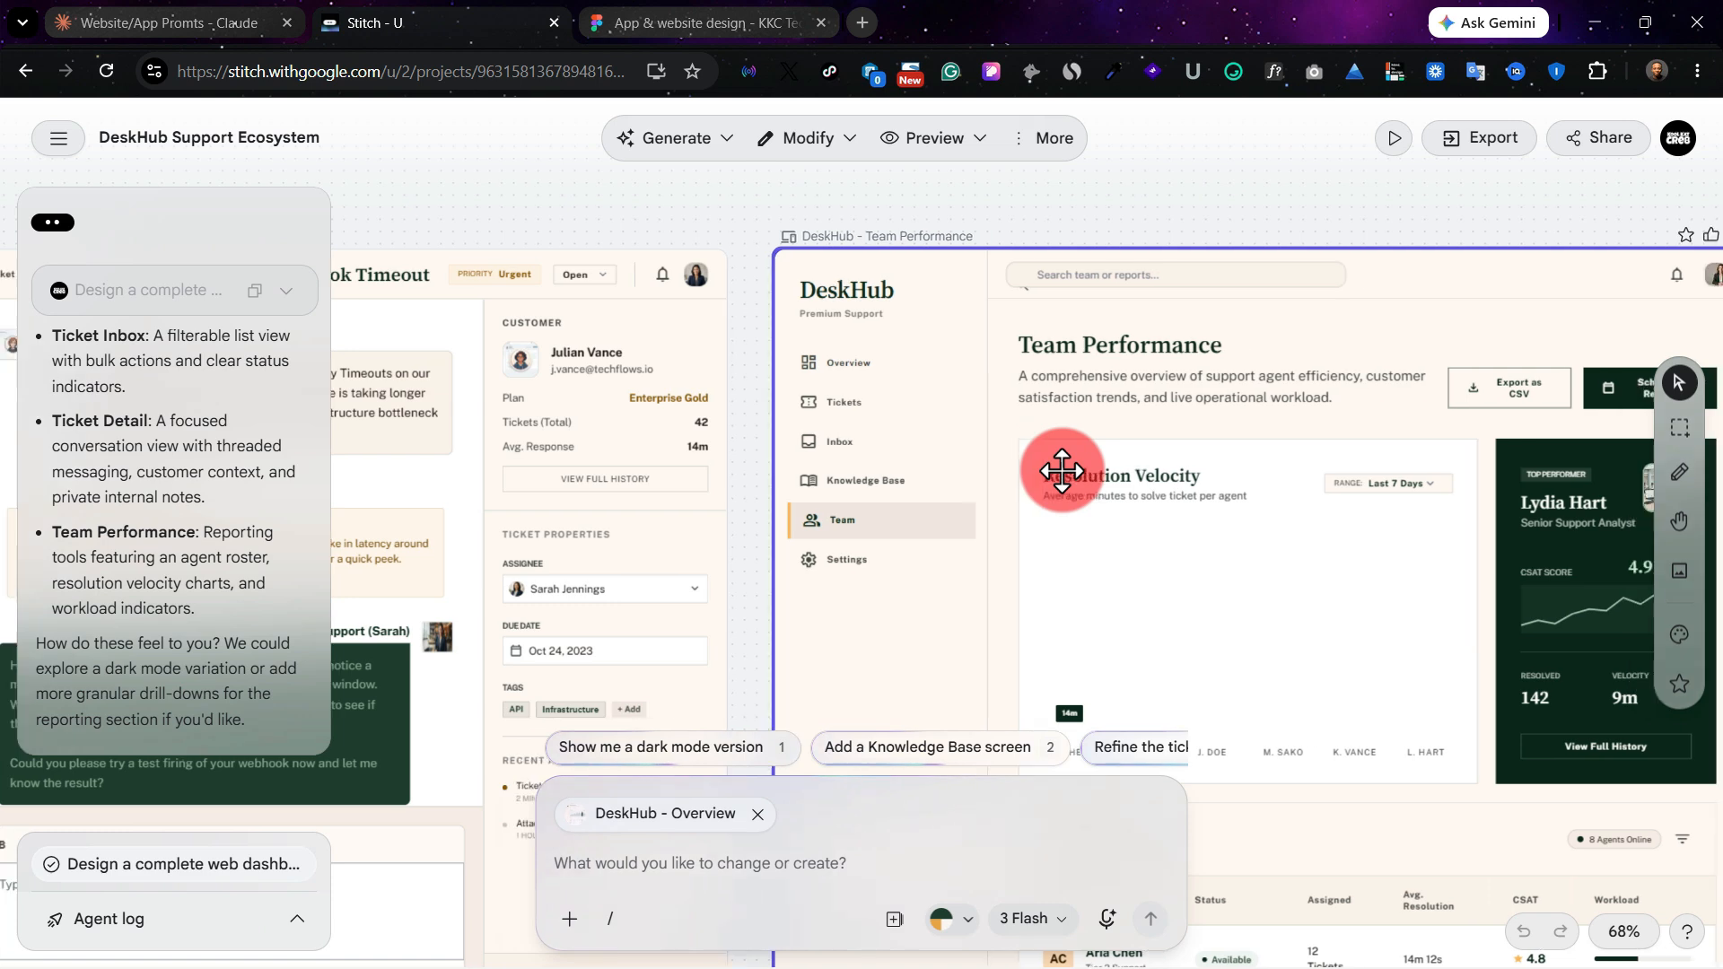
scroll(952, 512, down, 1)
scroll(951, 513, right, 2)
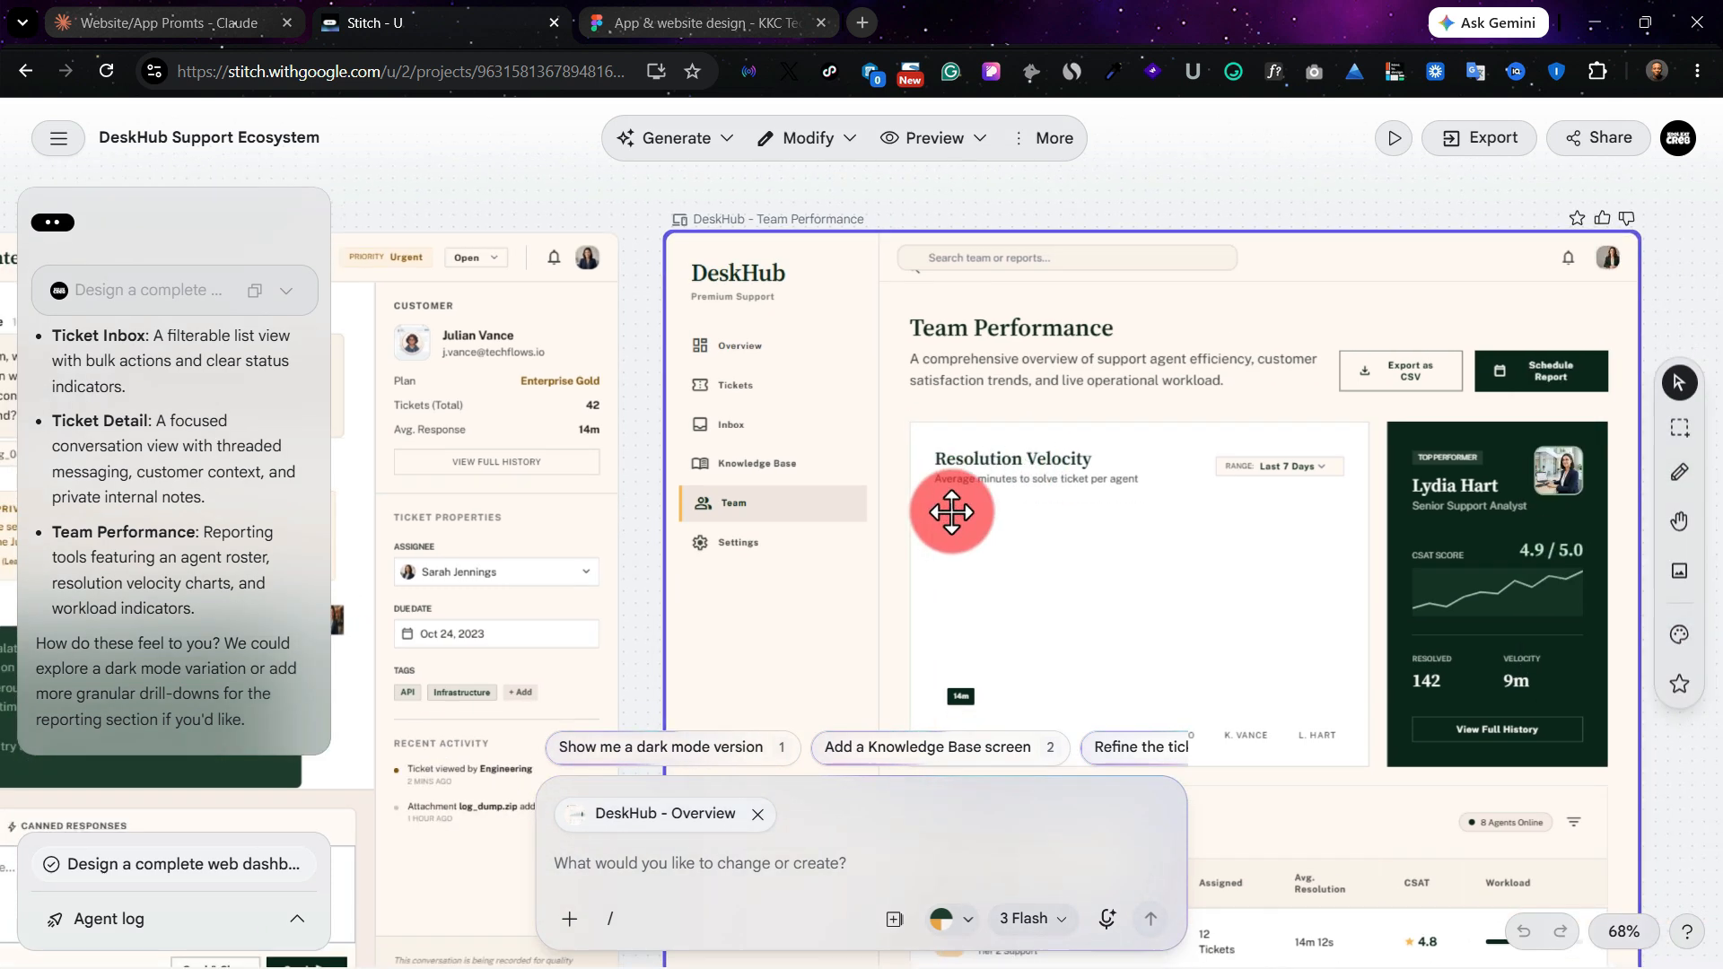
scroll(951, 513, down, 9)
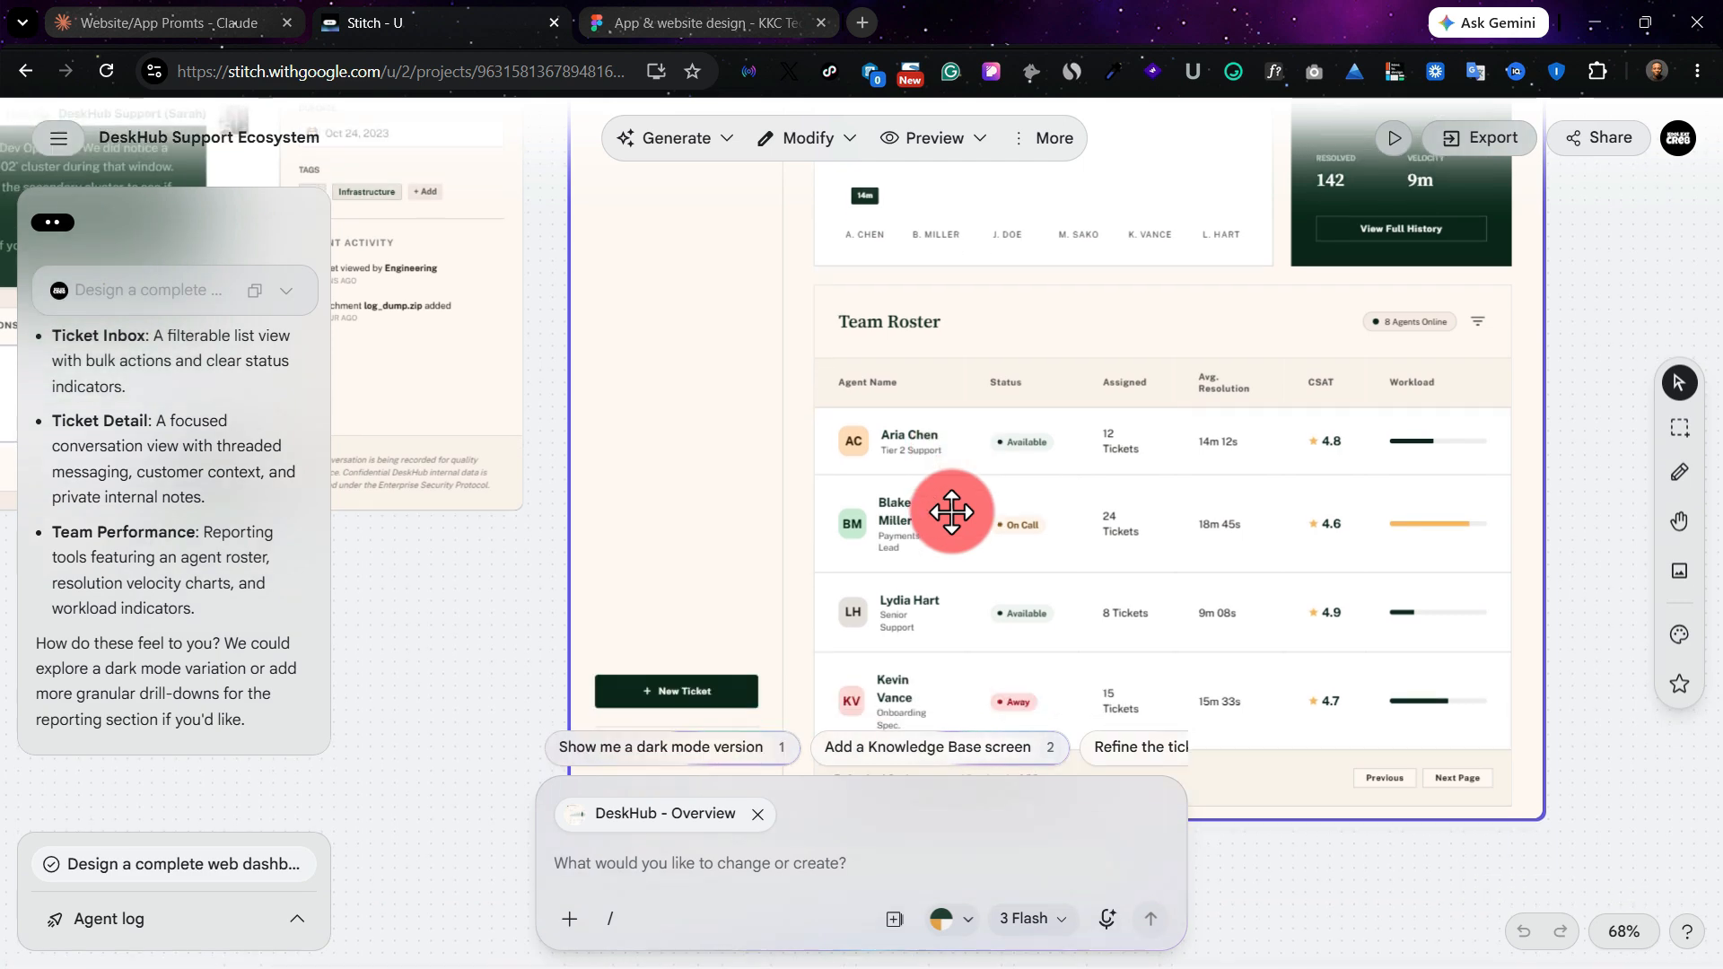
scroll(951, 513, up, 5)
scroll(951, 513, up, 8)
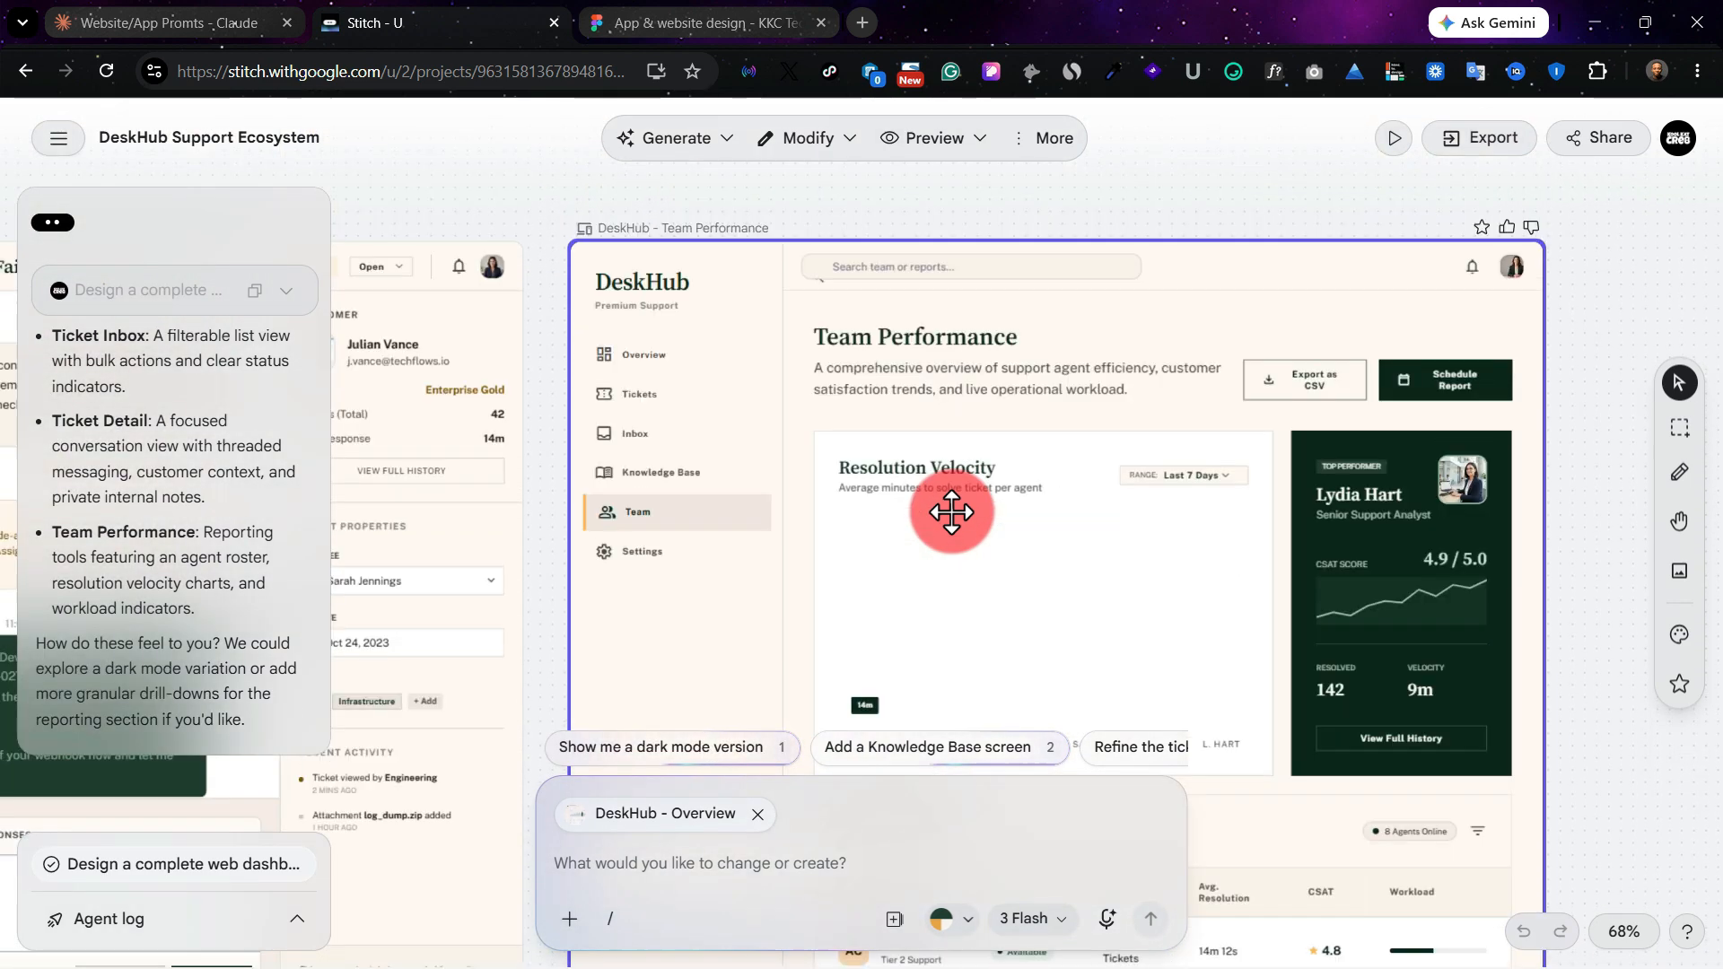
scroll(951, 513, right, 2)
scroll(859, 439, down, 1)
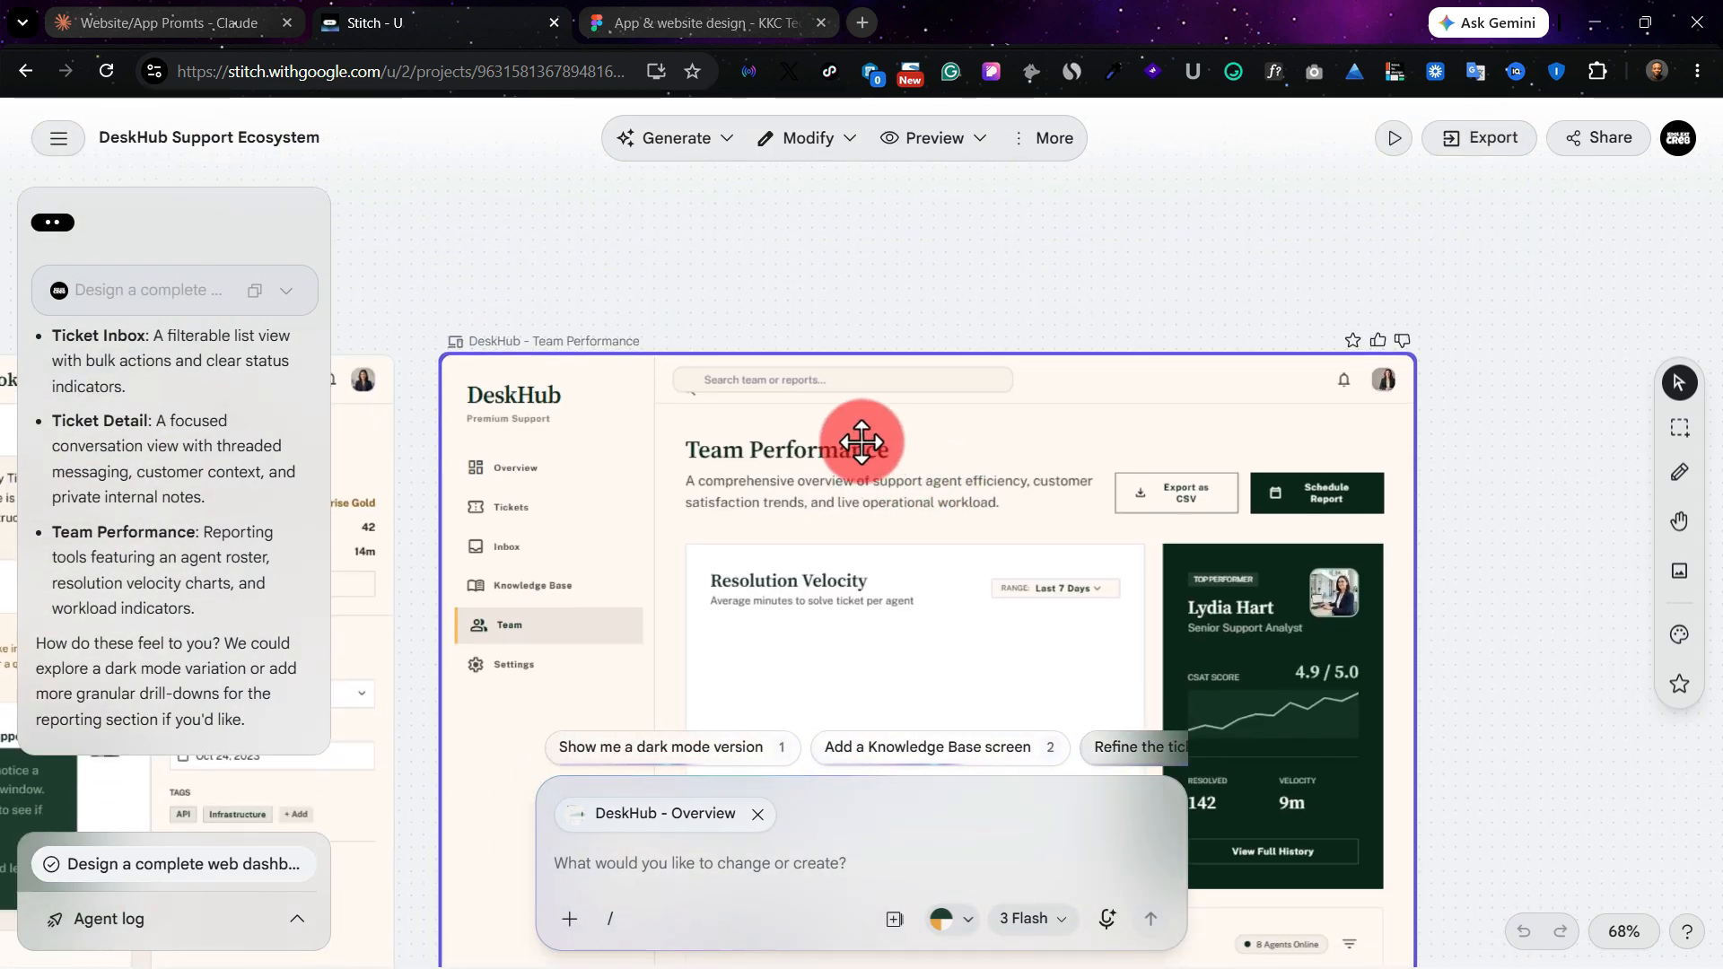
scroll(859, 440, left, 3)
scroll(858, 440, down, 5)
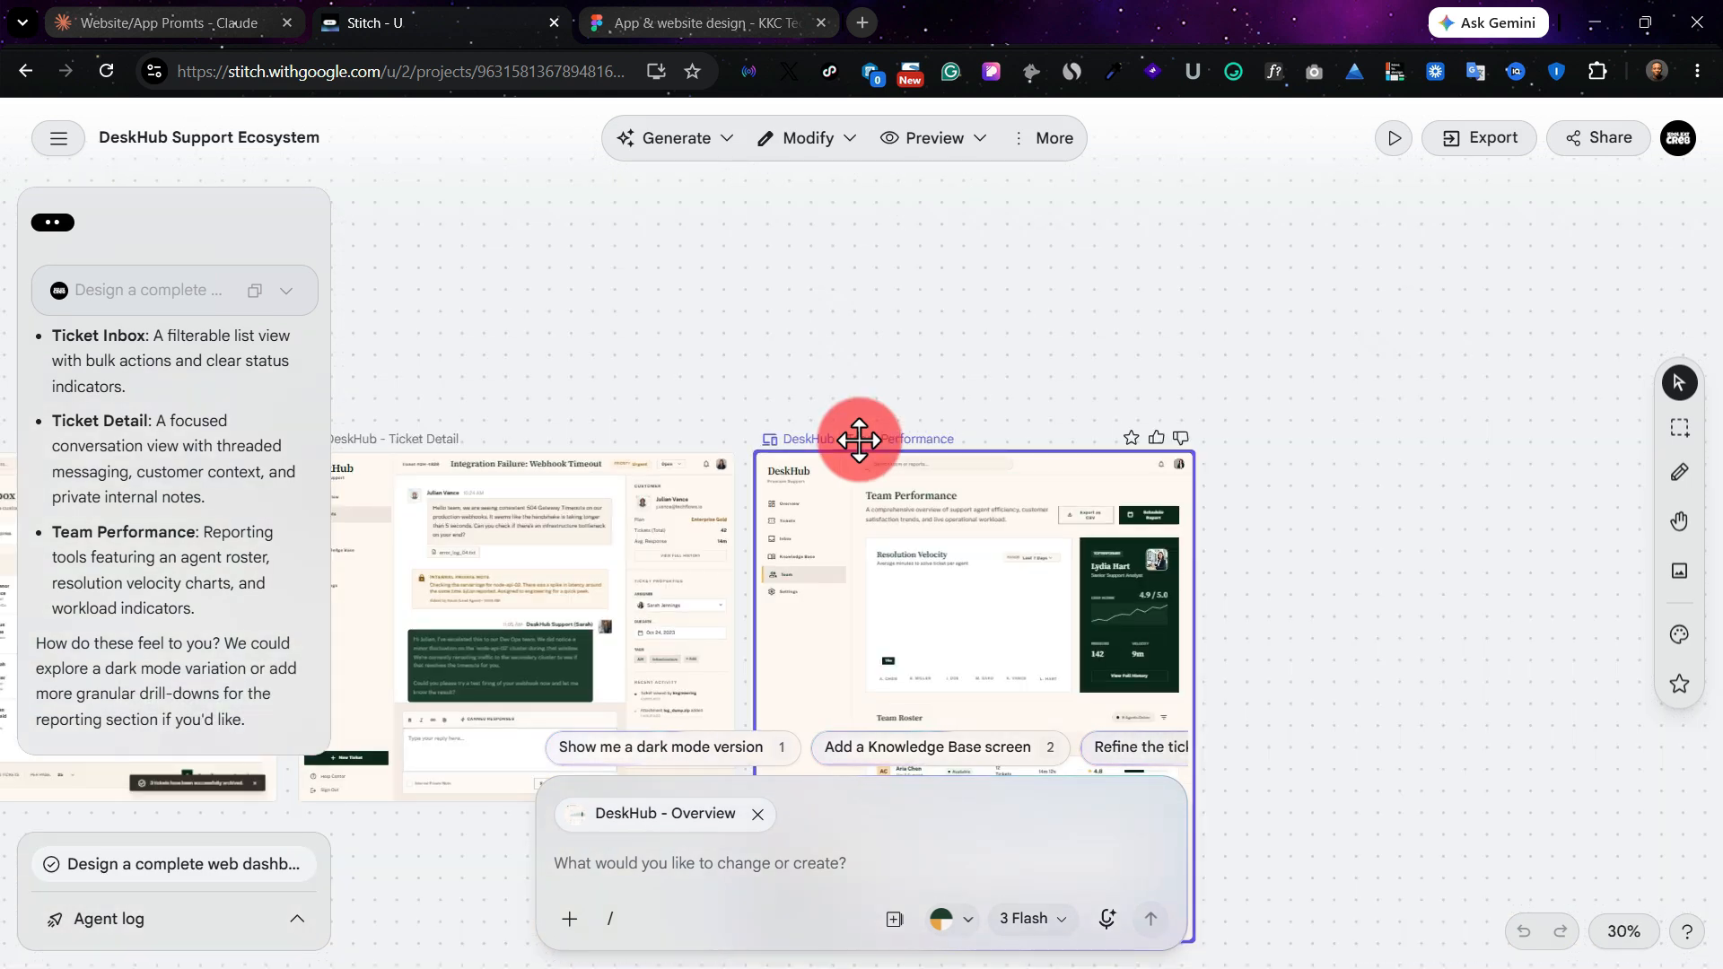
Step: Generate an interactive prototype from all the DeskHub screens and open it in preview
key(ctrl+a)
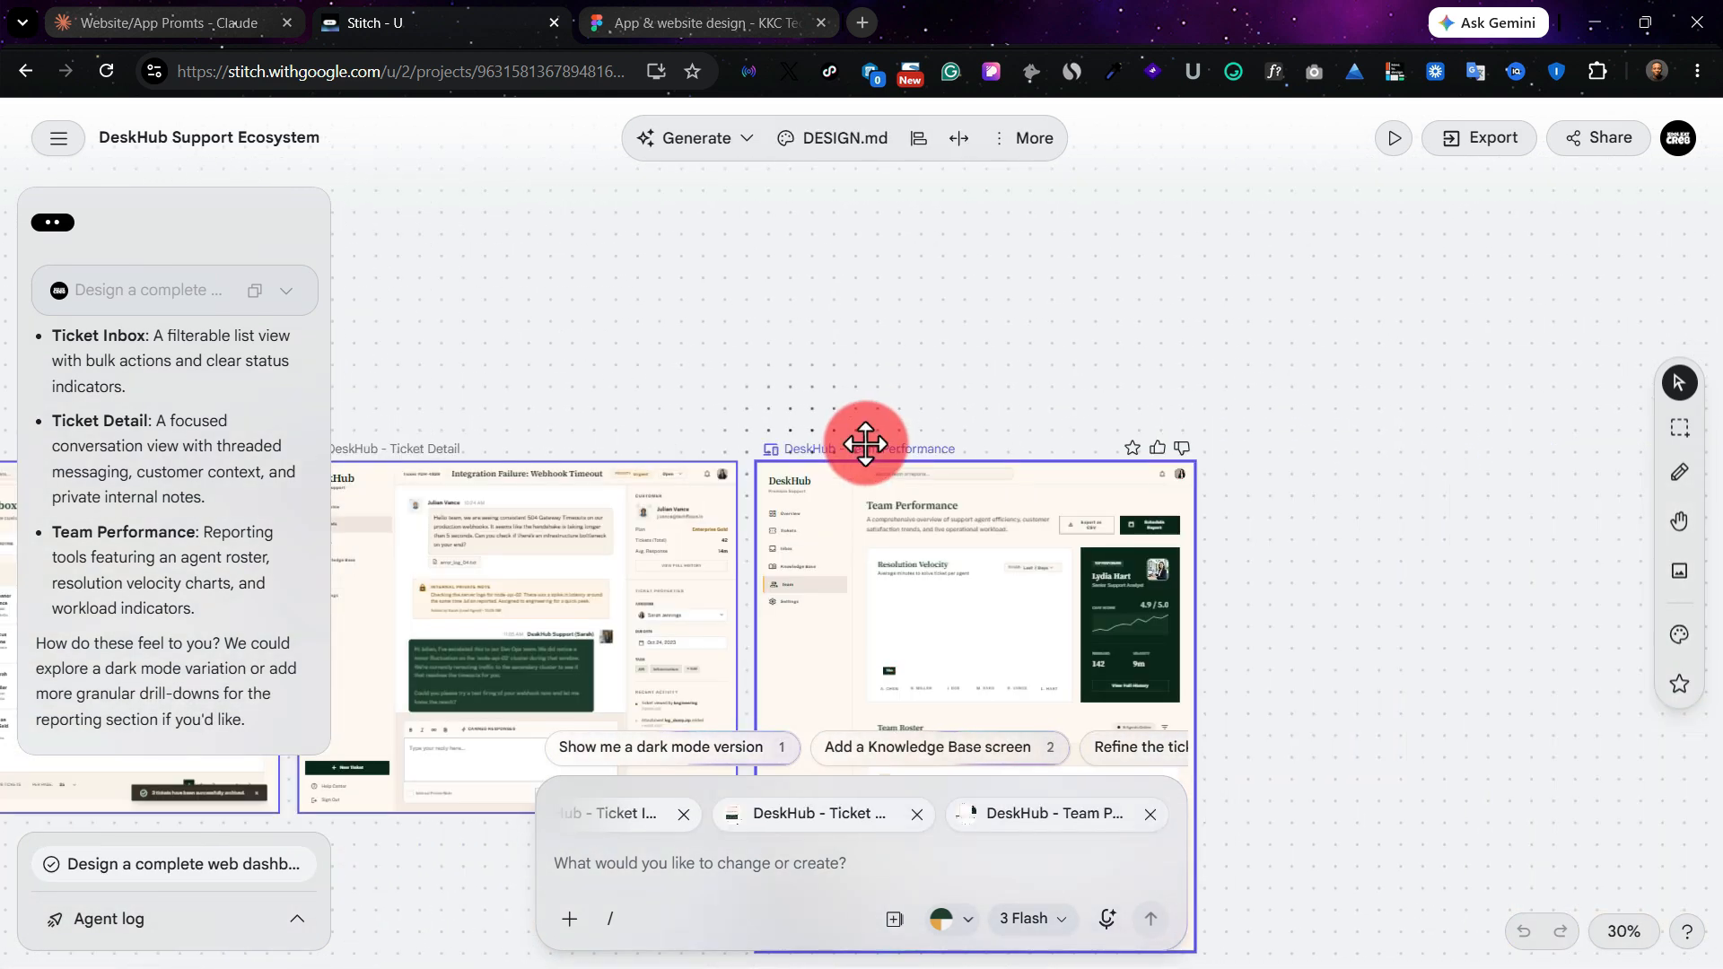
click(1394, 140)
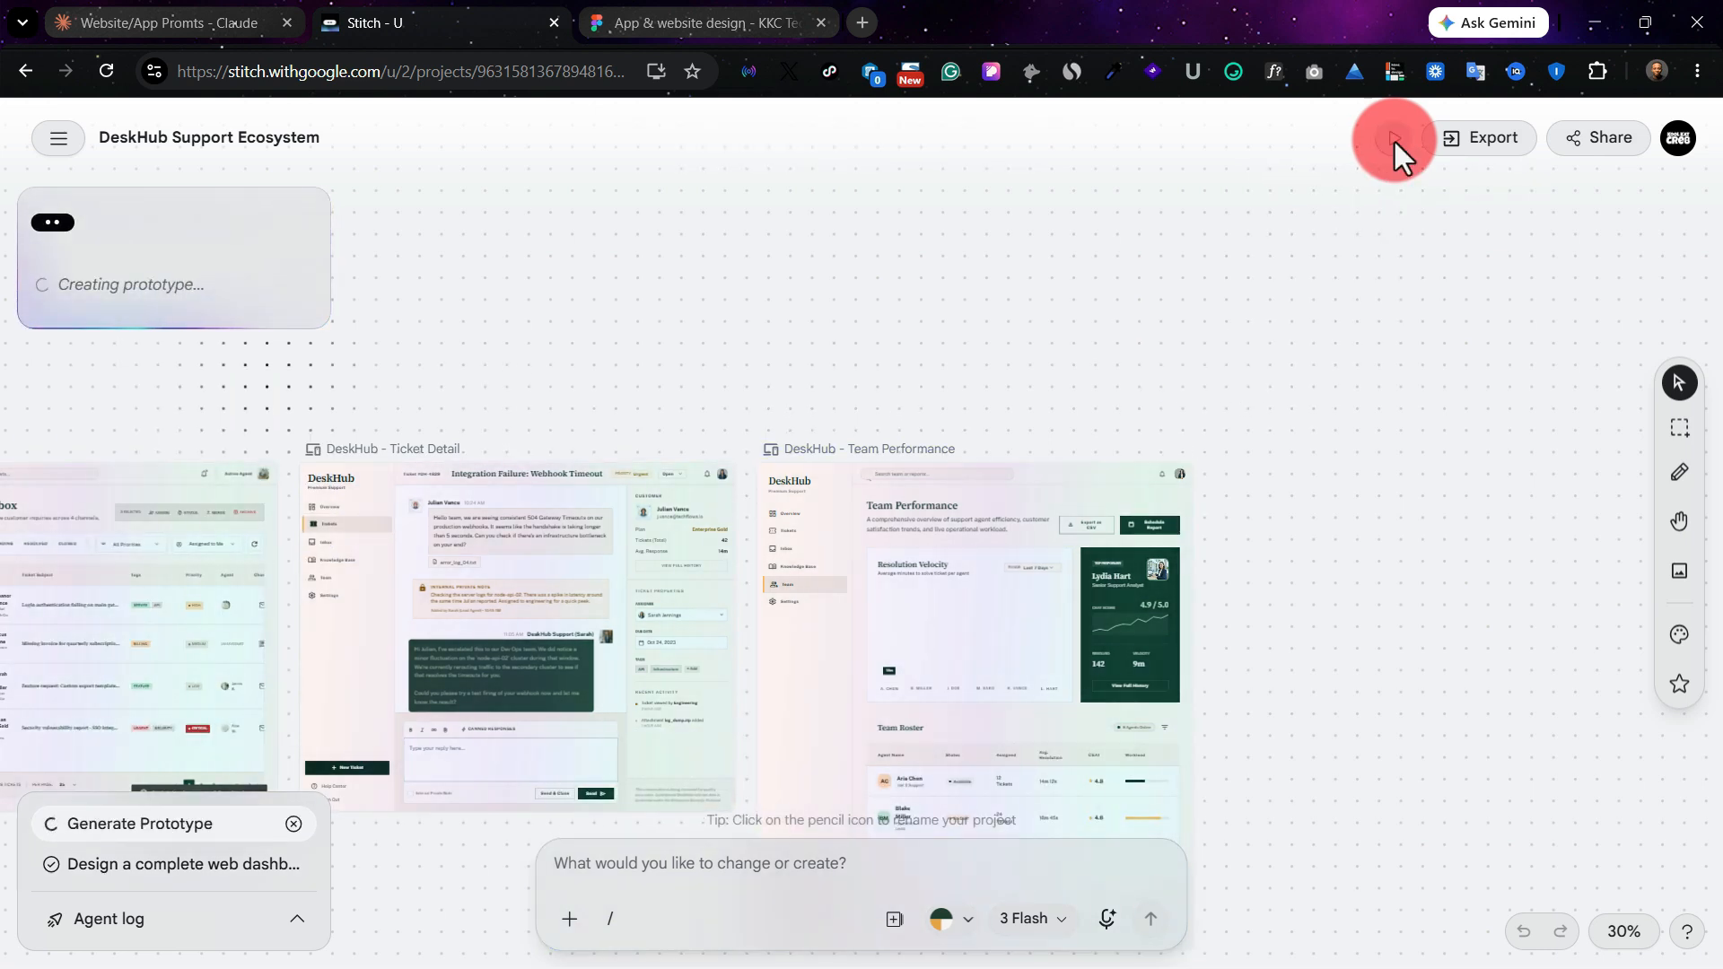
right_click(372, 495)
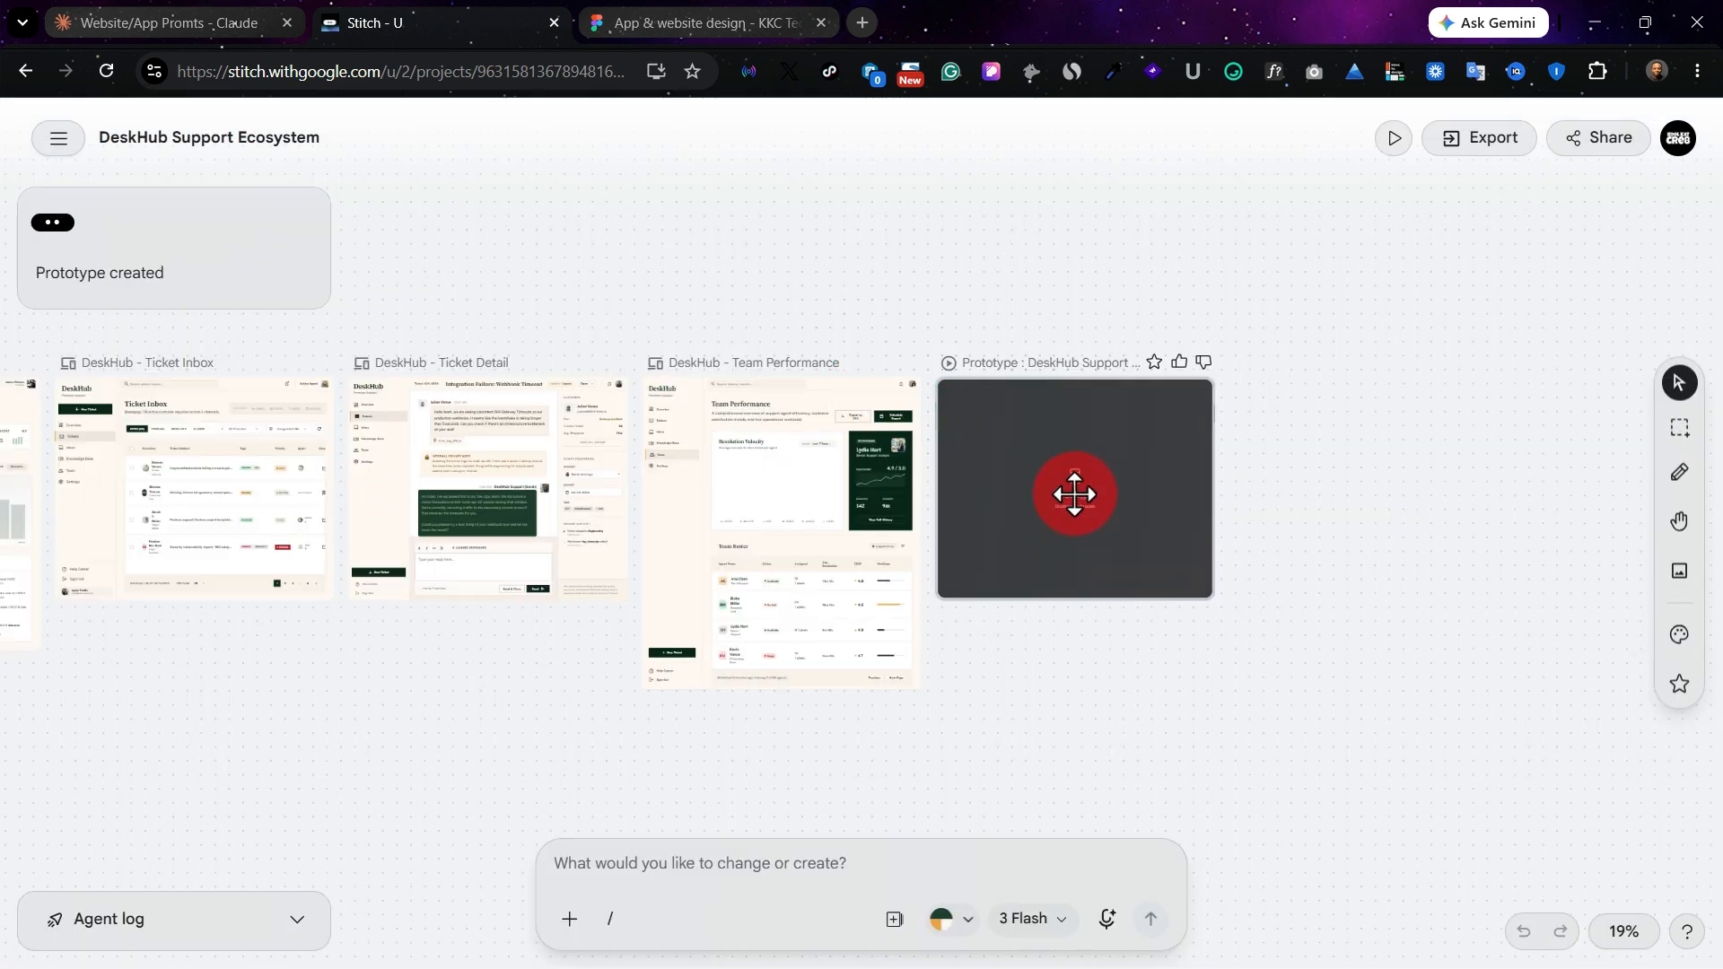
scroll(1074, 494, up, 5)
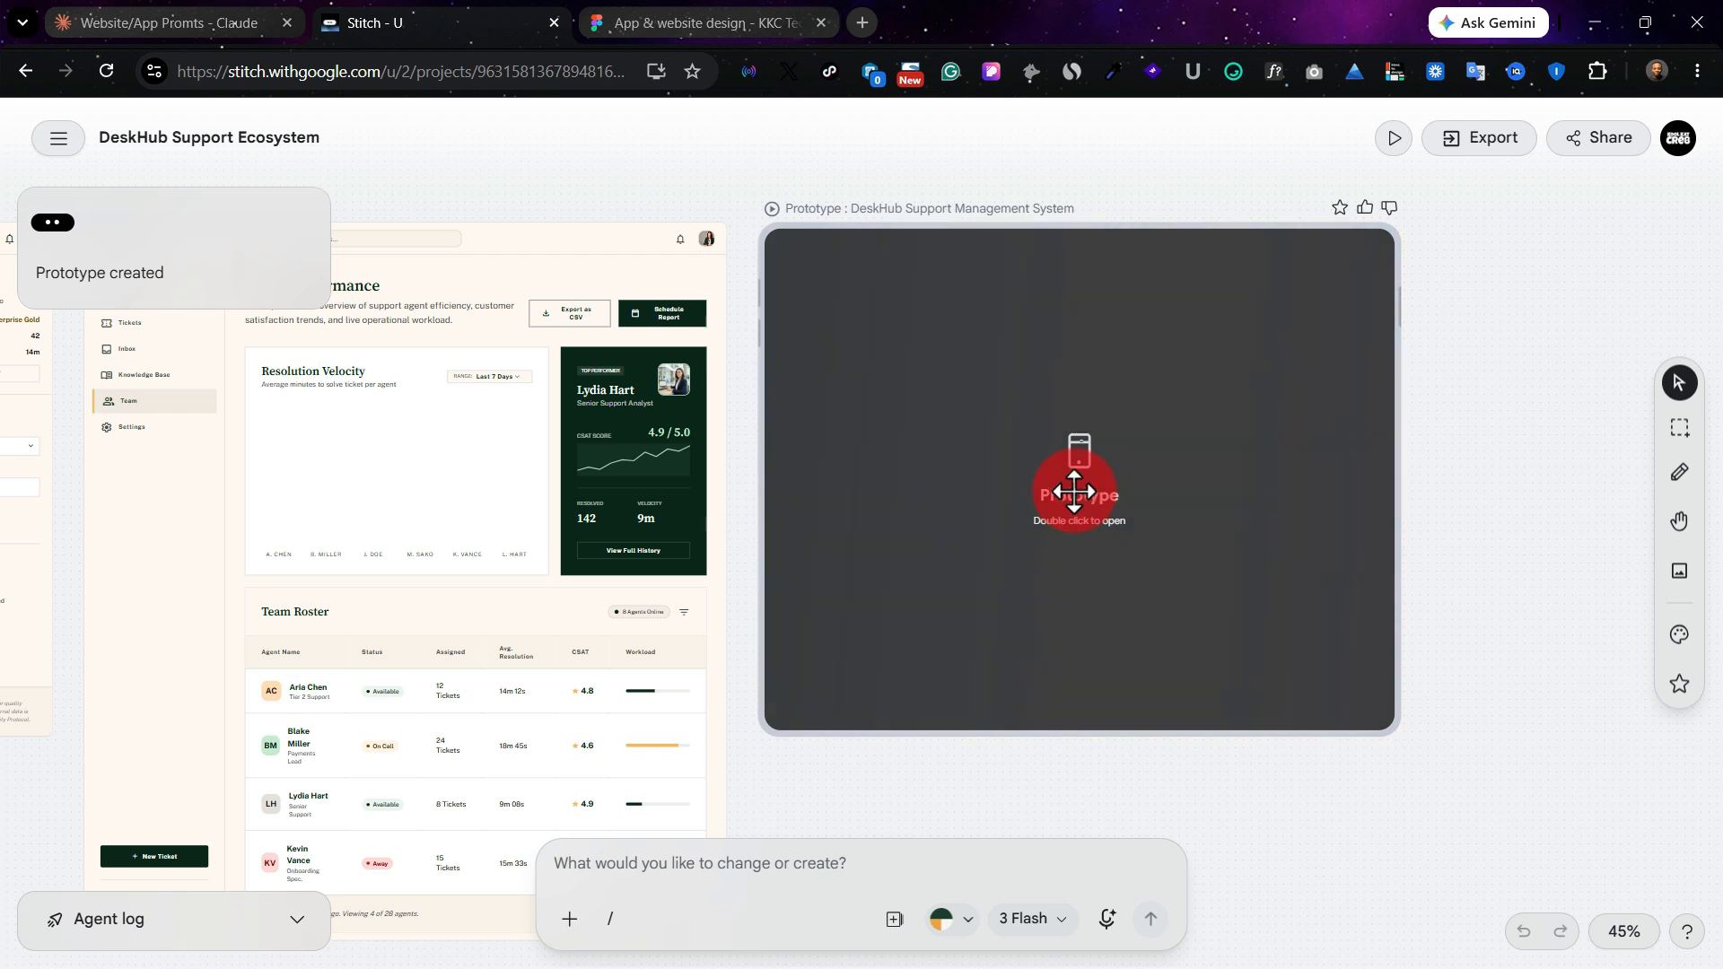
double_click(1068, 464)
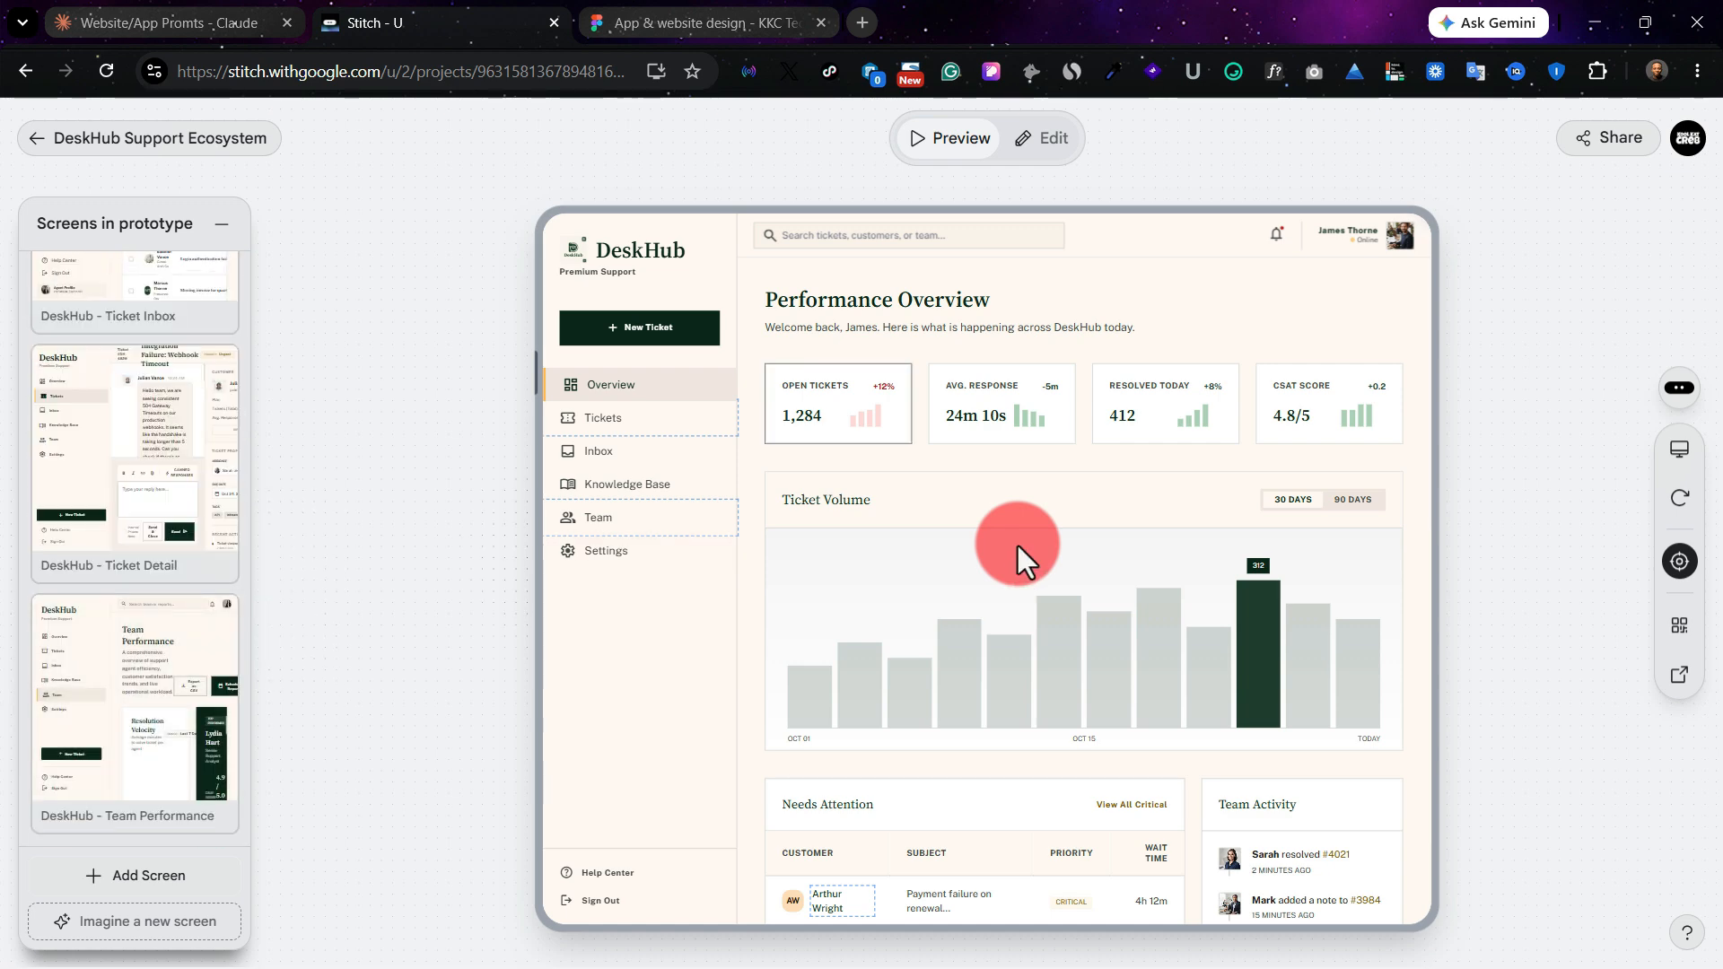
Step: Test the prototype's sidebar links by visiting Tickets, Team and Overview, and look over the Overview page
click(696, 431)
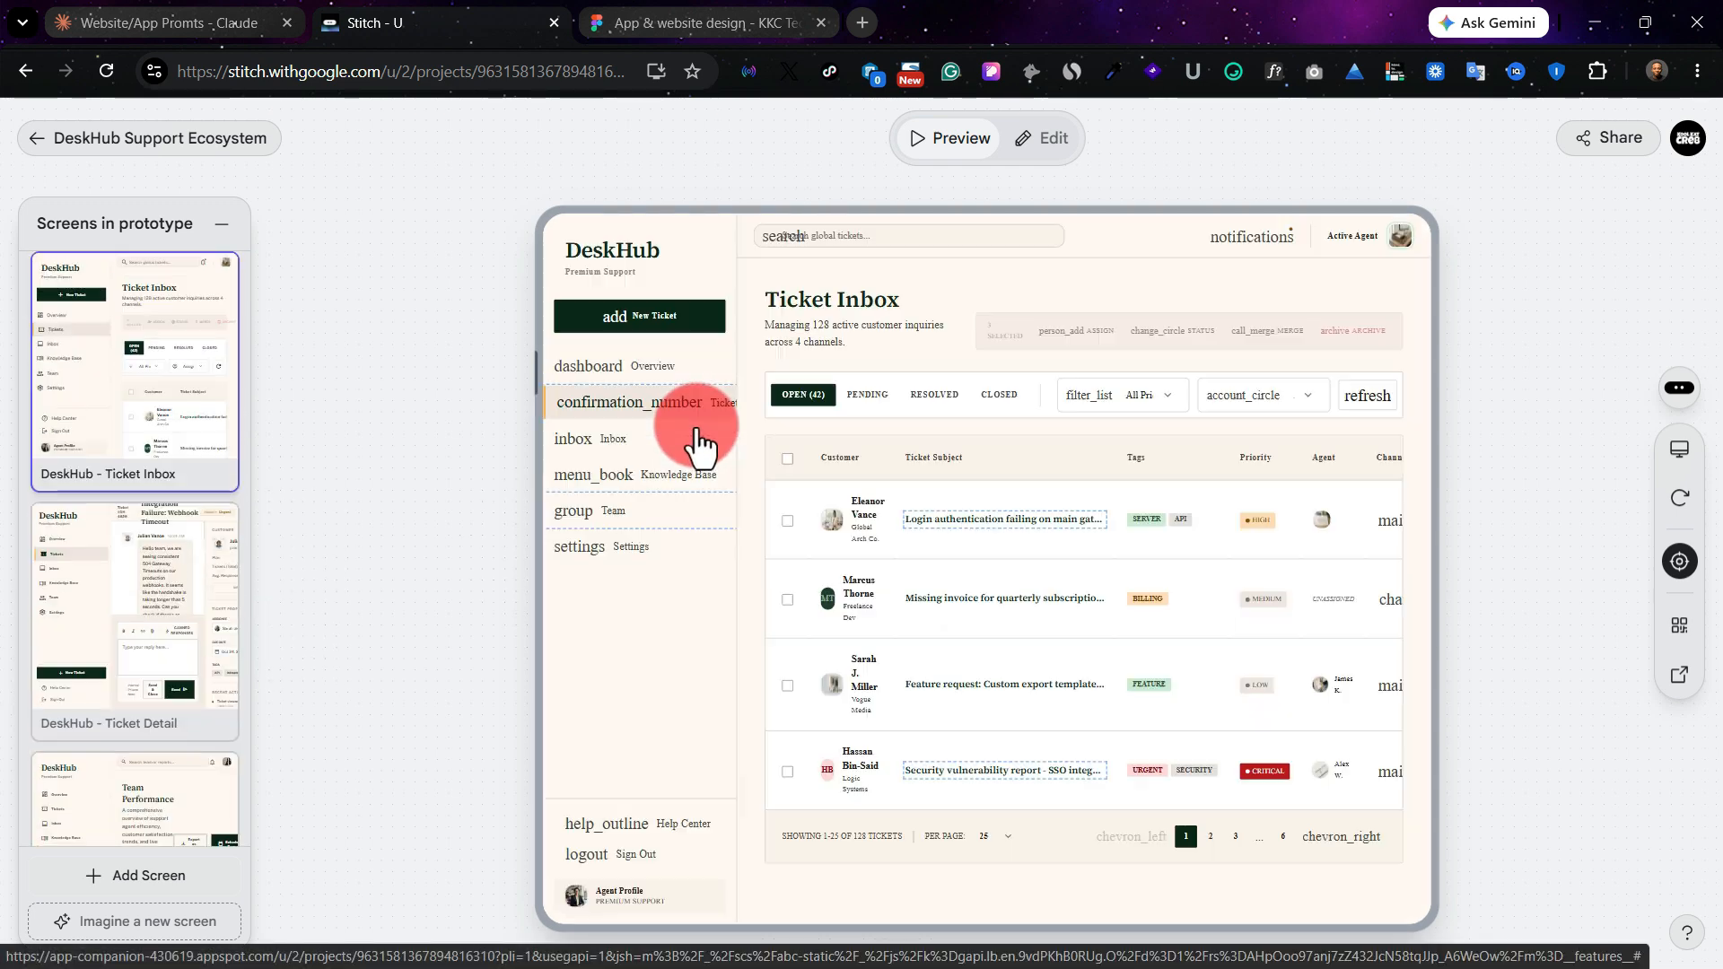
click(667, 517)
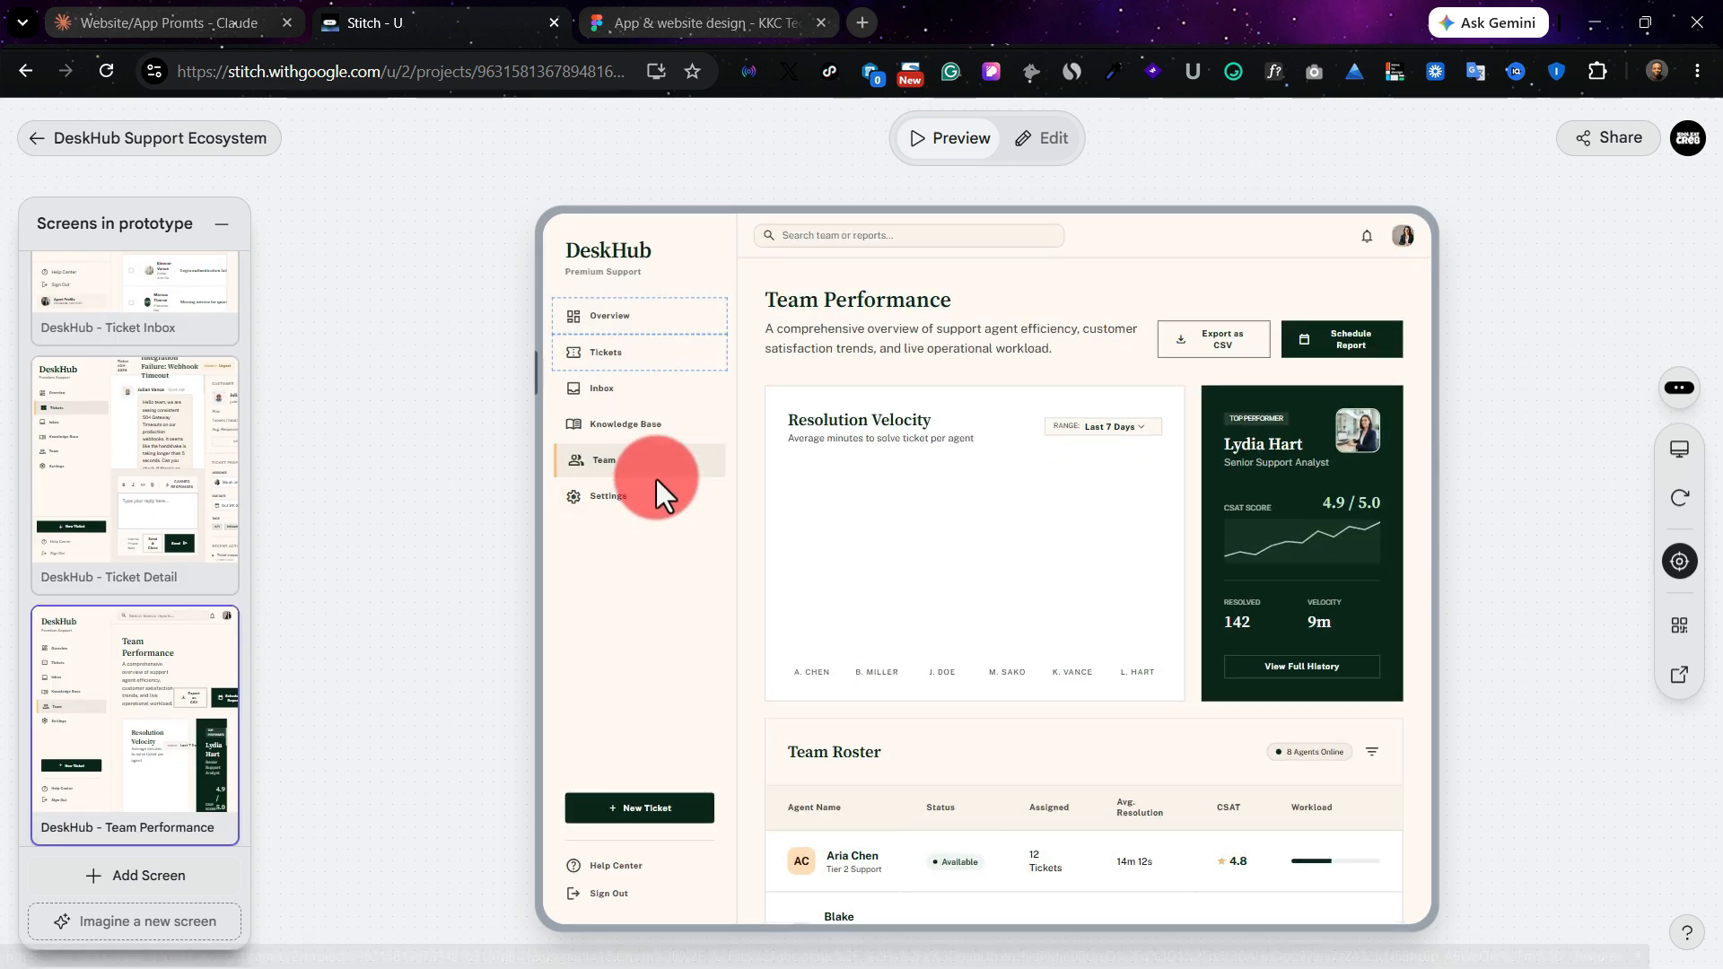
click(615, 320)
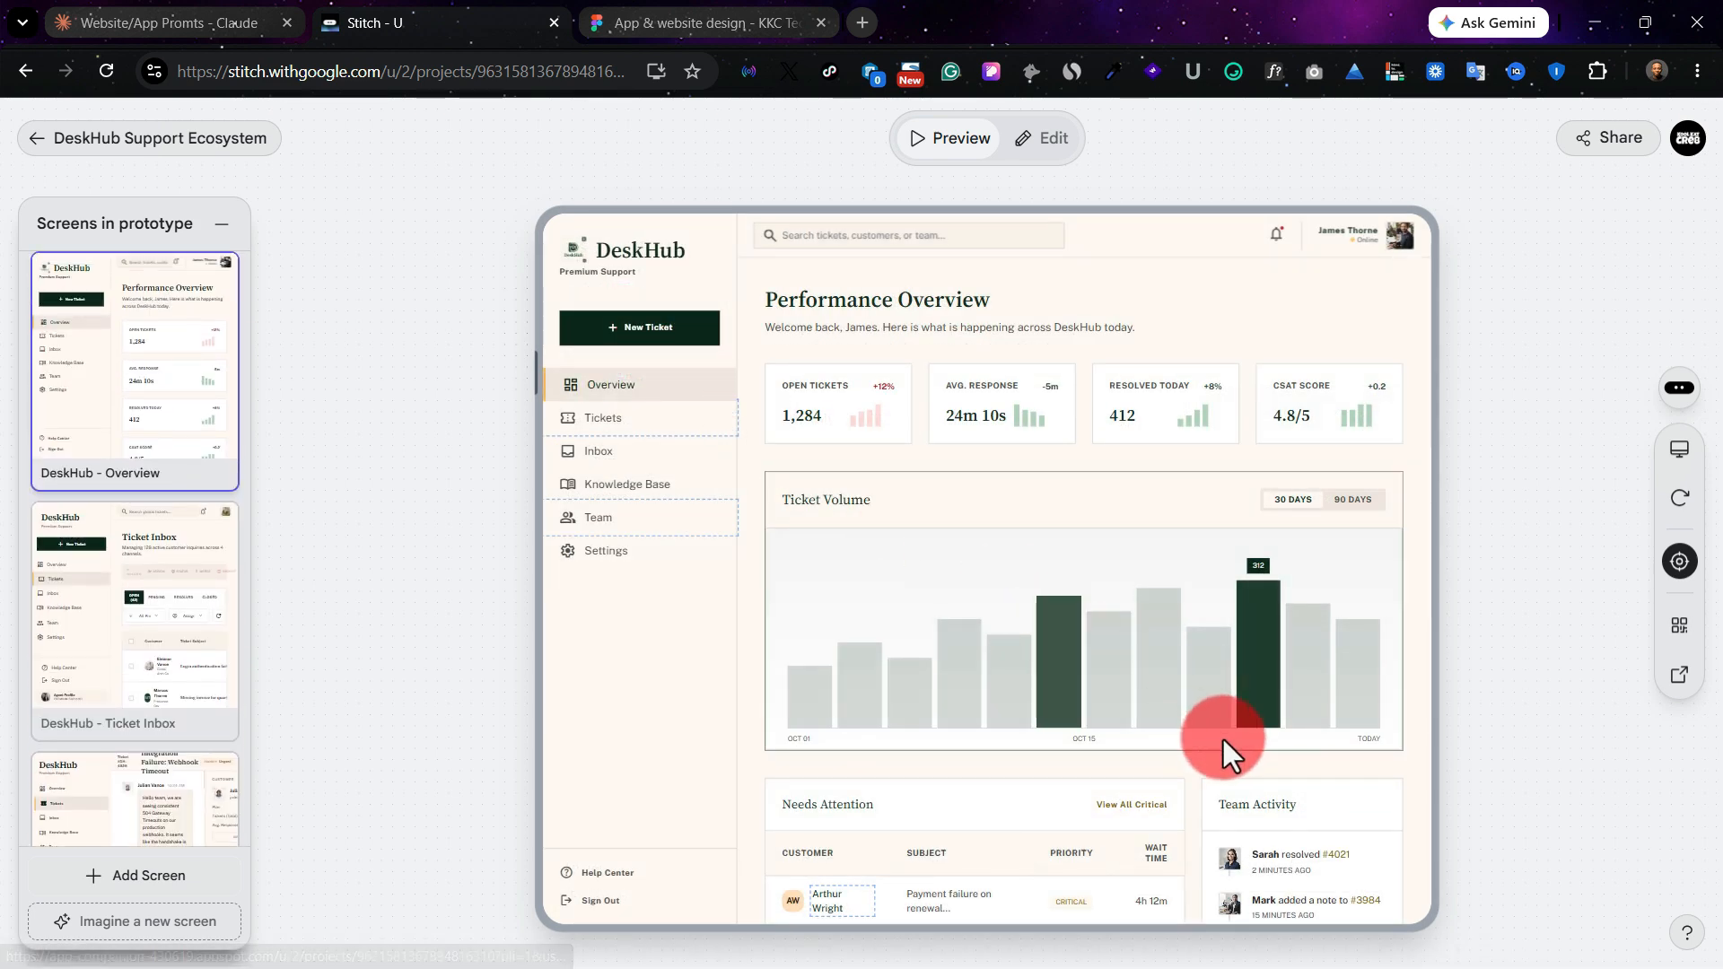
scroll(1224, 739, down, 2)
scroll(1202, 729, up, 2)
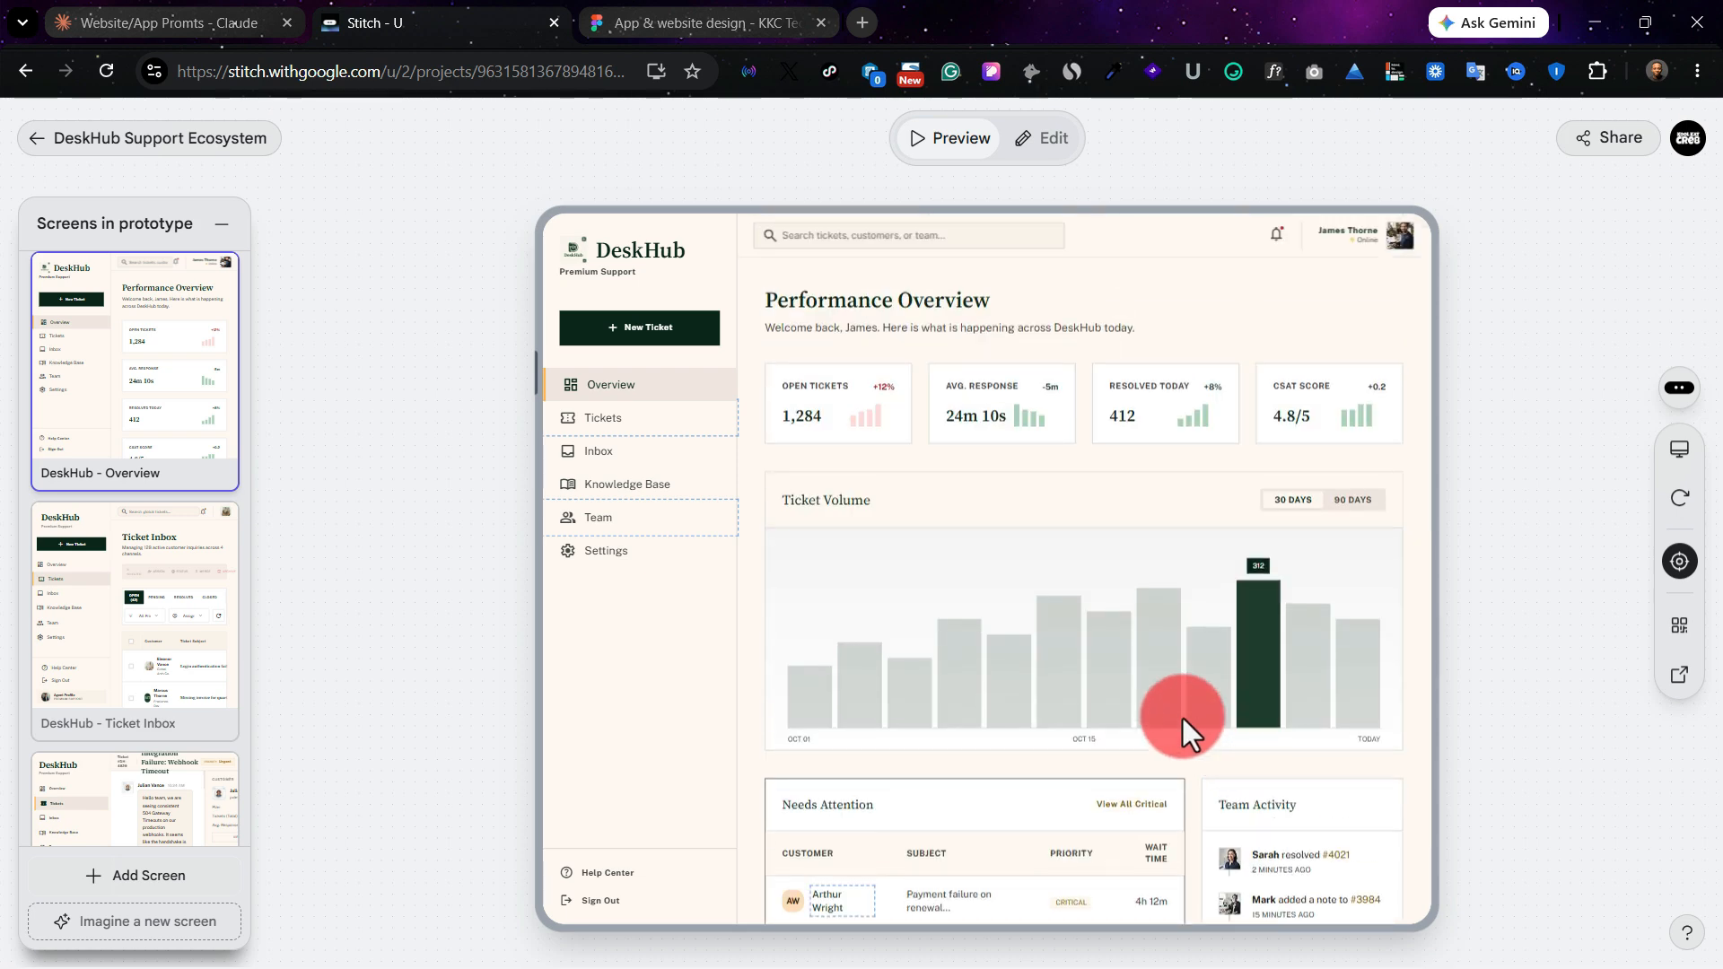
Step: Revisit the Tickets and Team pages in the prototype to examine the ticket table and the Team Roster
click(628, 440)
drag(1202, 686, 1011, 691)
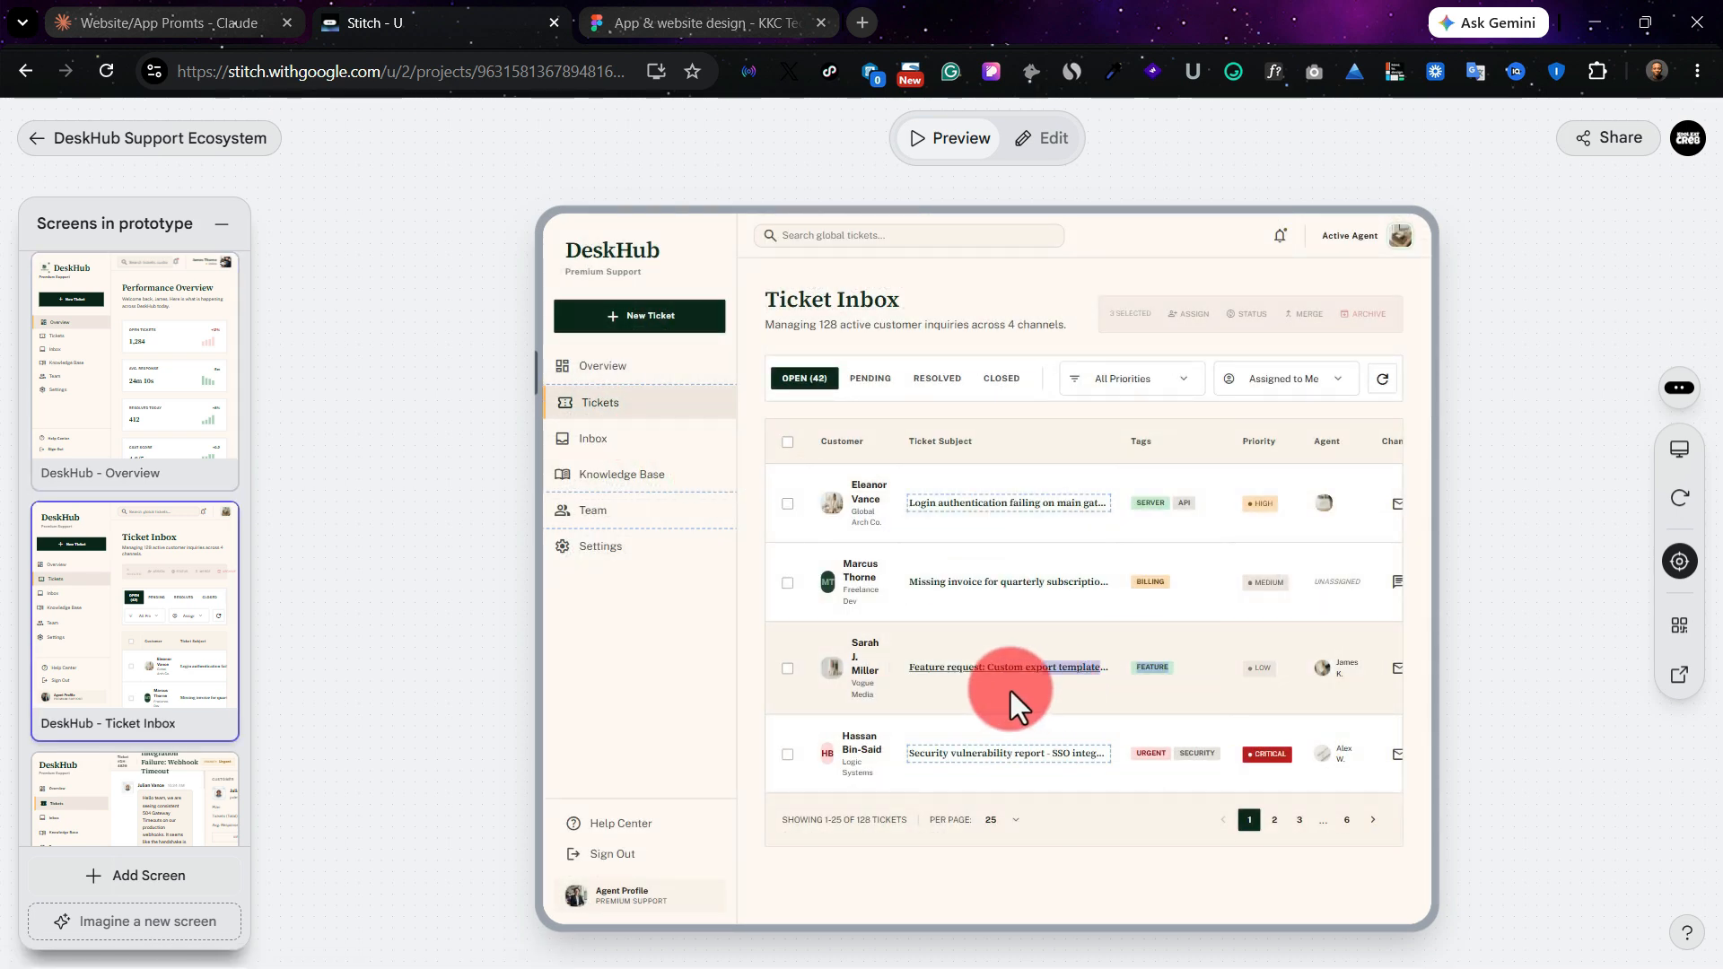
scroll(1007, 691, right, 1)
scroll(1007, 691, left, 1)
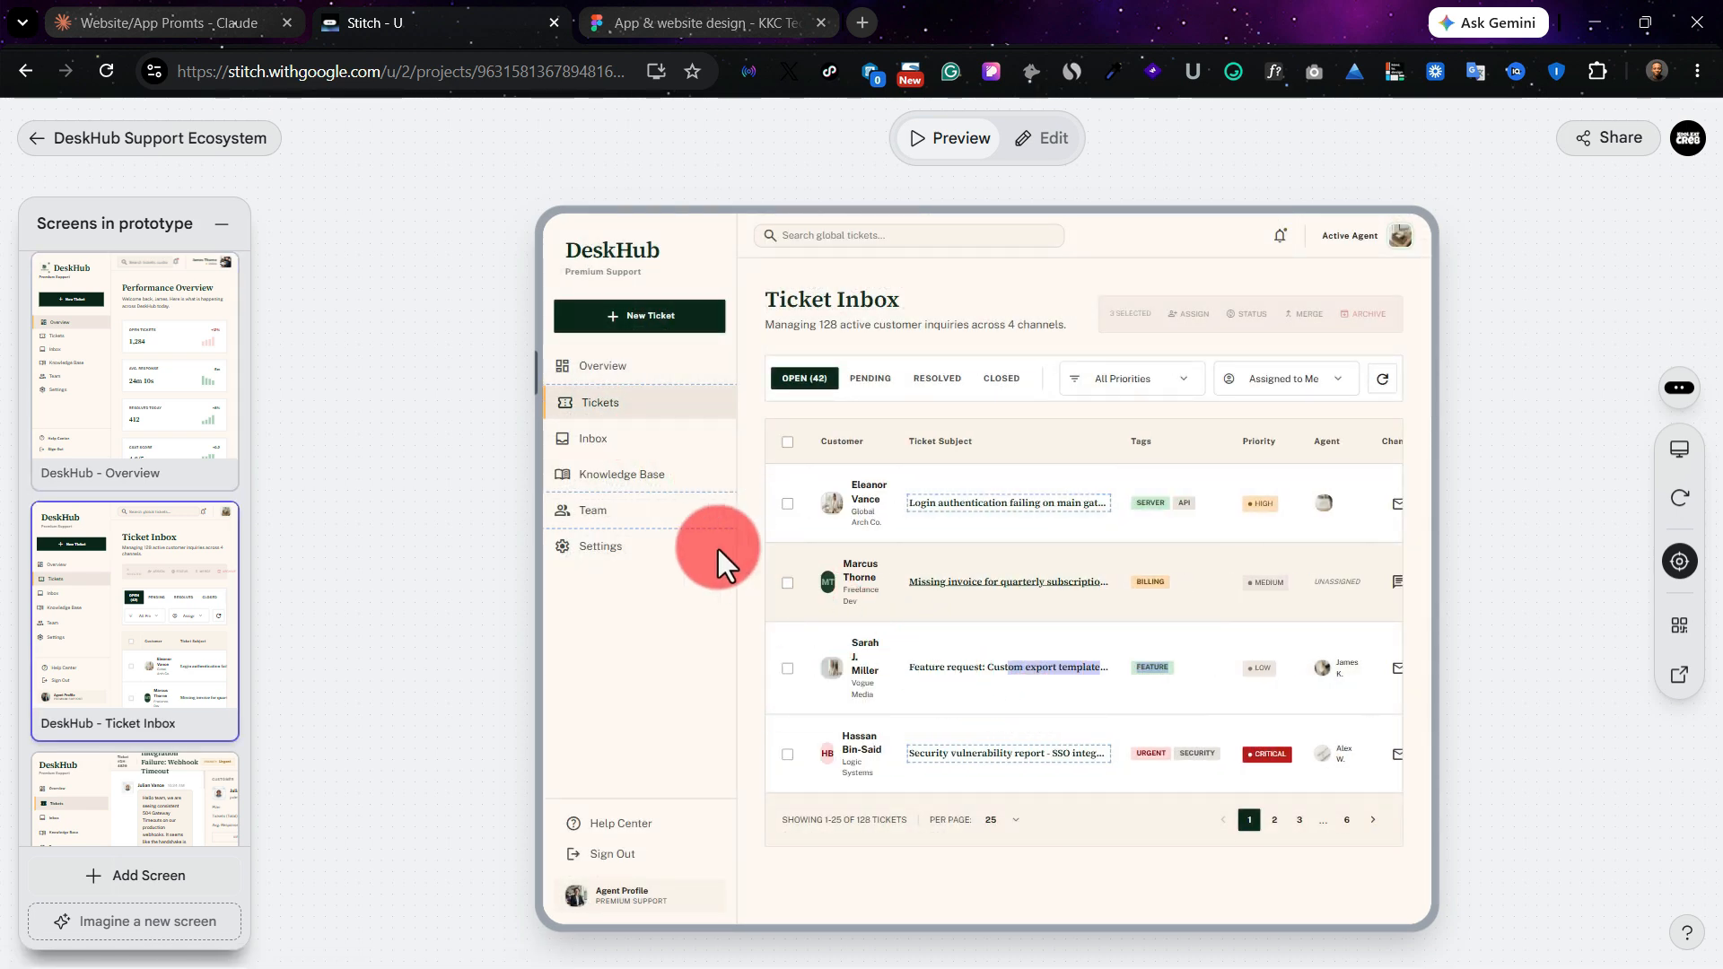
click(644, 514)
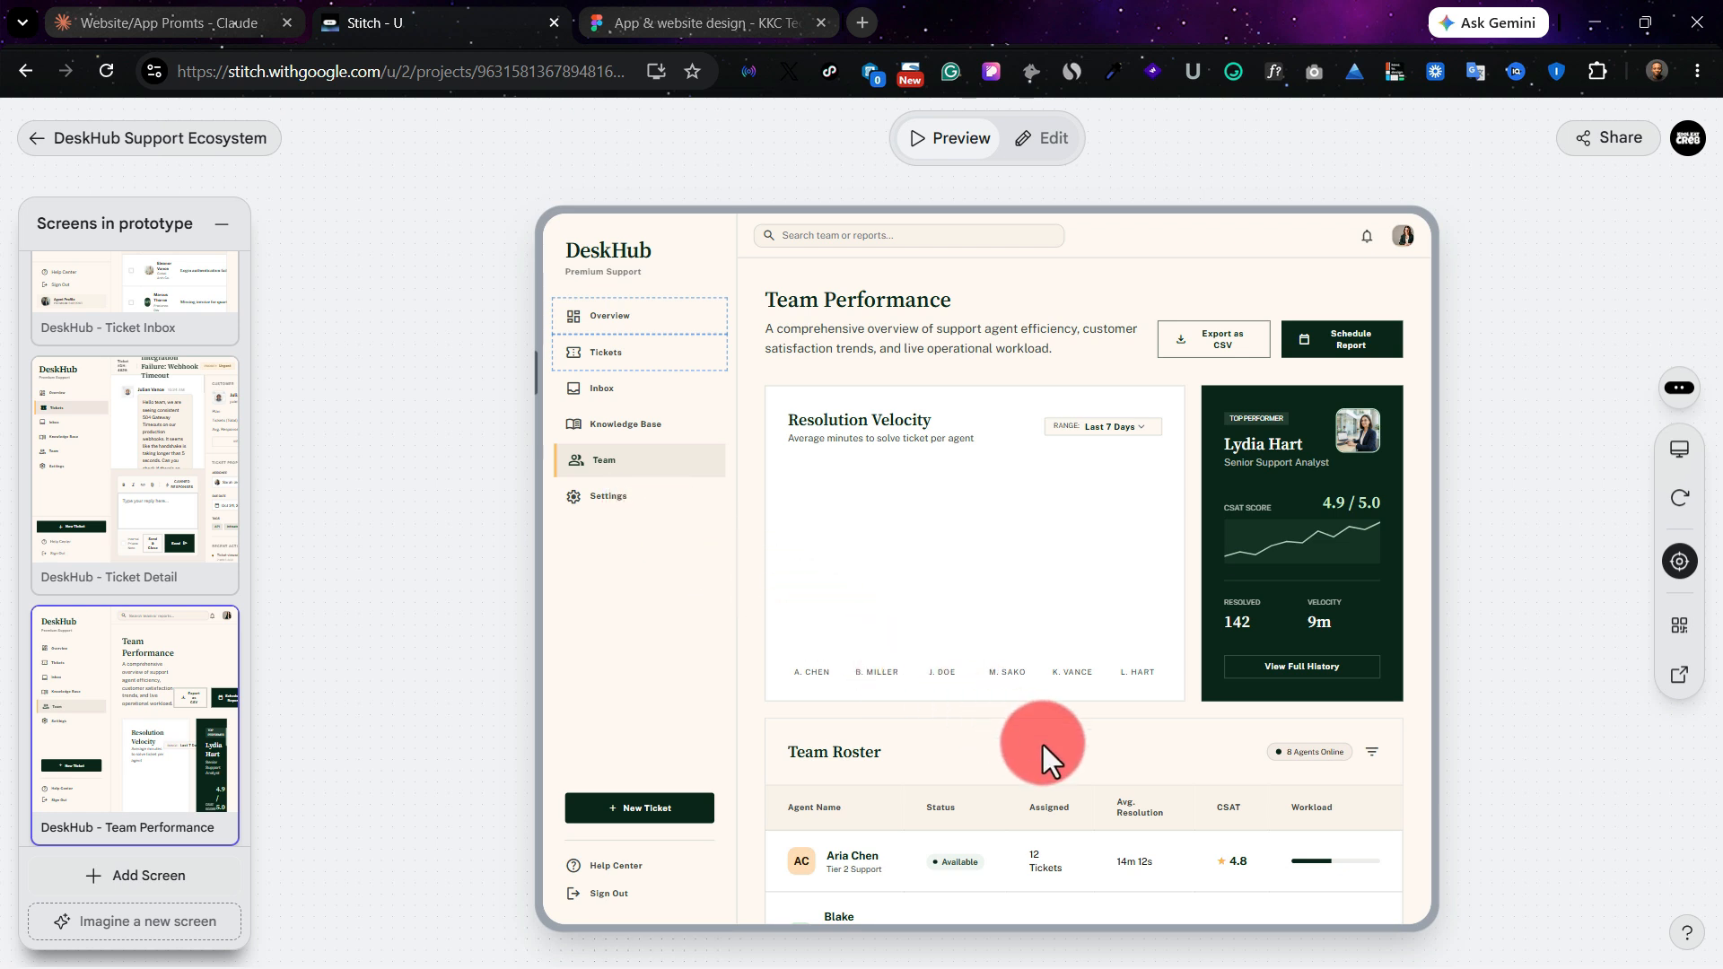
scroll(1043, 745, down, 3)
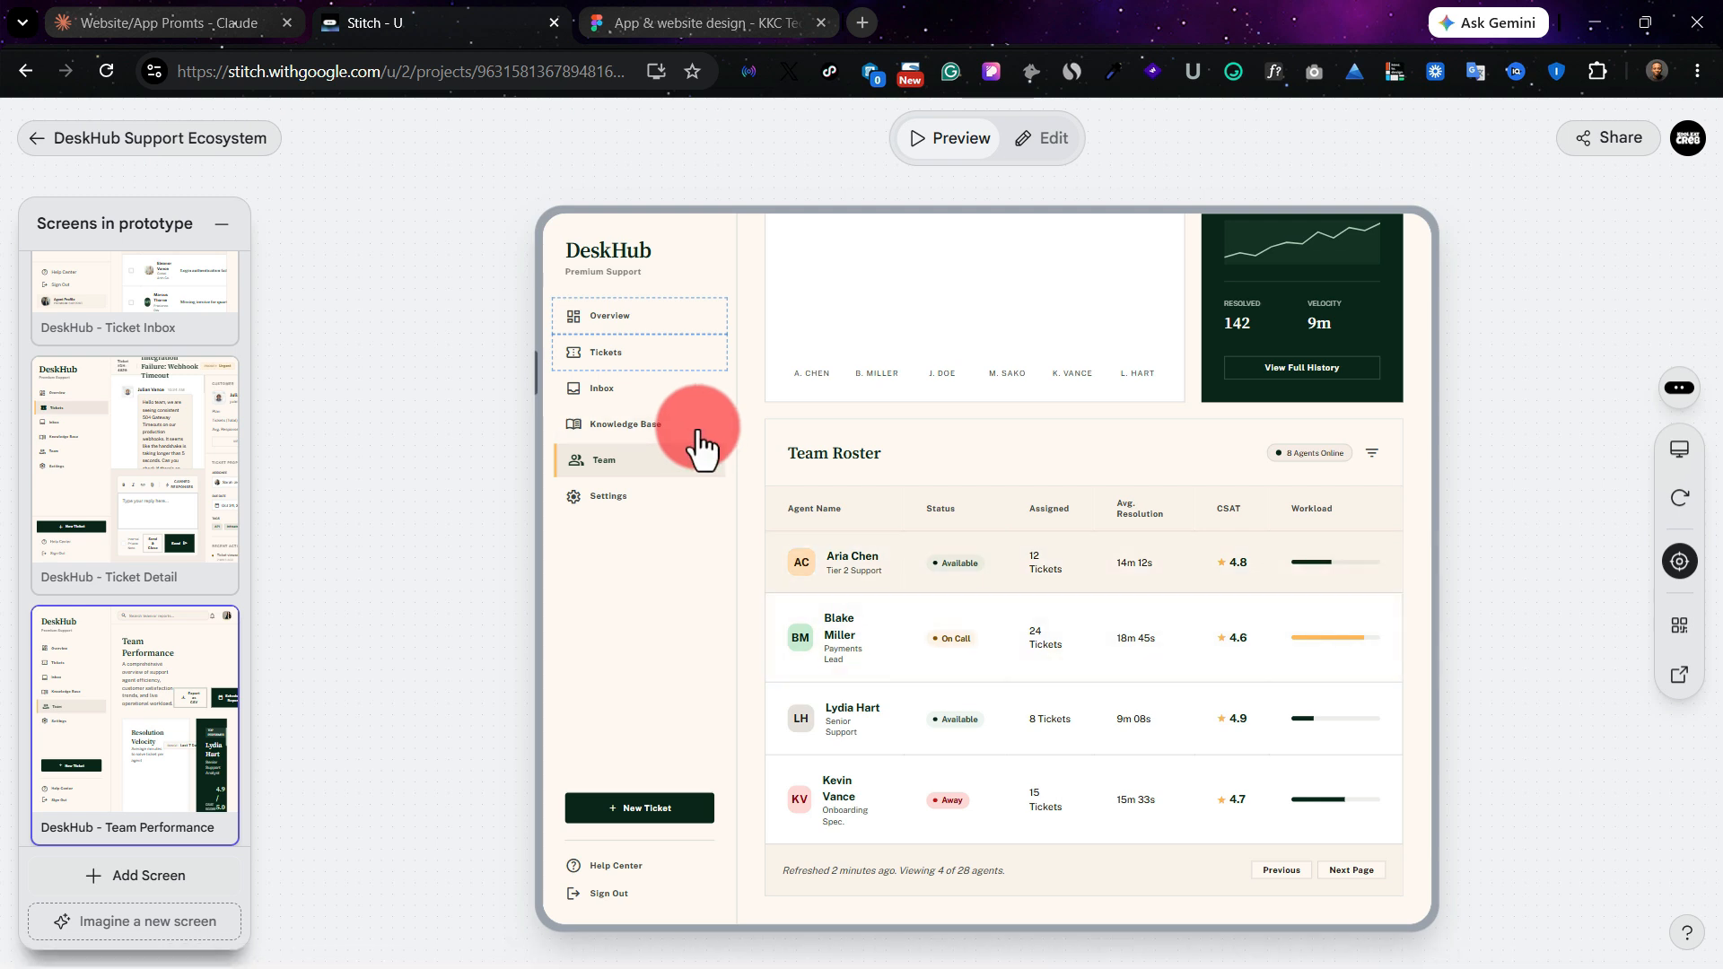
scroll(703, 442, up, 3)
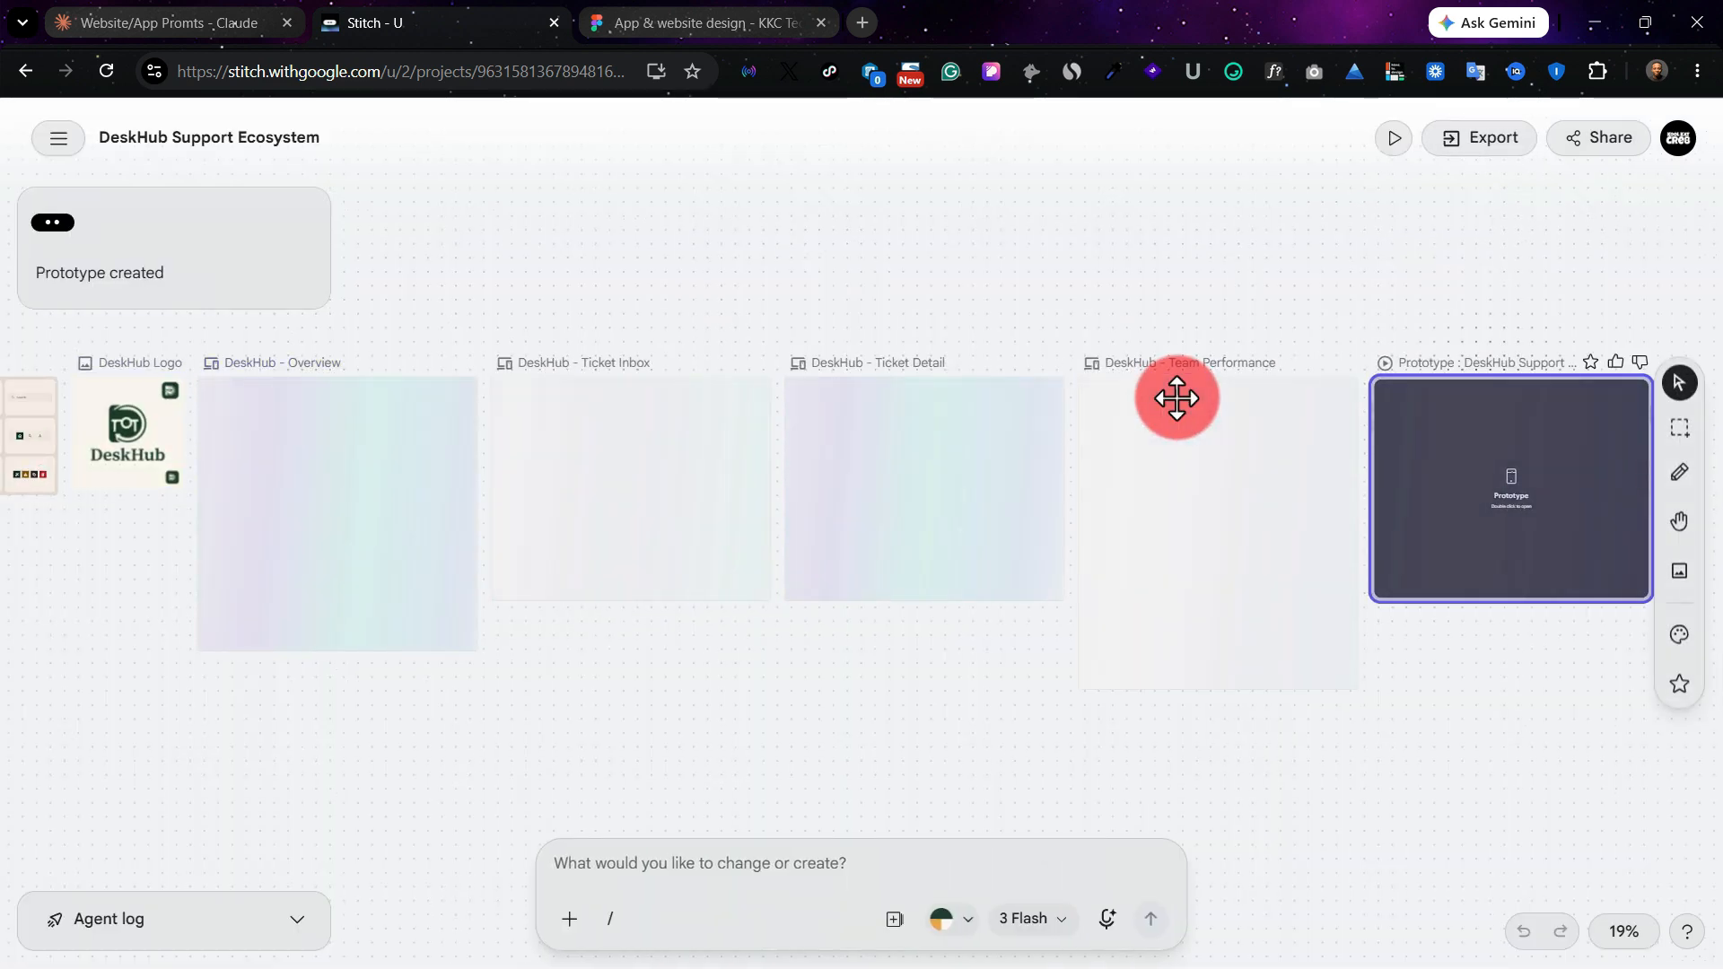
Step: Select the Overview, Ticket Inbox, Ticket Detail and Team Performance screens together on the project canvas
click(317, 365)
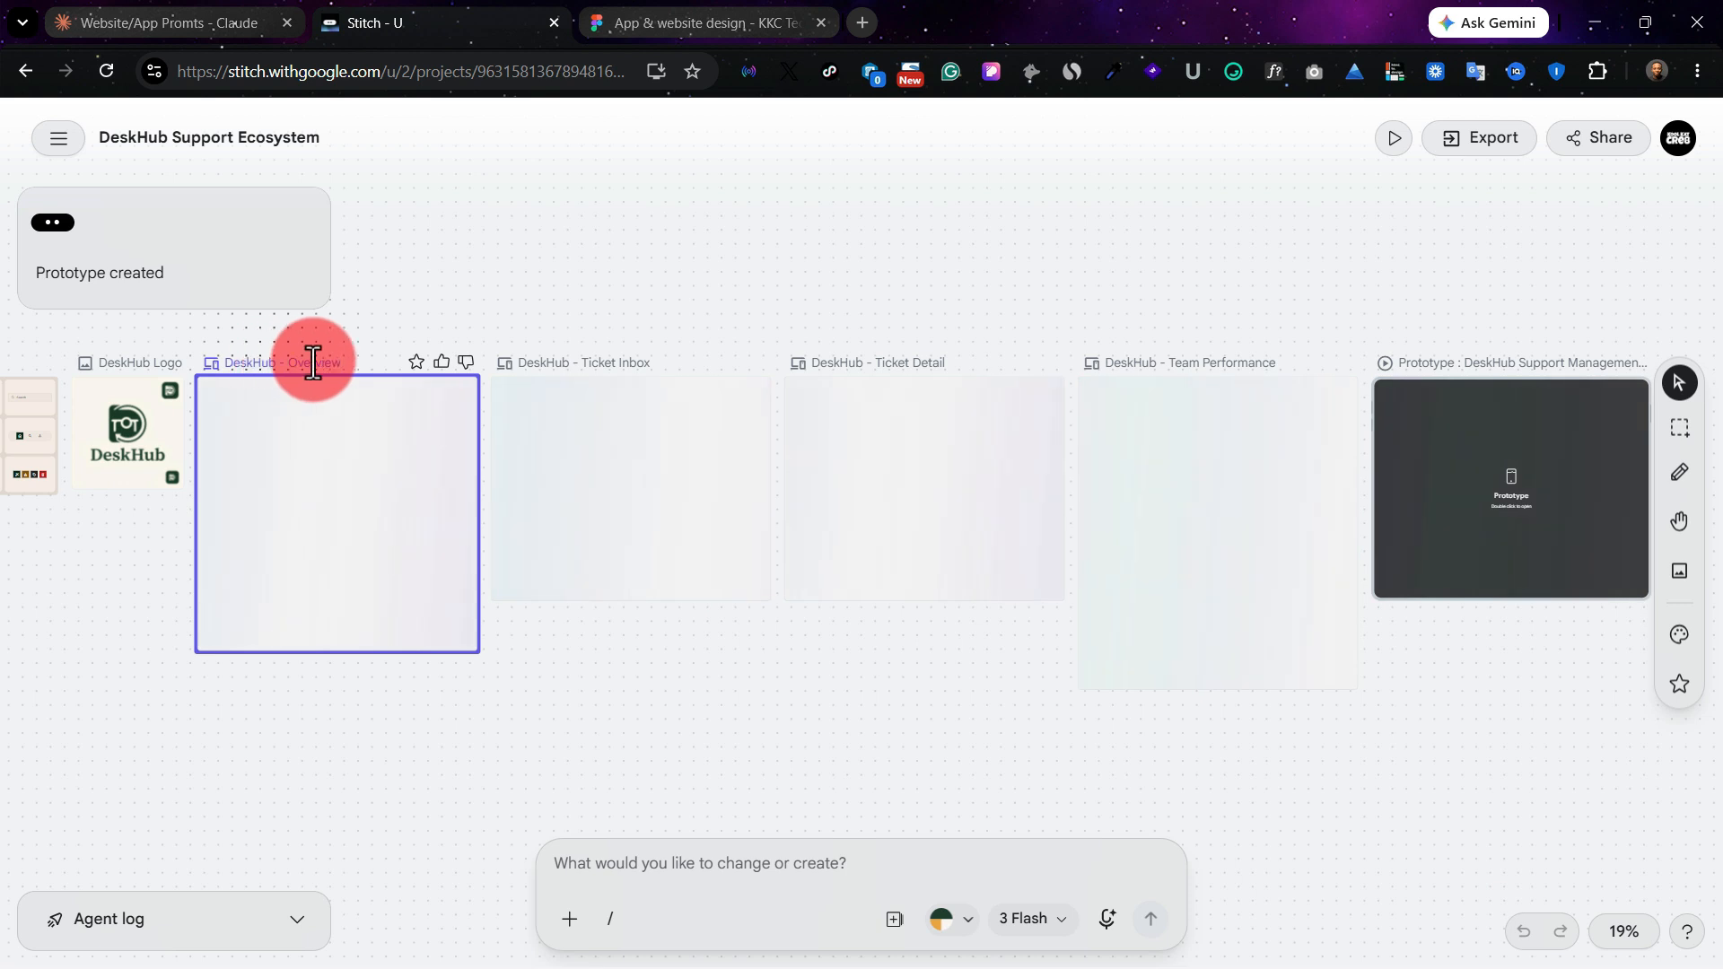
shift+click(577, 360)
shift+click(884, 362)
shift+click(1226, 365)
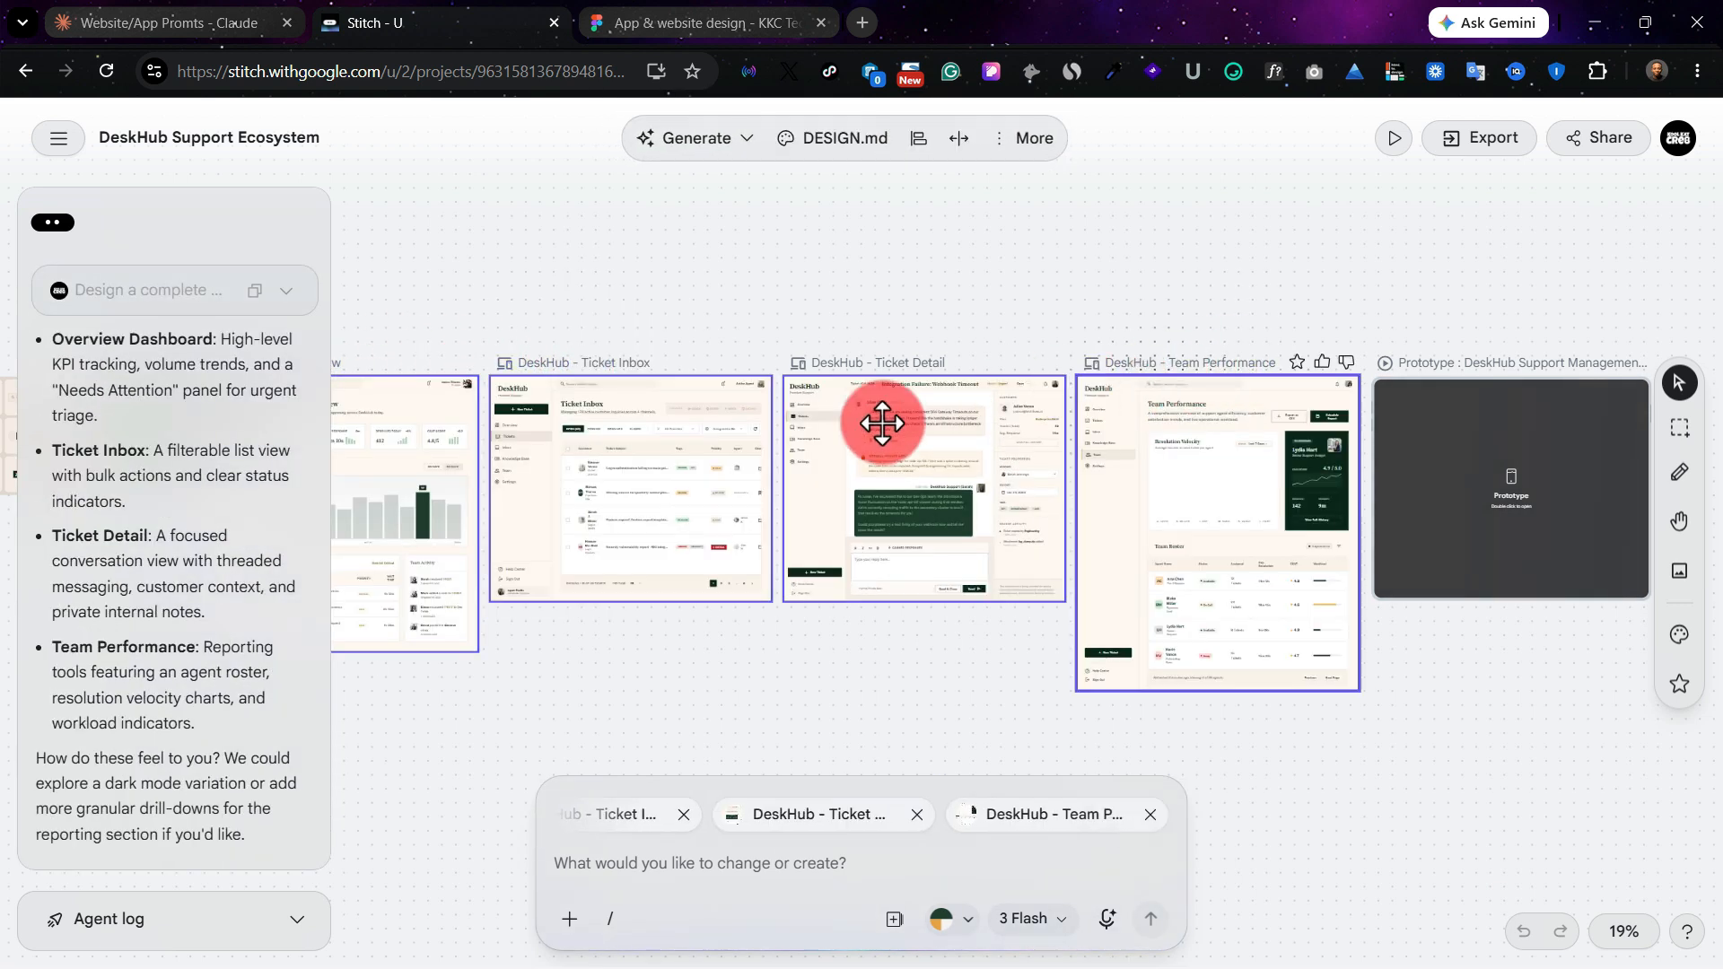
scroll(882, 423, left, 5)
right_click(683, 459)
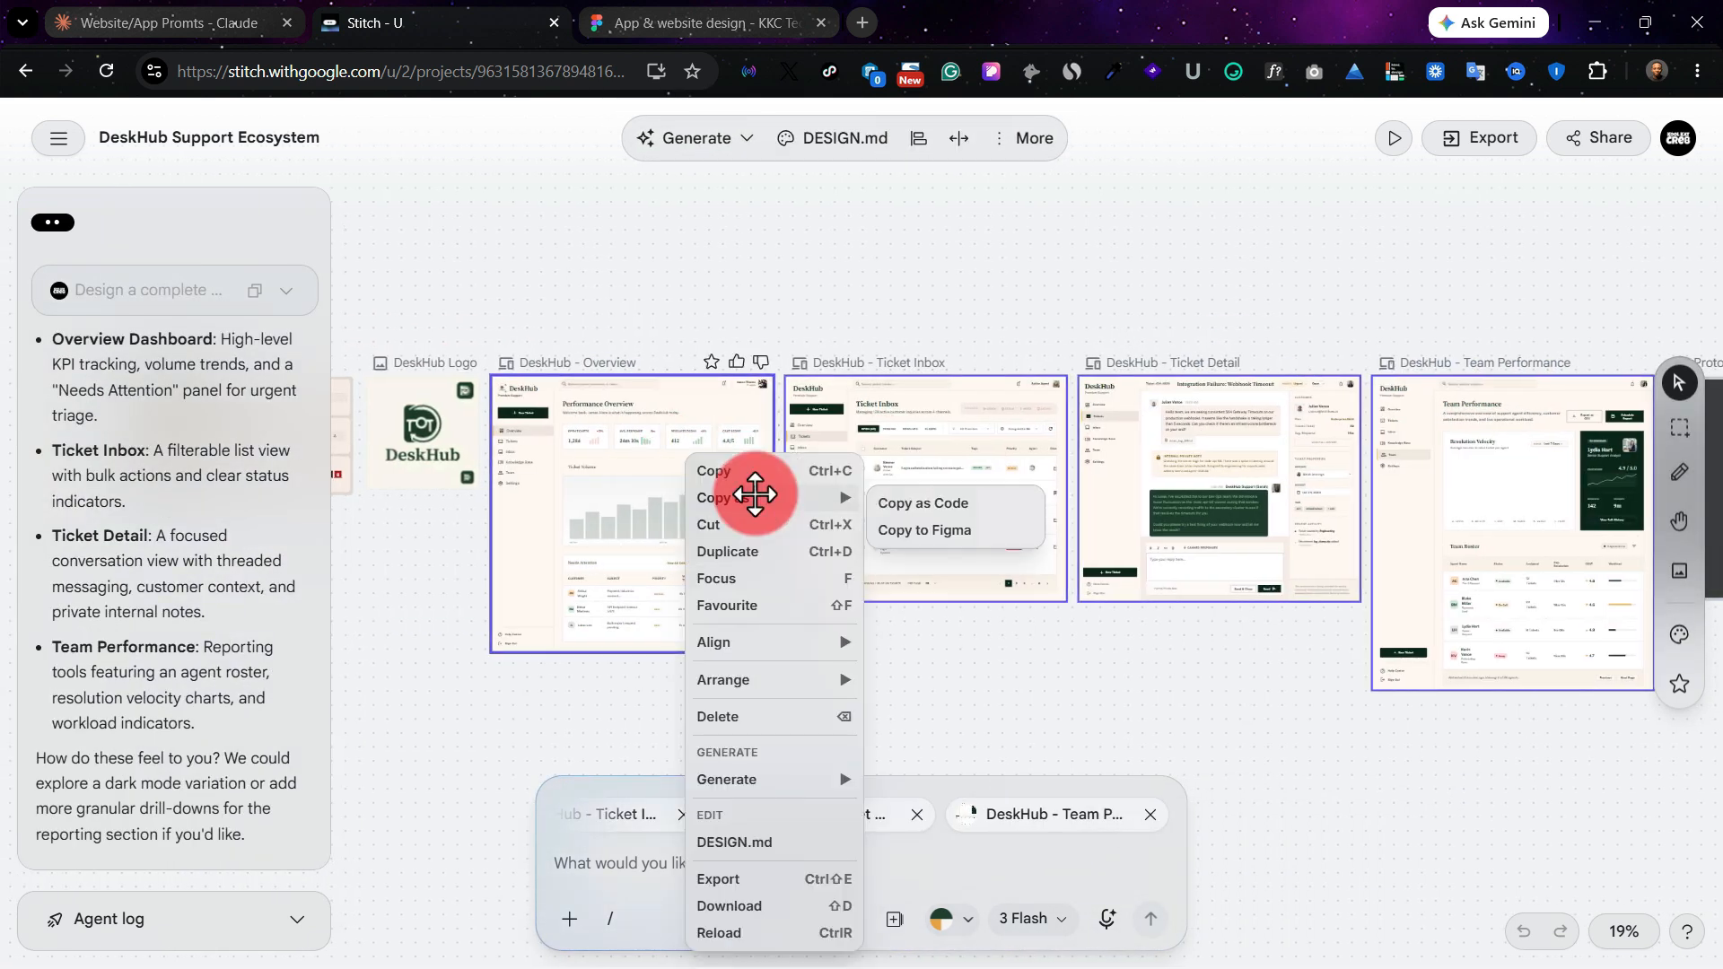
Step: Export the four selected screens in Figma format by copying them to the clipboard
click(1495, 142)
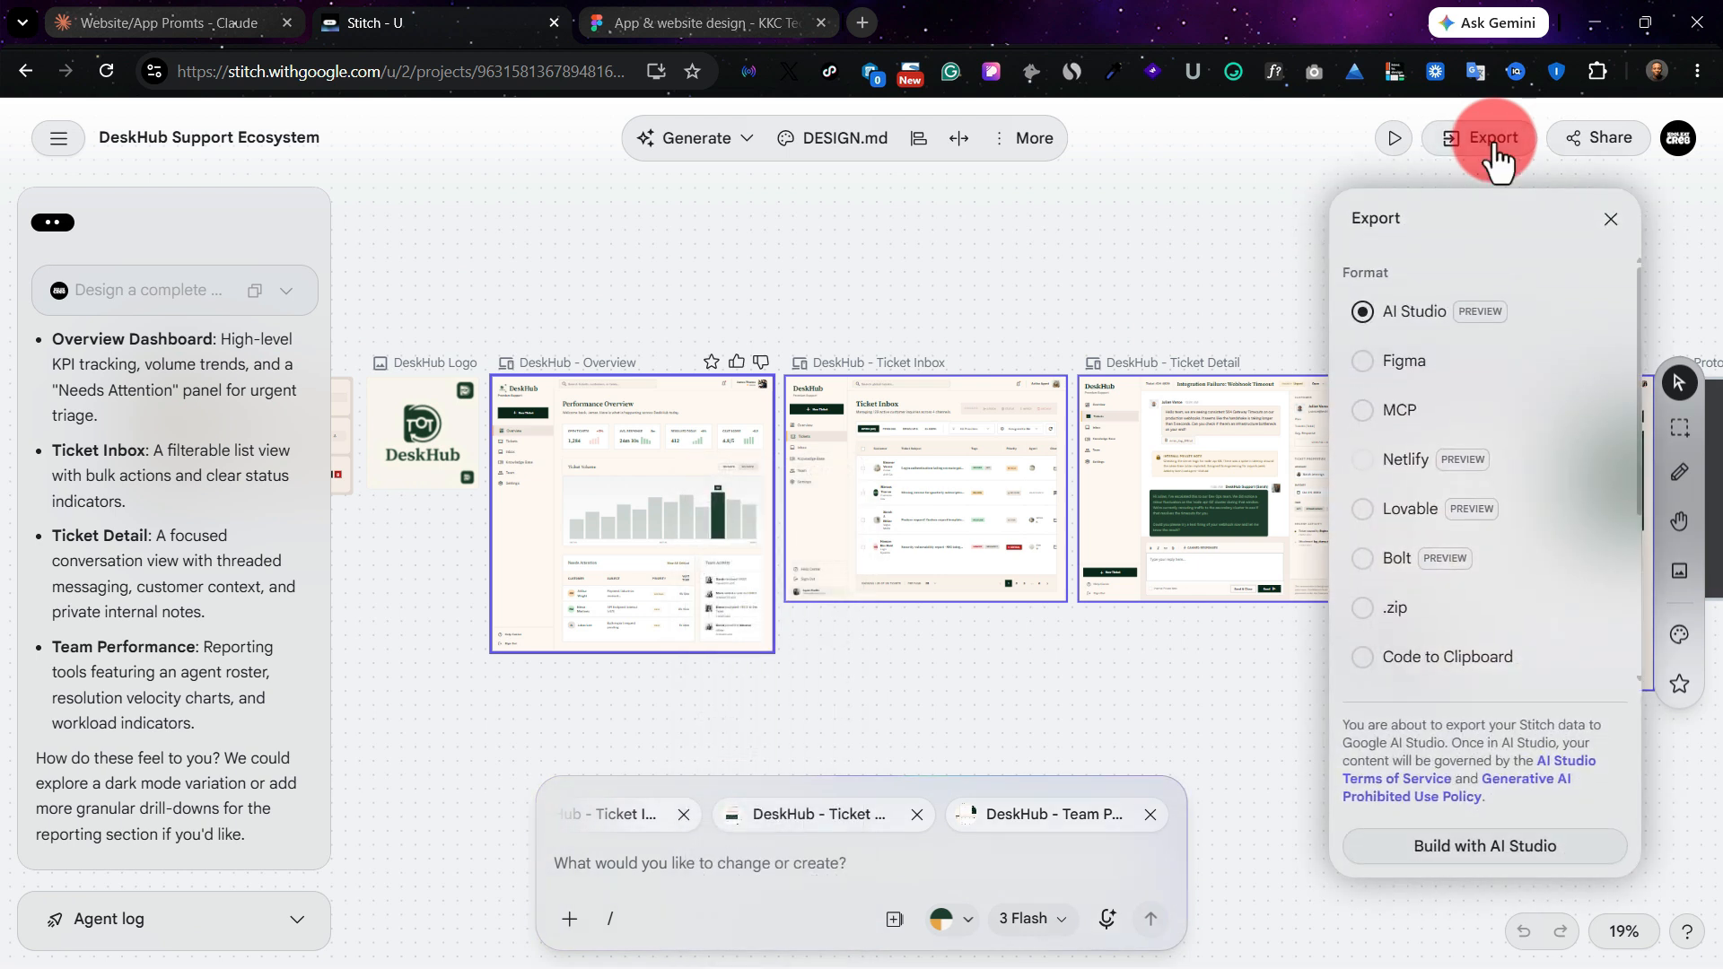
click(1400, 362)
click(1519, 852)
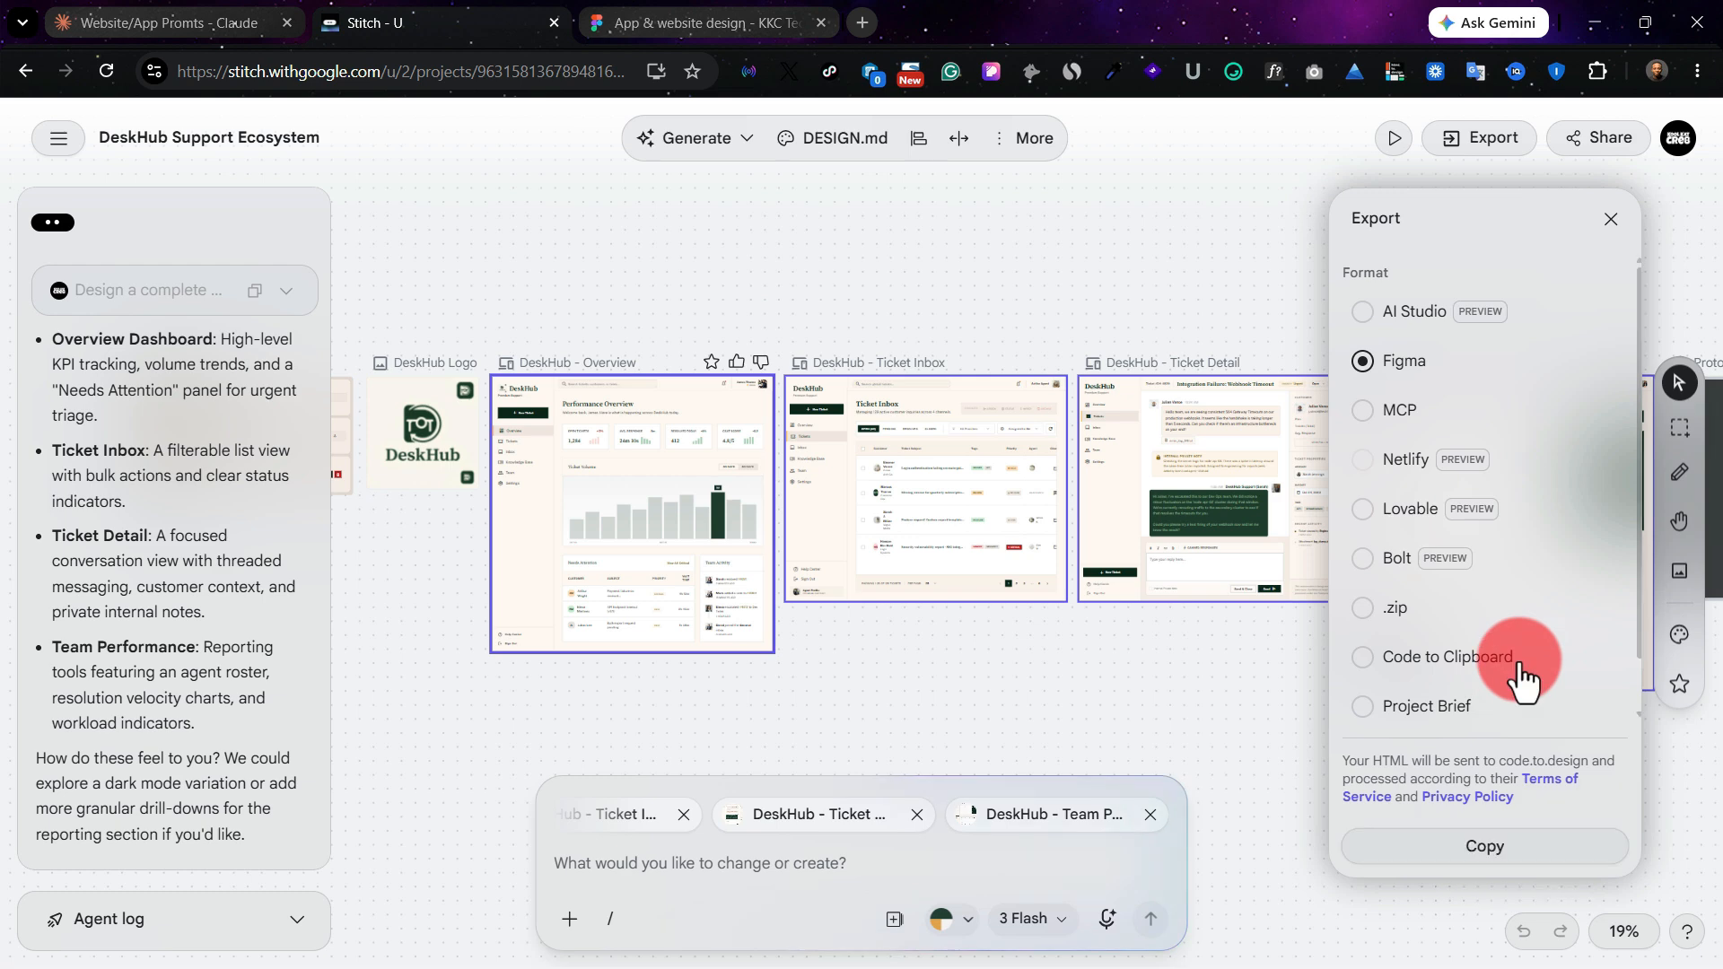
click(1483, 852)
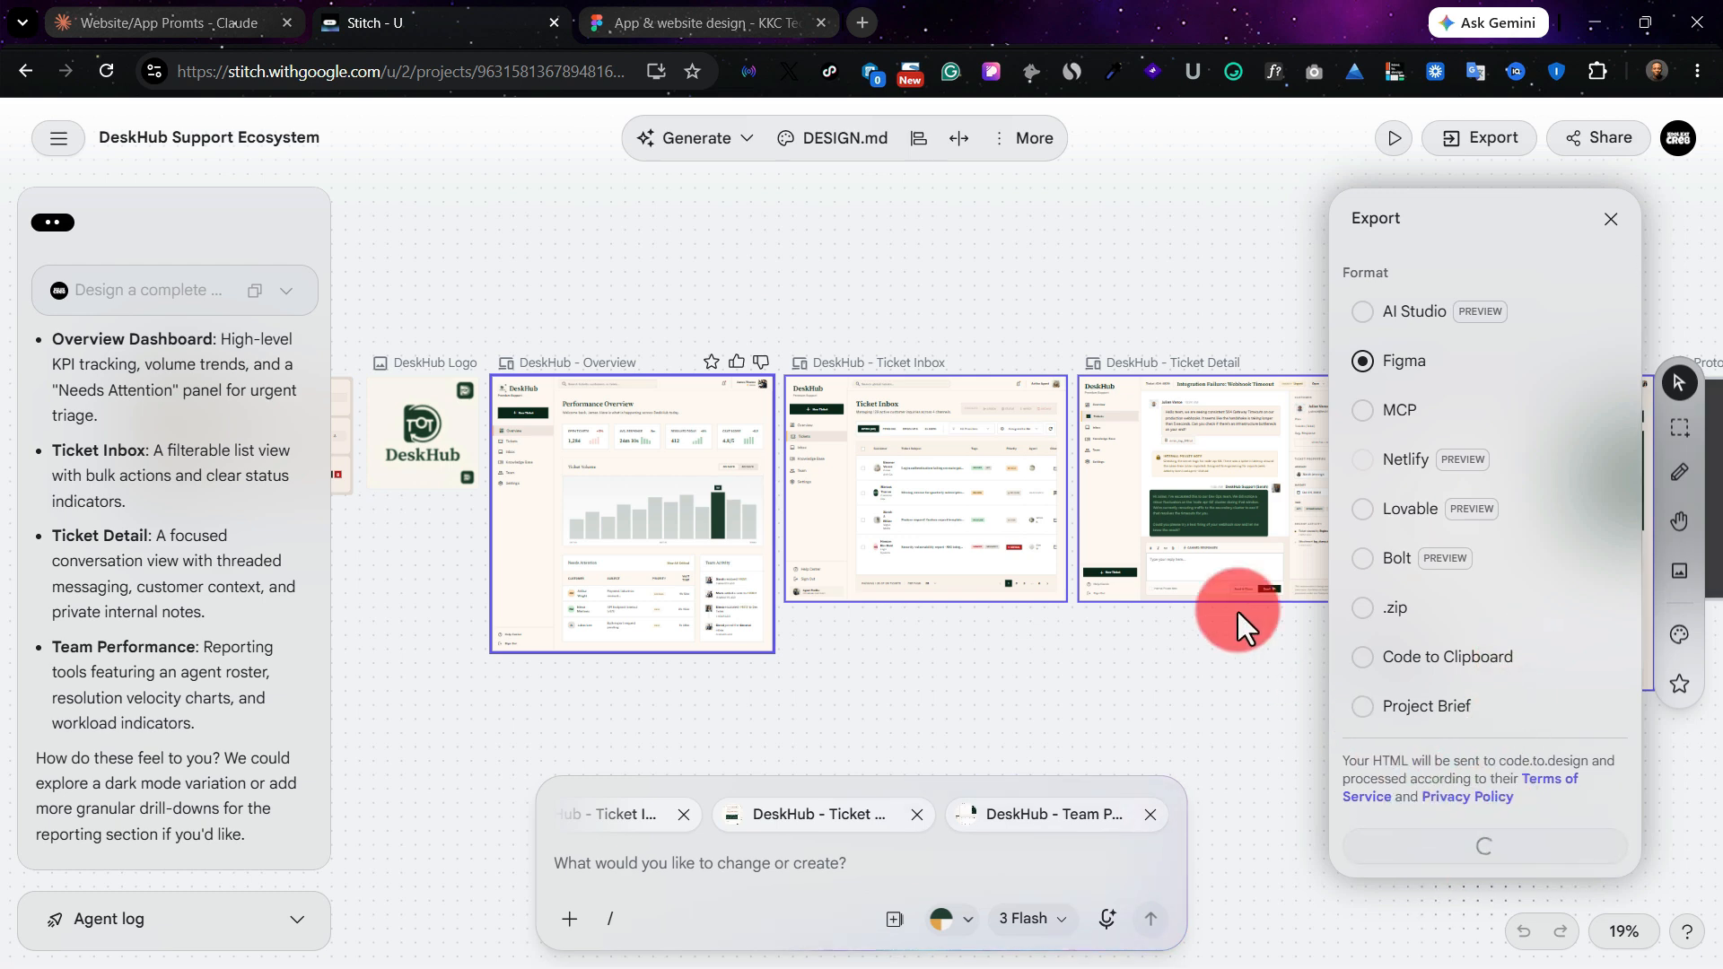
Step: Switch to the Figma design file, paste the four DeskHub screens below the Google Stitch label, and deselect them
click(617, 18)
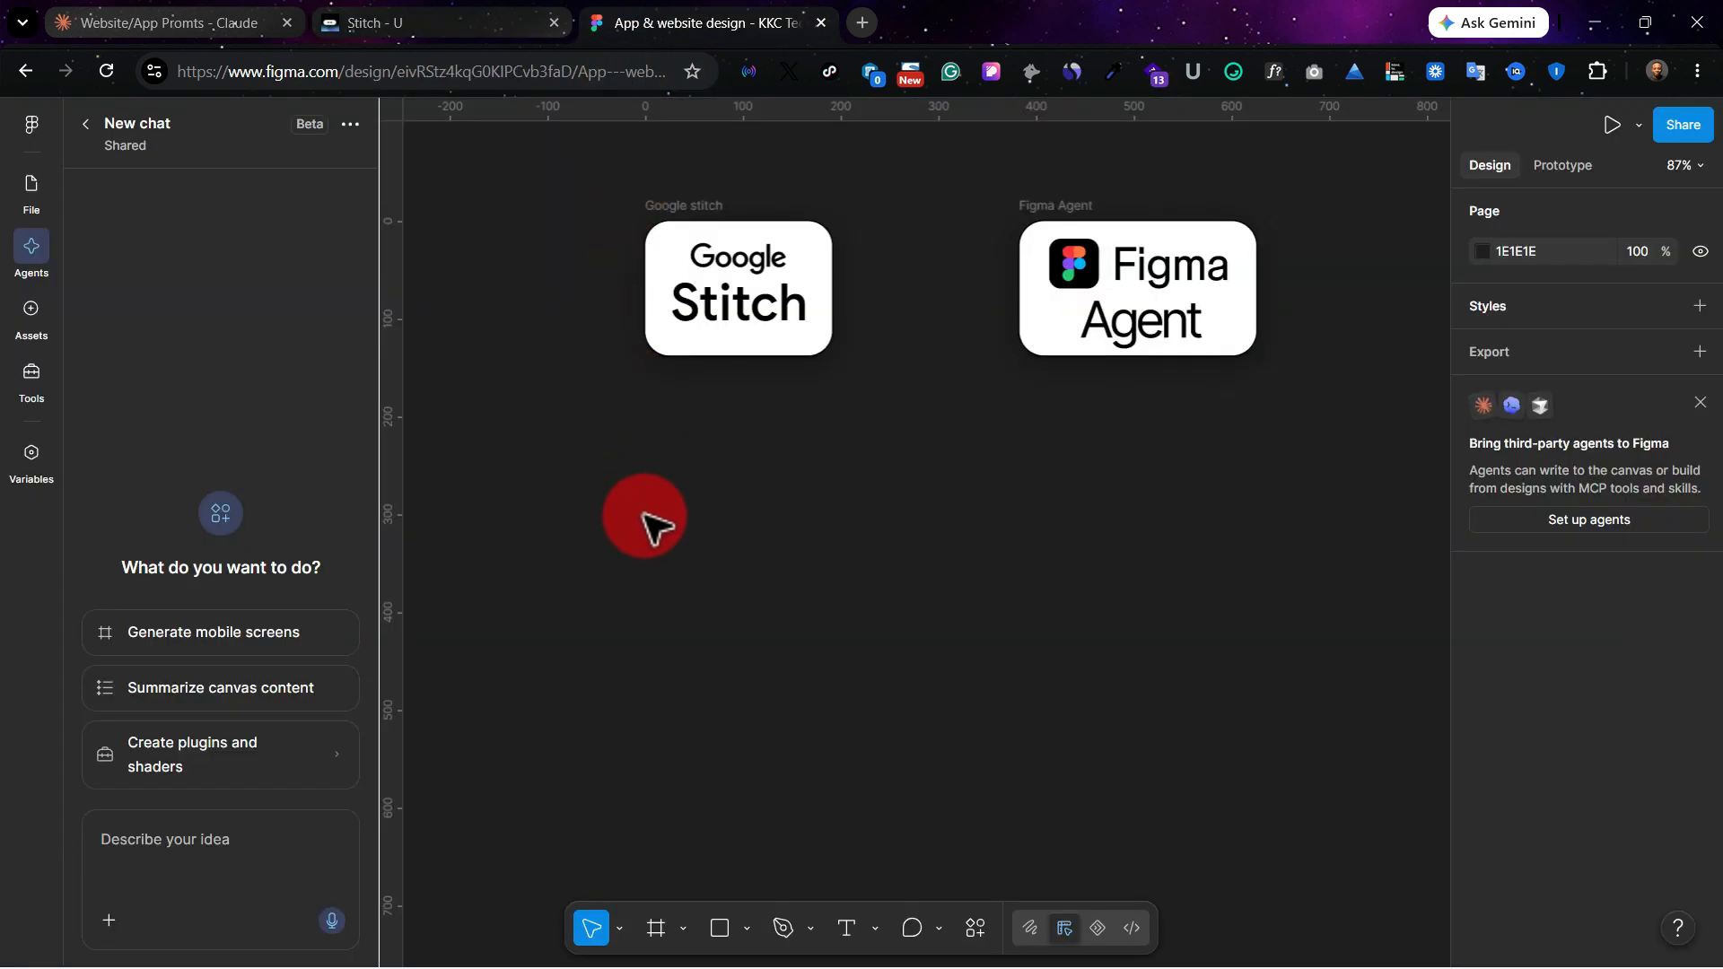
right_click(645, 525)
click(687, 542)
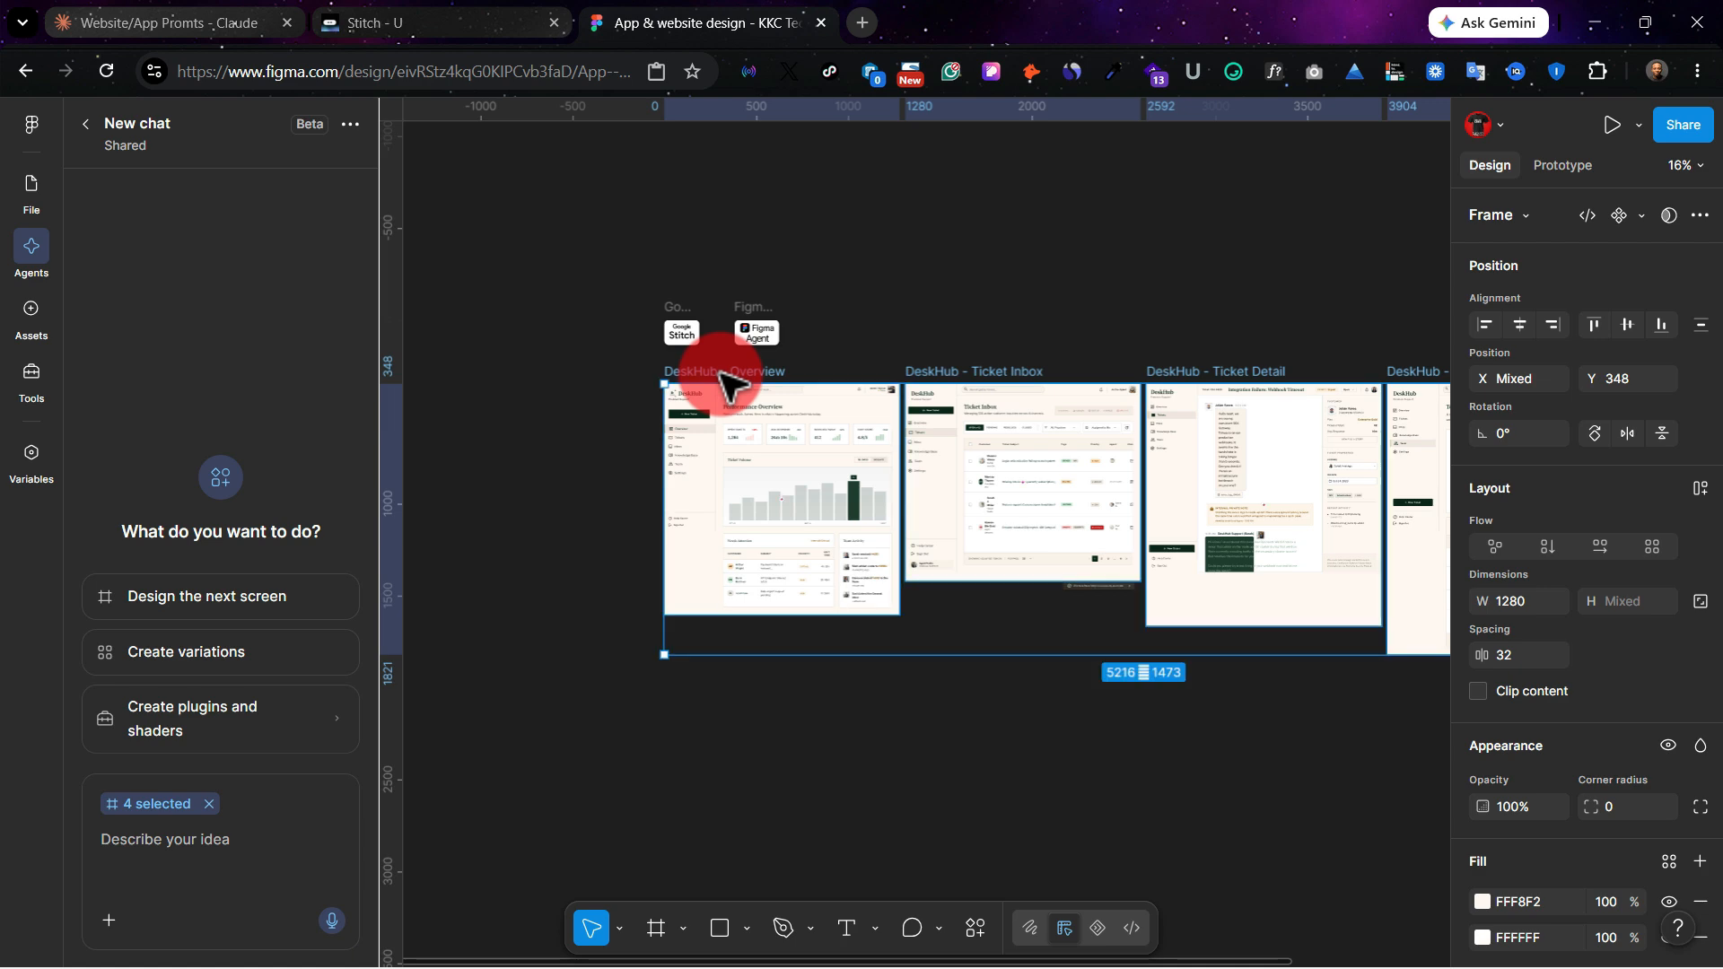
click(1014, 666)
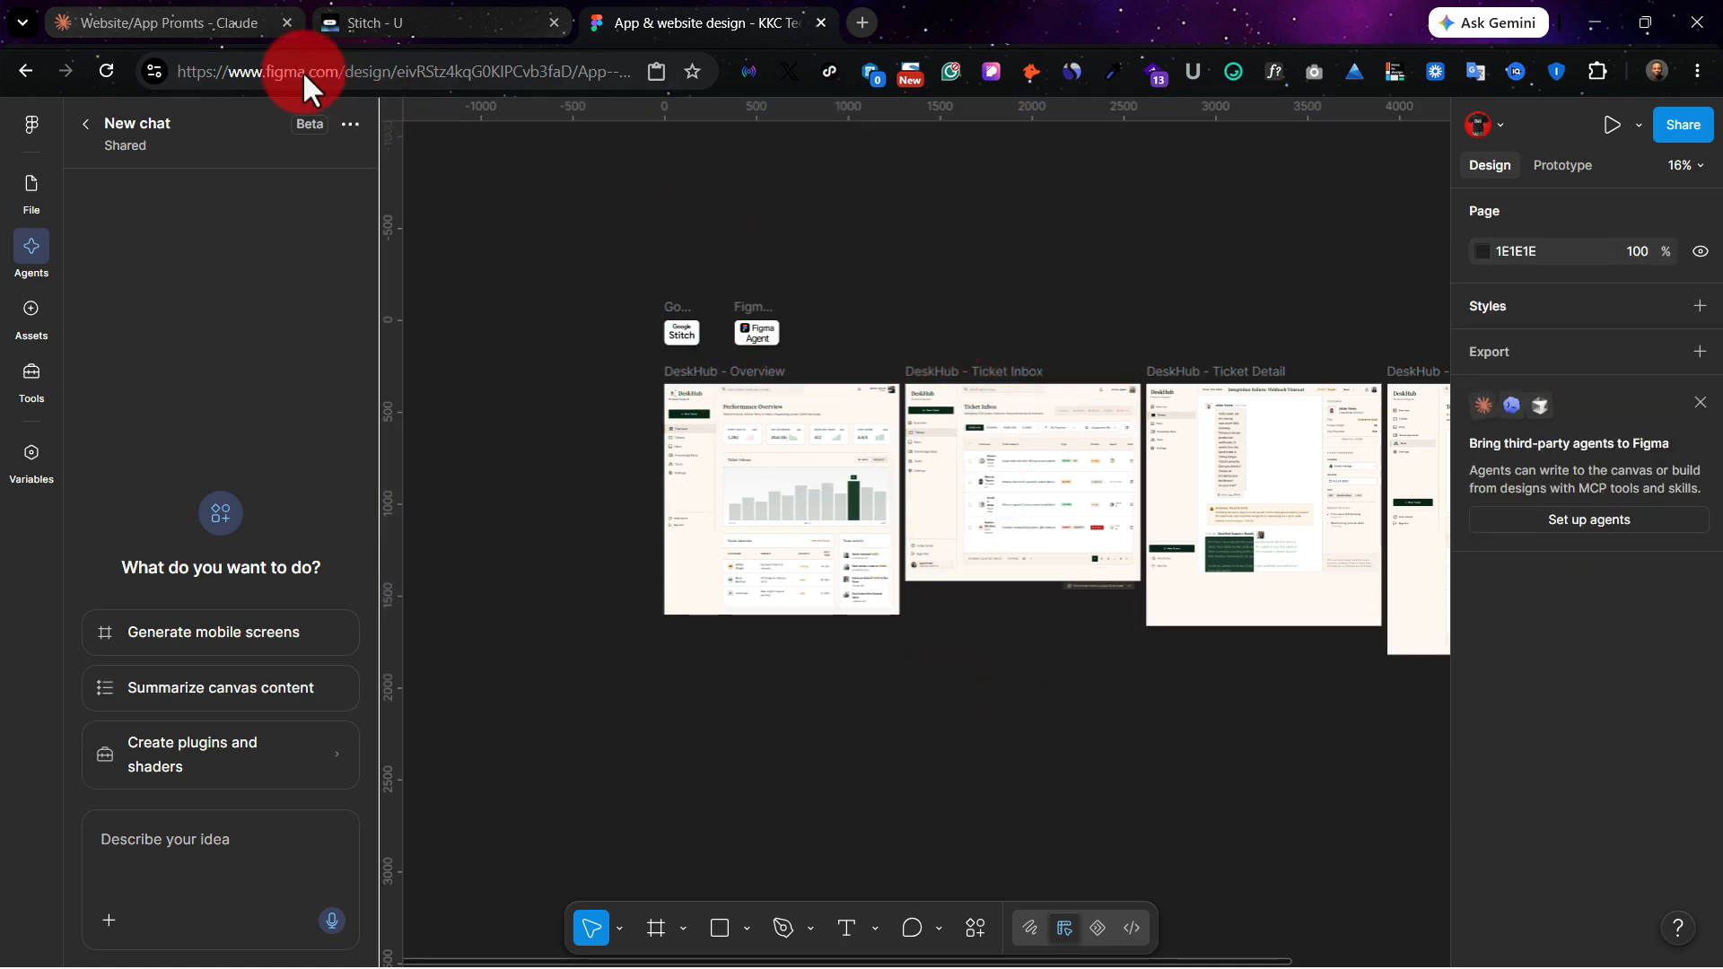
Step: Check the DeskHub prompt in the Claude chat and return to the Stitch project
click(179, 21)
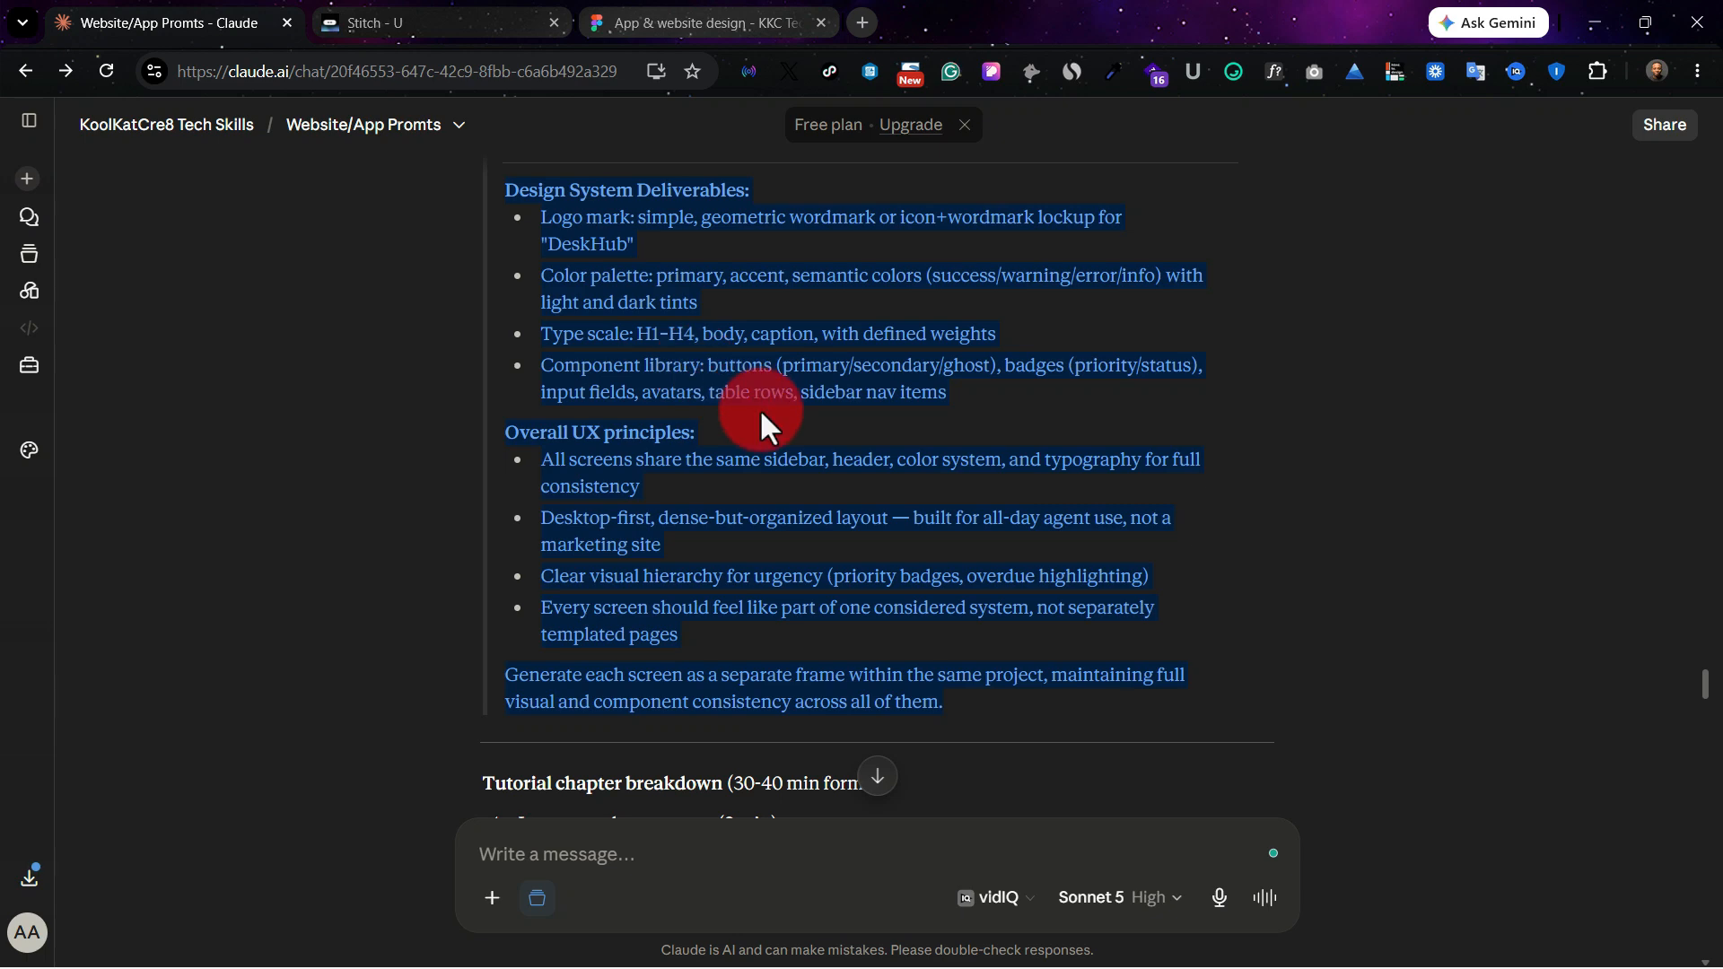
click(385, 18)
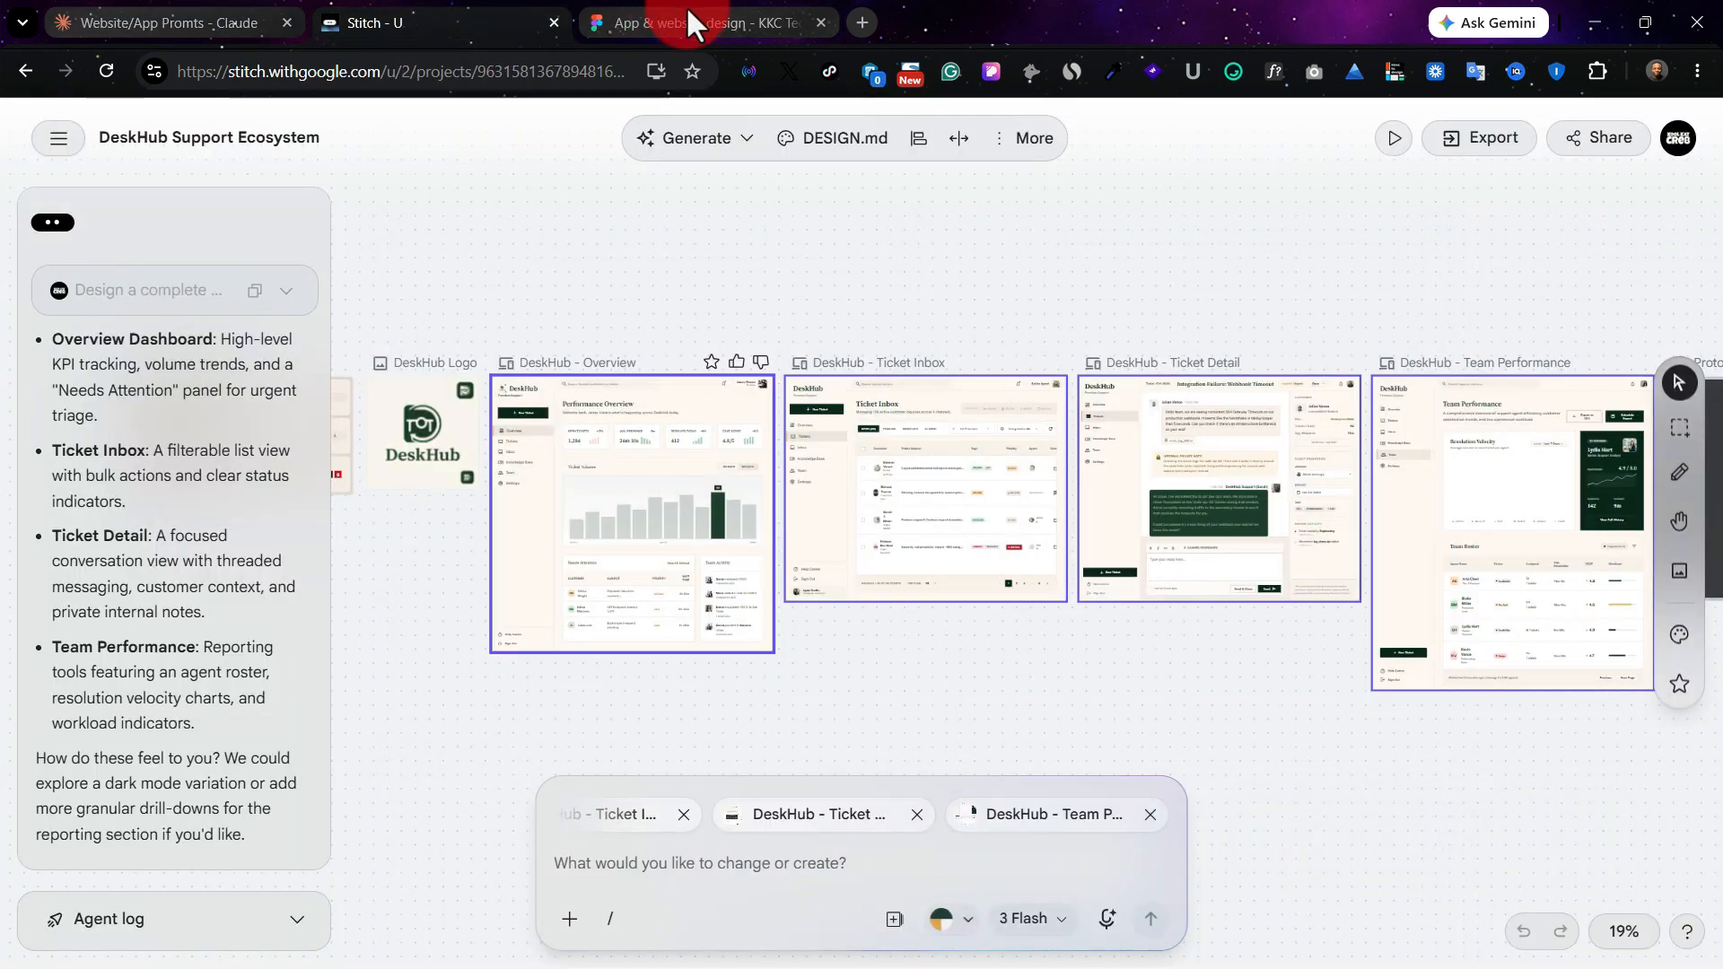
Step: Switch to the Figma design file, paste the DeskHub prompt into a new agent chat, and submit it
click(687, 16)
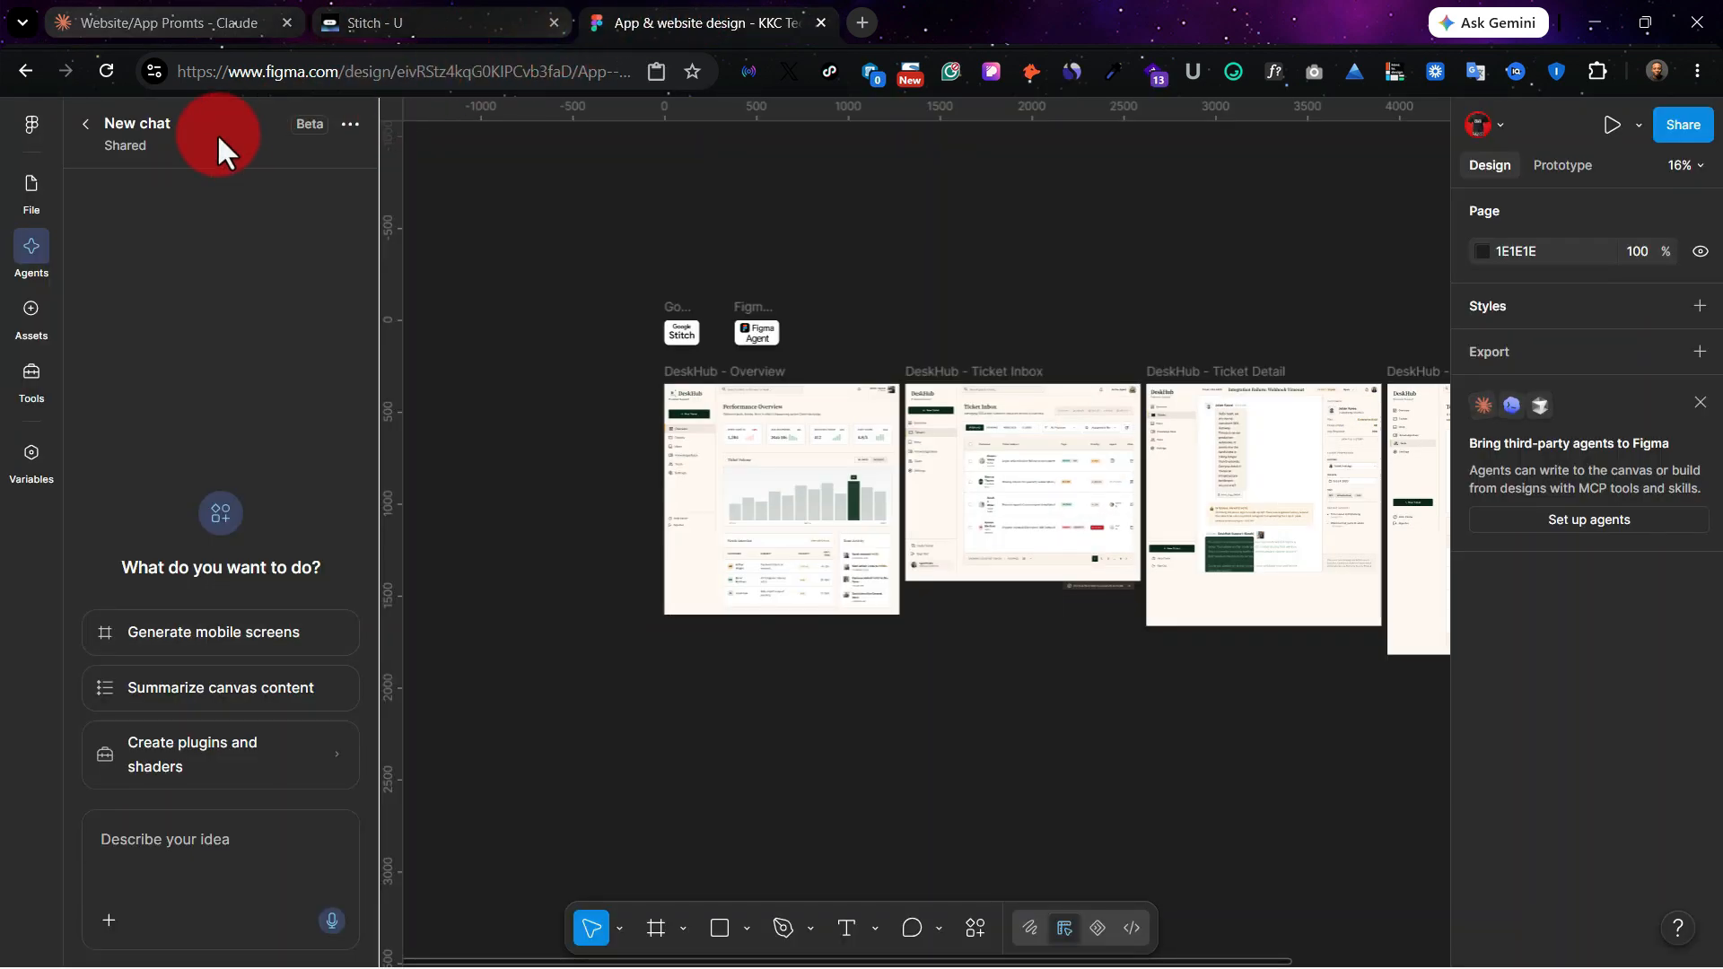
click(25, 190)
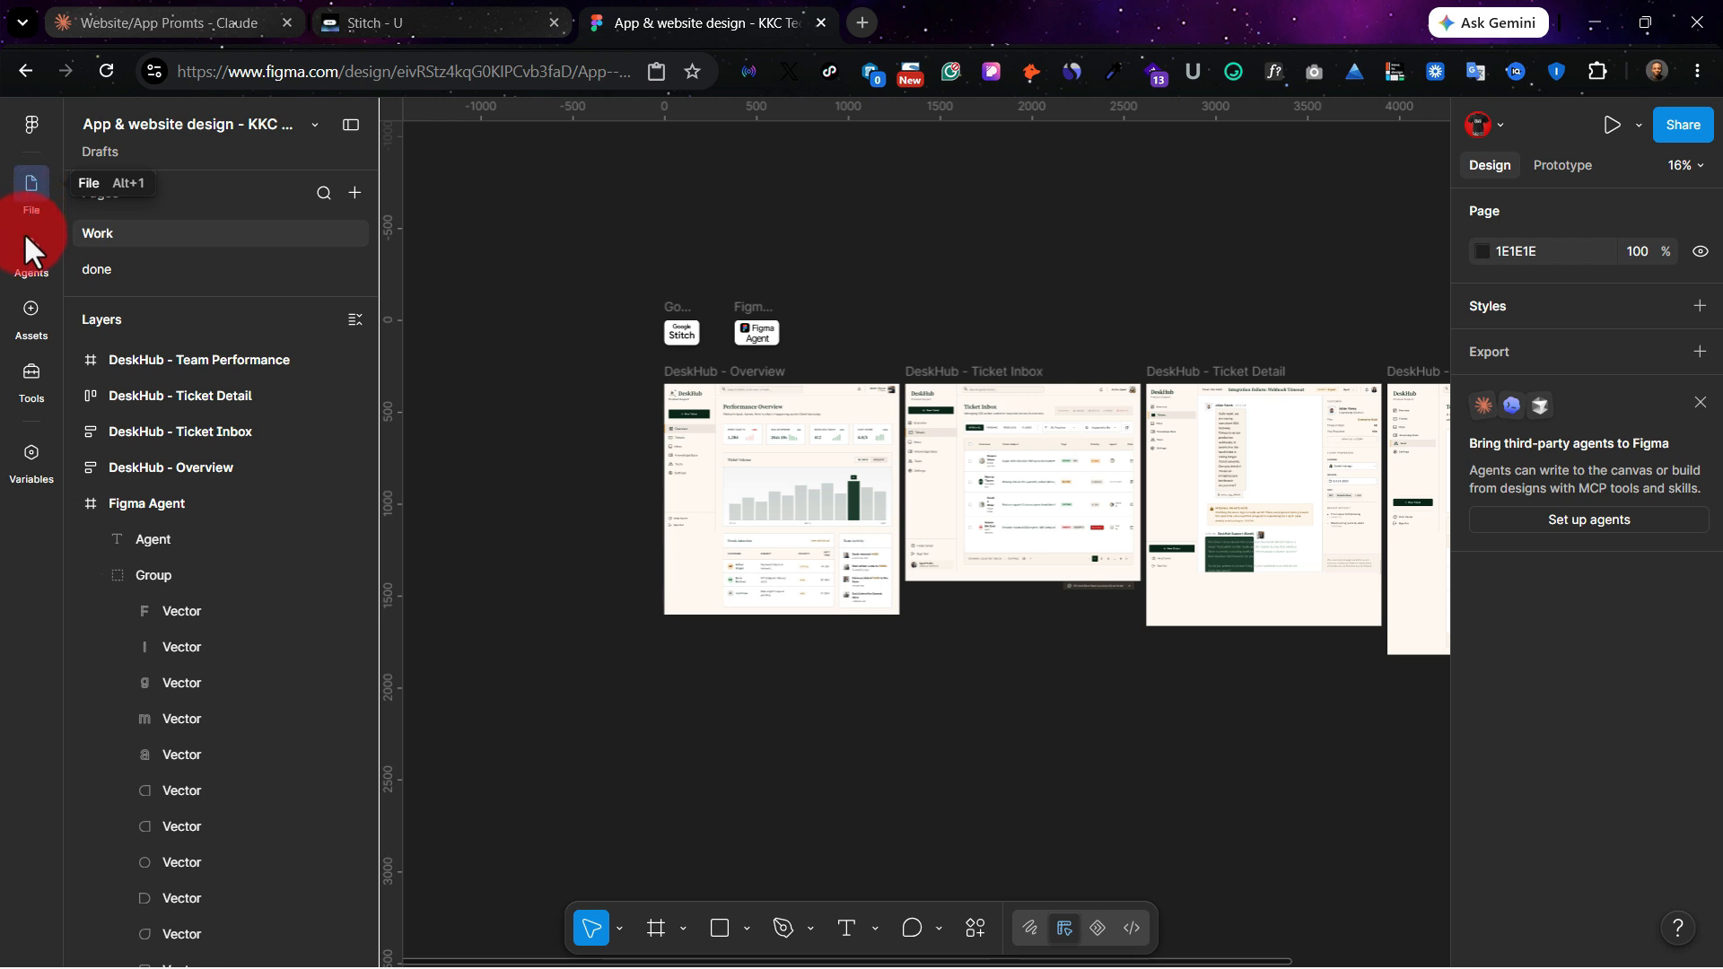
click(25, 266)
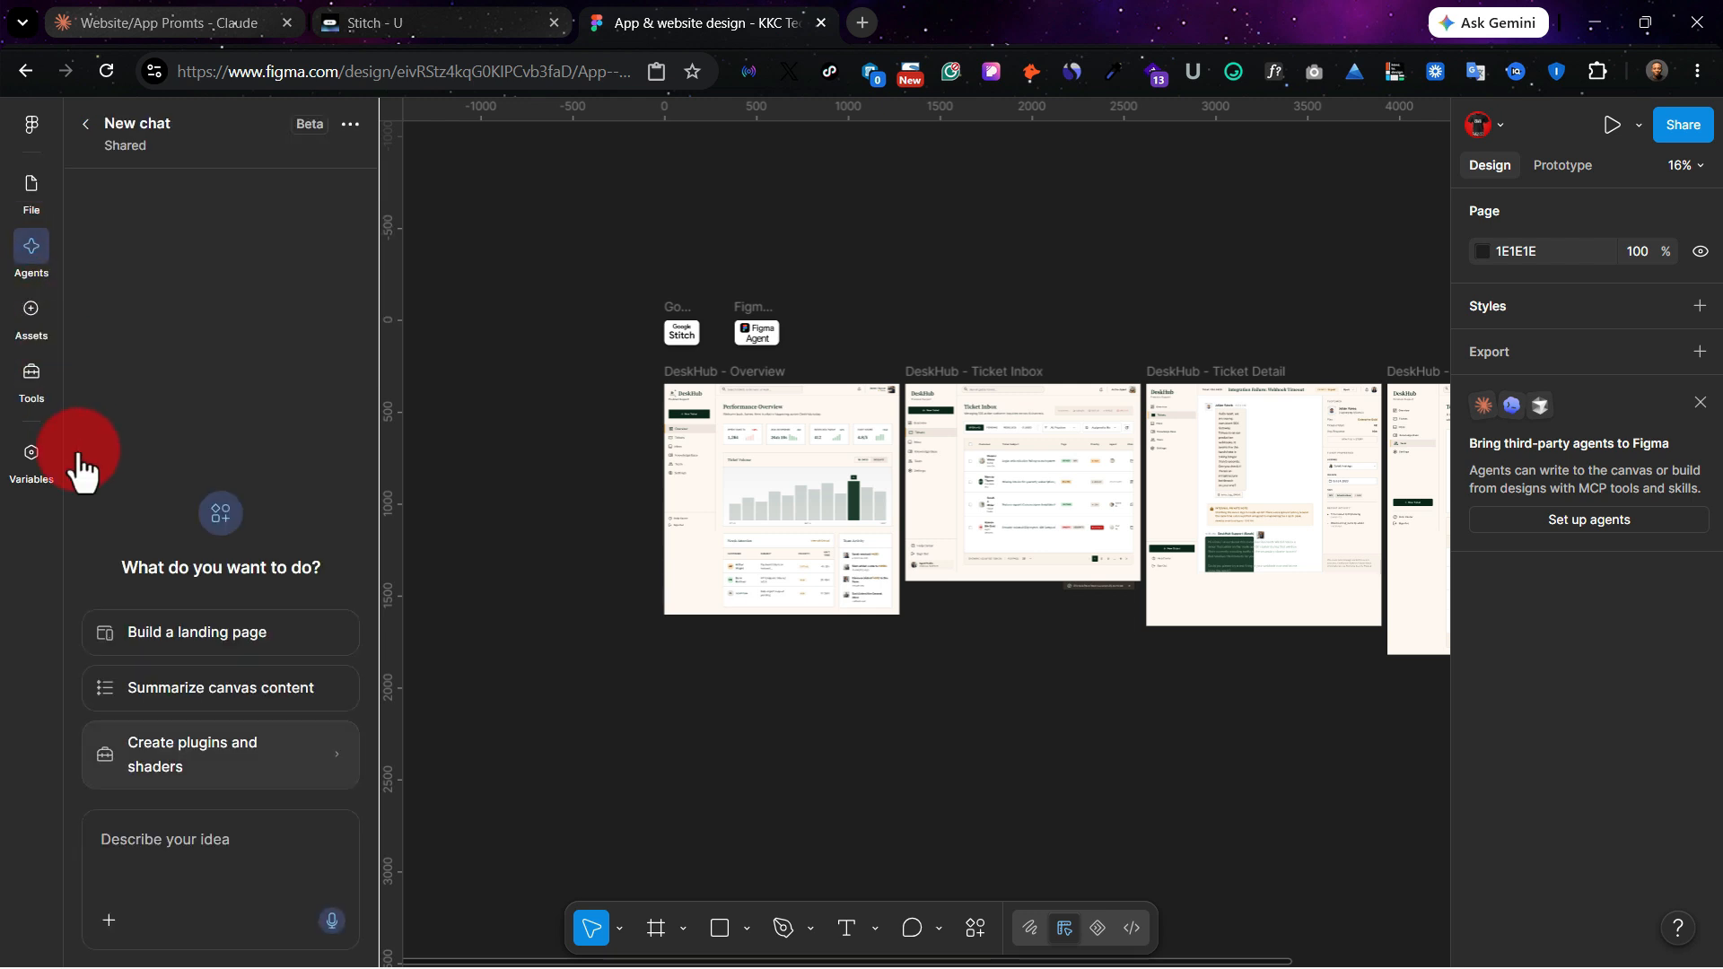
key(ctrl+v)
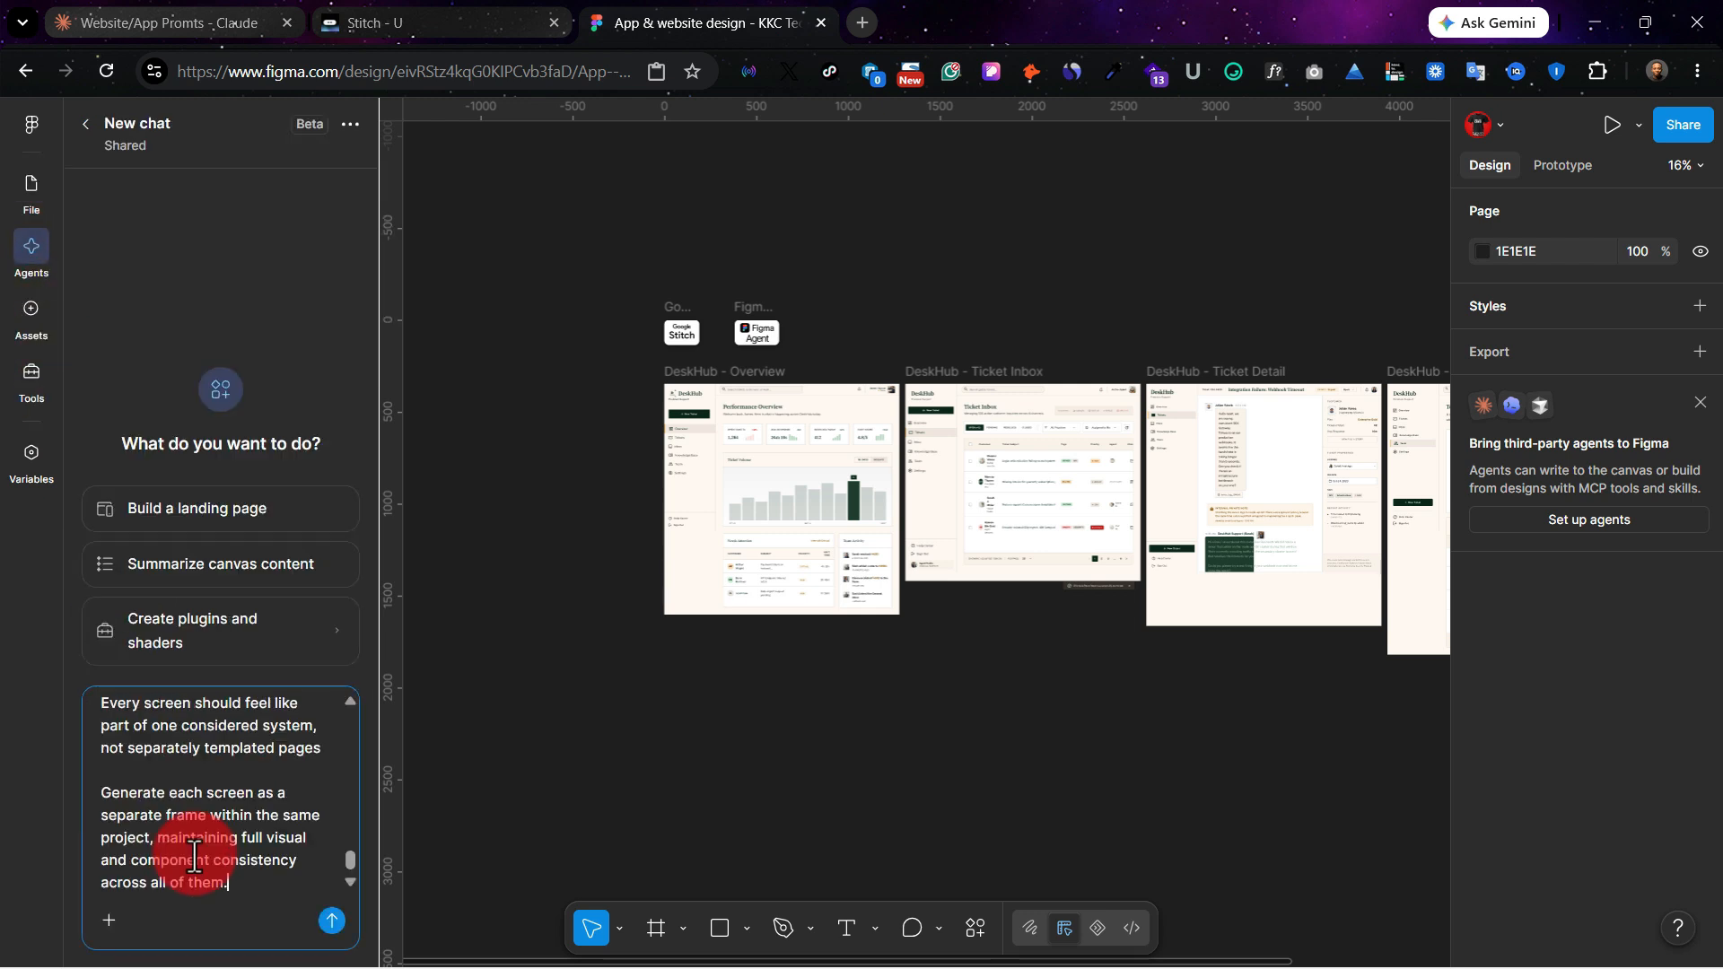
click(330, 920)
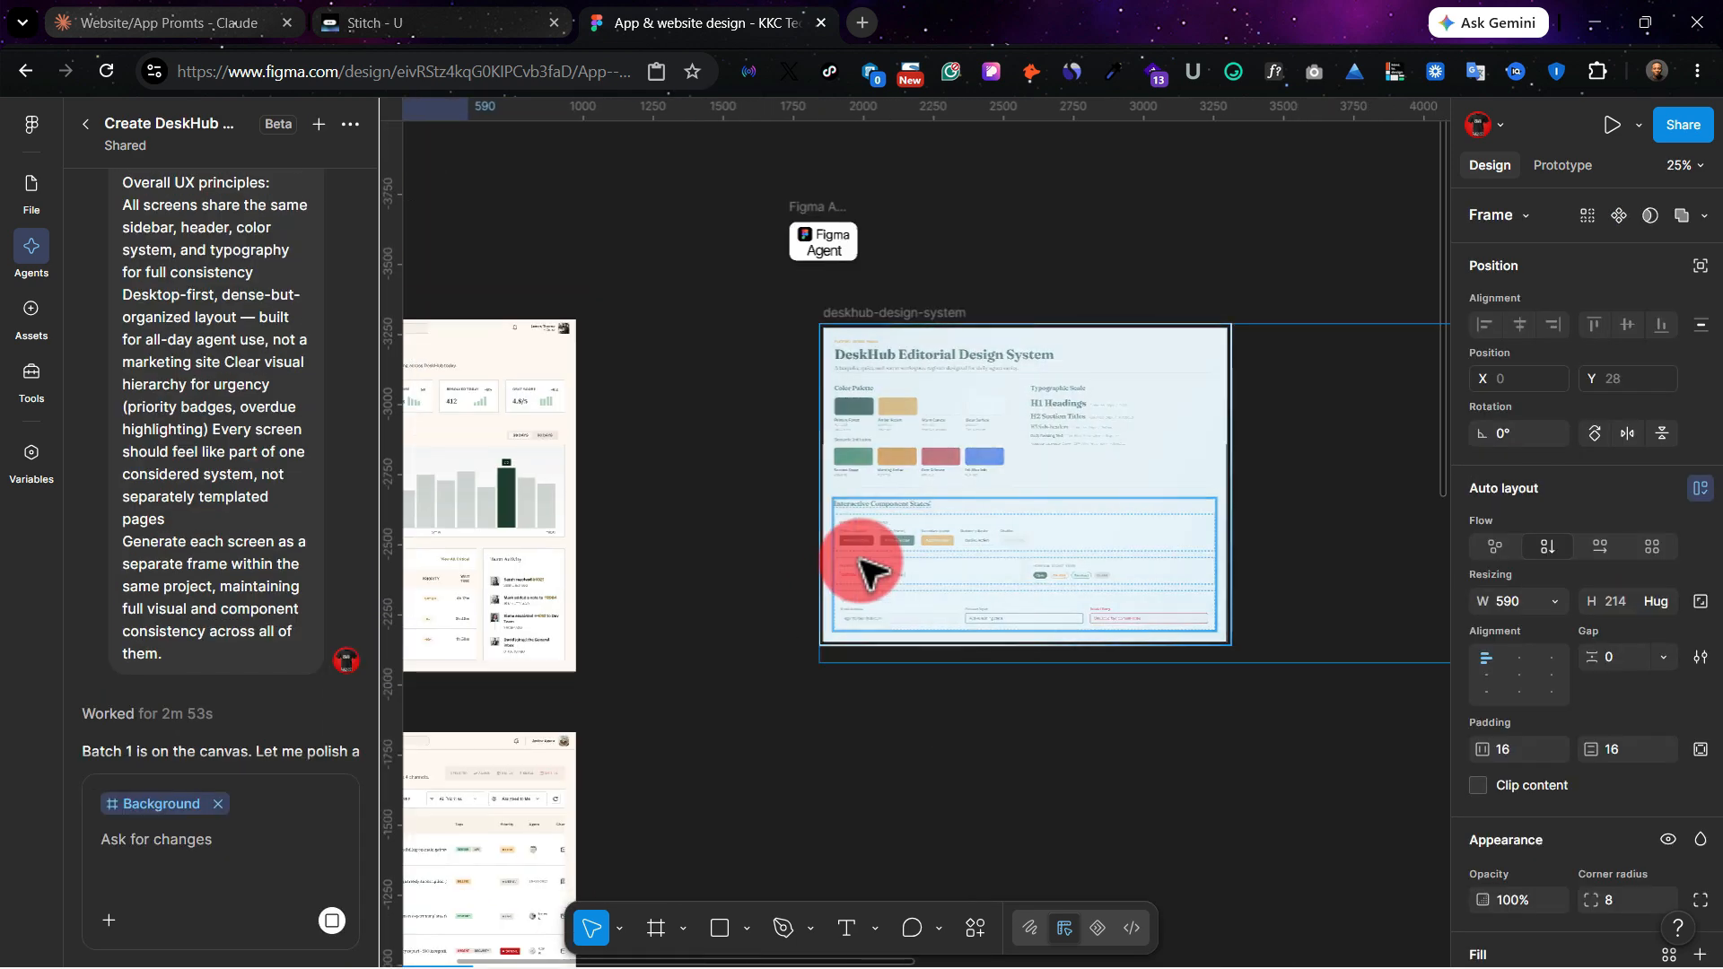
Step: Examine the first generated frames on the canvas, from the design system to the overview dashboard and ticket inbox
scroll(951, 546, right, 5)
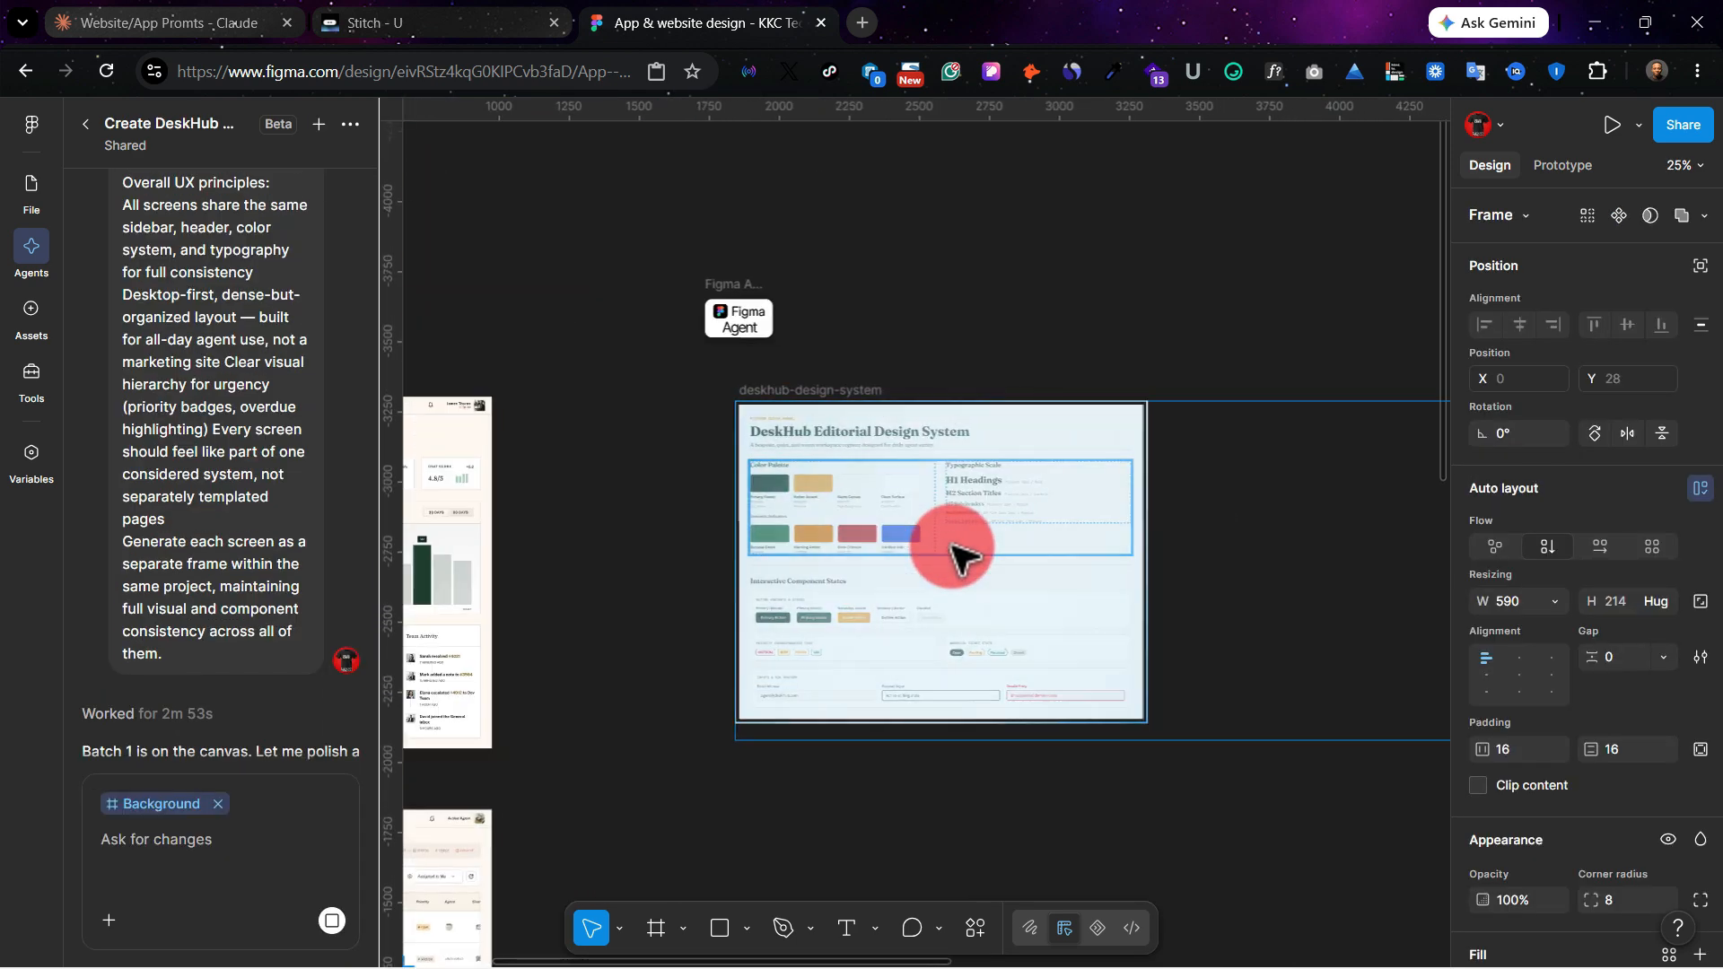
scroll(951, 545, right, 6)
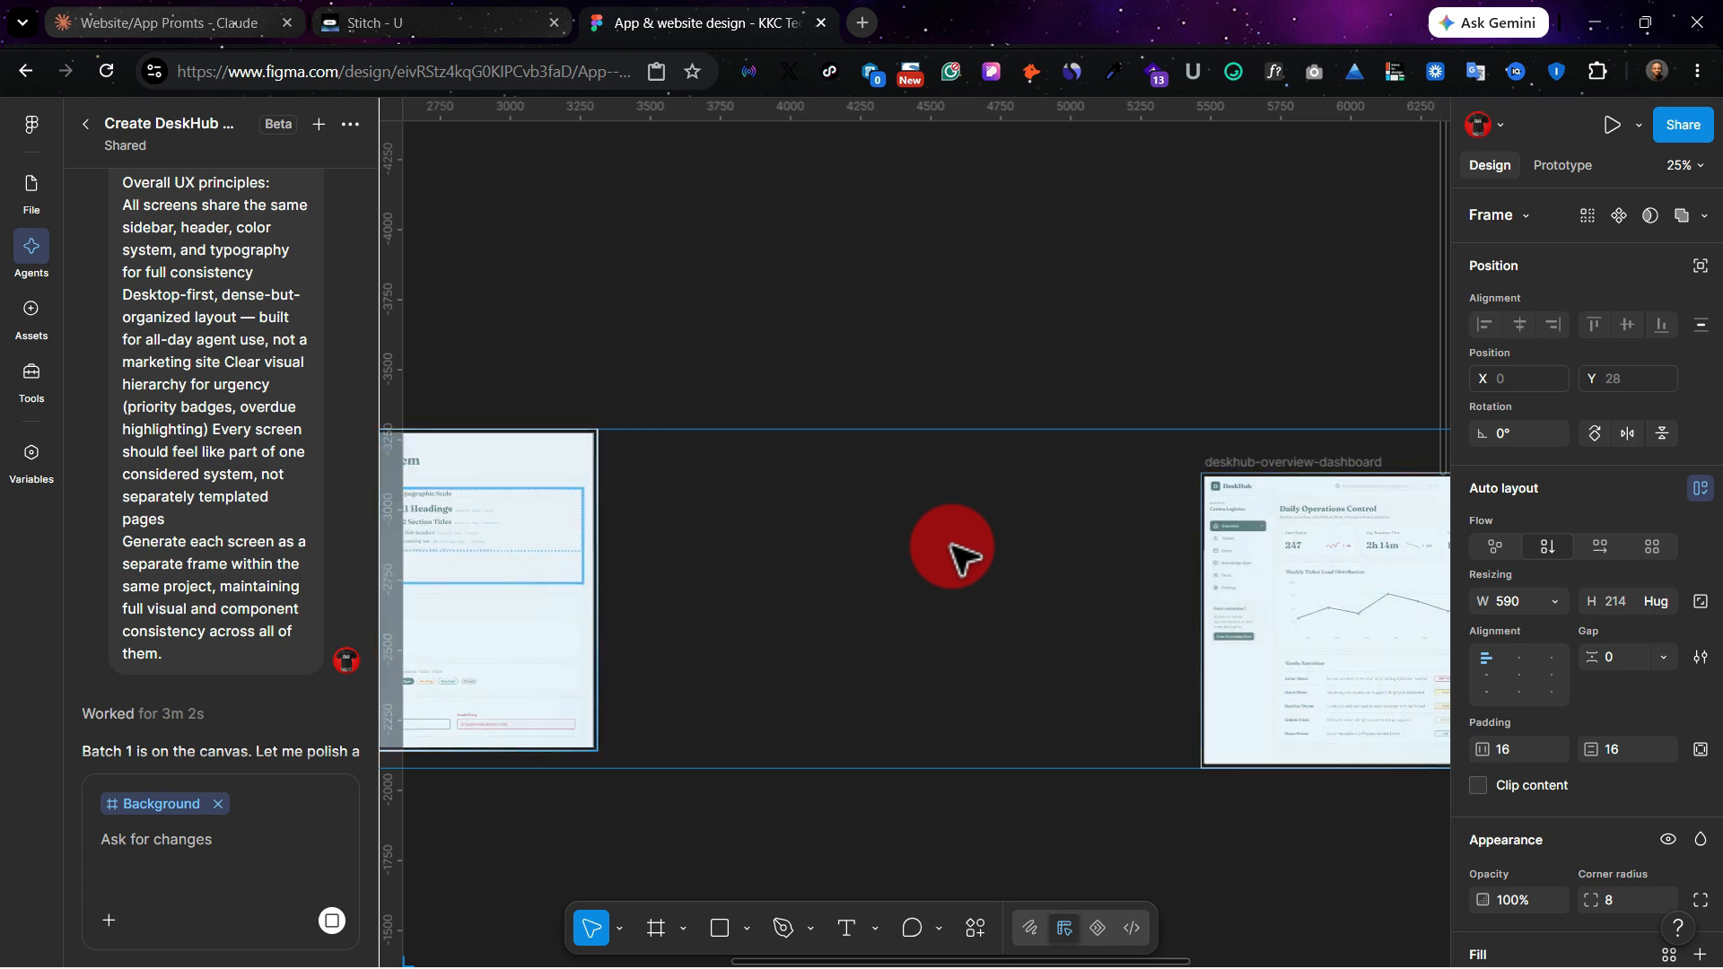
scroll(955, 552, right, 2)
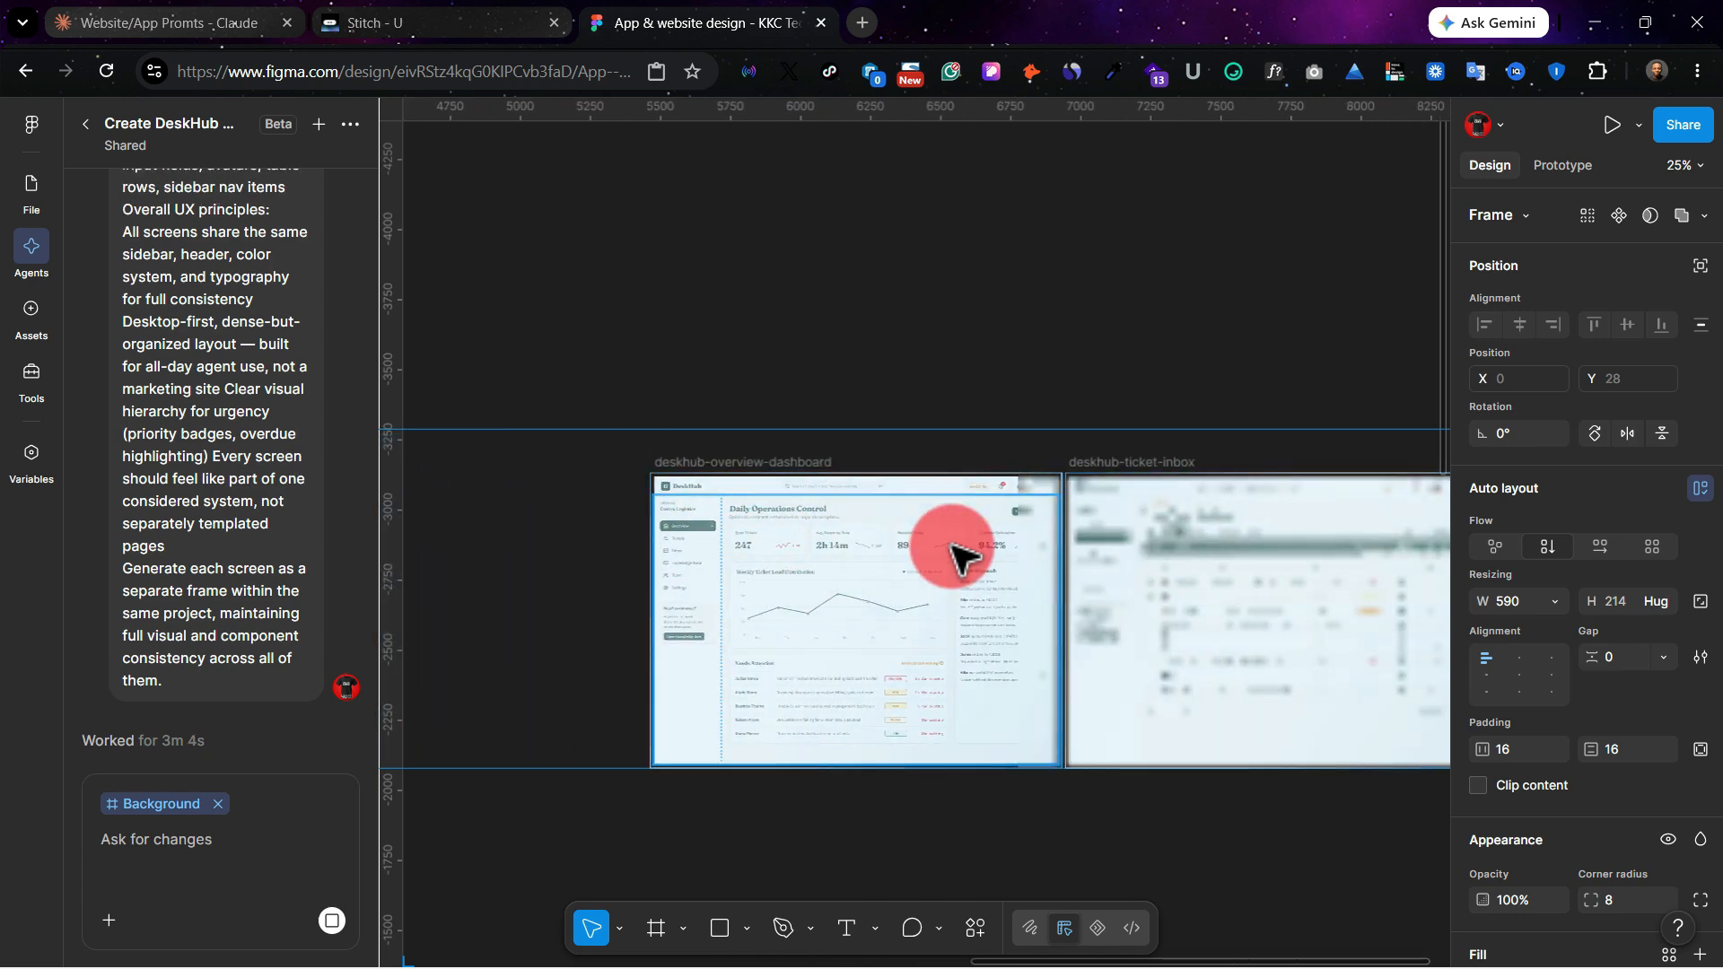
scroll(956, 552, up, 5)
scroll(954, 548, up, 4)
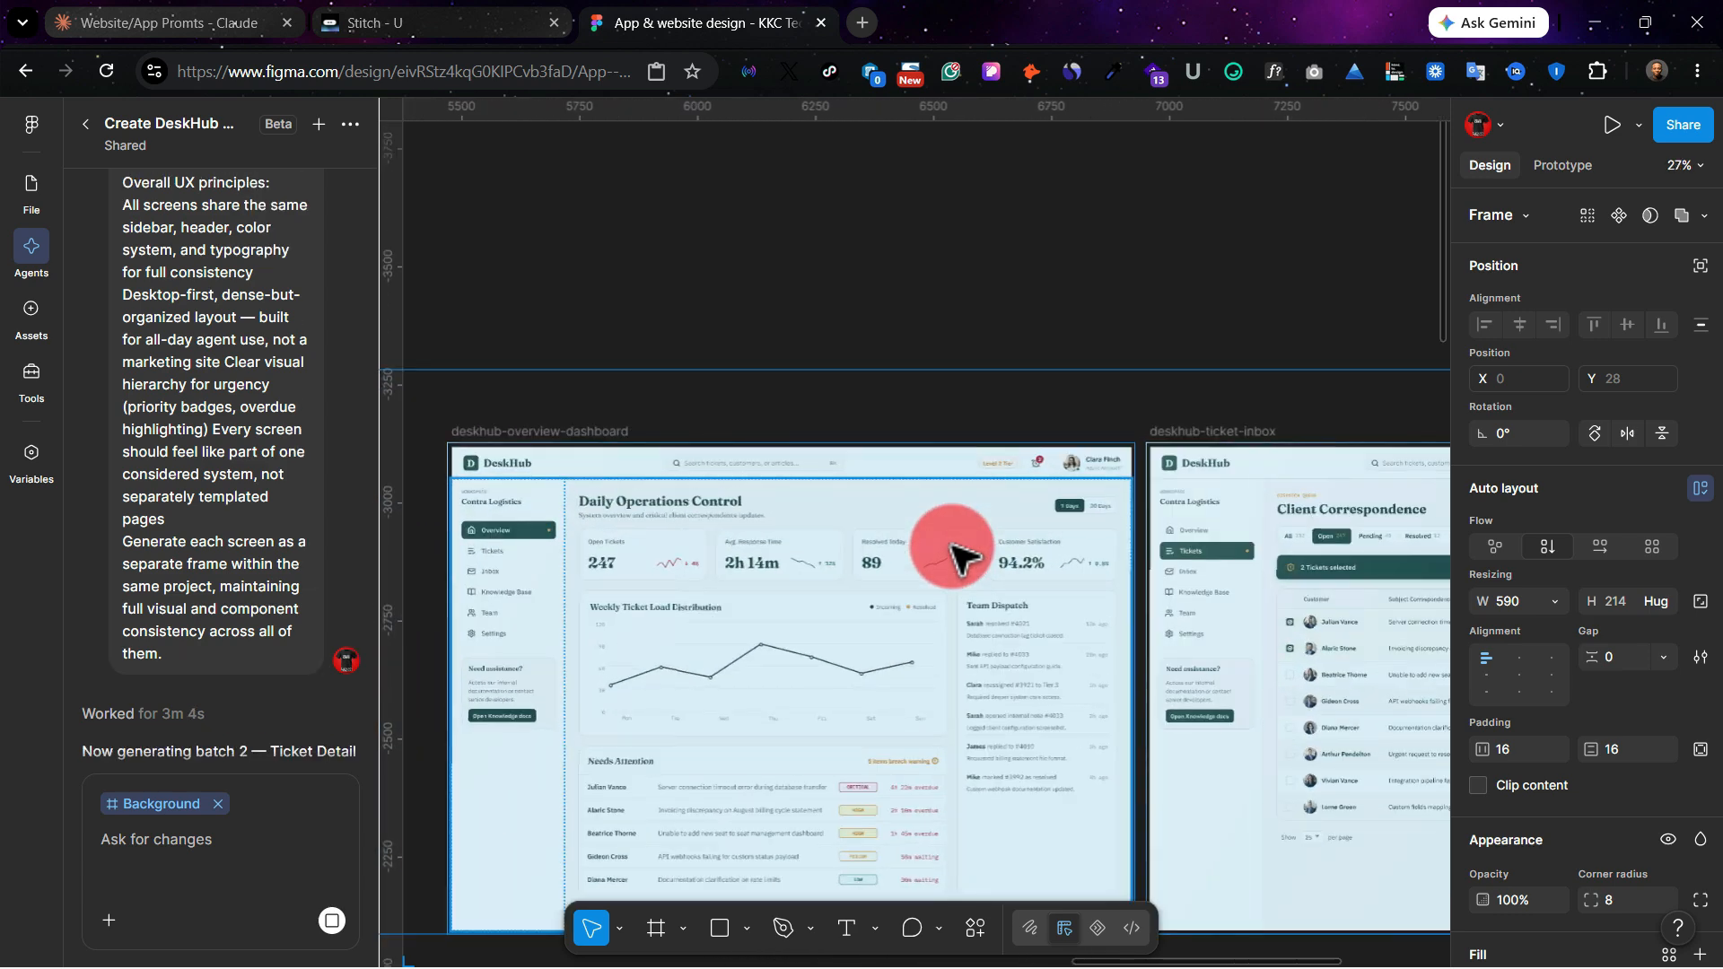
scroll(1041, 731, down, 4)
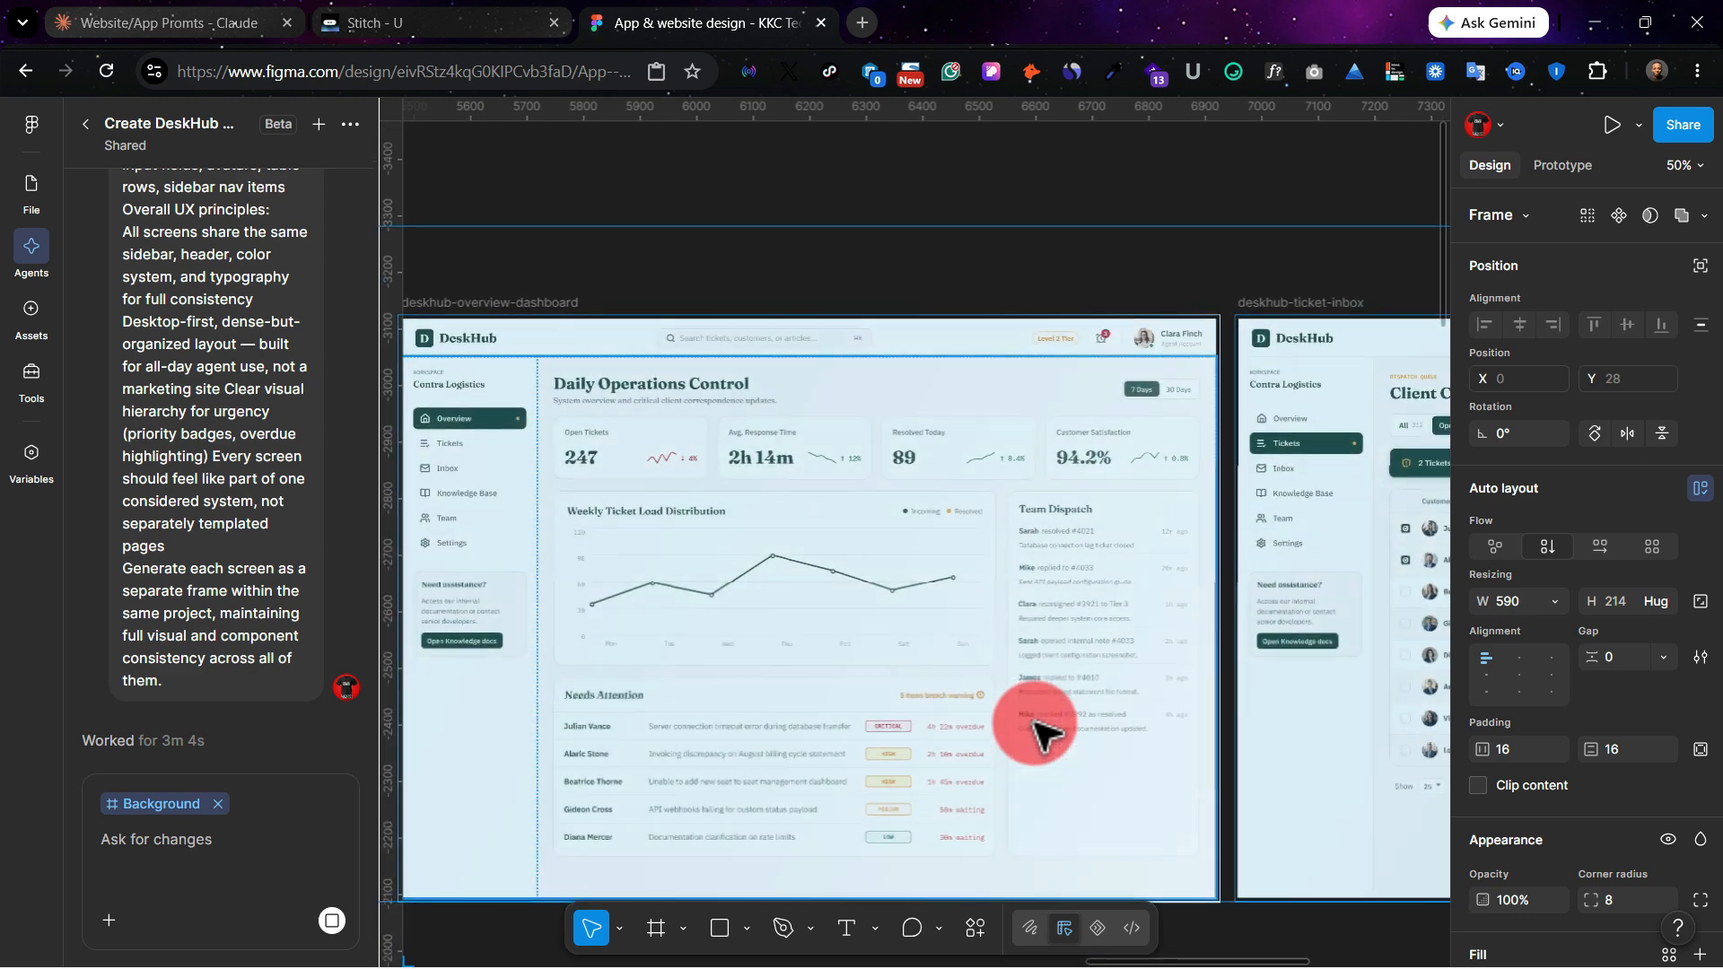
scroll(1041, 732, right, 5)
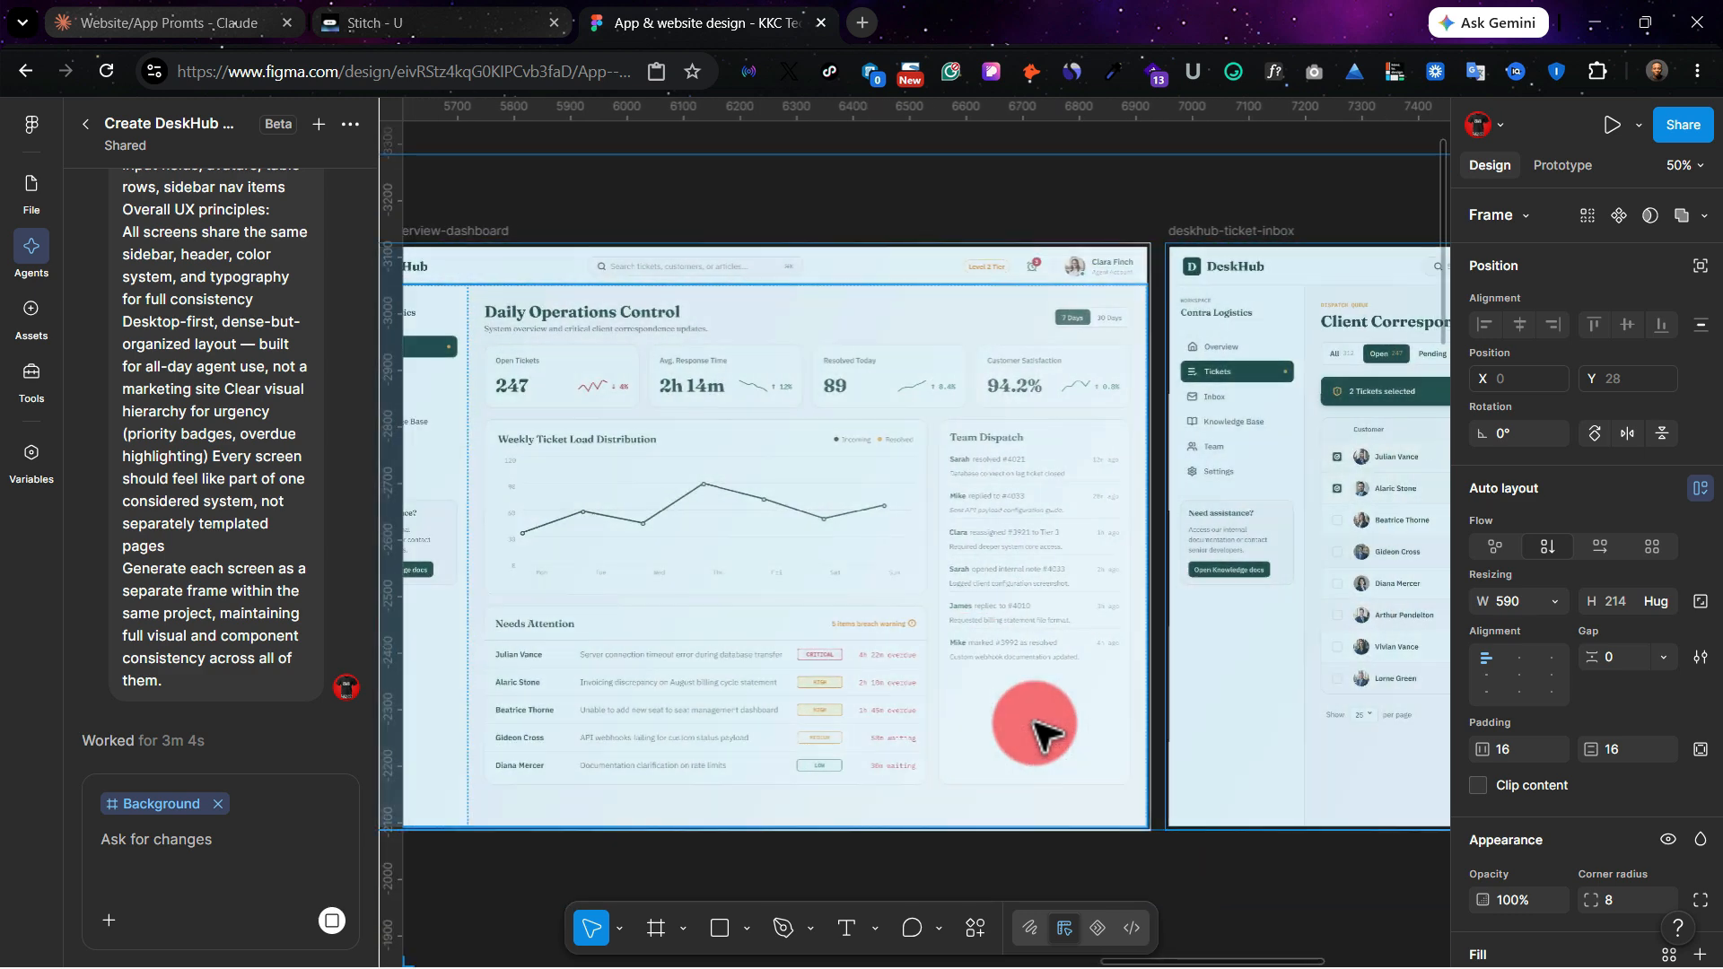
scroll(1041, 731, right, 4)
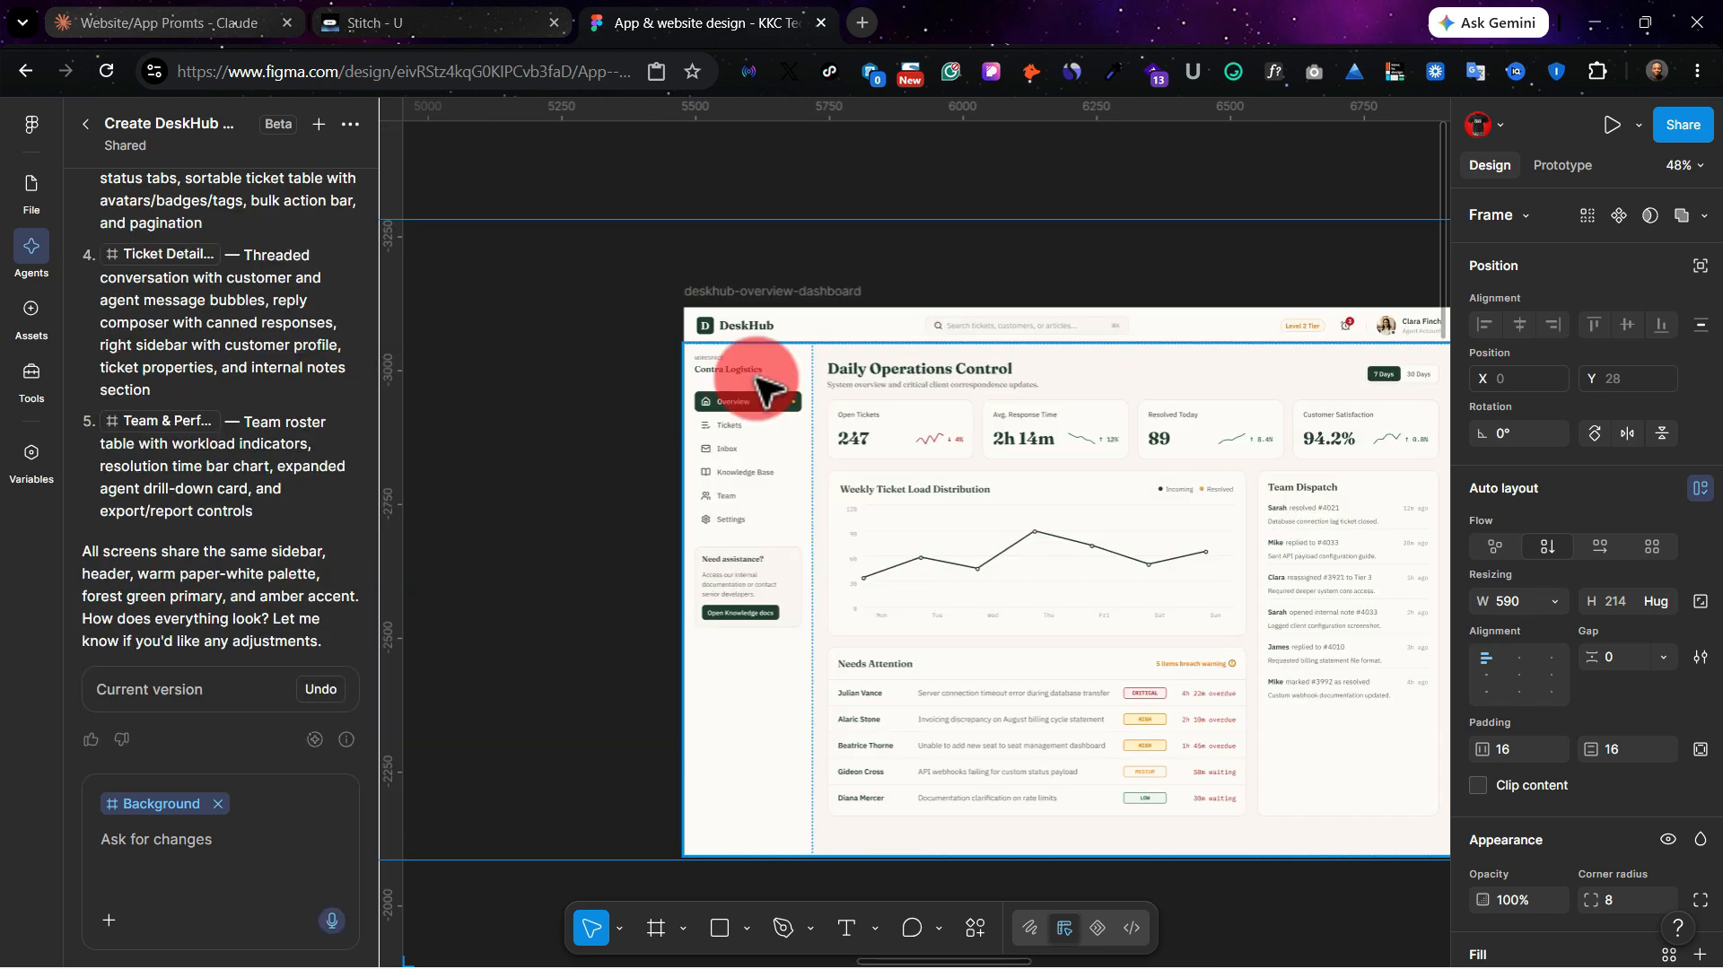
Step: Review the finished overview dashboard and ticket inbox, and check the AI credit usage of the prompt
scroll(819, 434, right, 3)
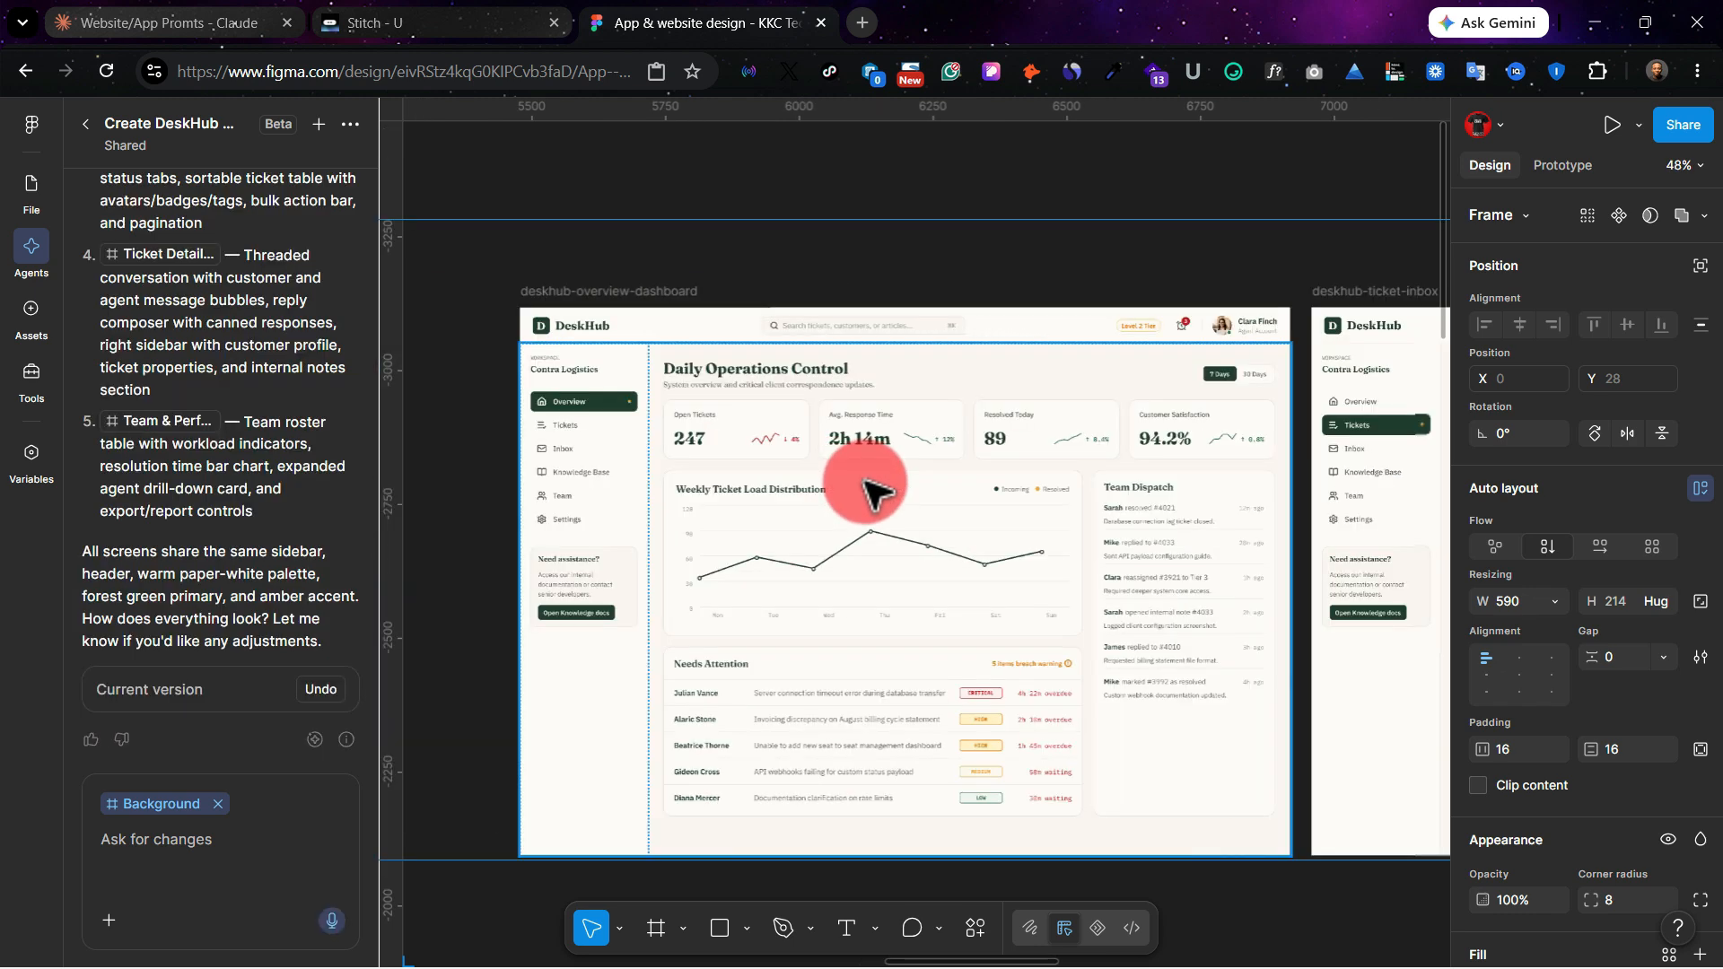
scroll(863, 482, right, 4)
scroll(865, 484, up, 1)
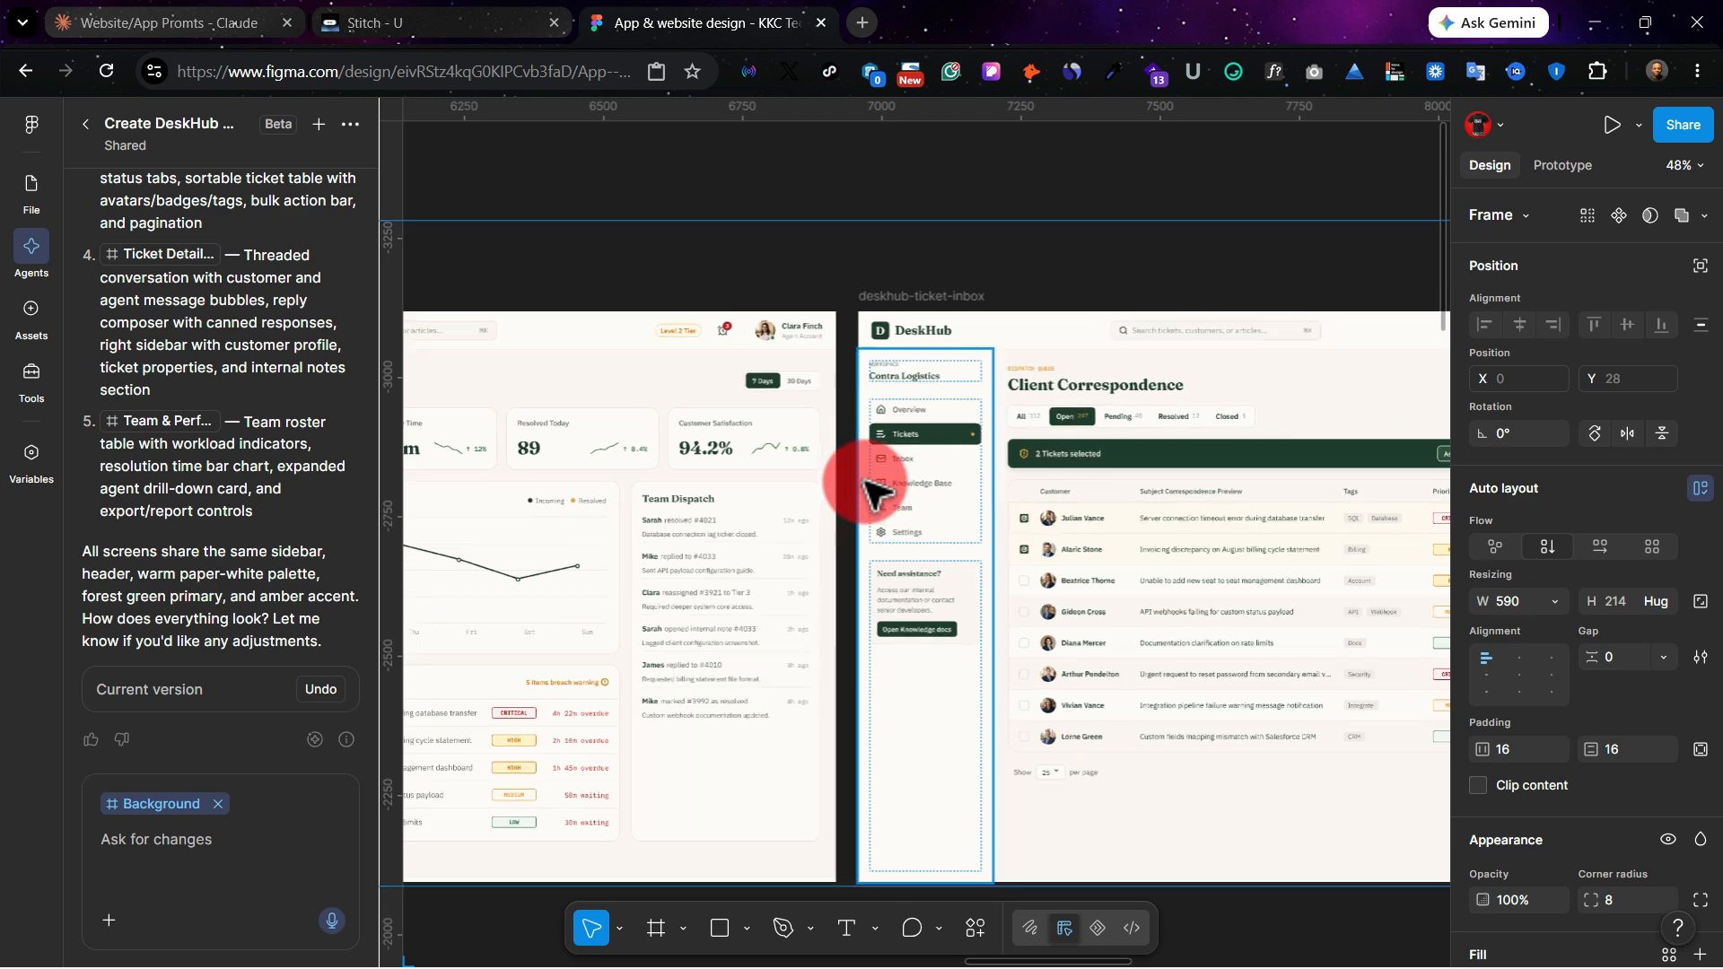
scroll(866, 484, left, 3)
scroll(316, 736, up, 1)
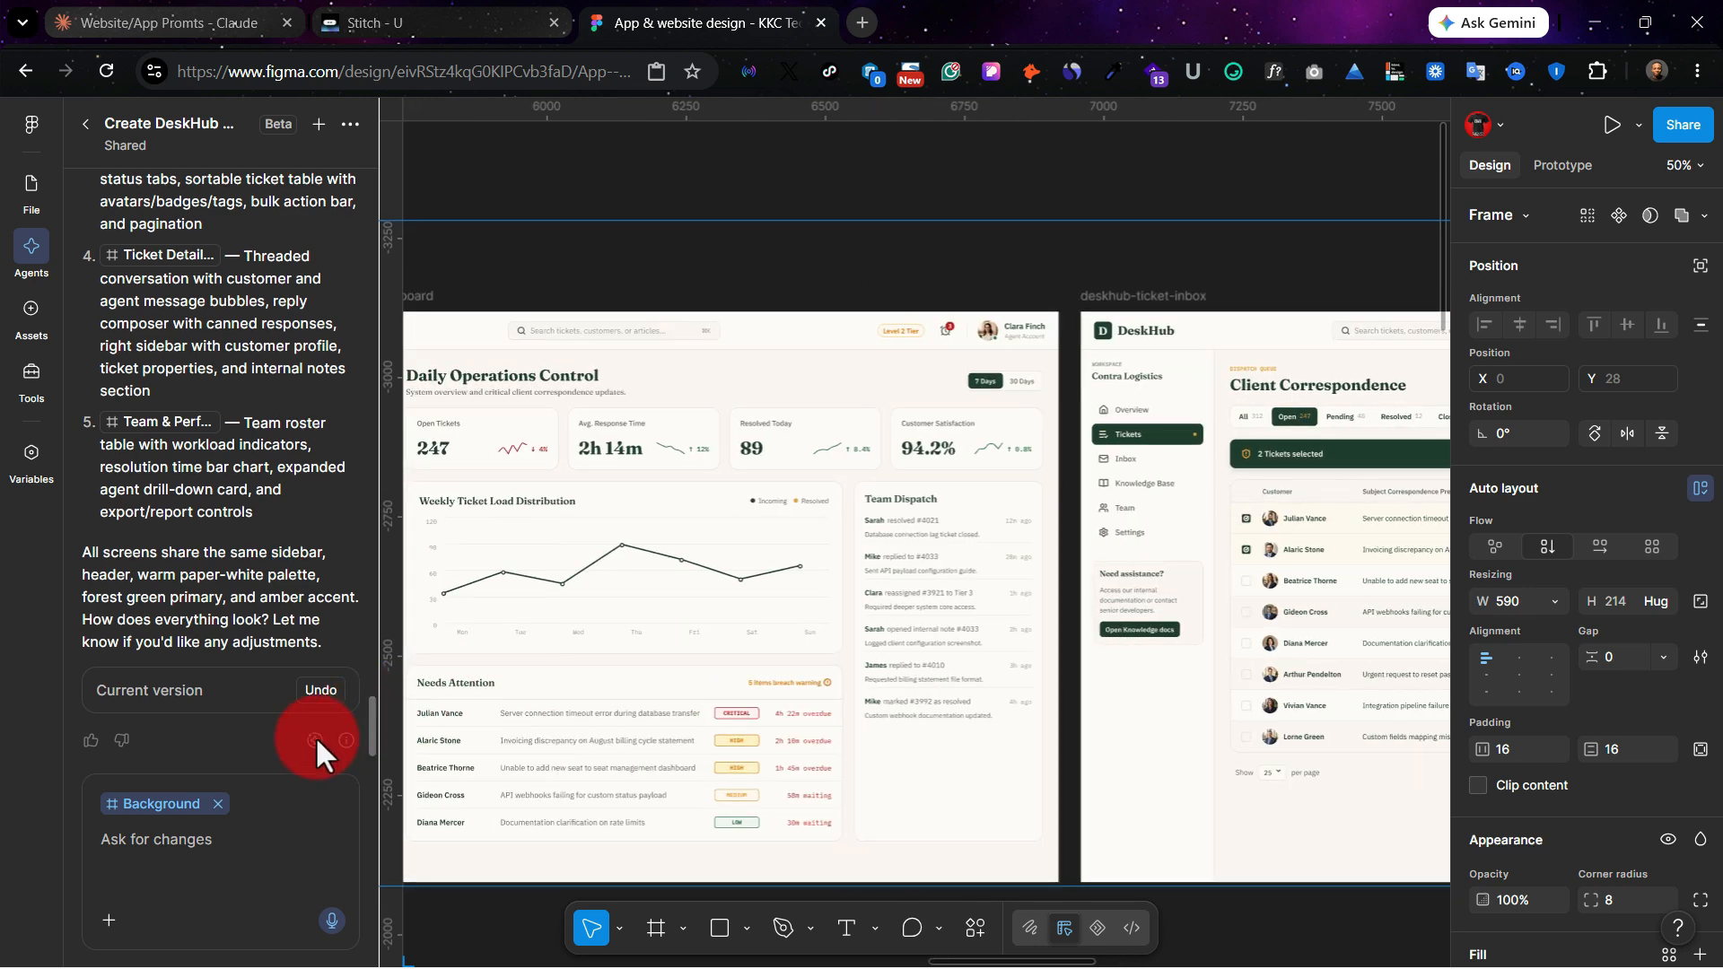
mouse_move(315, 737)
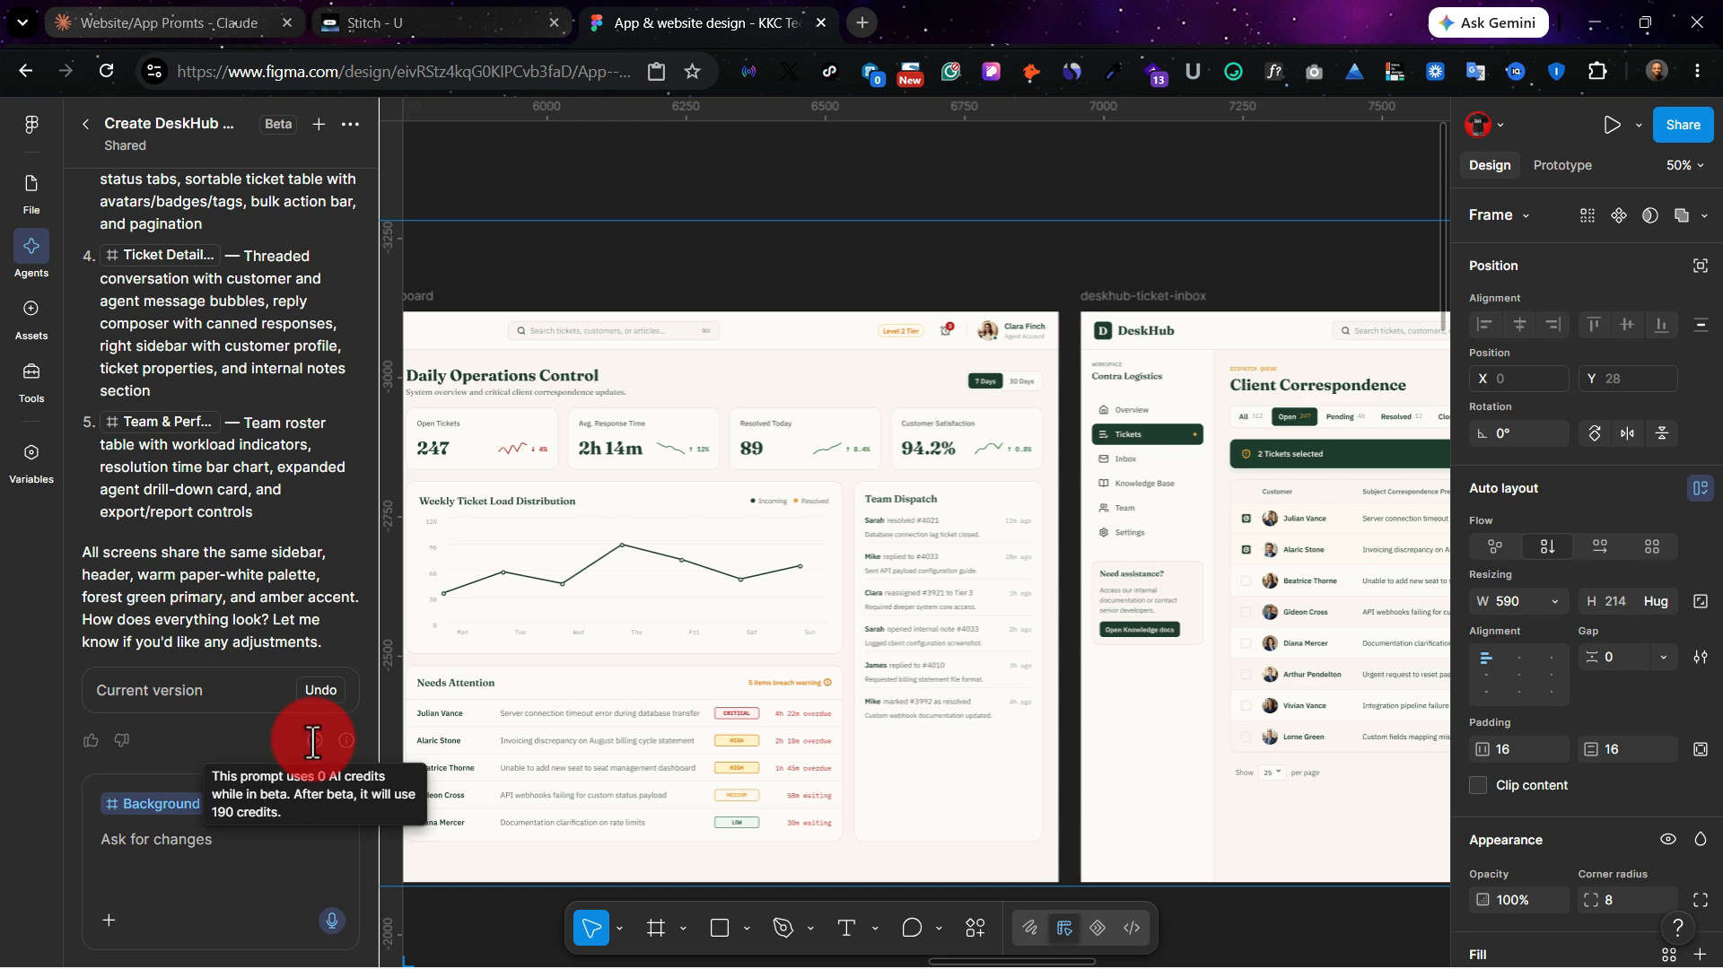
Step: Inspect the typography of the H1 Headings sample and its caption in the deskhub-design-system frame
scroll(489, 485, left, 10)
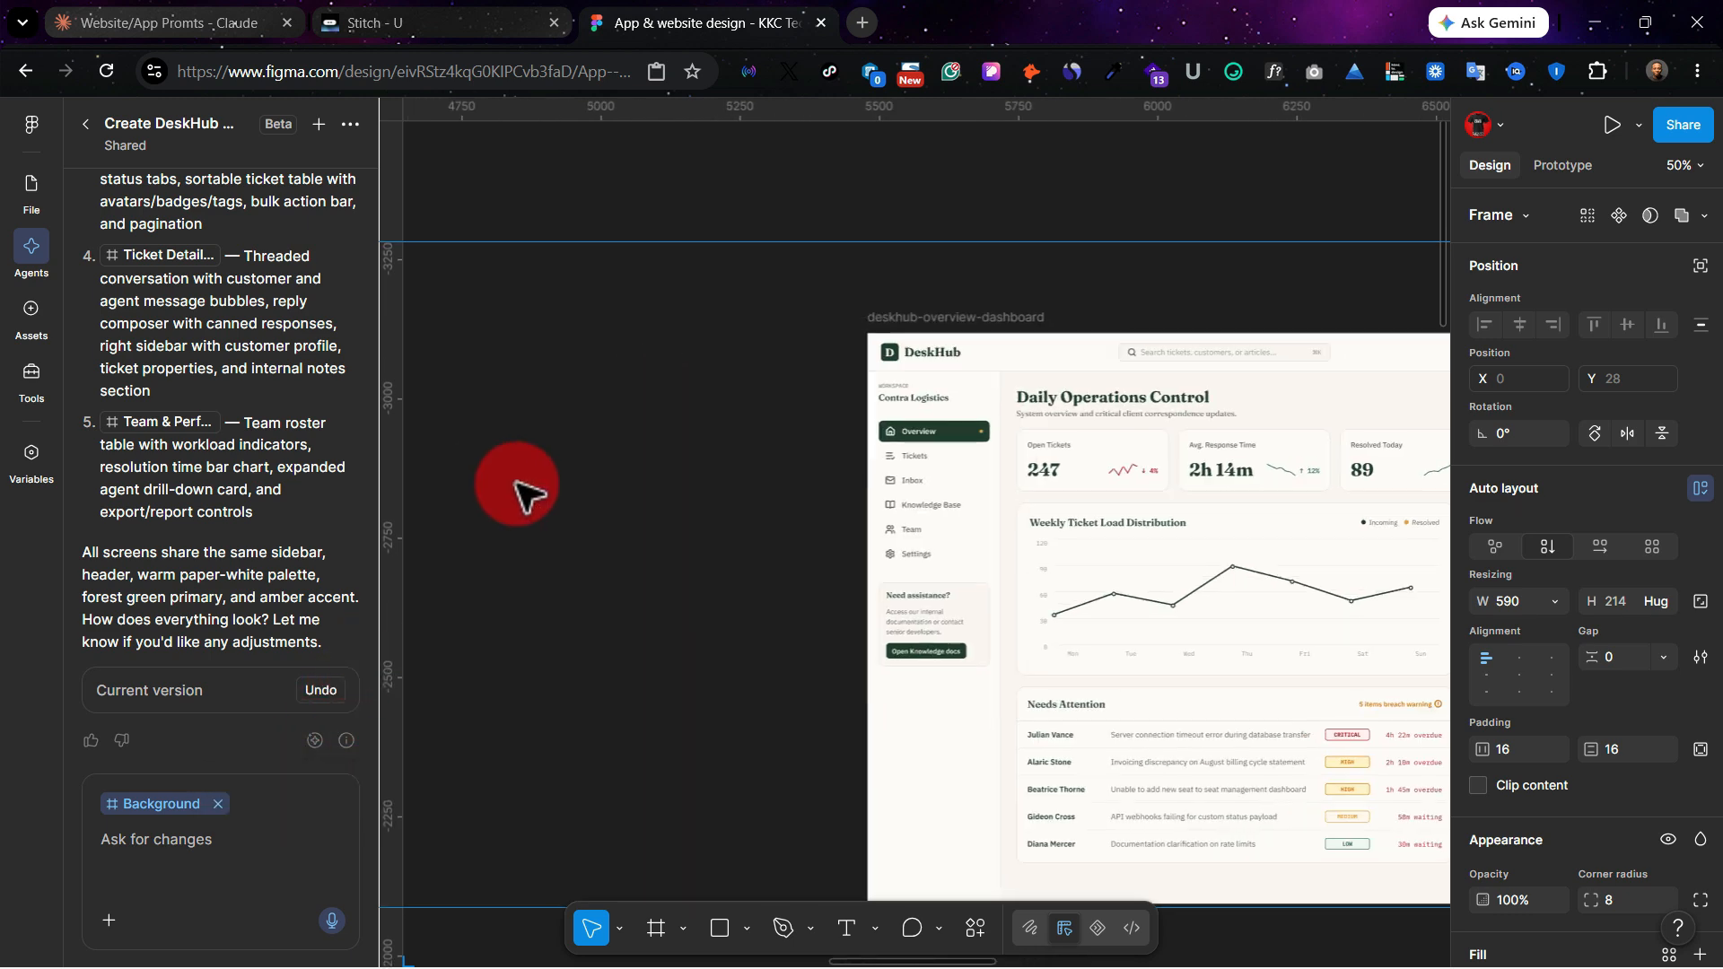
scroll(794, 542, left, 10)
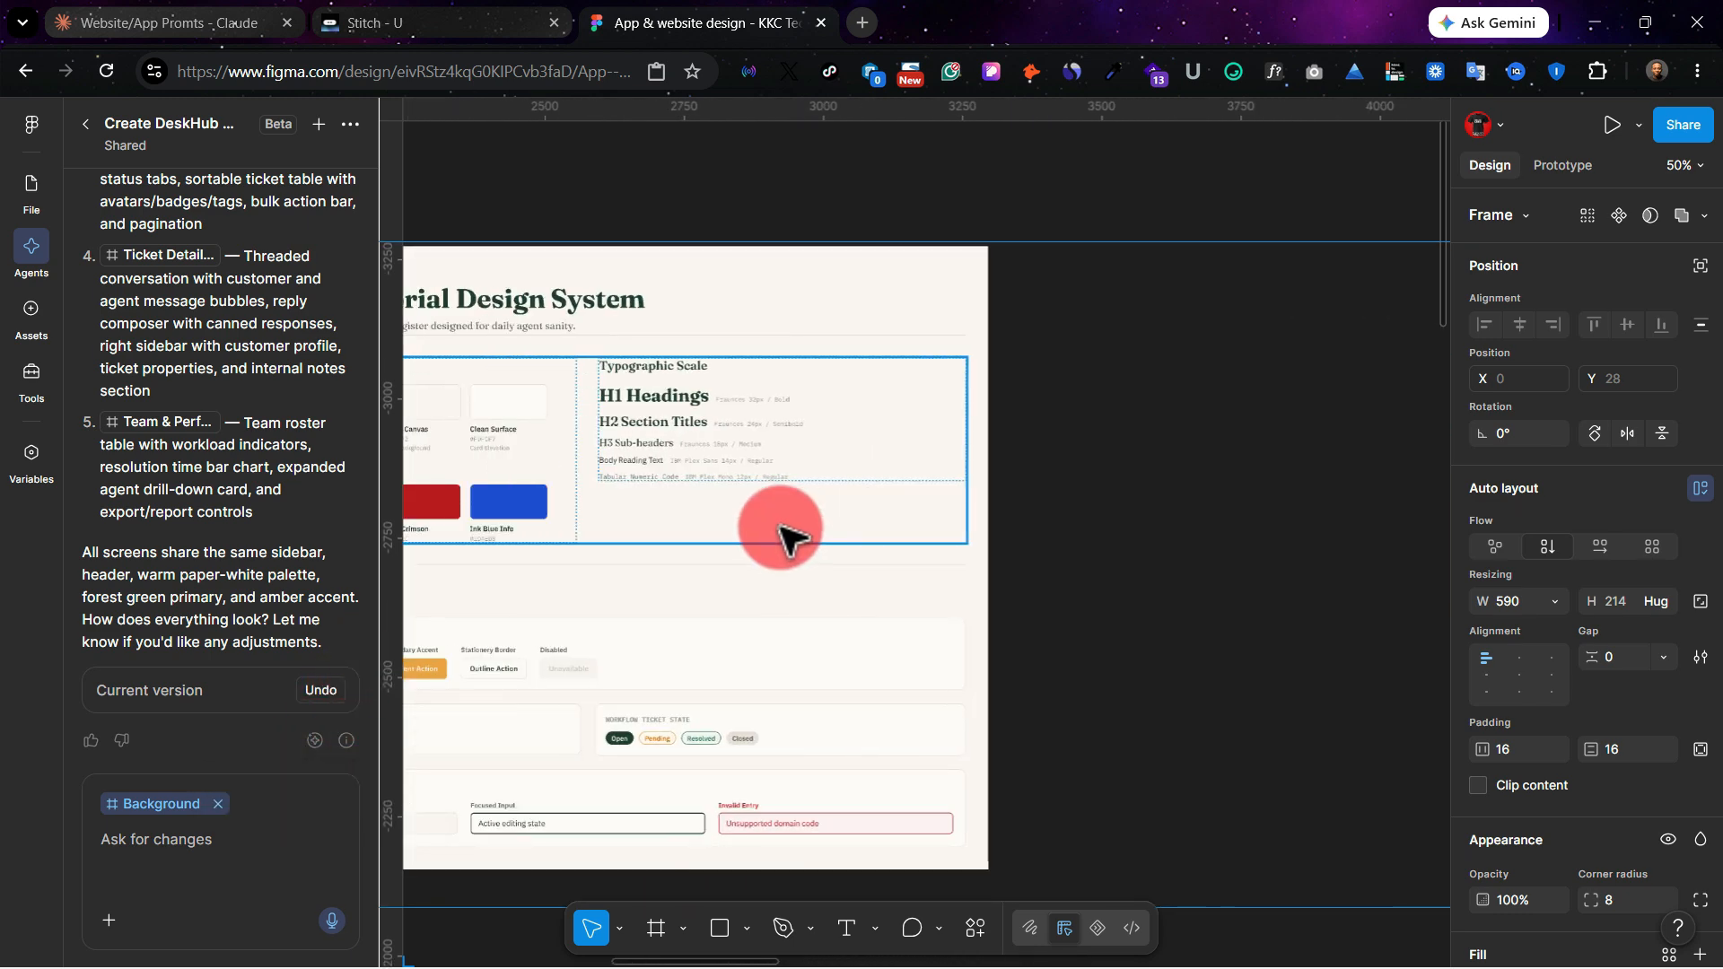
scroll(734, 492, up, 5)
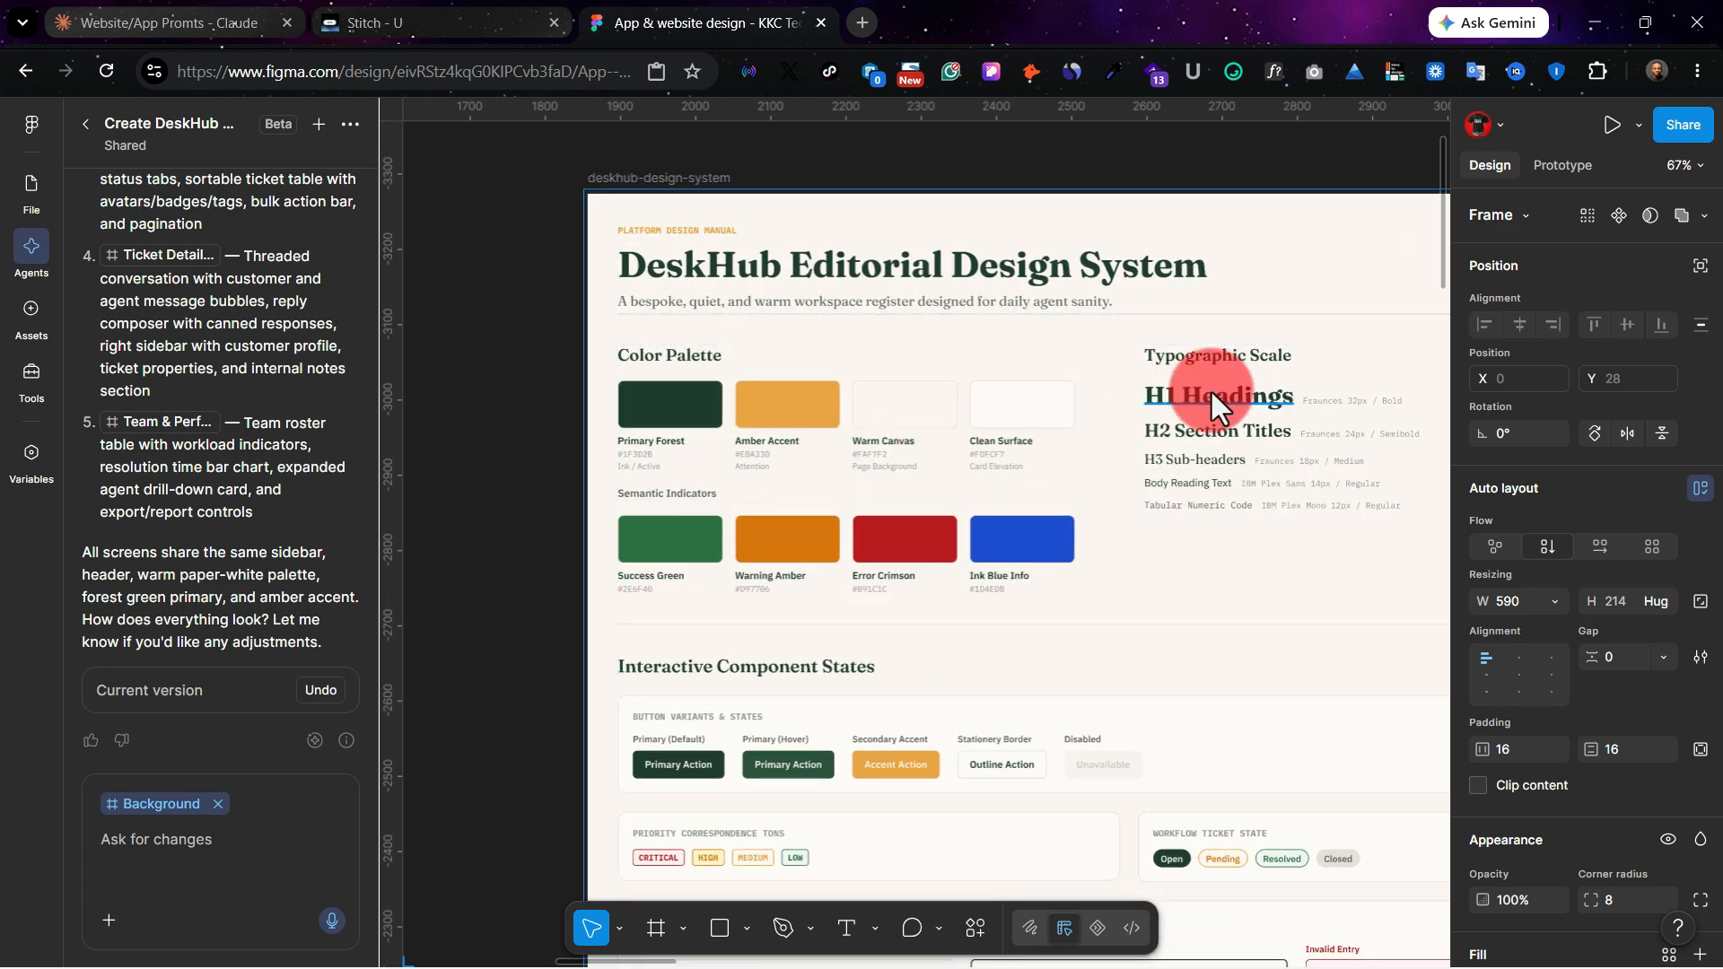
click(1209, 390)
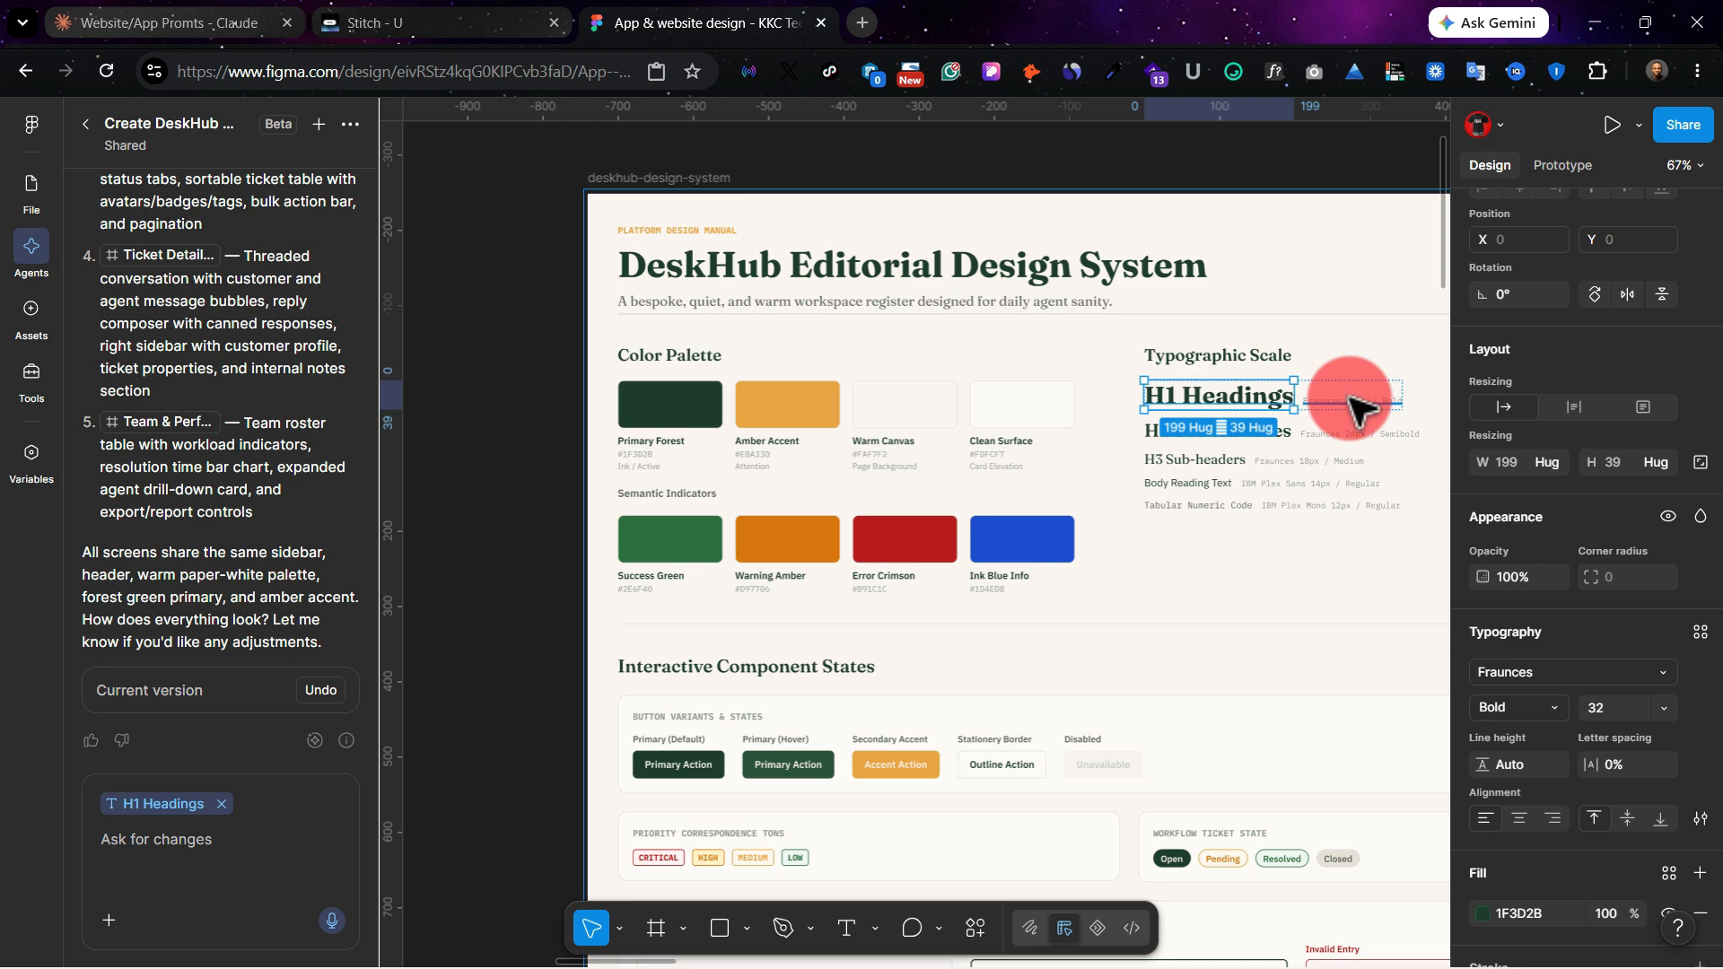
click(1348, 397)
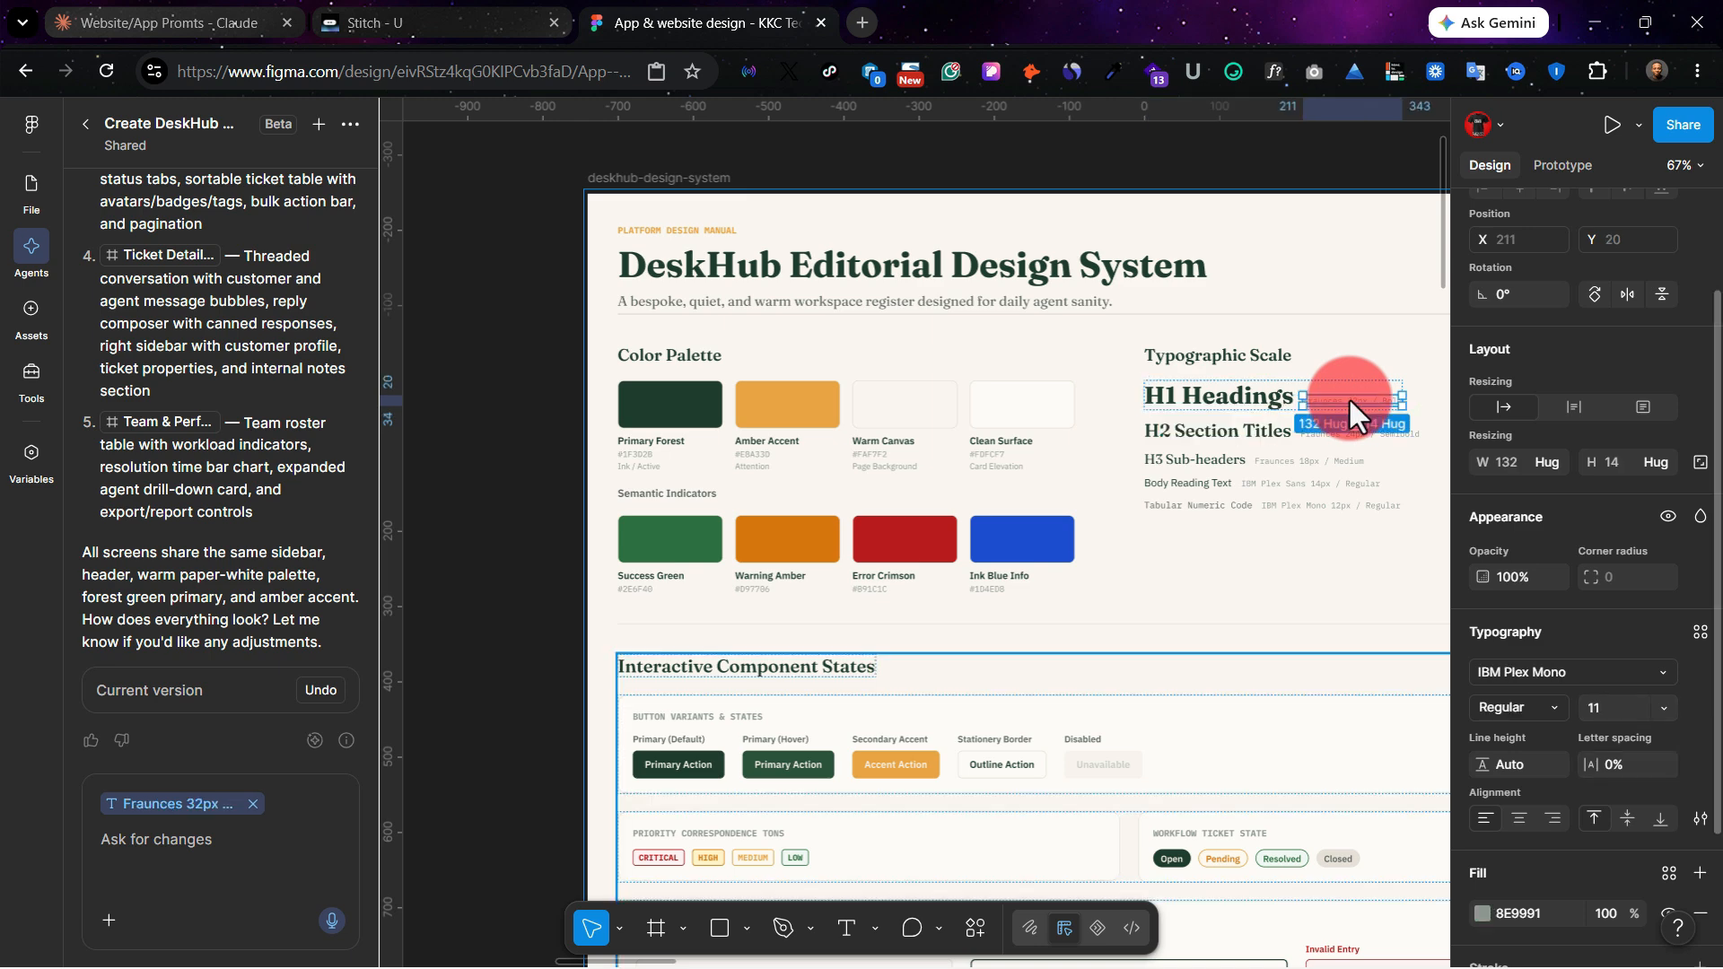
Step: Inspect the Error Crimson swatch's properties in the design system's color palette and look over the rest of the frame
scroll(1348, 397, right, 2)
scroll(1010, 507, right, 1)
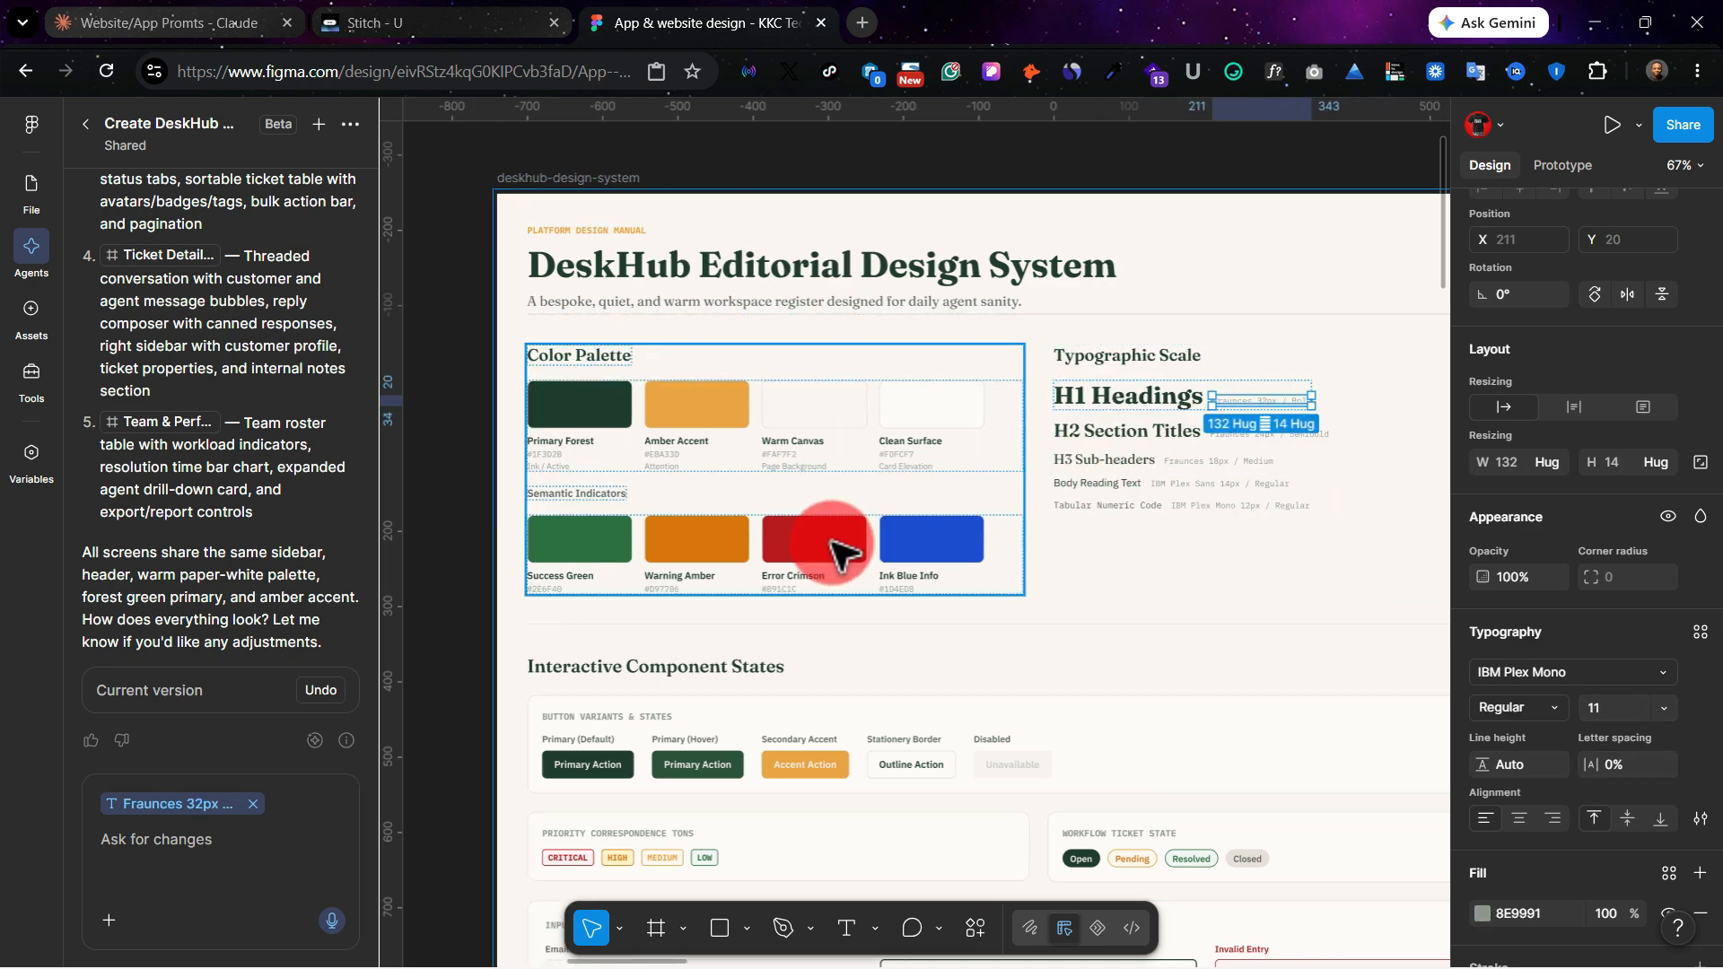
click(833, 542)
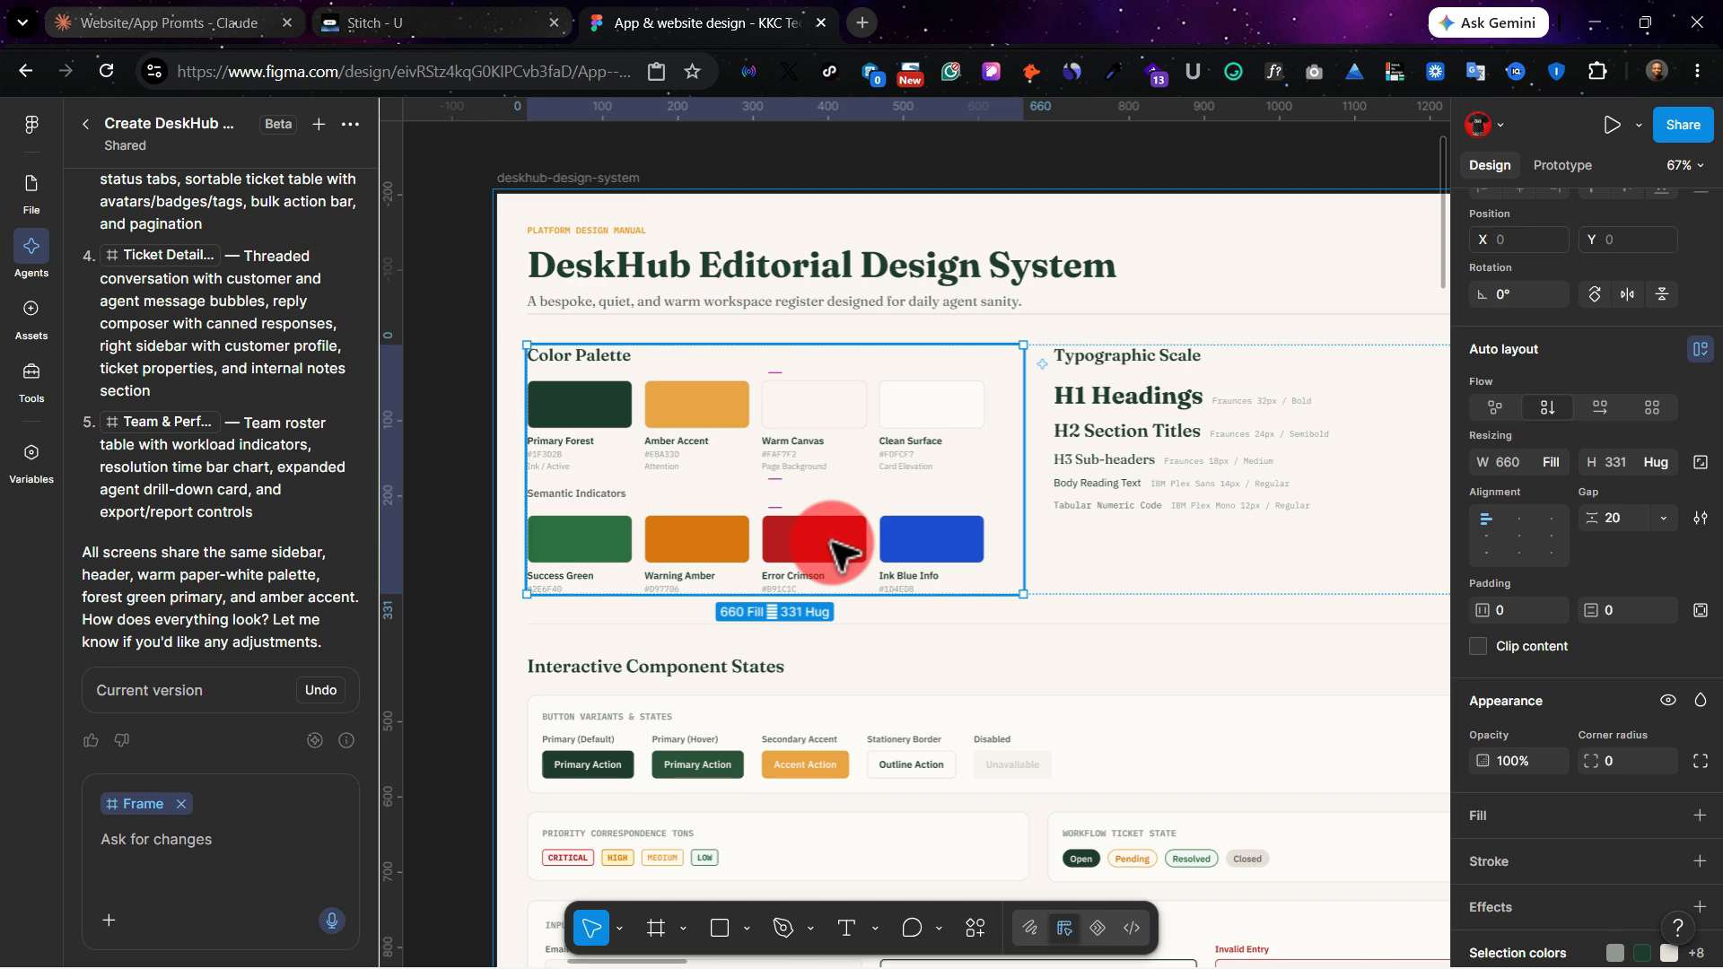
click(833, 542)
scroll(833, 542, right, 1)
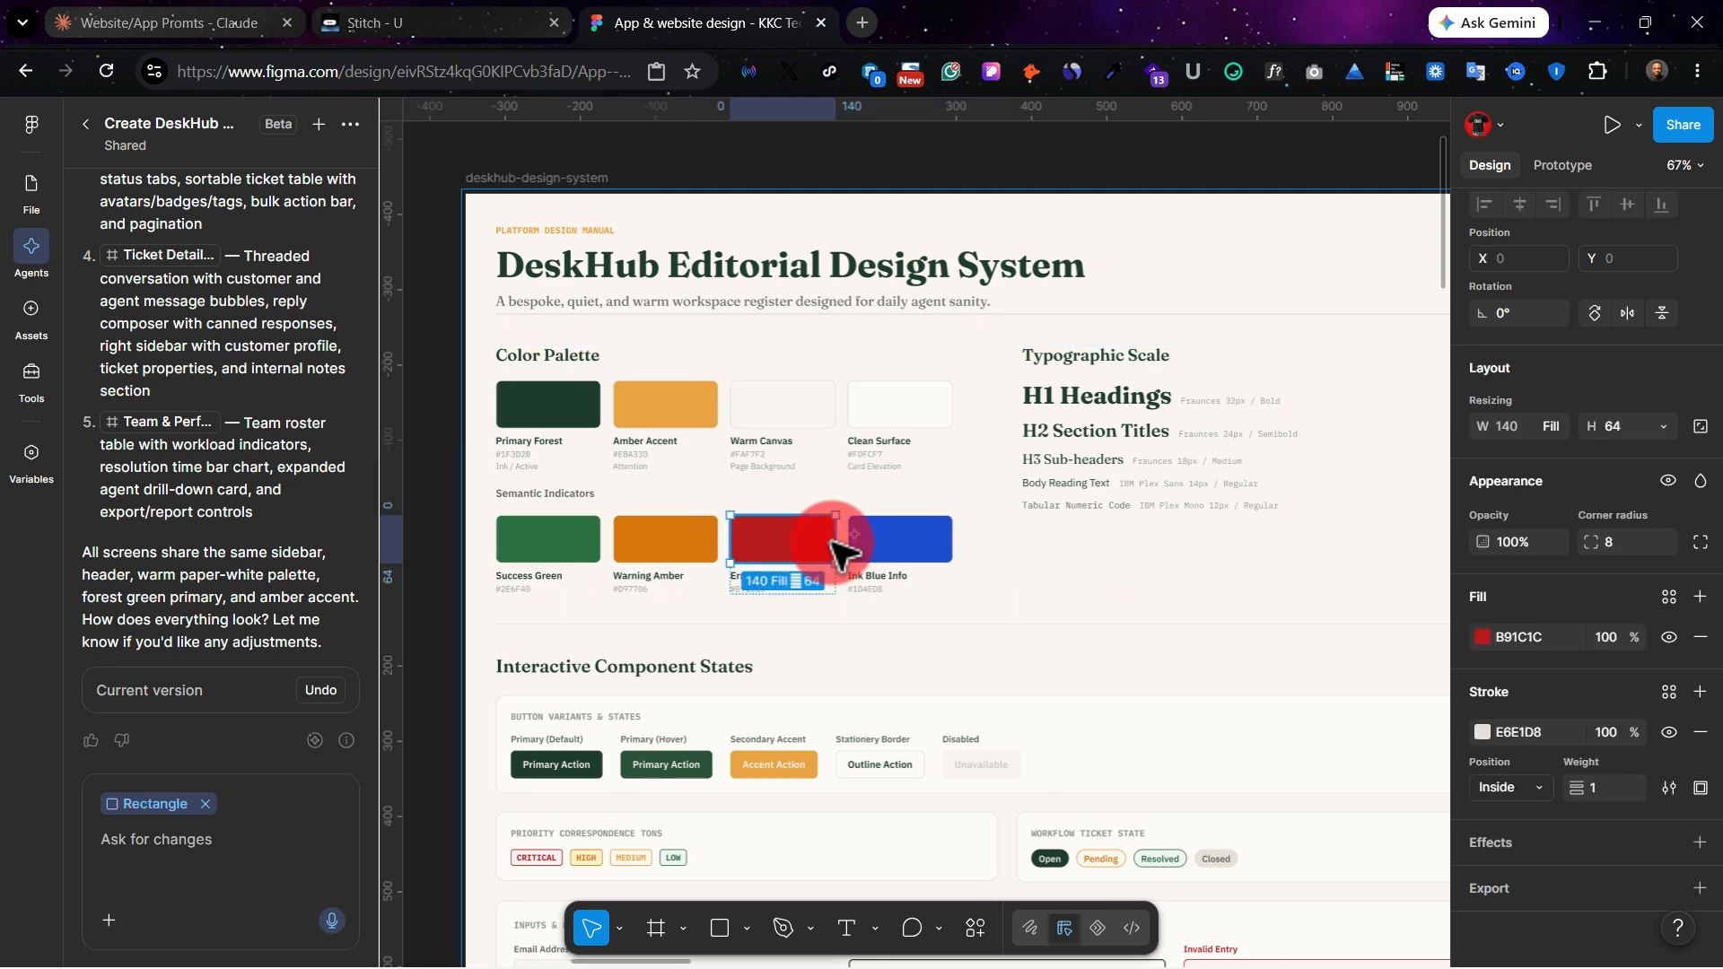
scroll(832, 542, right, 15)
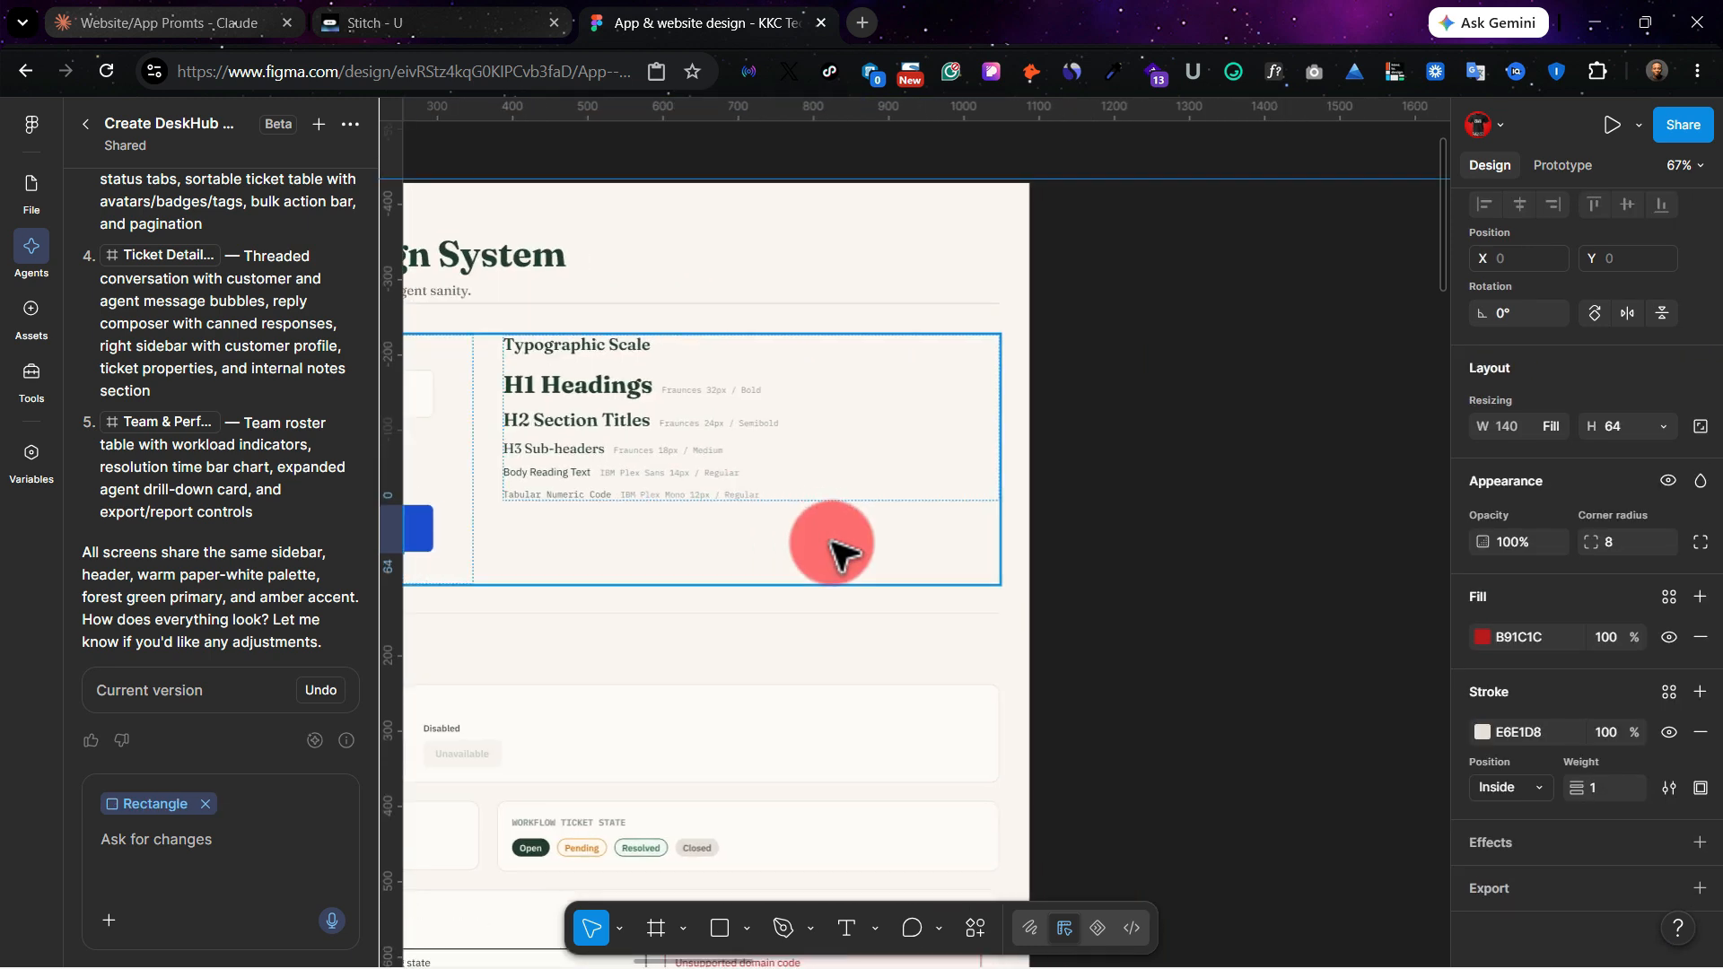
scroll(833, 542, right, 15)
scroll(833, 542, left, 20)
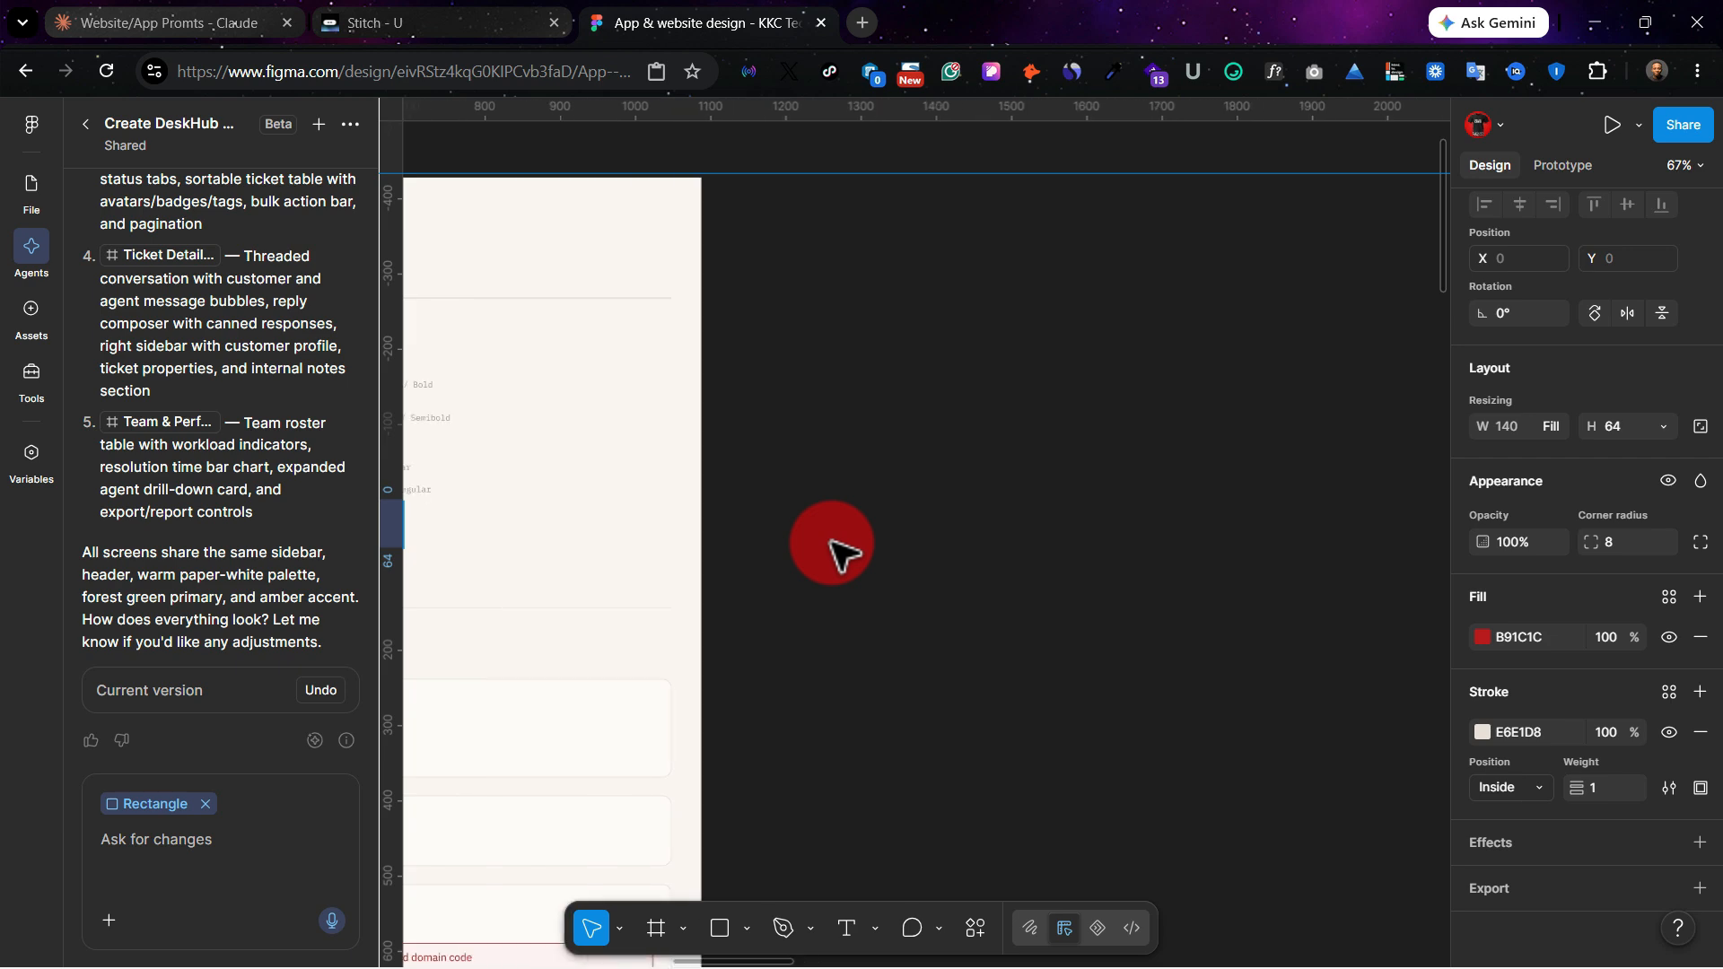
Step: Try to ungroup the deskhub-design-system frame, and undo the ungrouping
click(546, 169)
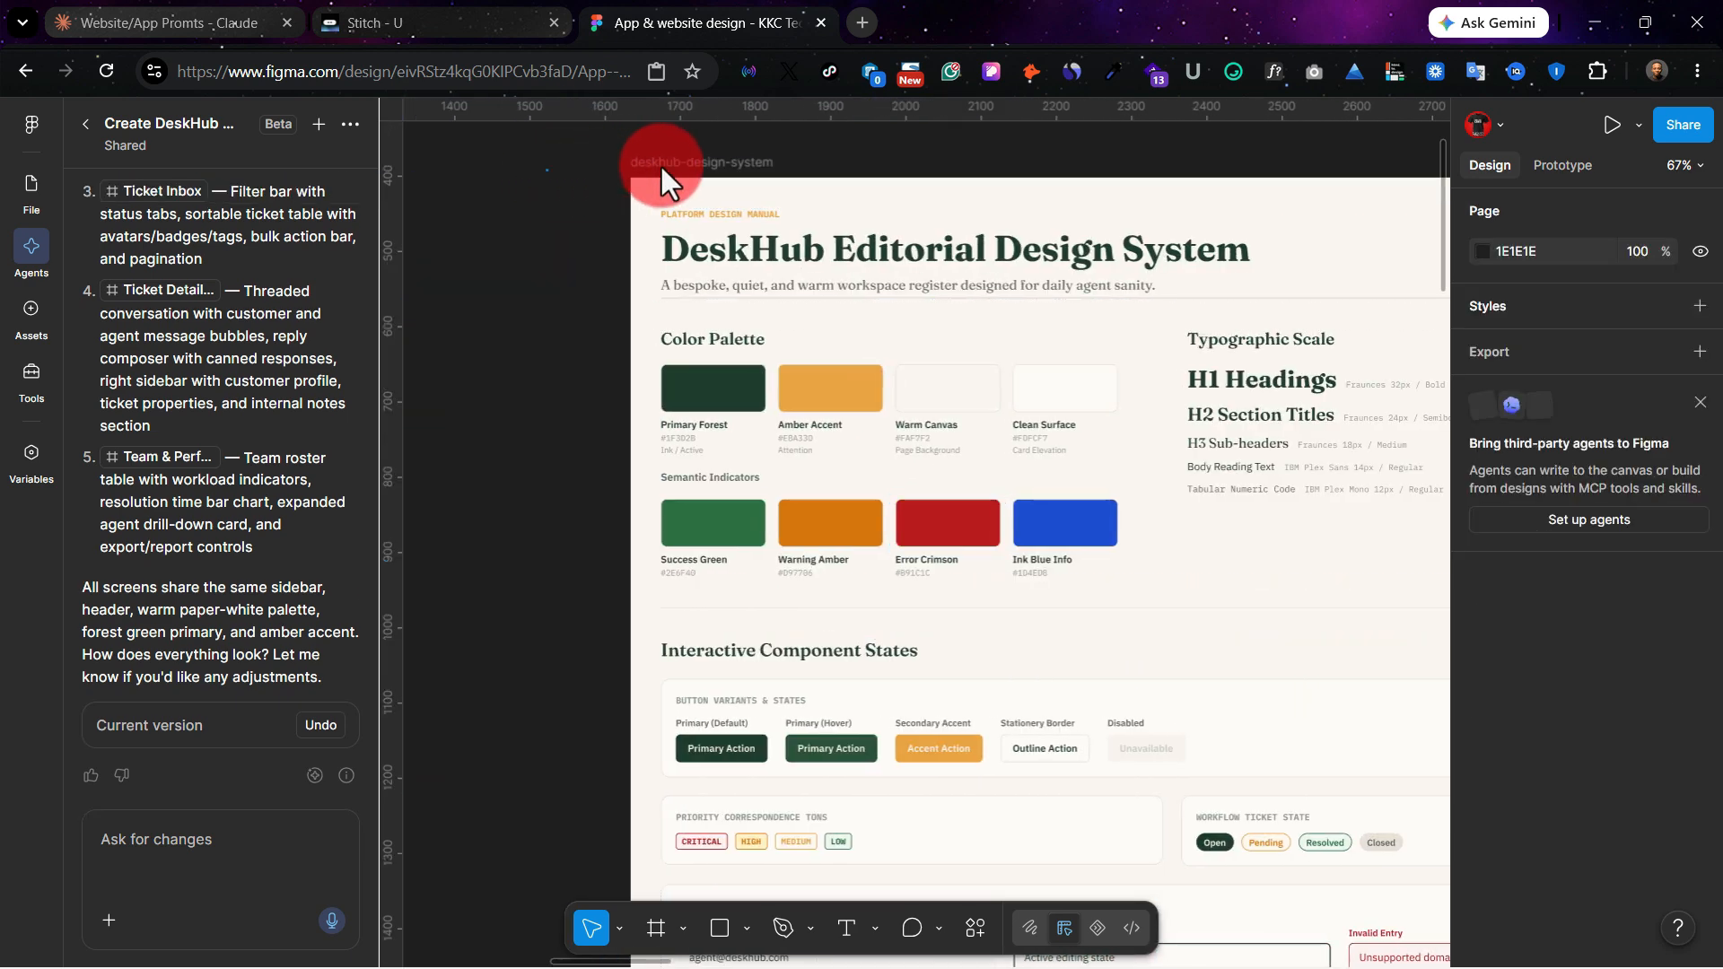
click(664, 163)
right_click(664, 163)
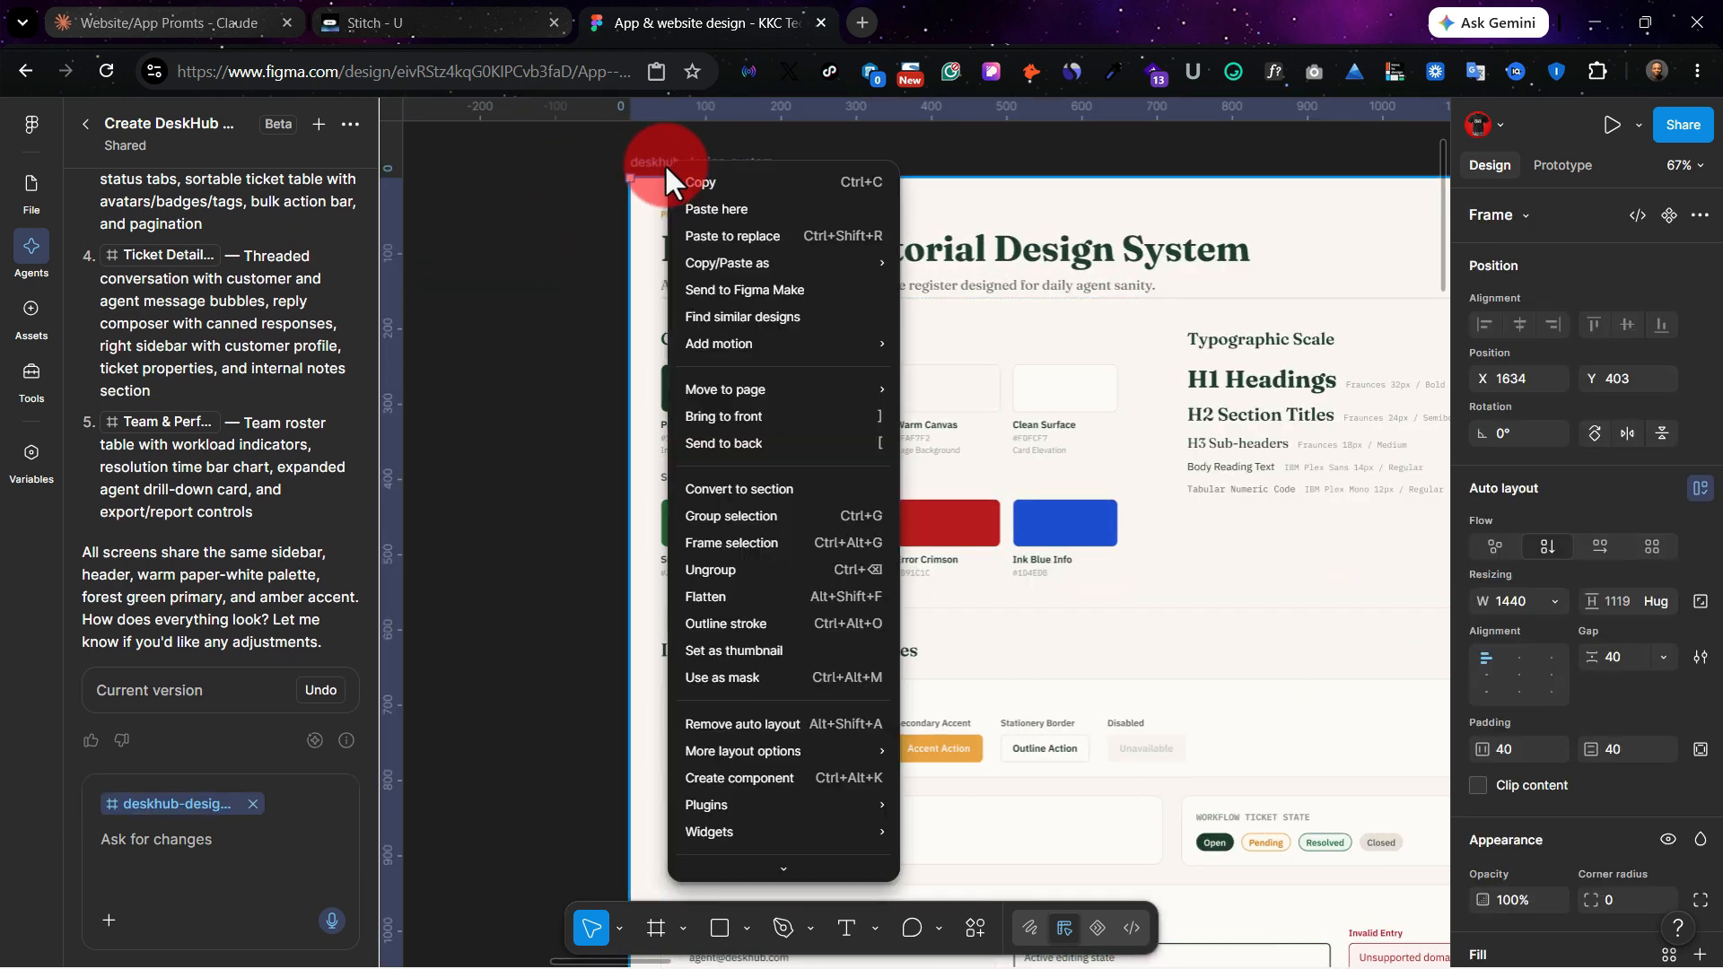
click(767, 568)
key(ctrl+z)
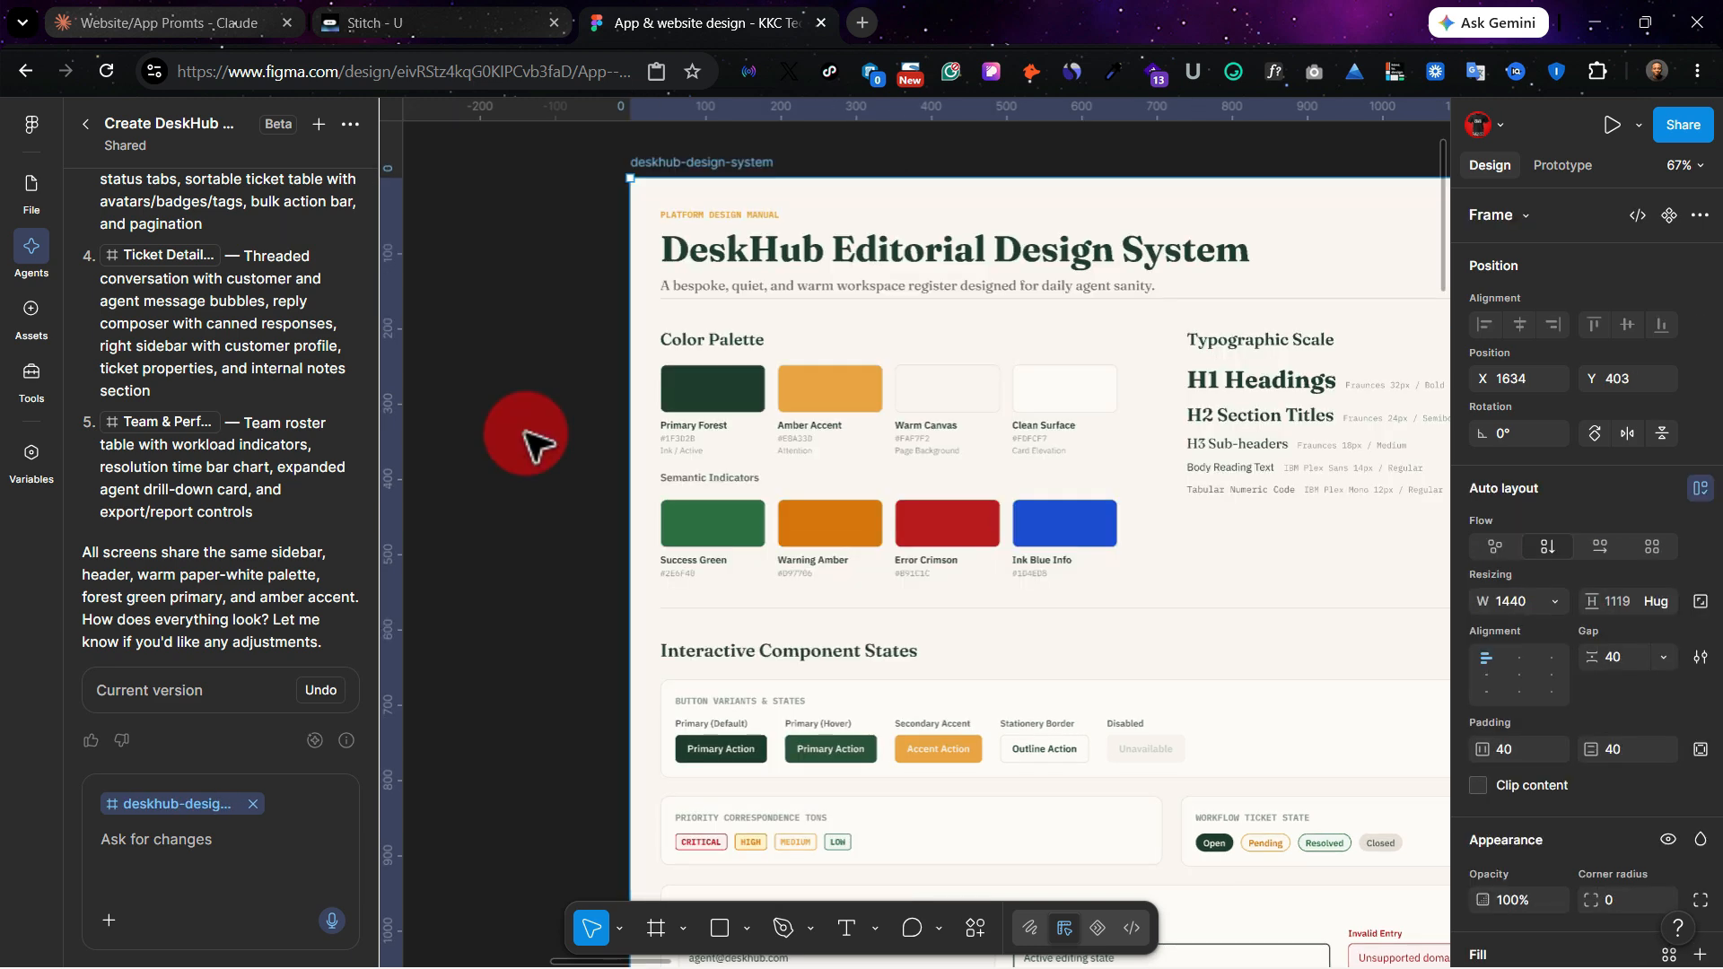
Step: Move the deskhub-design-system frame above the Figma Agent label and the deskhub-overview-dashboard frame directly below the label
scroll(525, 432, down, 5)
drag(869, 420, 837, 159)
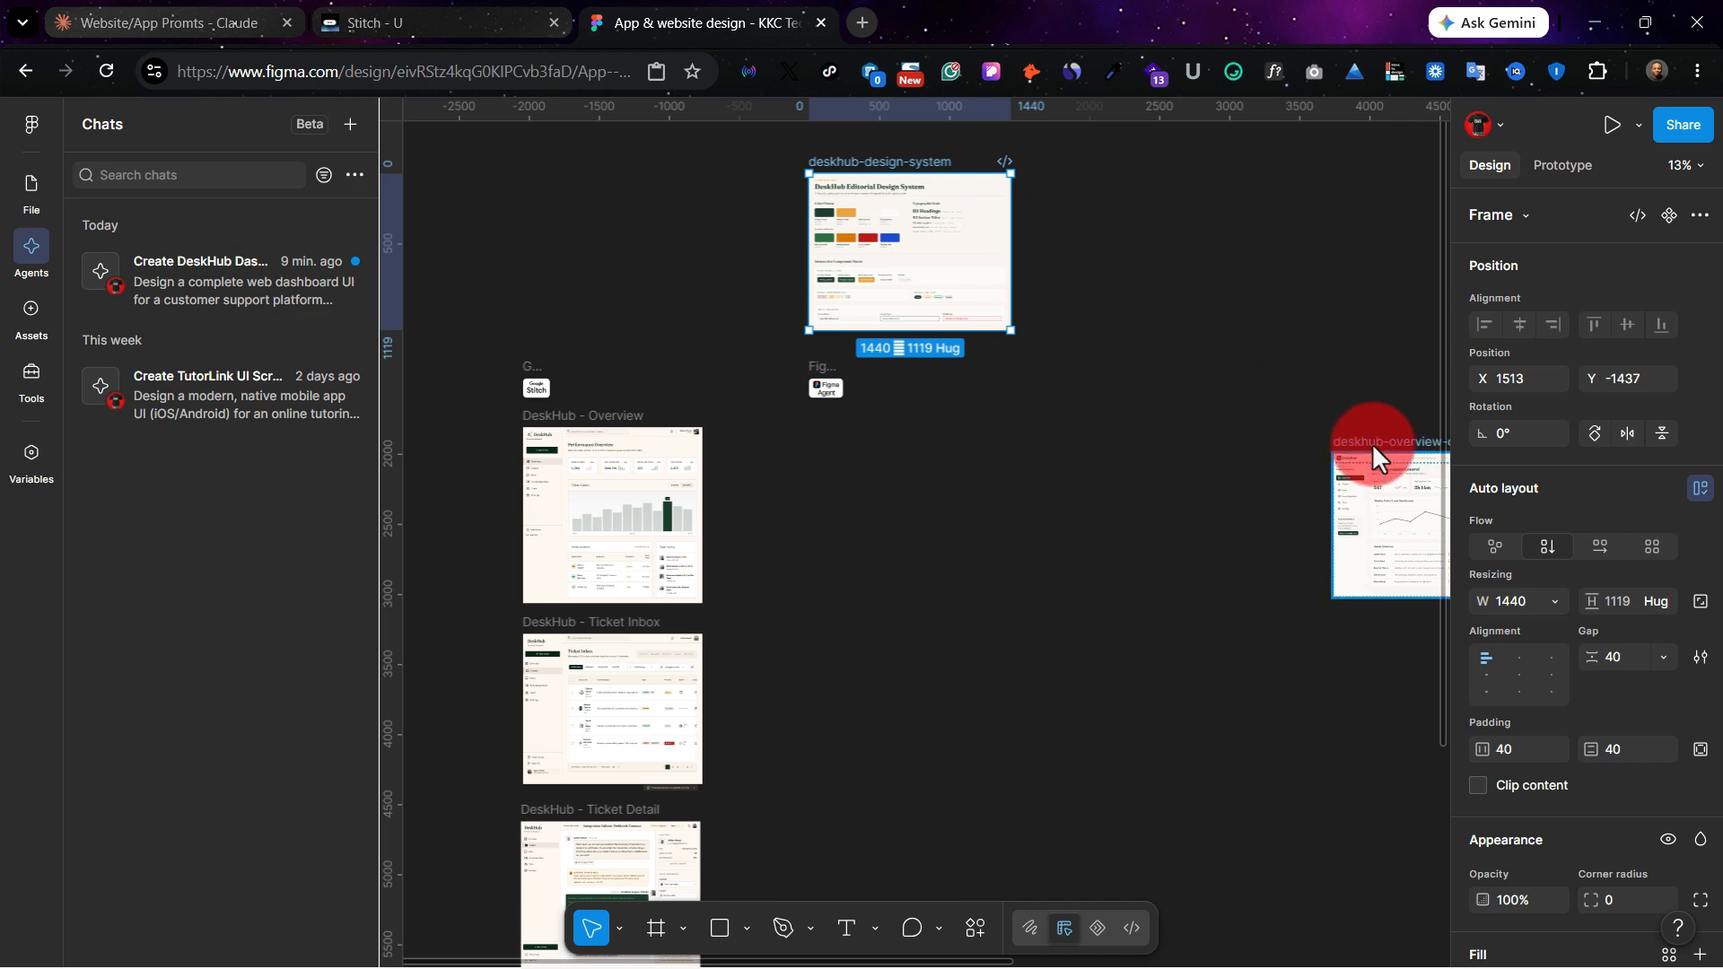
drag(1373, 458, 768, 421)
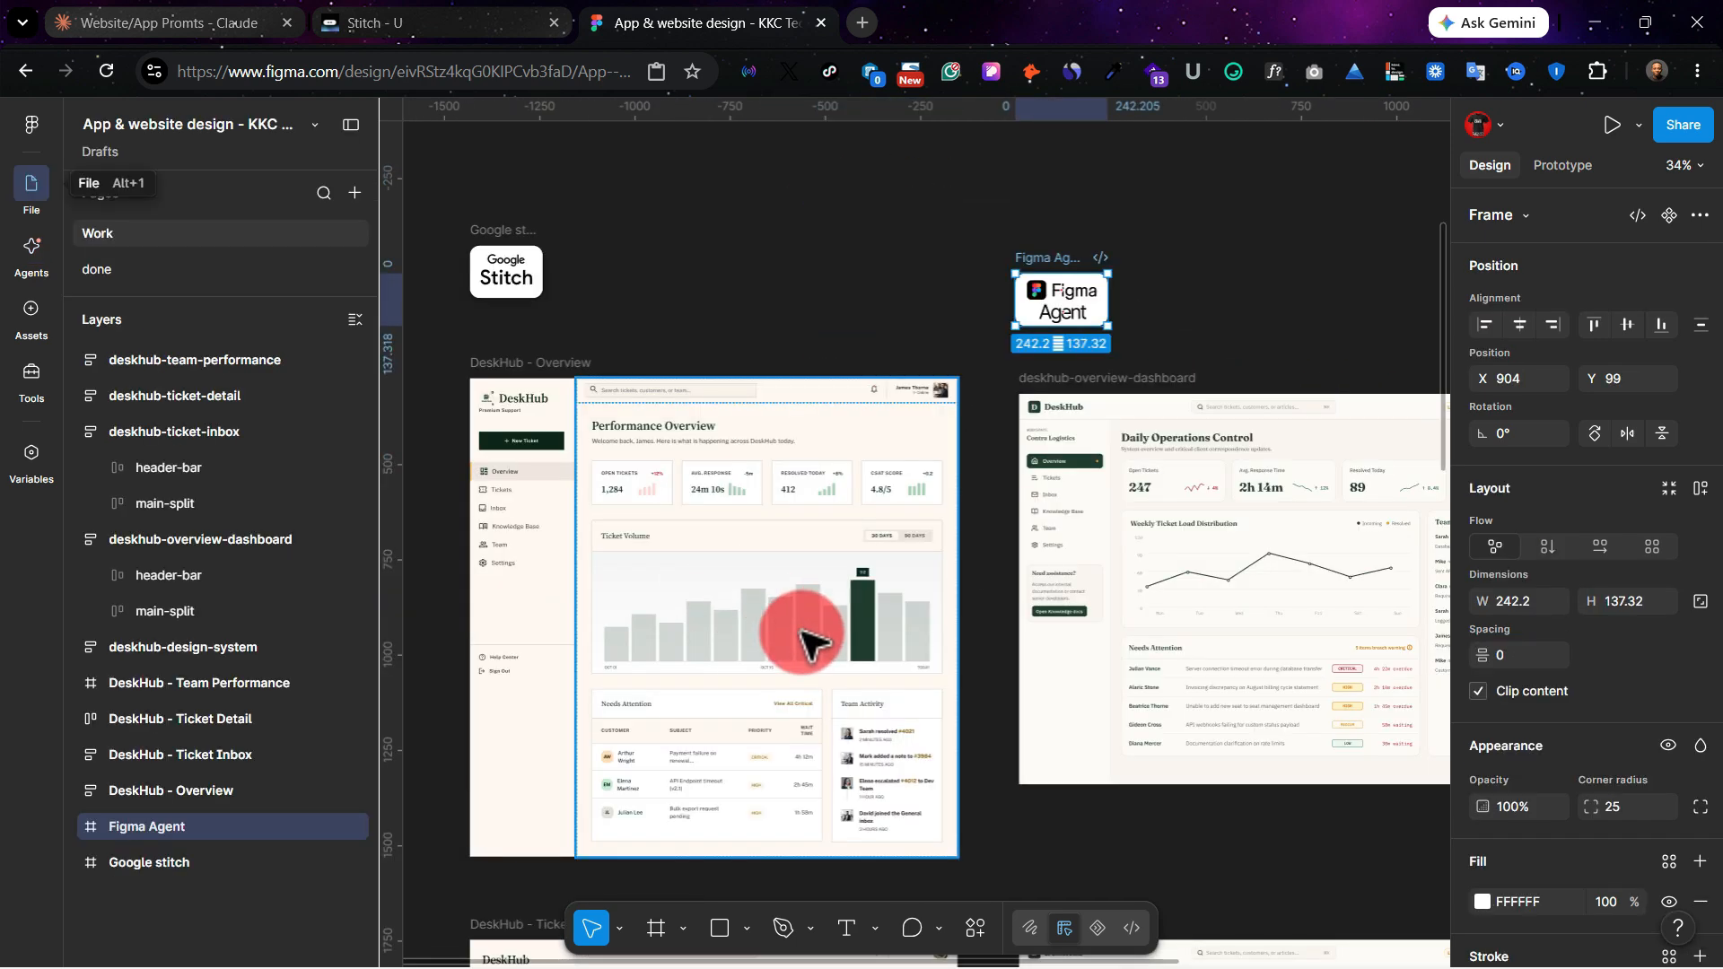
Step: Compare the Google Stitch overview screen with the Figma Agent overview dashboard up close, including sidebar, KPI cards and charts
scroll(803, 639, up, 5)
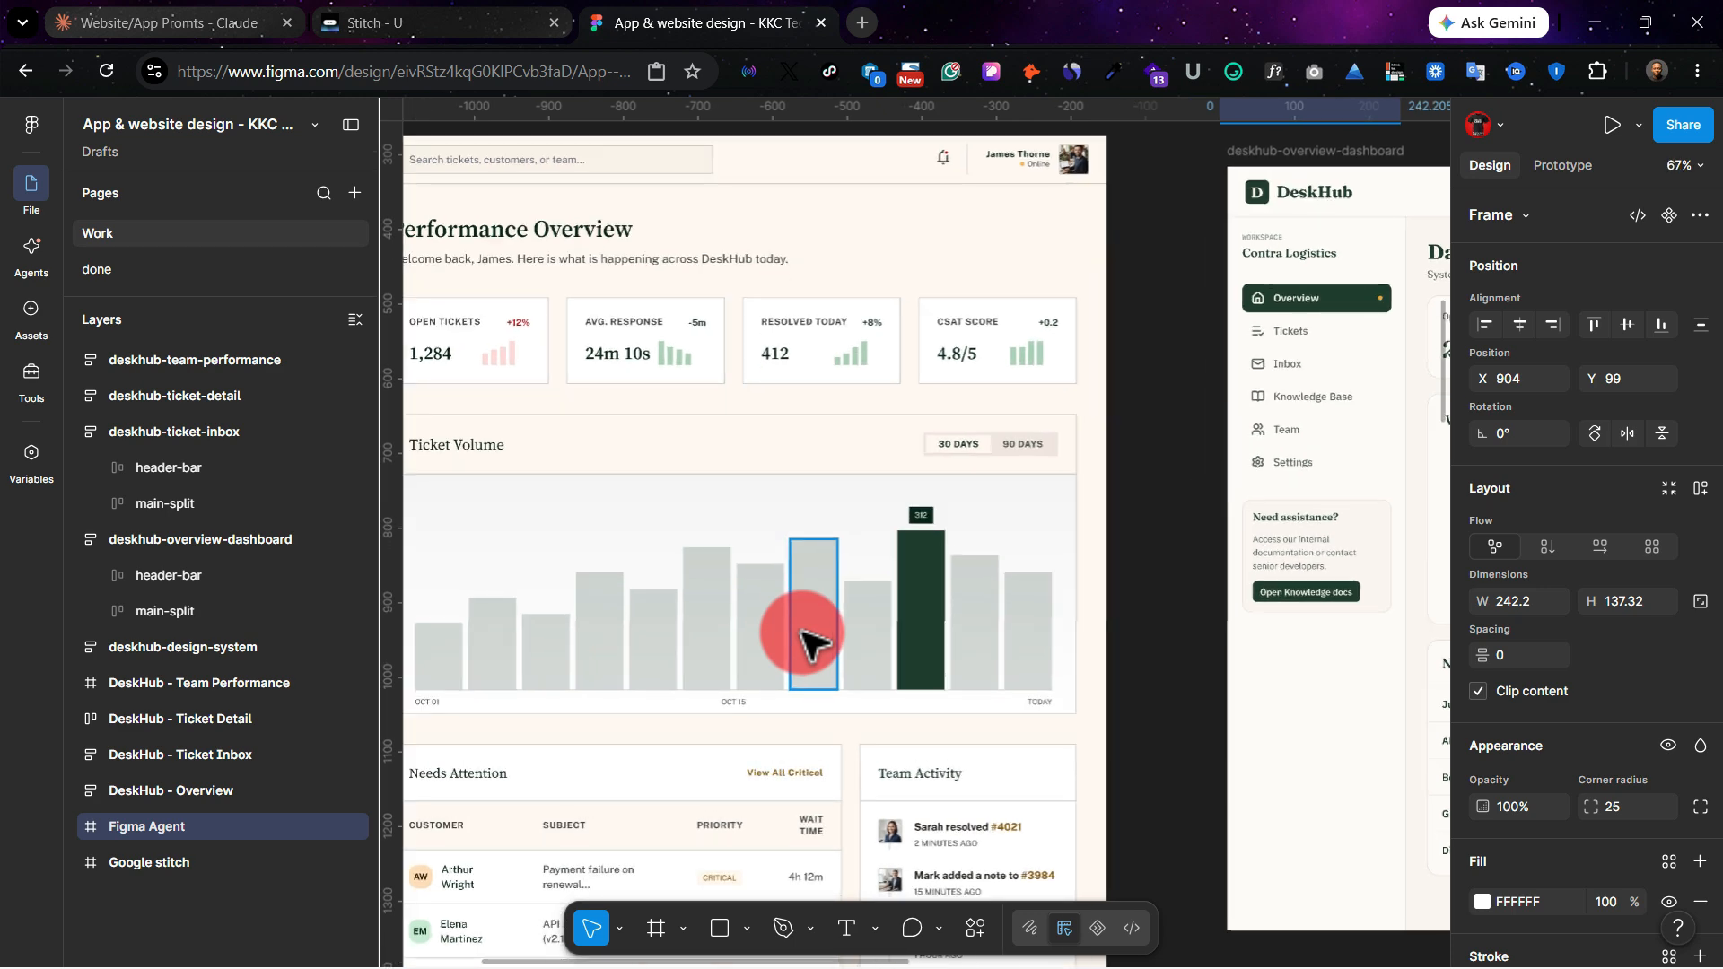
scroll(673, 527, right, 10)
scroll(673, 520, up, 1)
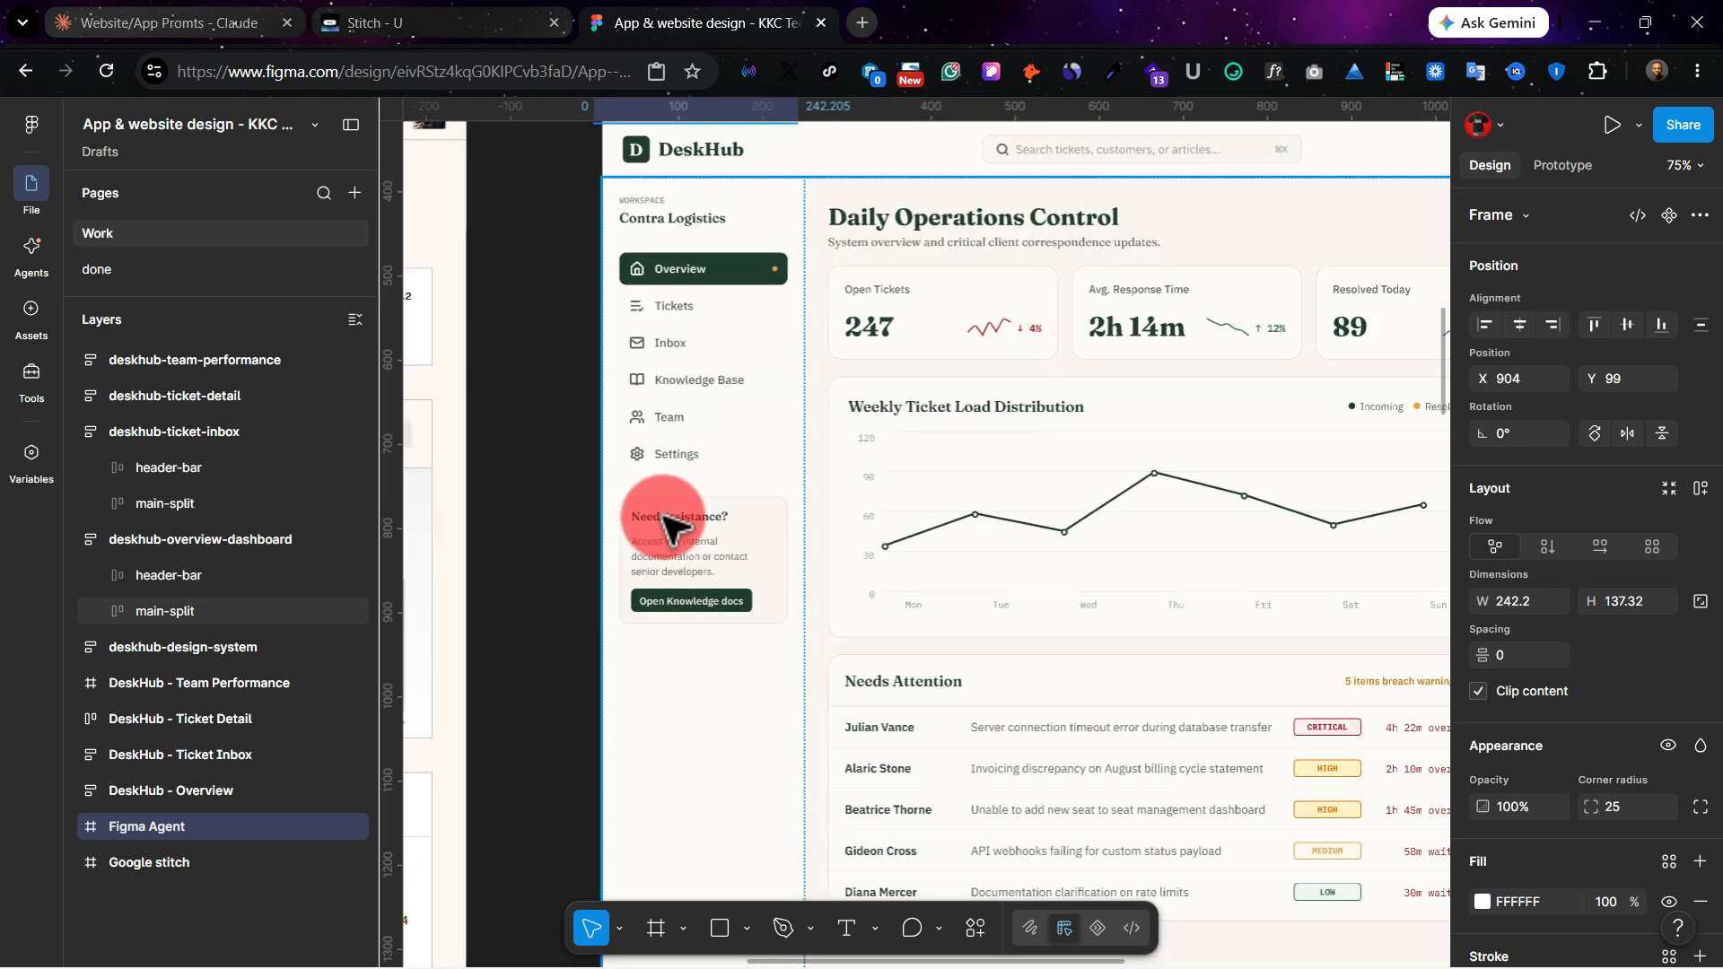
scroll(673, 525, up, 2)
scroll(677, 502, up, 2)
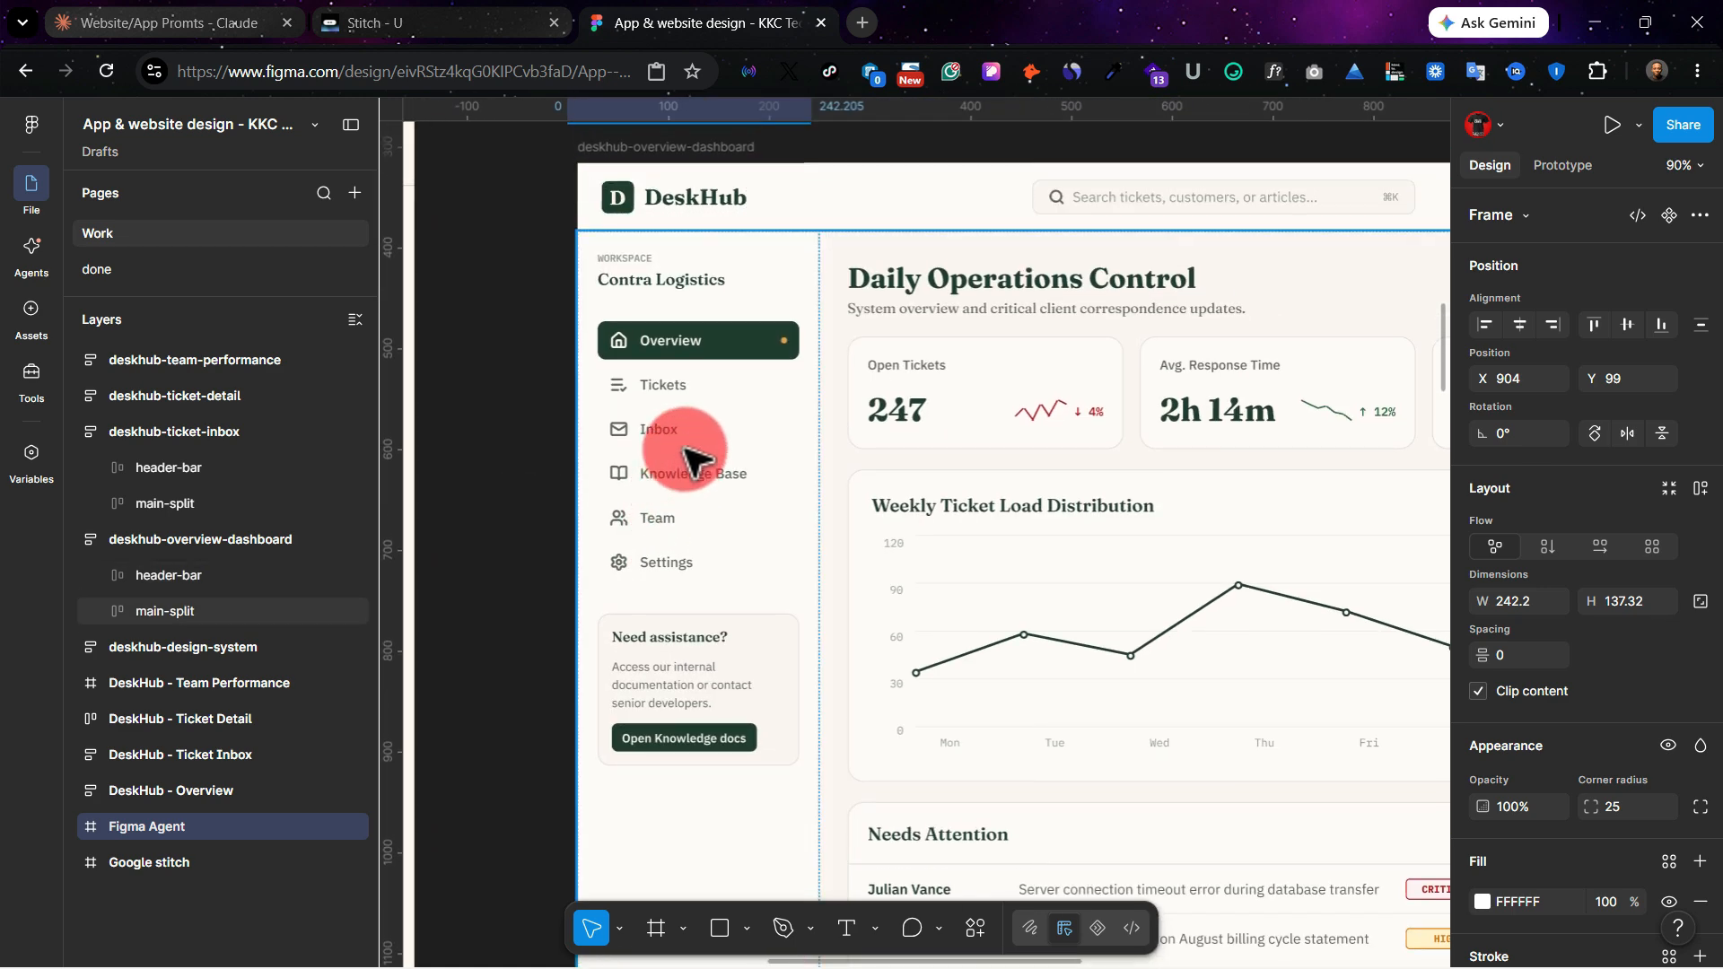
scroll(705, 415, right, 5)
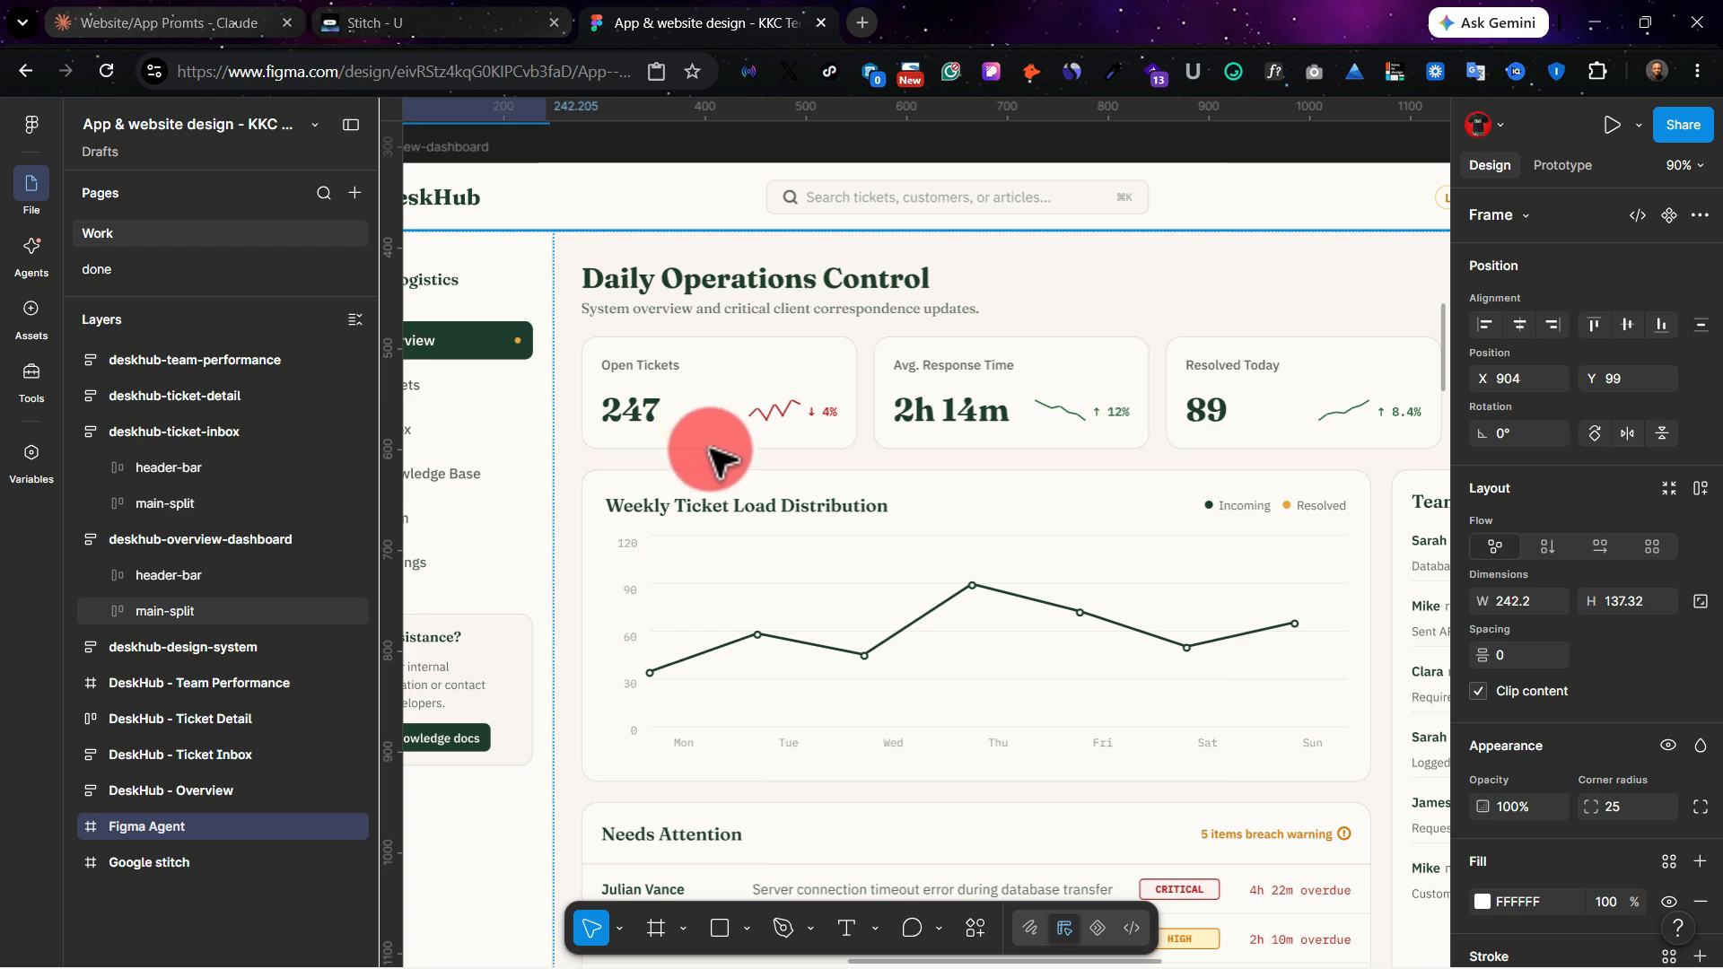
Step: Compare the remaining KPI cards, ticket load chart, Needs Attention list and Team Dispatch feed of the Figma Agent overview with the Google Stitch version
scroll(722, 476, right, 7)
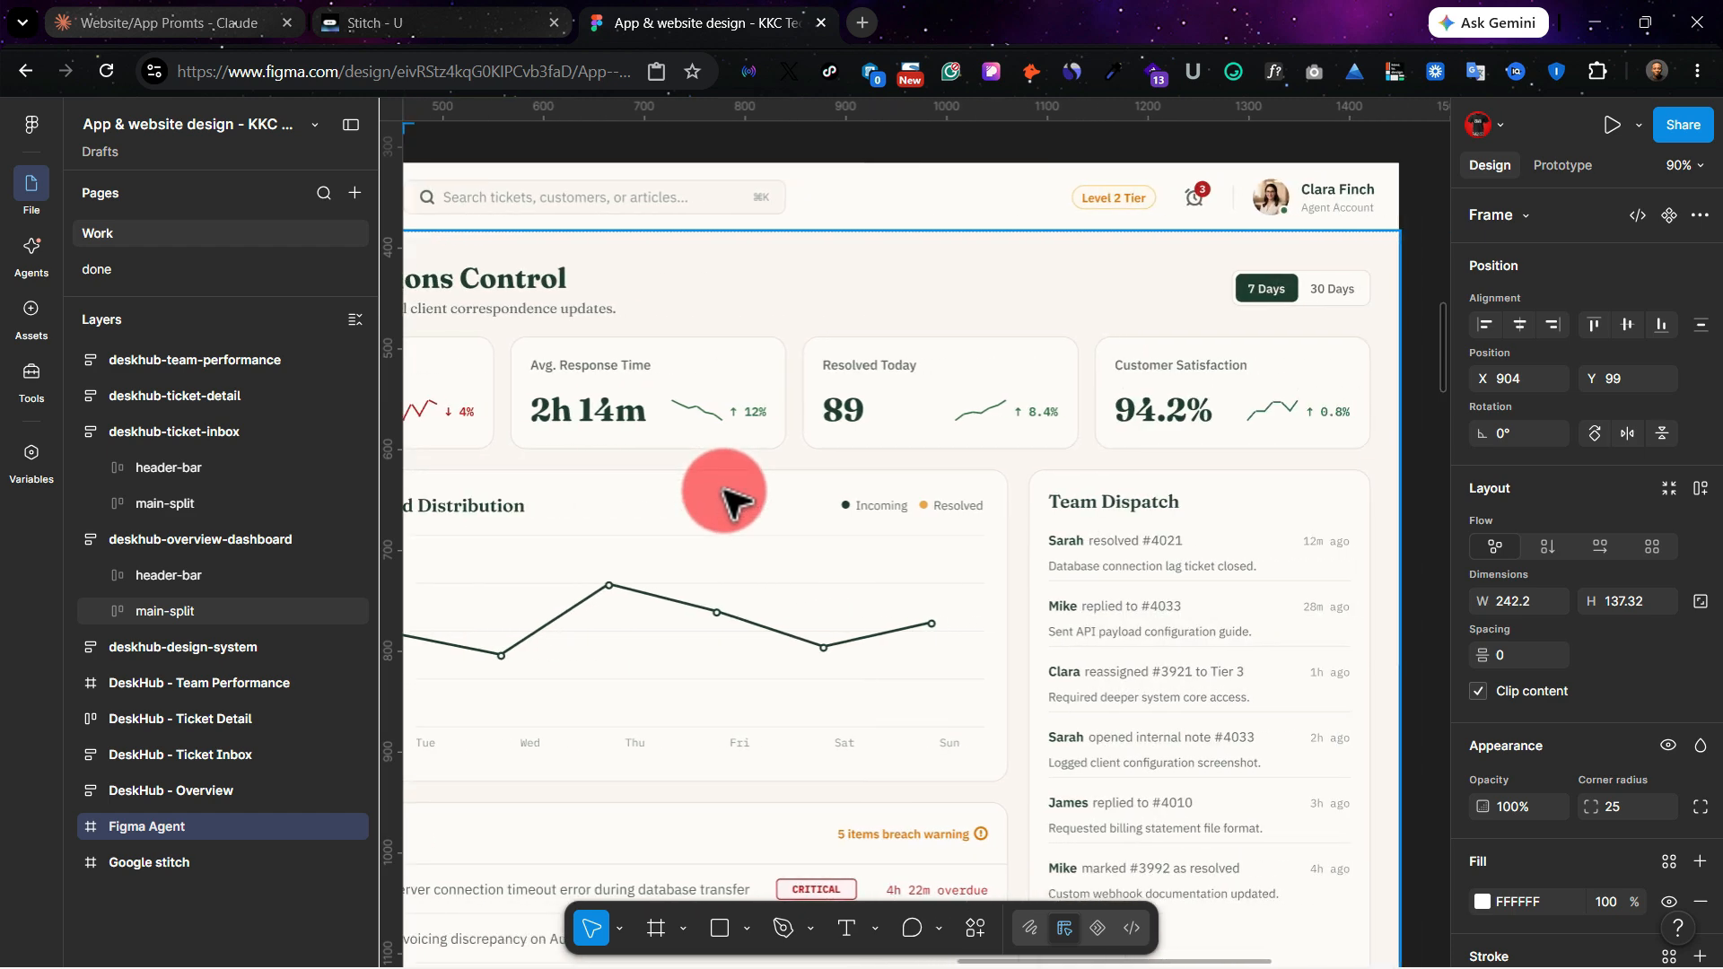
scroll(725, 492, left, 20)
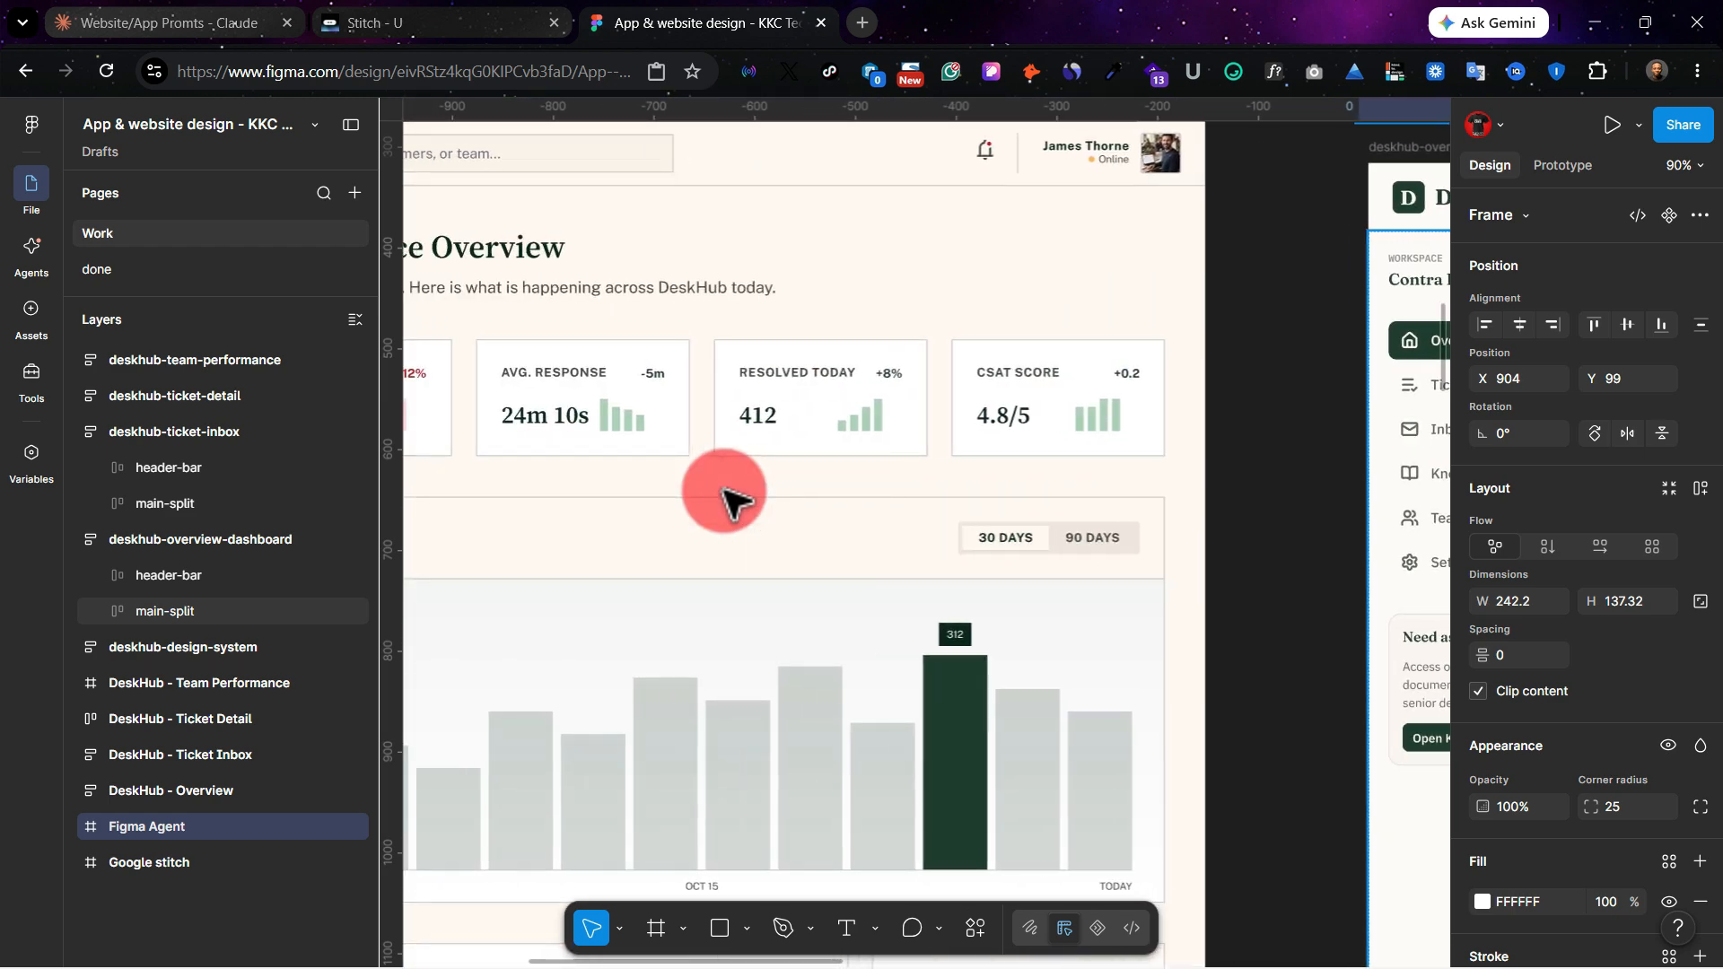
scroll(725, 492, left, 7)
scroll(725, 493, right, 18)
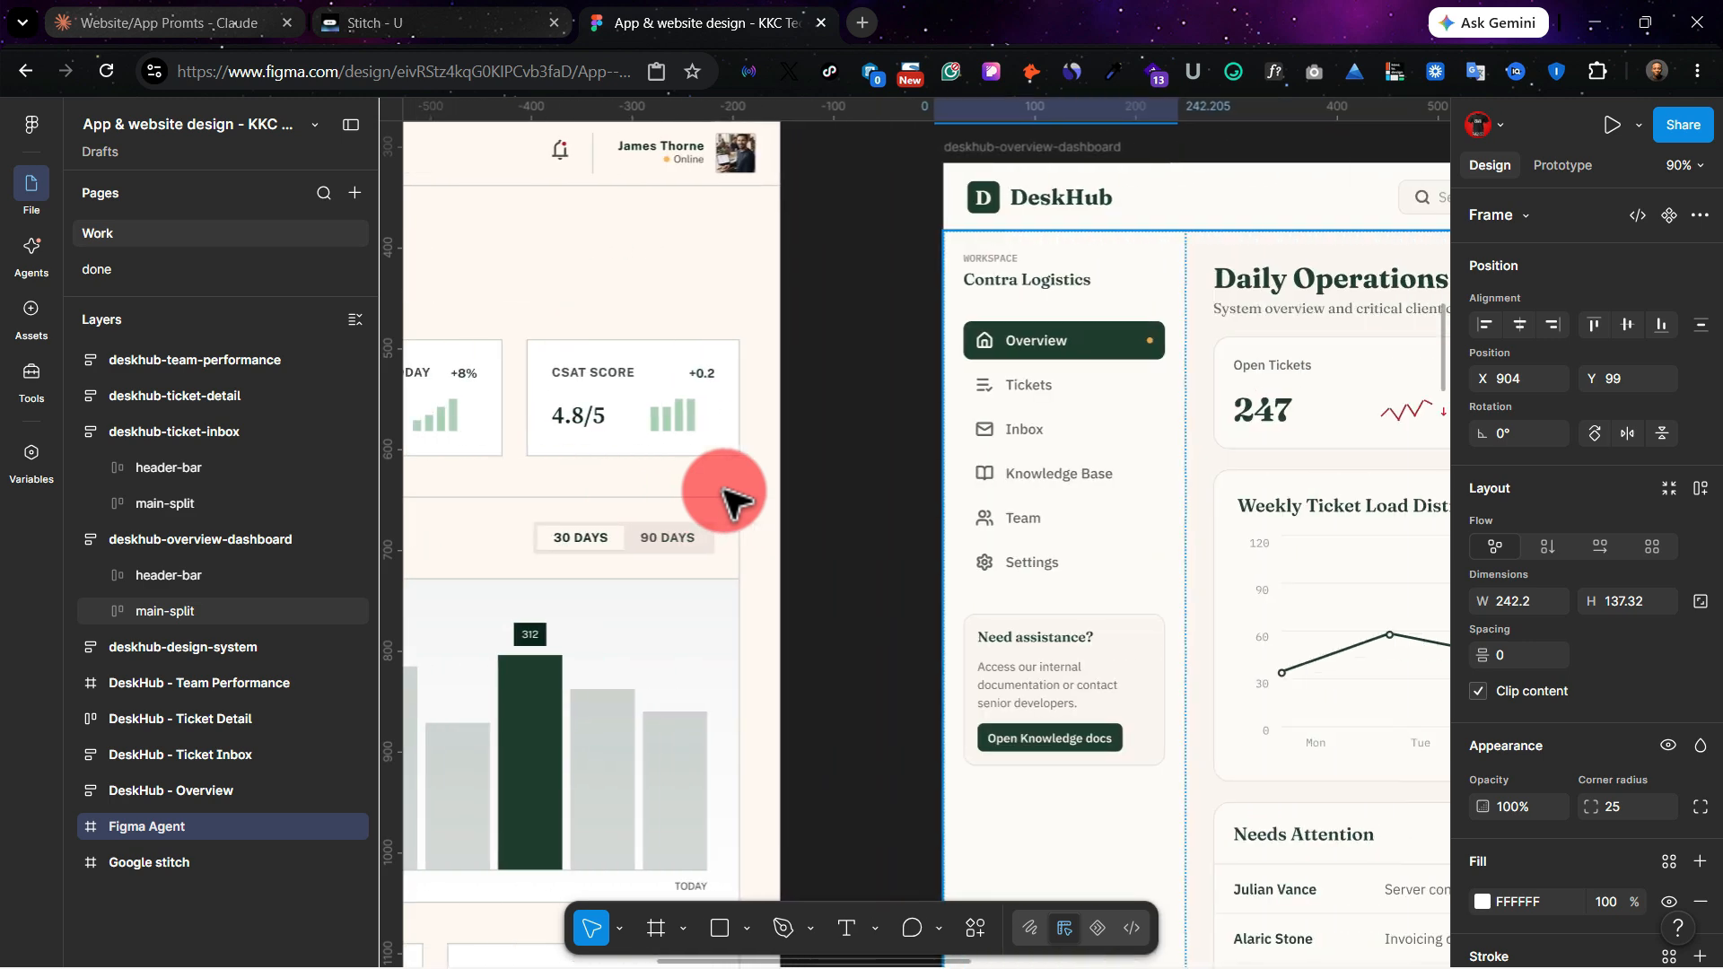
scroll(725, 492, right, 10)
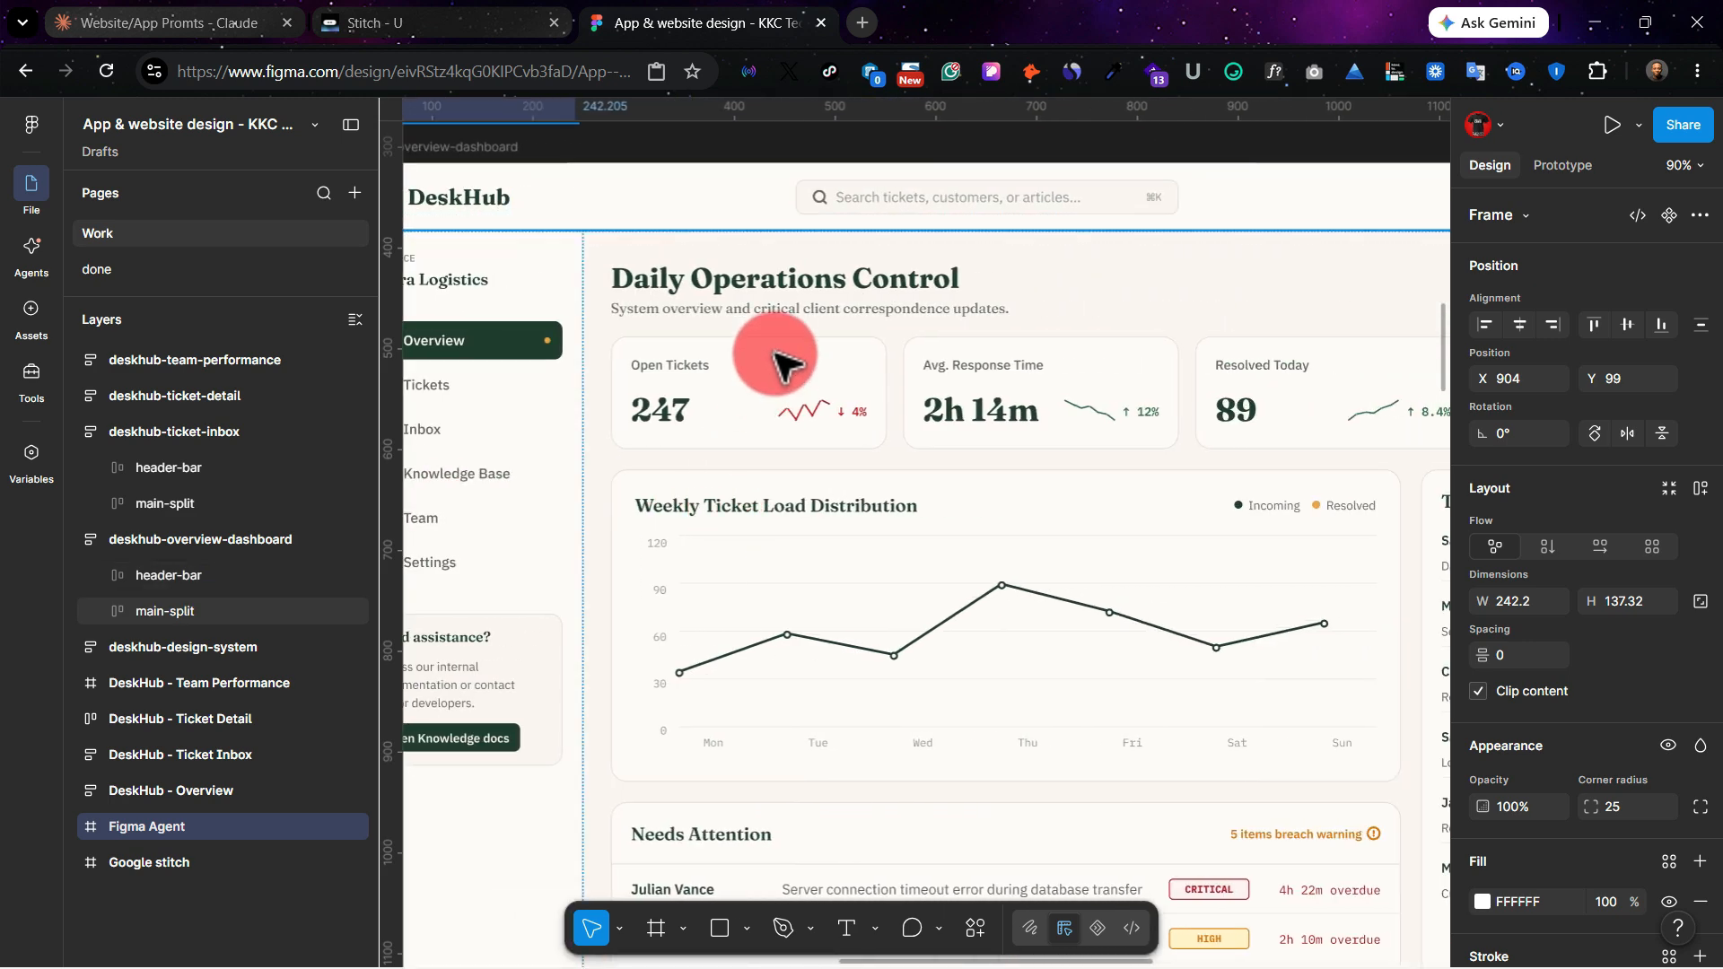
scroll(778, 354, down, 5)
scroll(788, 467, right, 8)
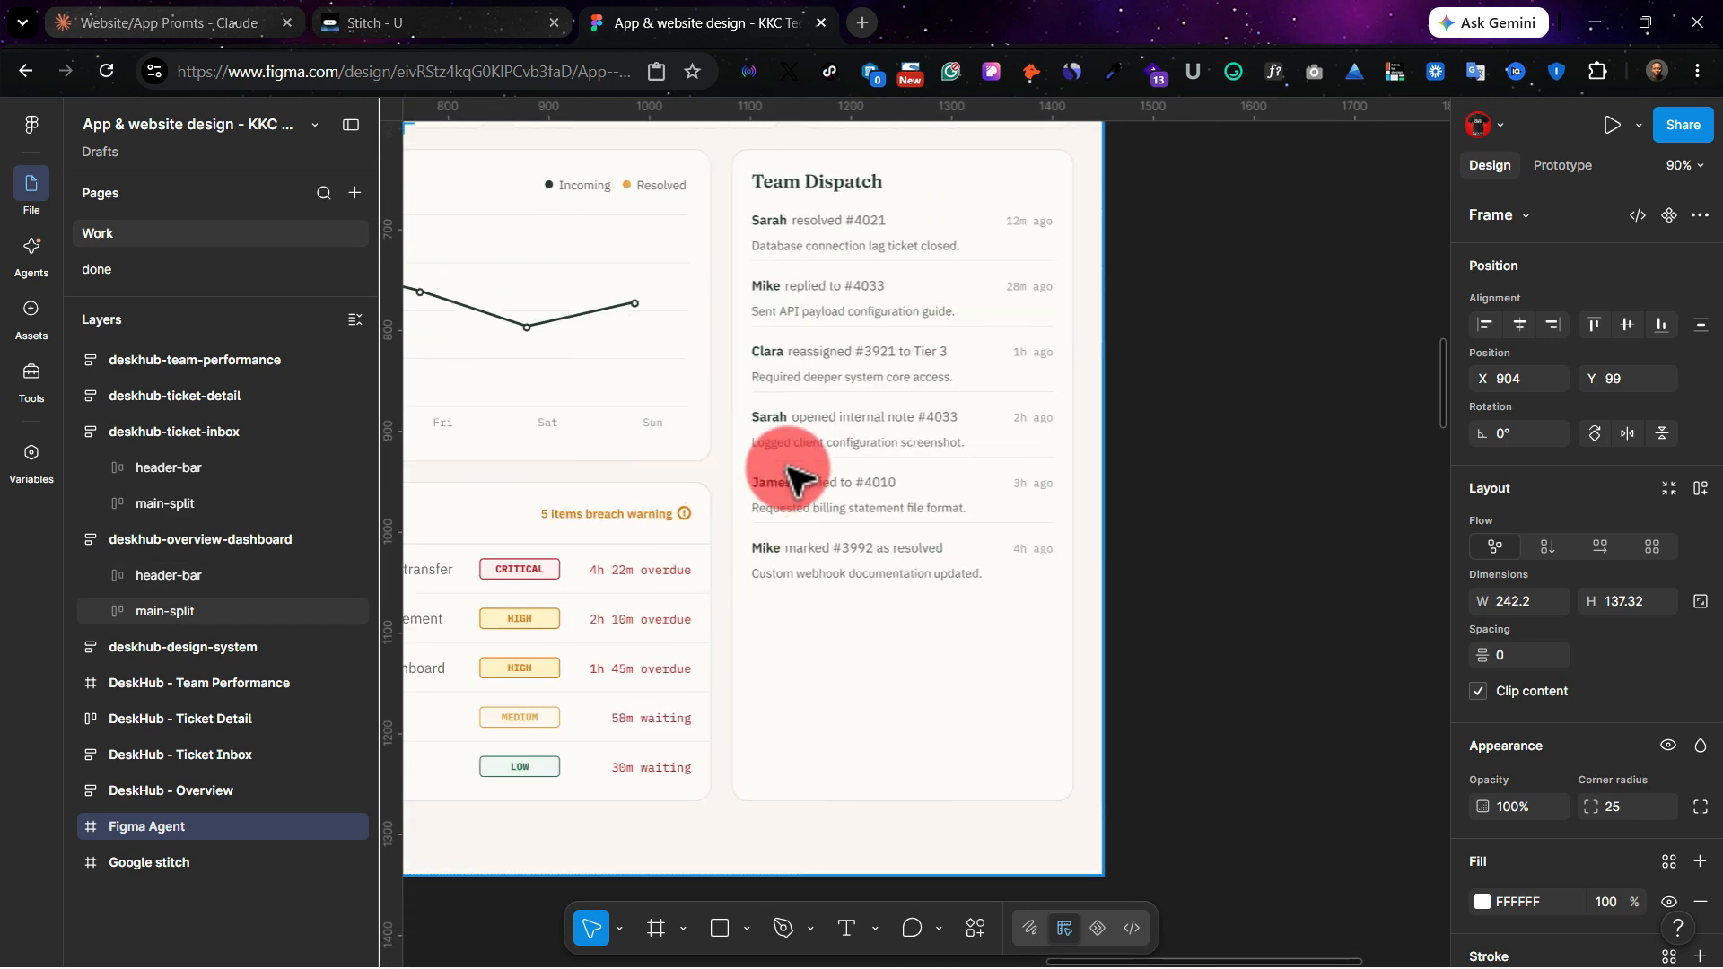
Step: Examine the Figma Agent deskhub-ticket-inbox screen, including its status filters, bulk actions, ticket table columns and pagination
scroll(787, 468, left, 10)
scroll(789, 472, down, 4)
scroll(789, 471, down, 15)
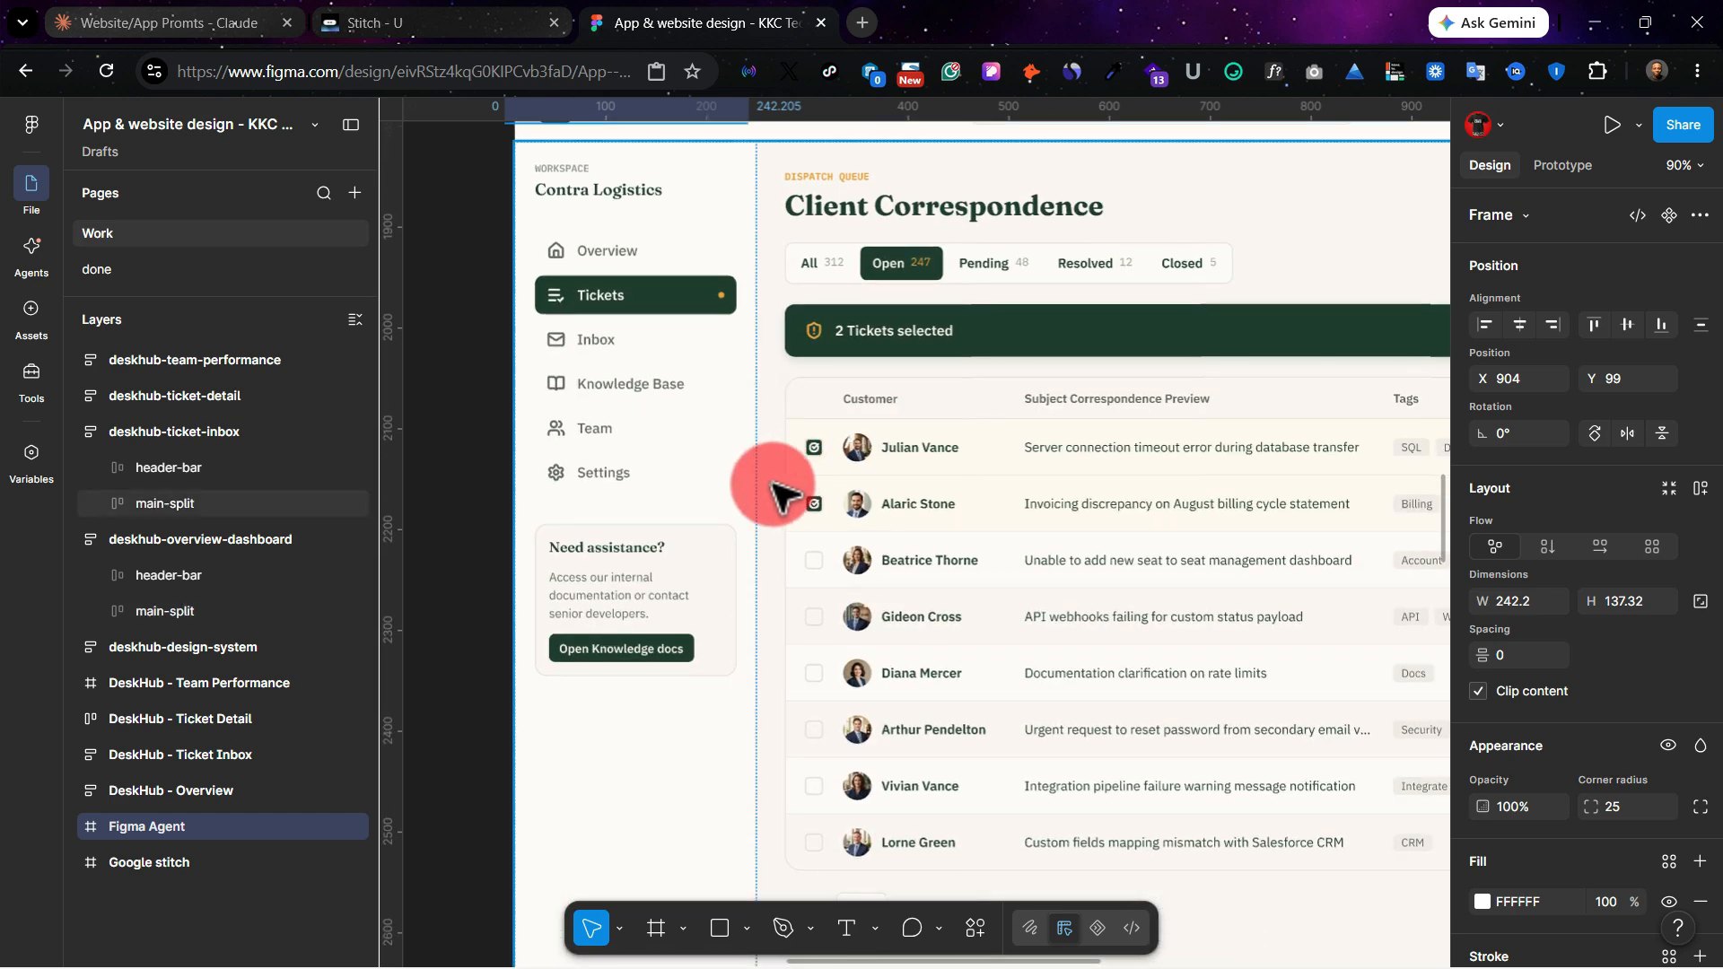
scroll(722, 543, right, 3)
scroll(722, 543, right, 2)
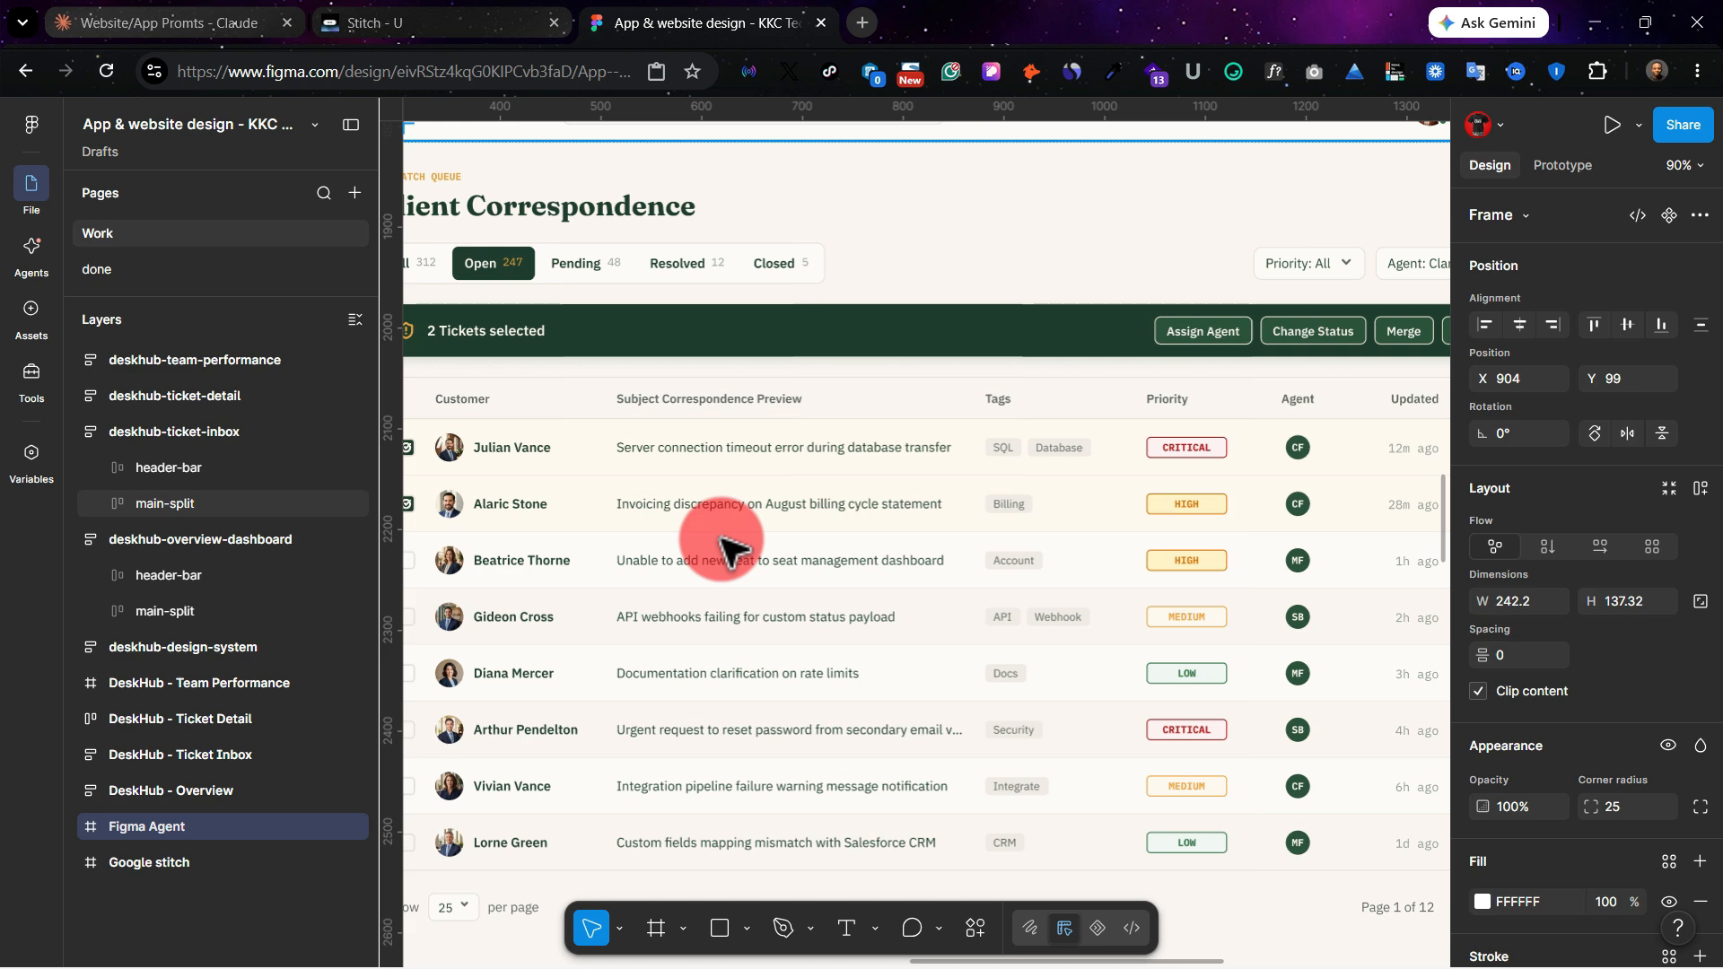
scroll(729, 545, left, 1)
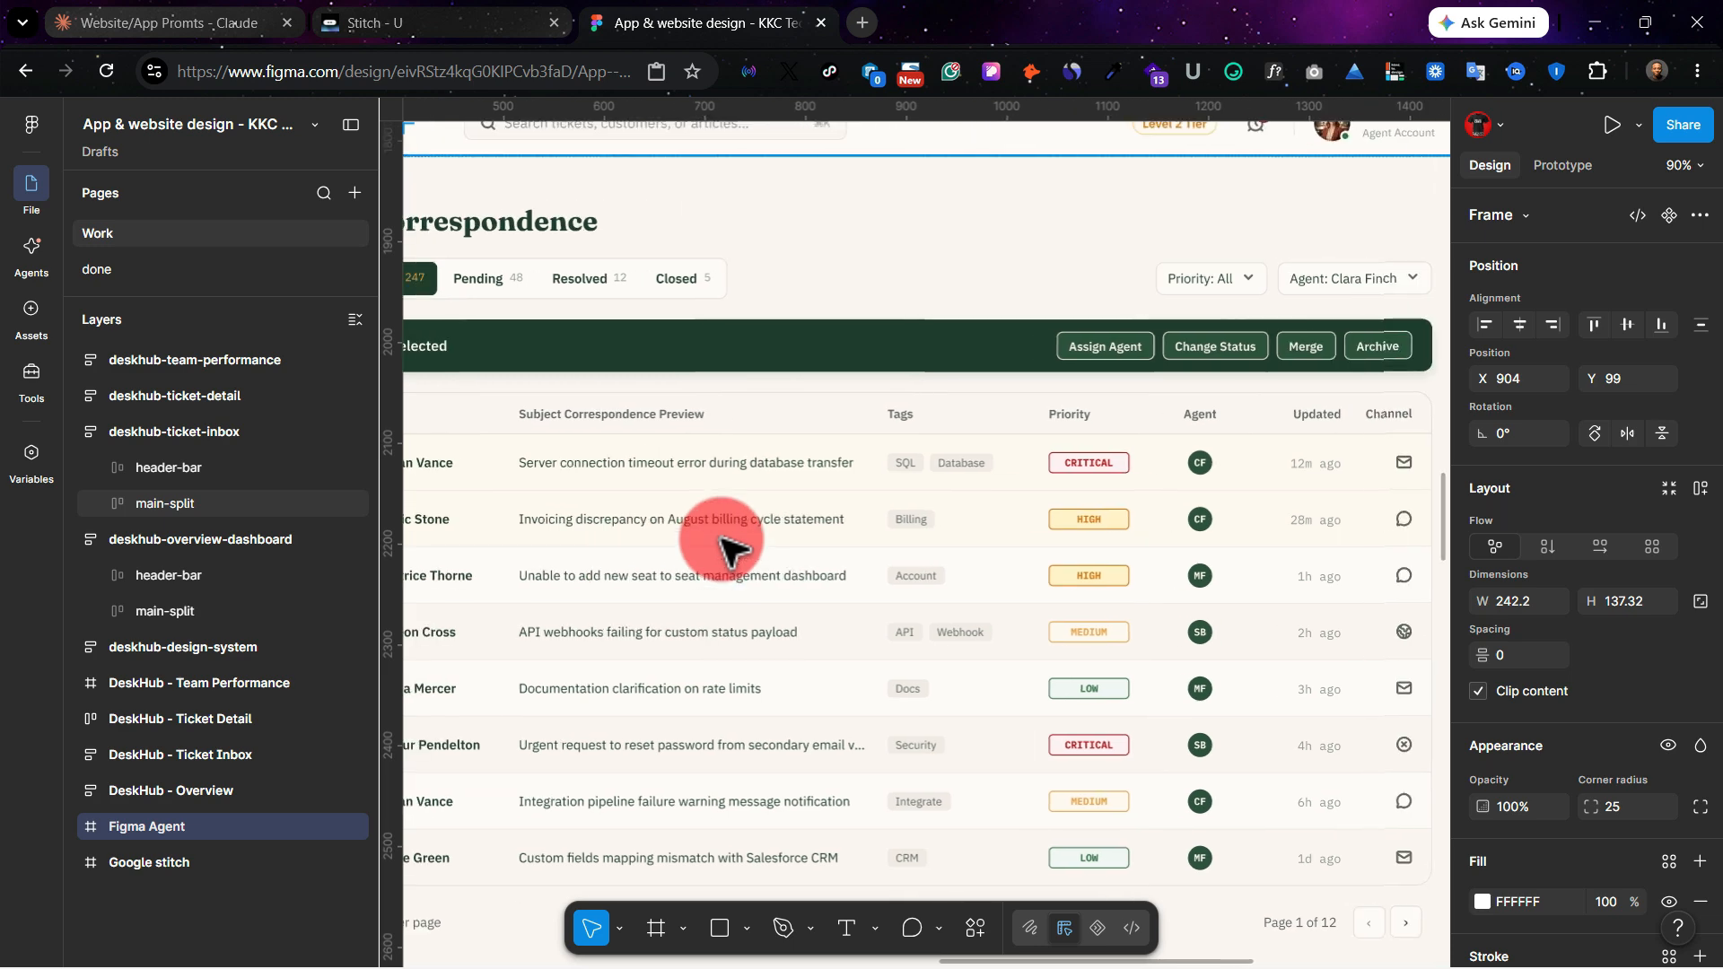
scroll(776, 529, down, 3)
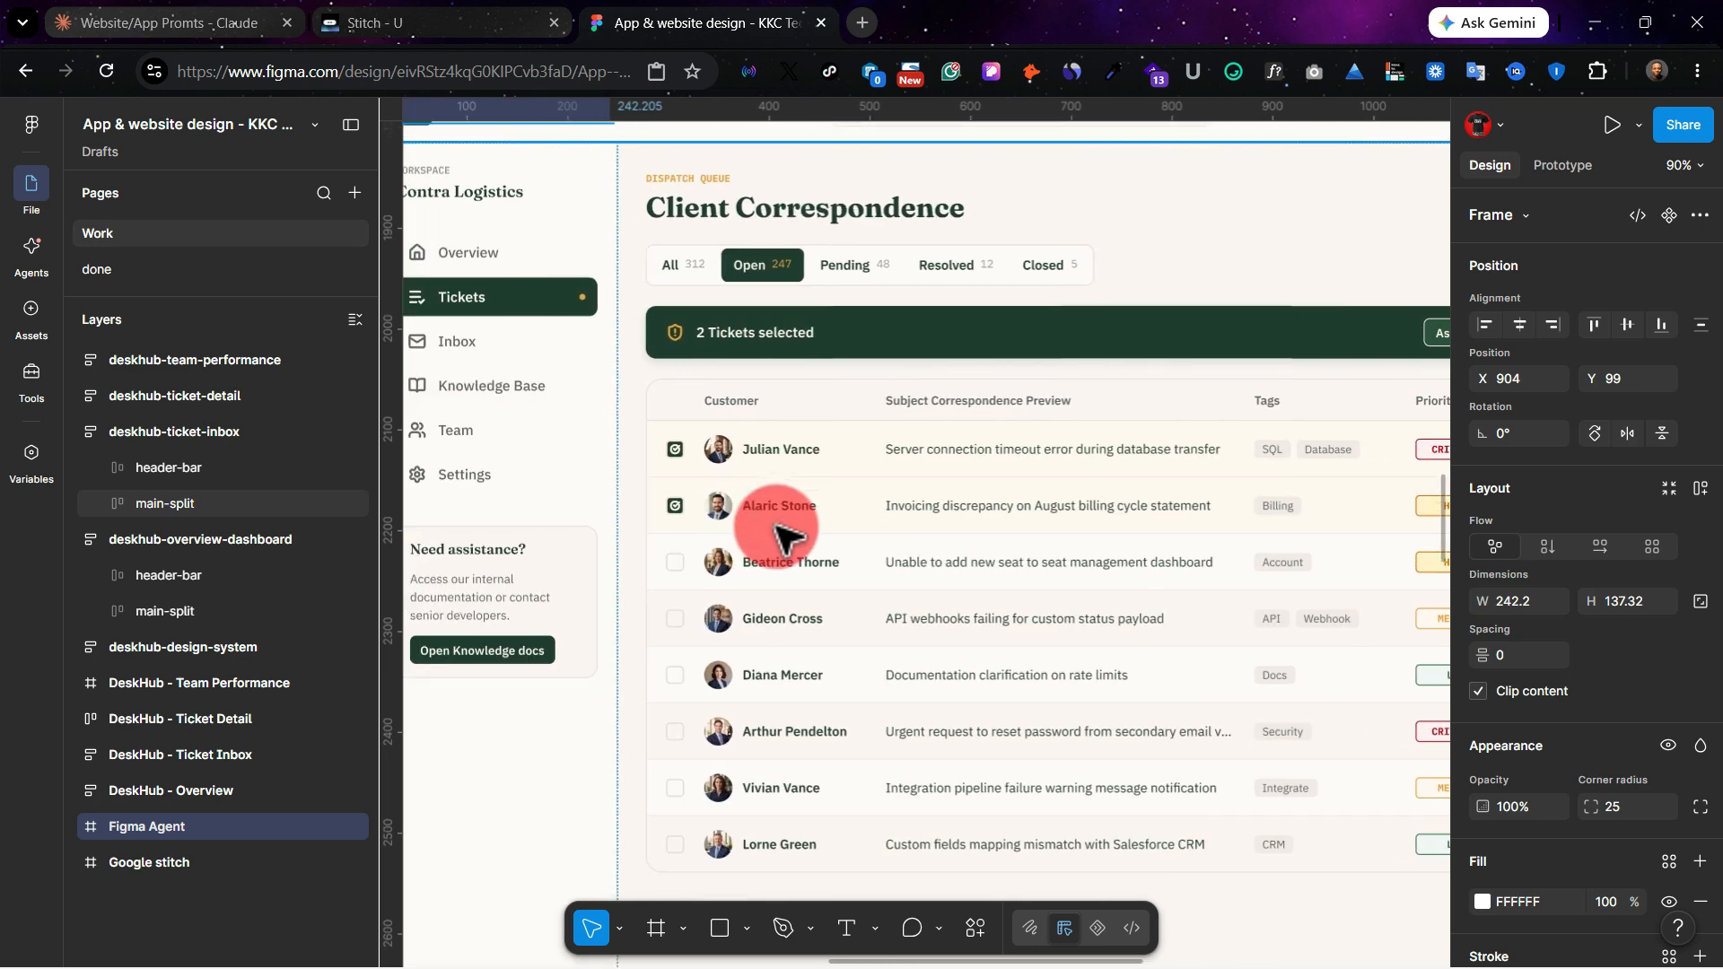
scroll(776, 531, right, 5)
scroll(777, 533, right, 1)
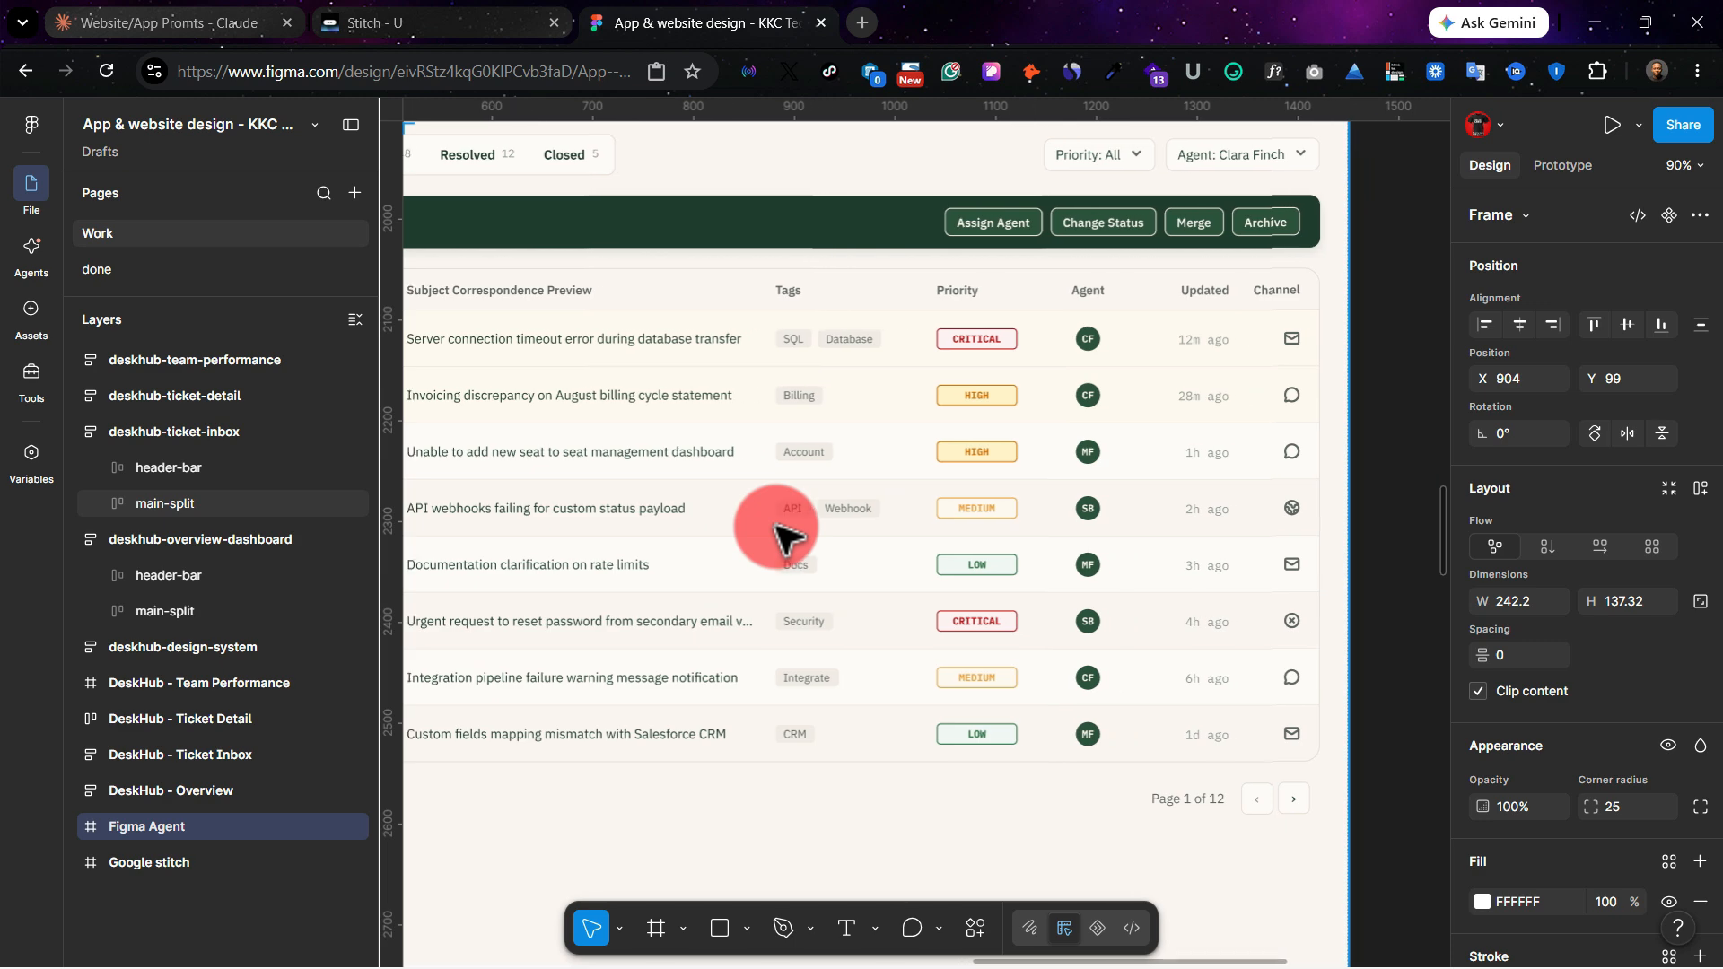
Step: Compare the Figma Agent ticket inbox with the Google Stitch Ticket Inbox screen, including filters, table rows and sidebar
scroll(863, 422, up, 5)
scroll(863, 422, left, 10)
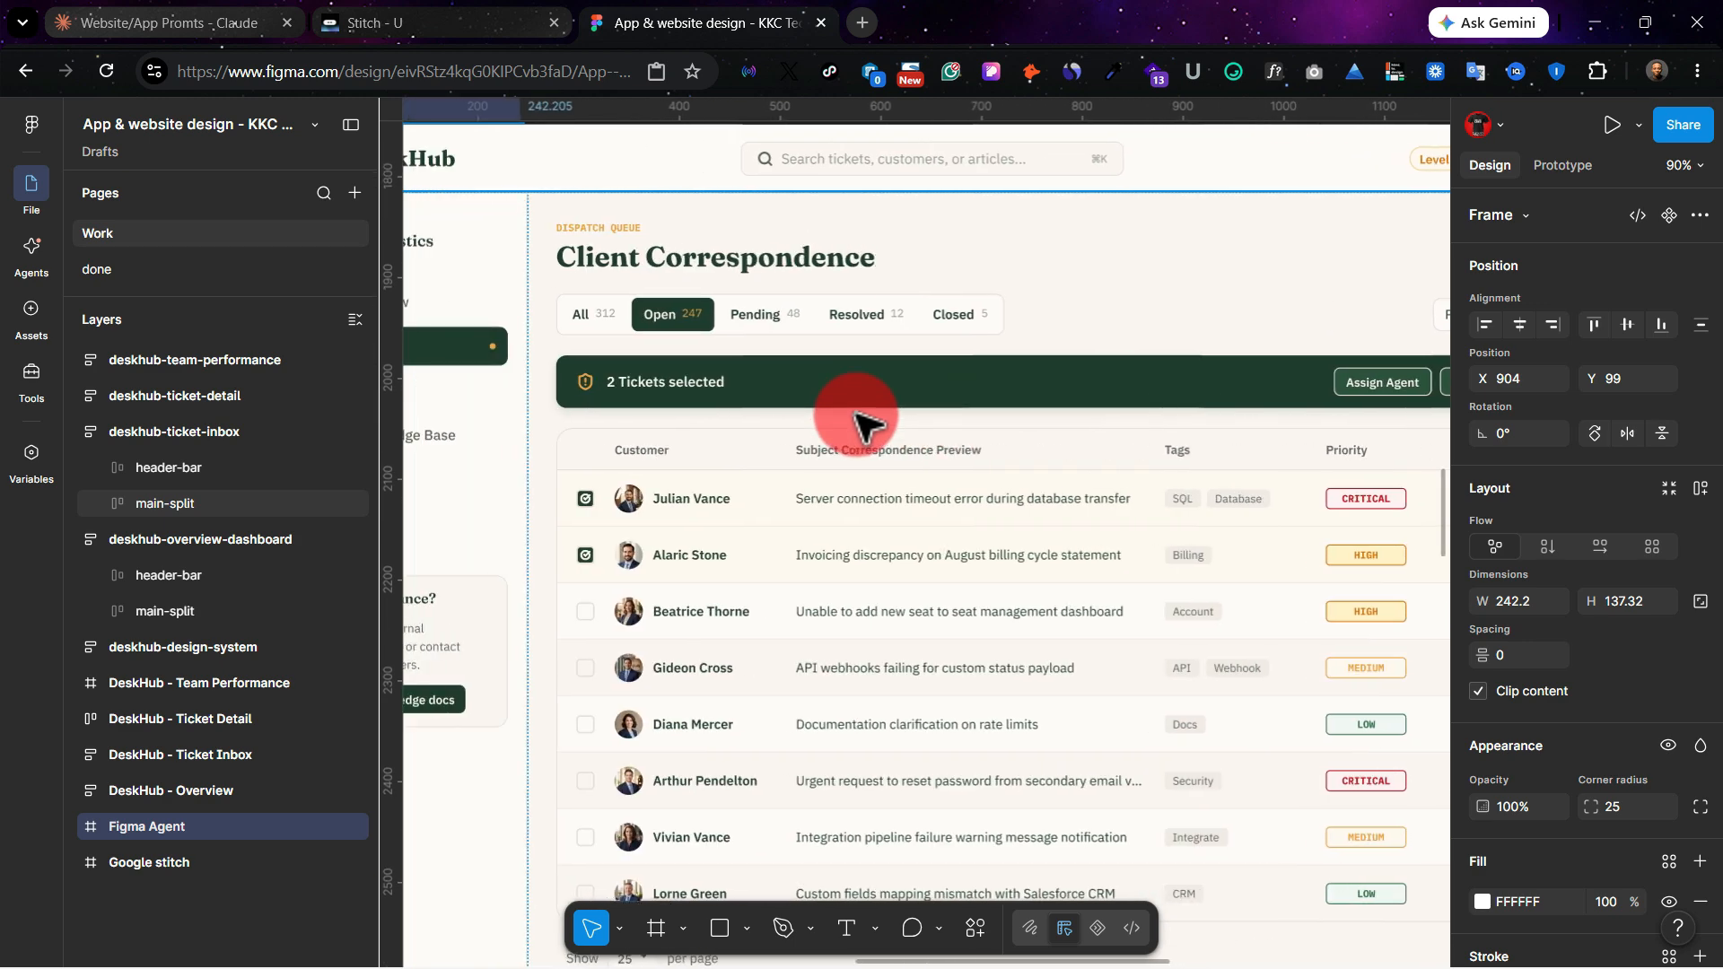
scroll(863, 421, left, 10)
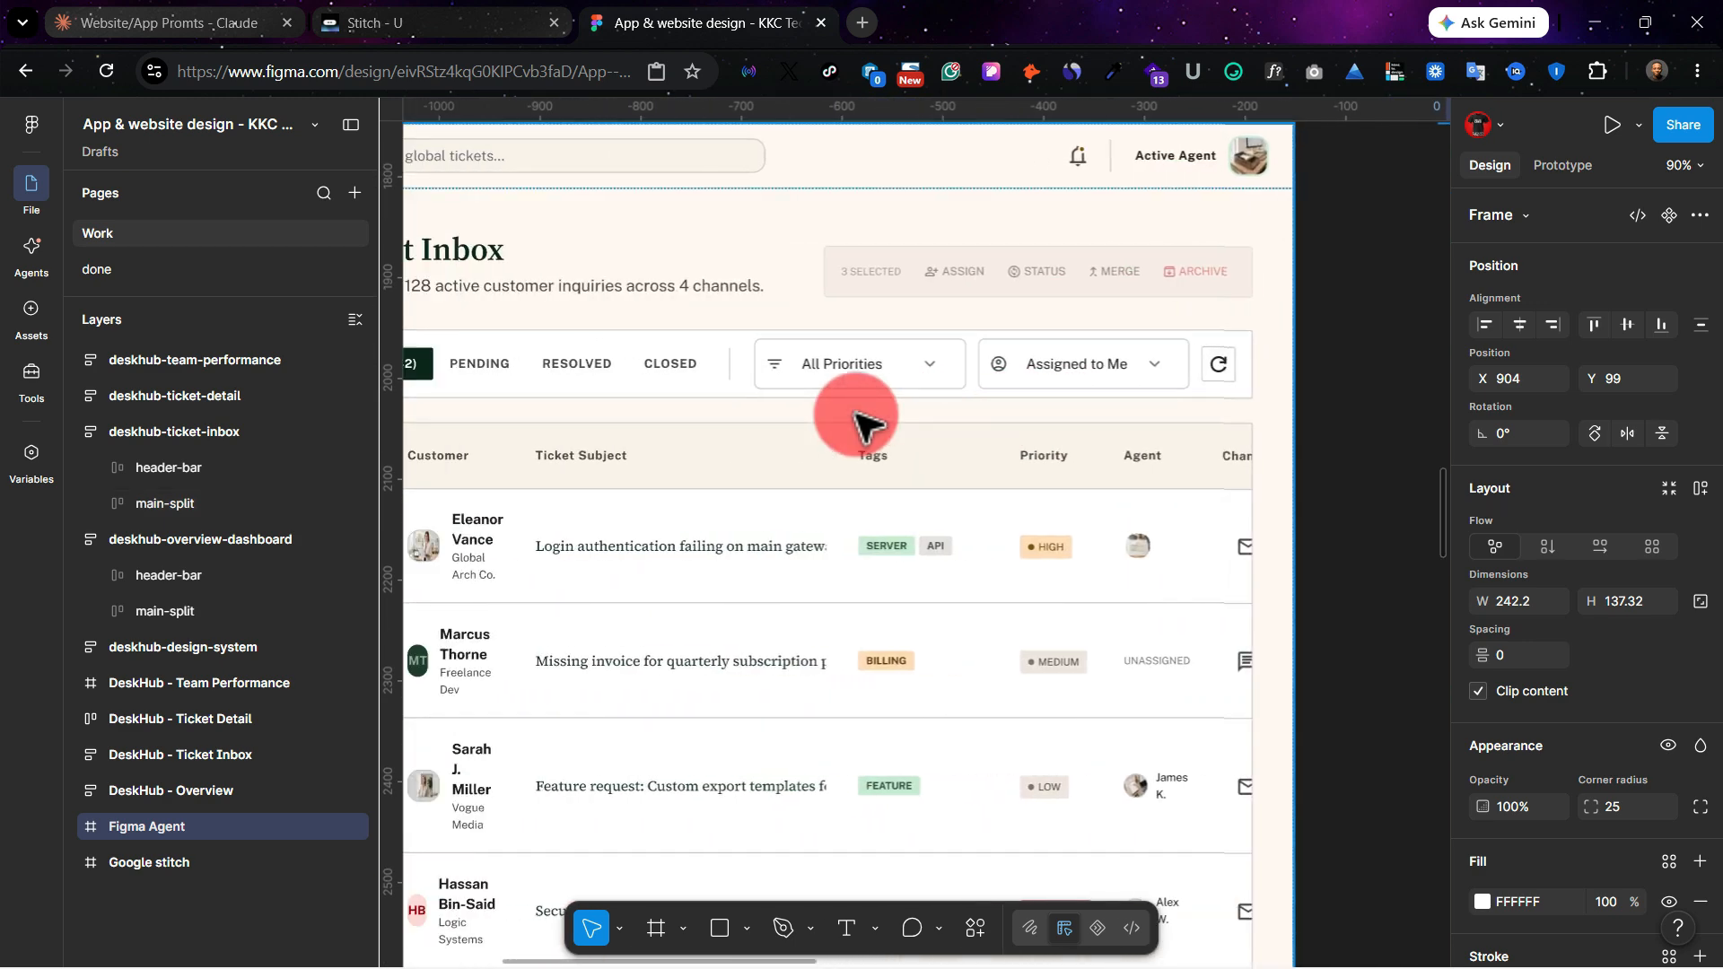
scroll(875, 449, left, 2)
scroll(951, 534, right, 4)
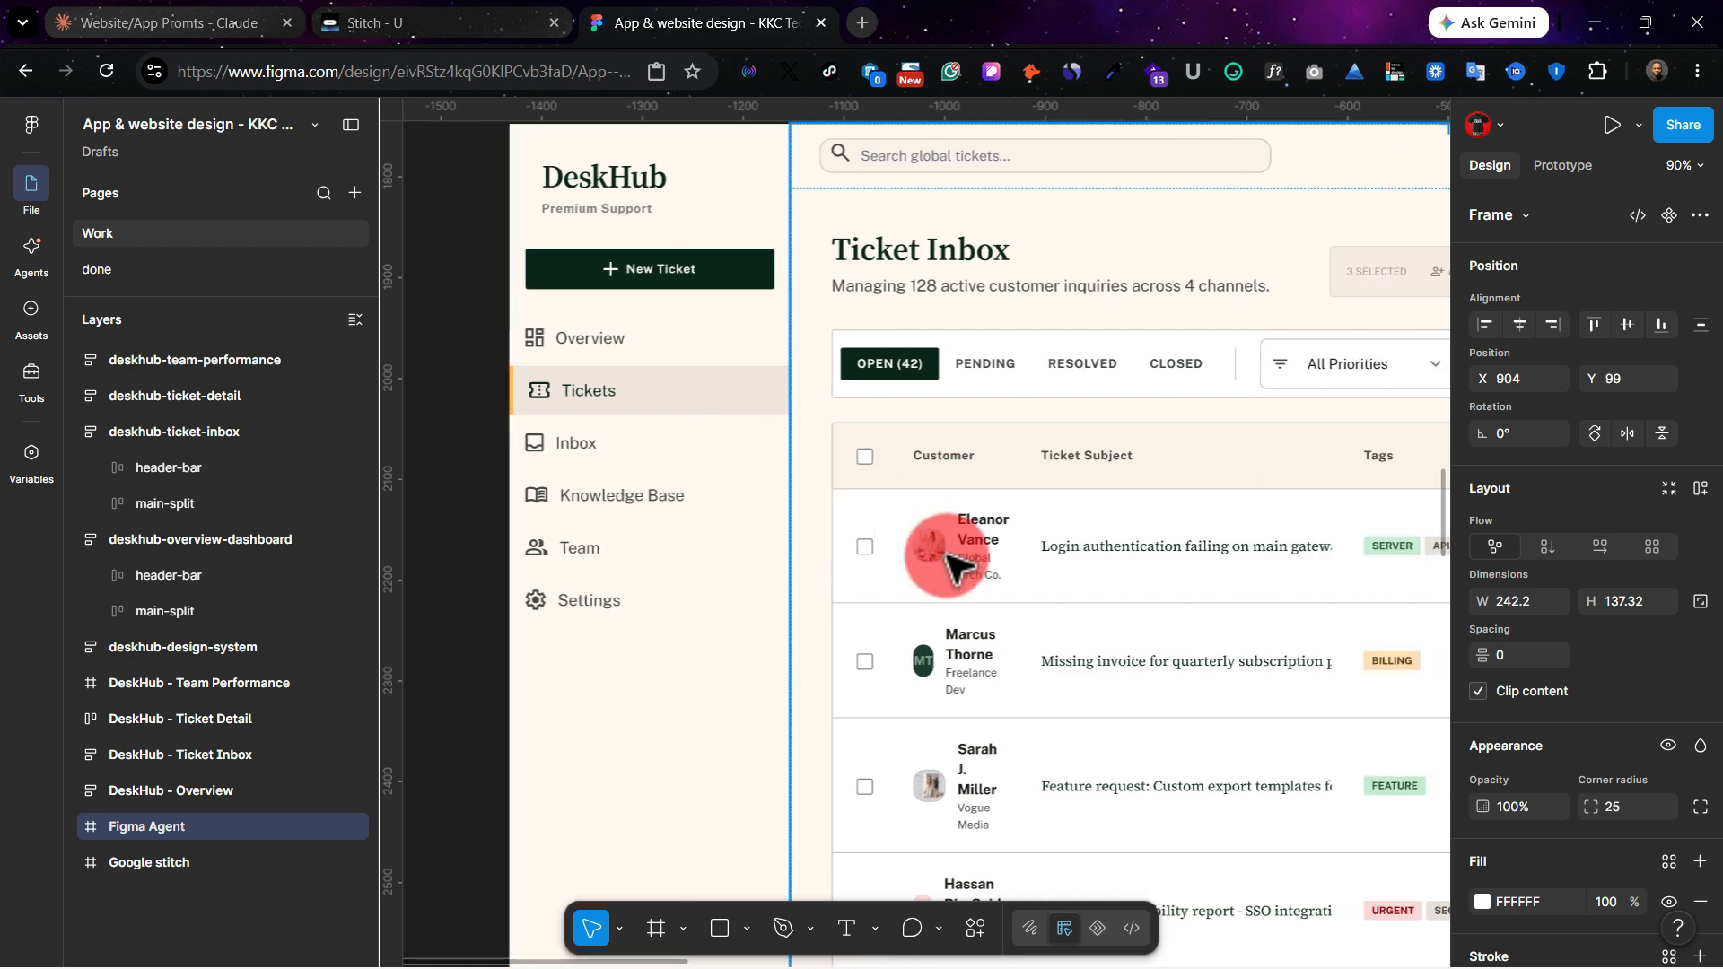
Step: Examine the Google Stitch Ticket Detail screen, including the conversation thread, internal private note, customer panel and ticket properties
scroll(959, 561, down, 4)
scroll(957, 566, down, 10)
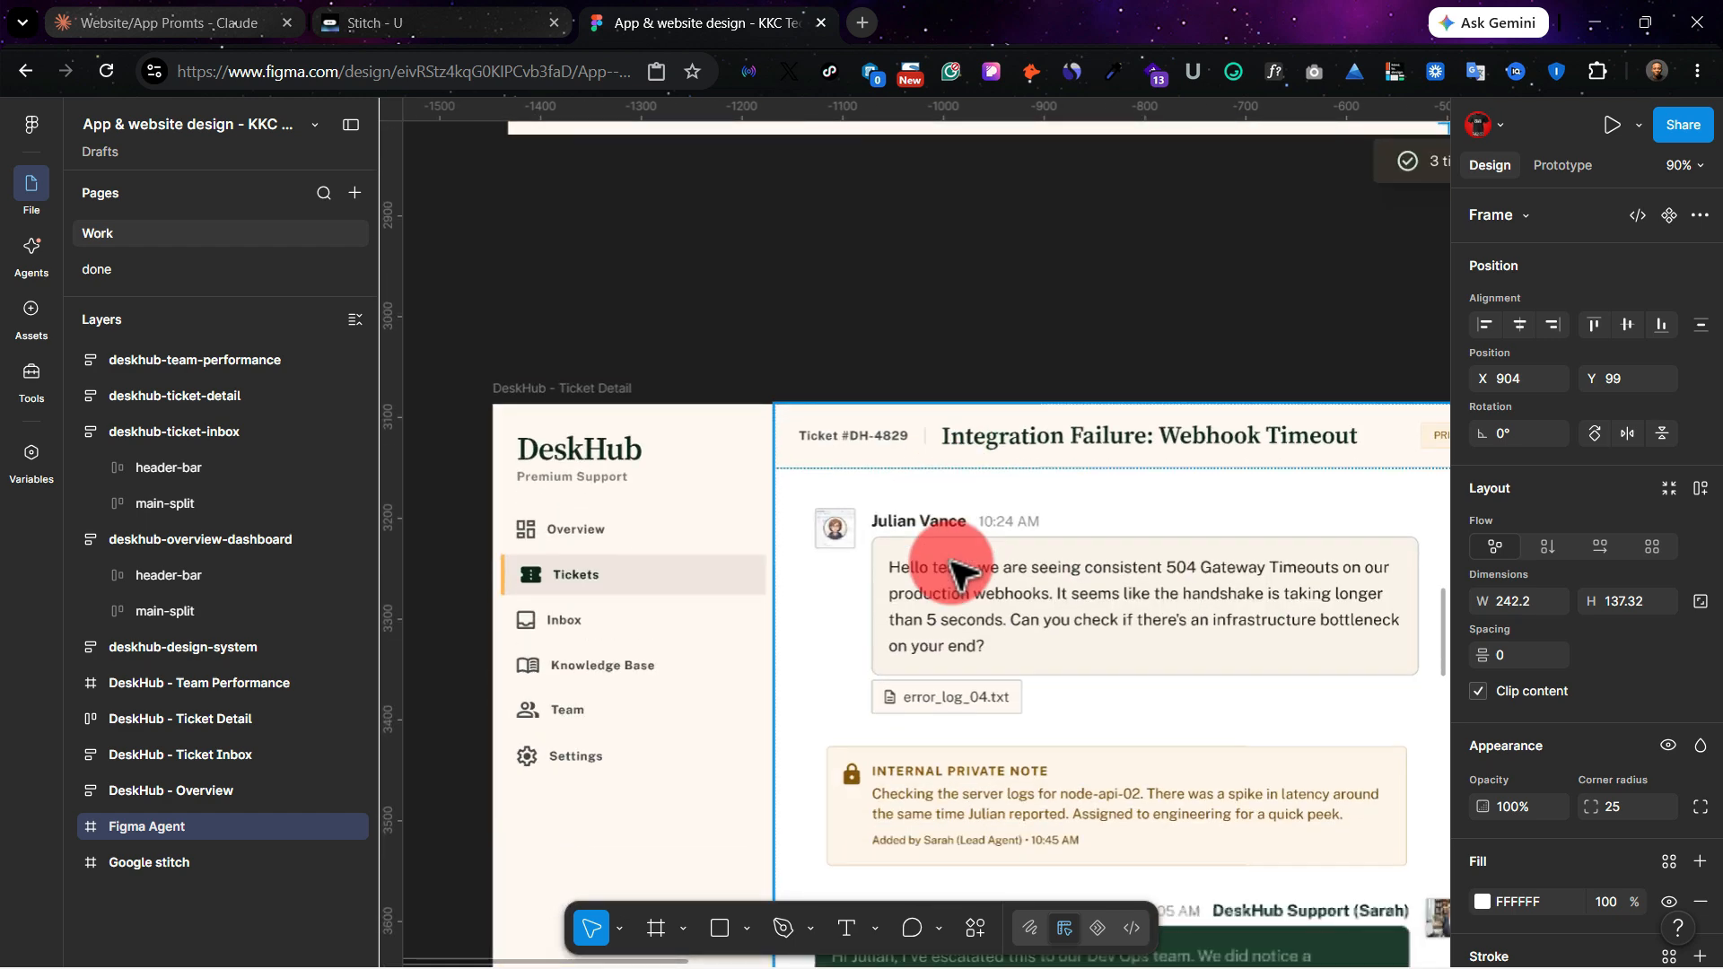
scroll(951, 572, down, 1)
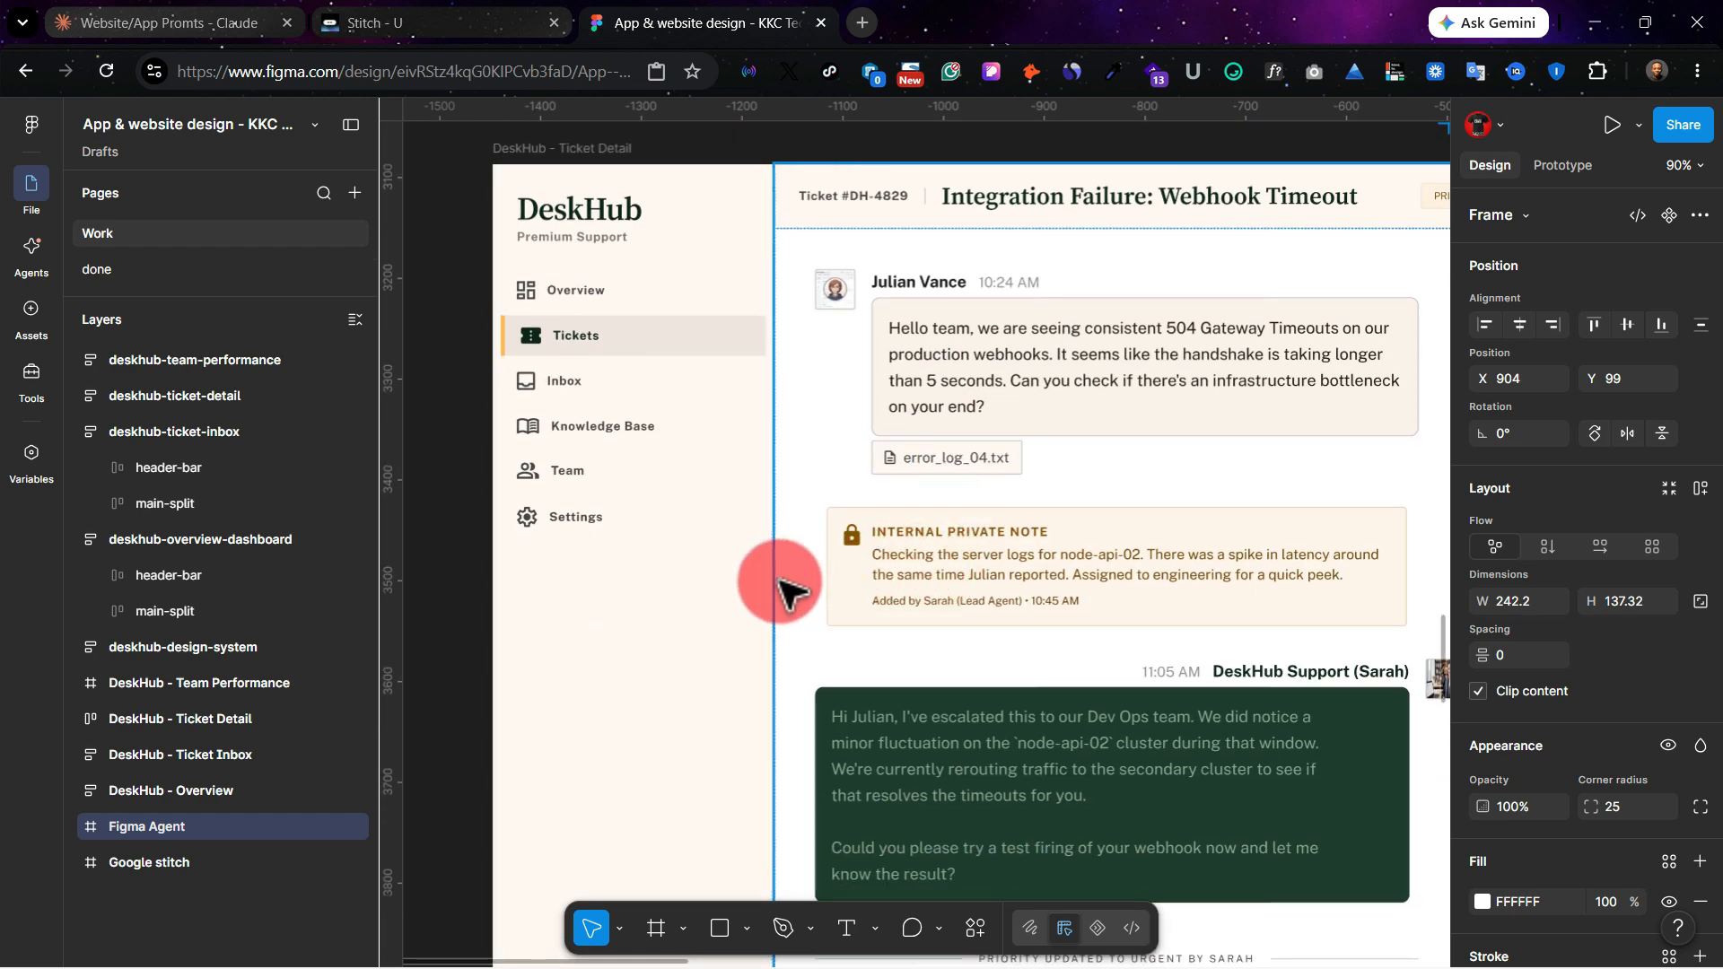
scroll(779, 582, down, 1)
scroll(779, 582, right, 1)
scroll(781, 581, up, 1)
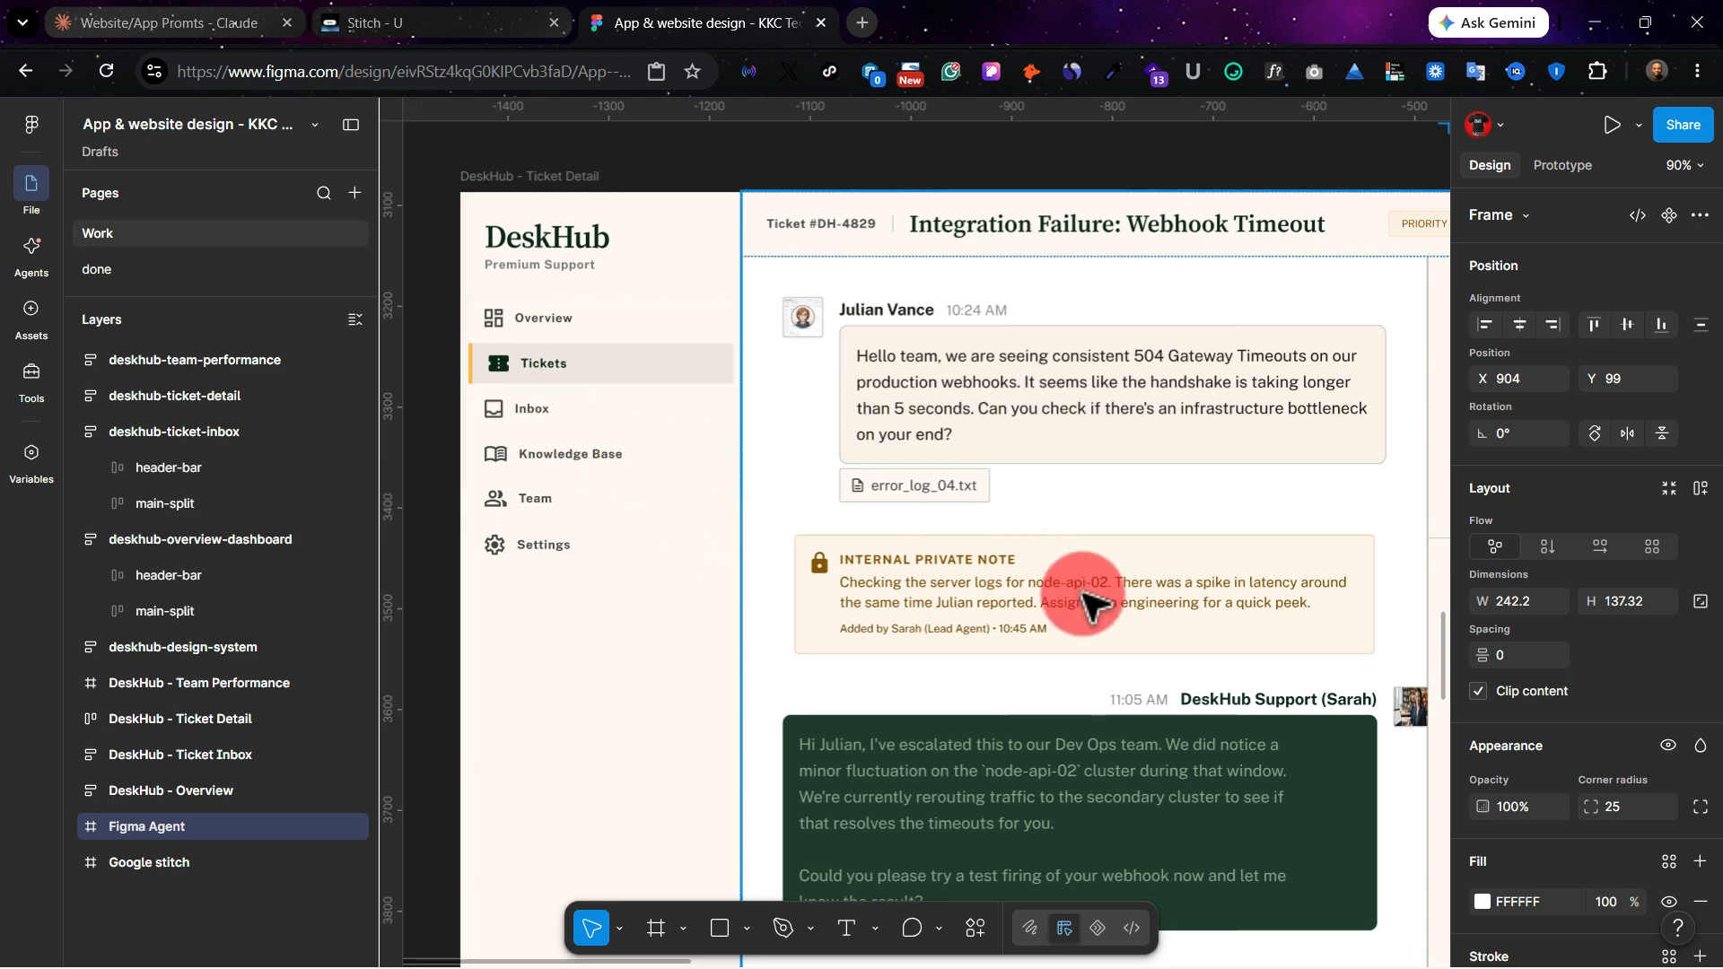
scroll(1090, 596, right, 10)
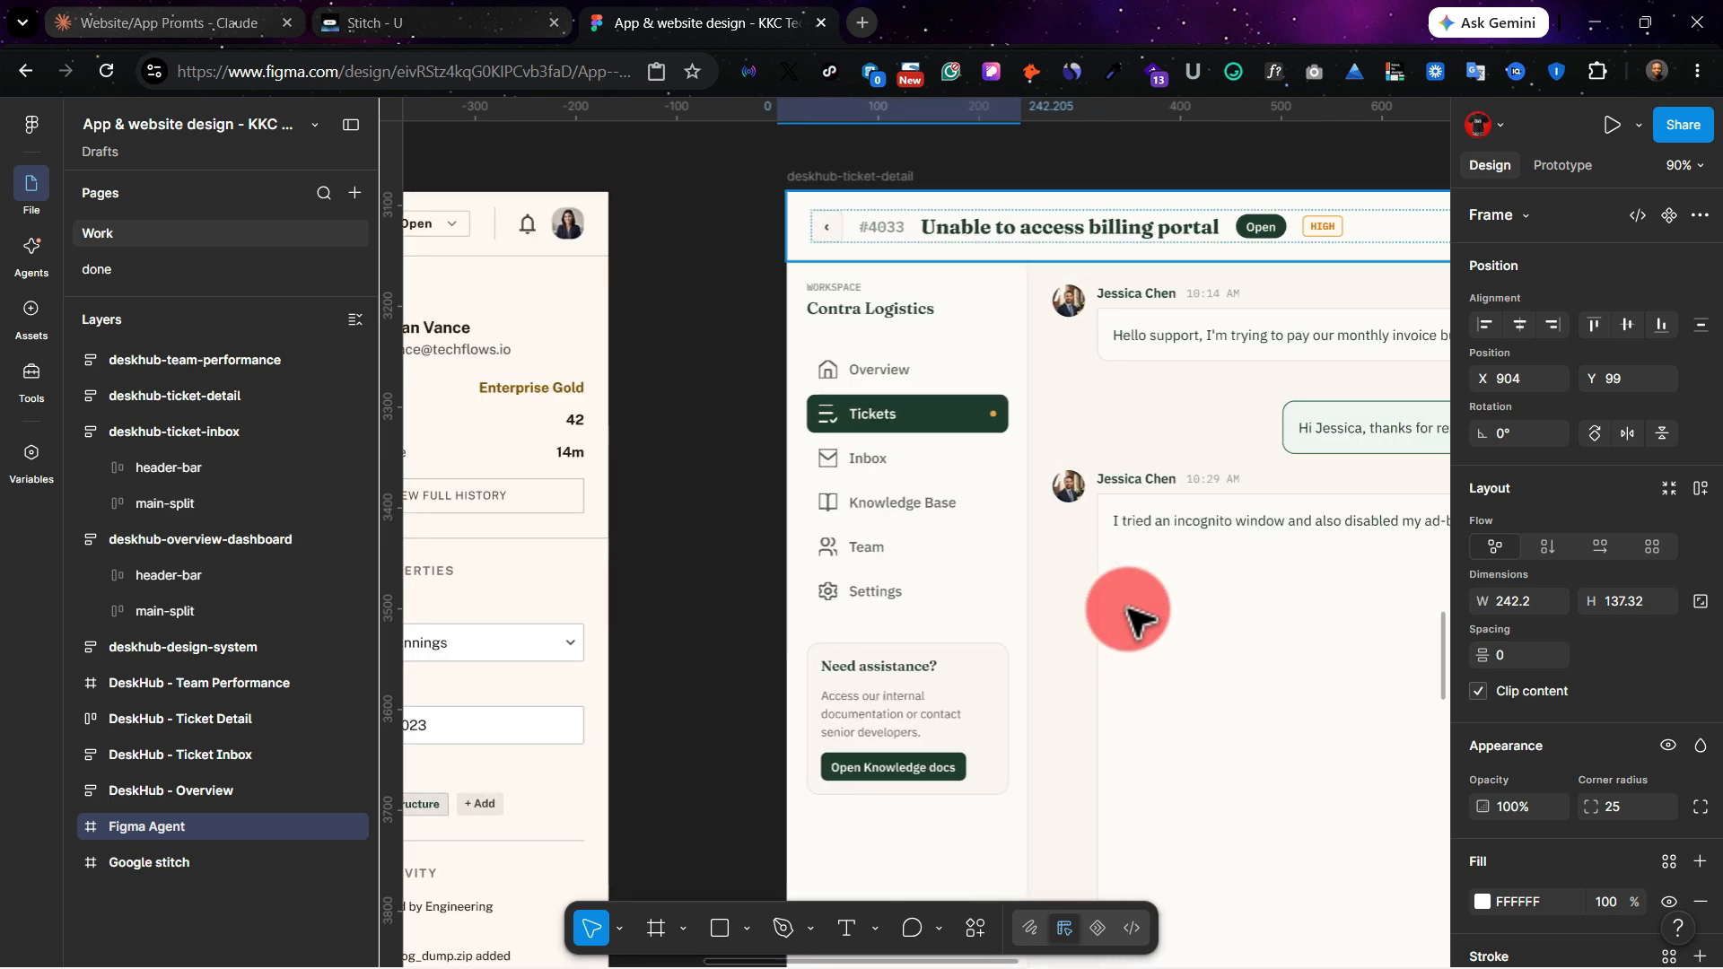
scroll(1135, 617, left, 1)
scroll(1135, 617, left, 3)
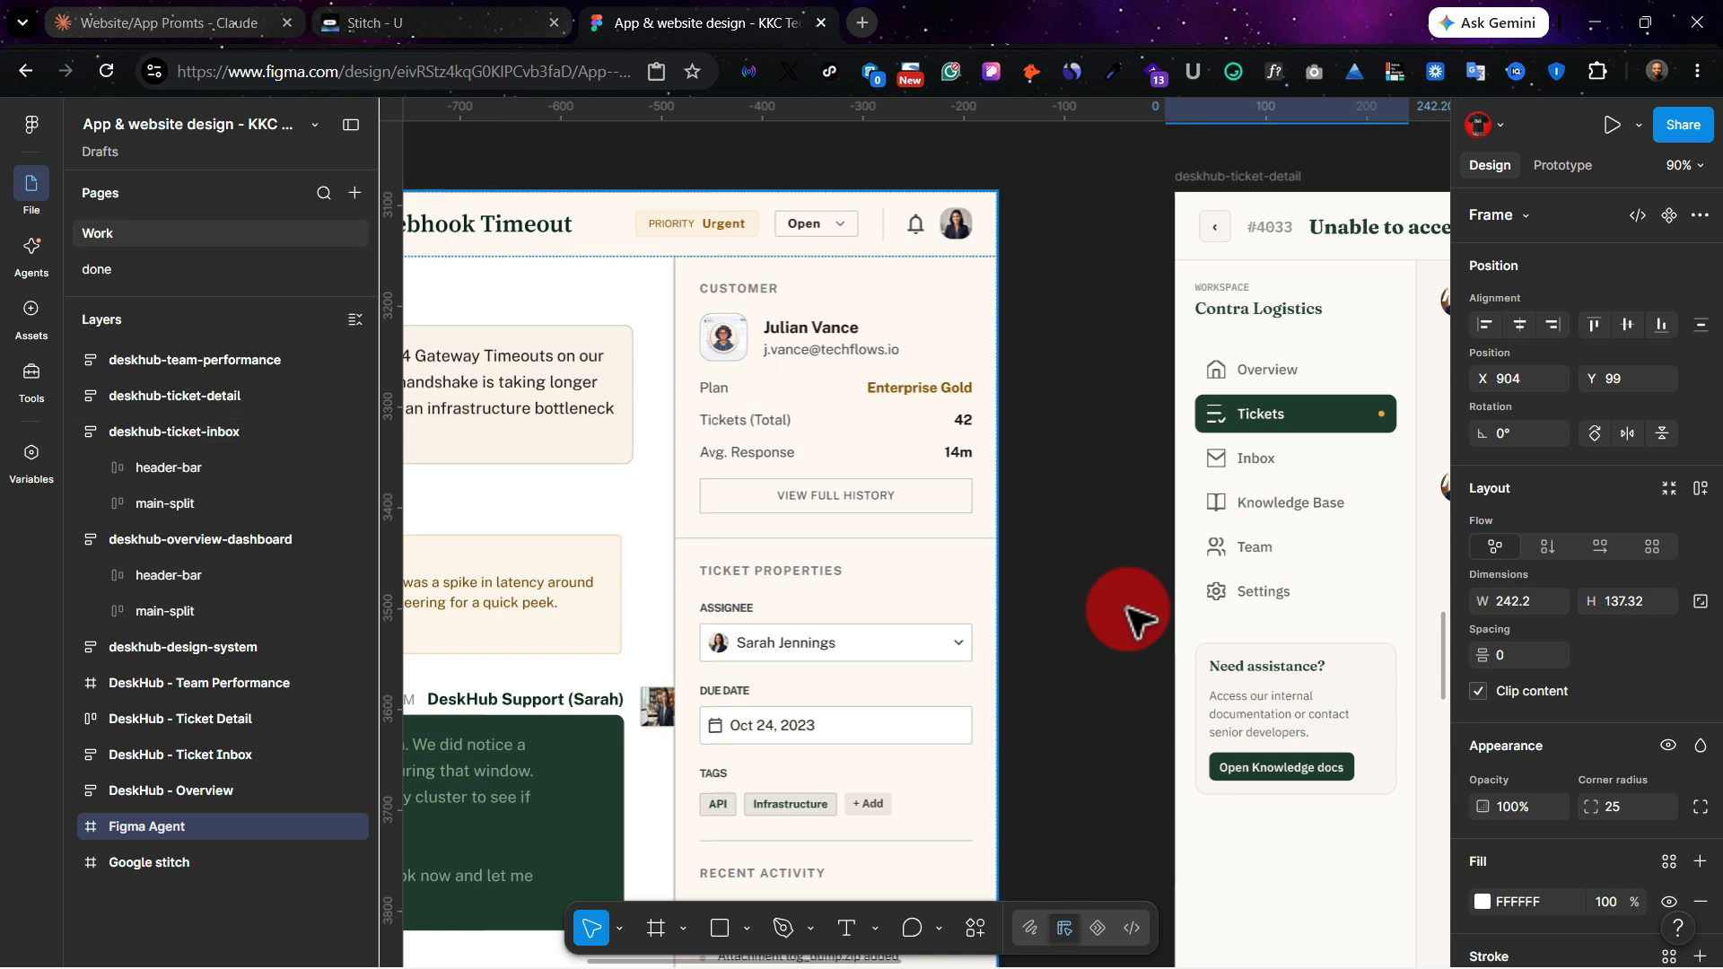
Step: Inspect the Figma Agent deskhub-ticket-detail screen for layout problems in the message bubbles, customer sidebar and reply editor
scroll(1135, 617, right, 6)
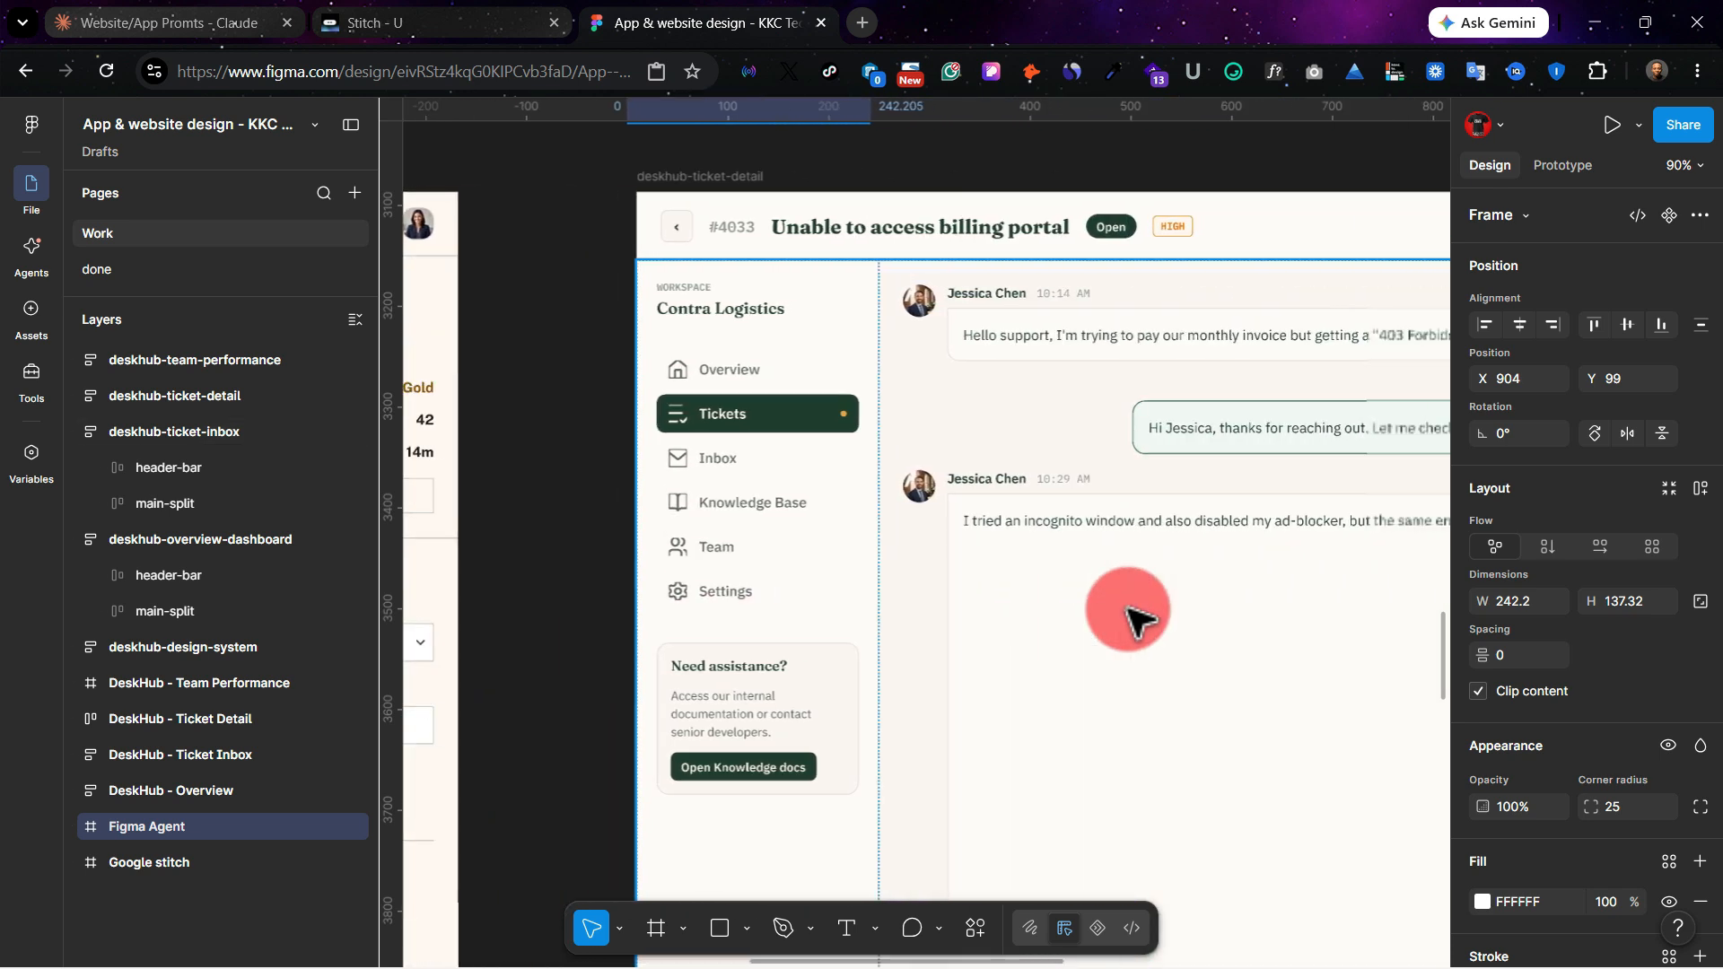
scroll(1135, 617, right, 5)
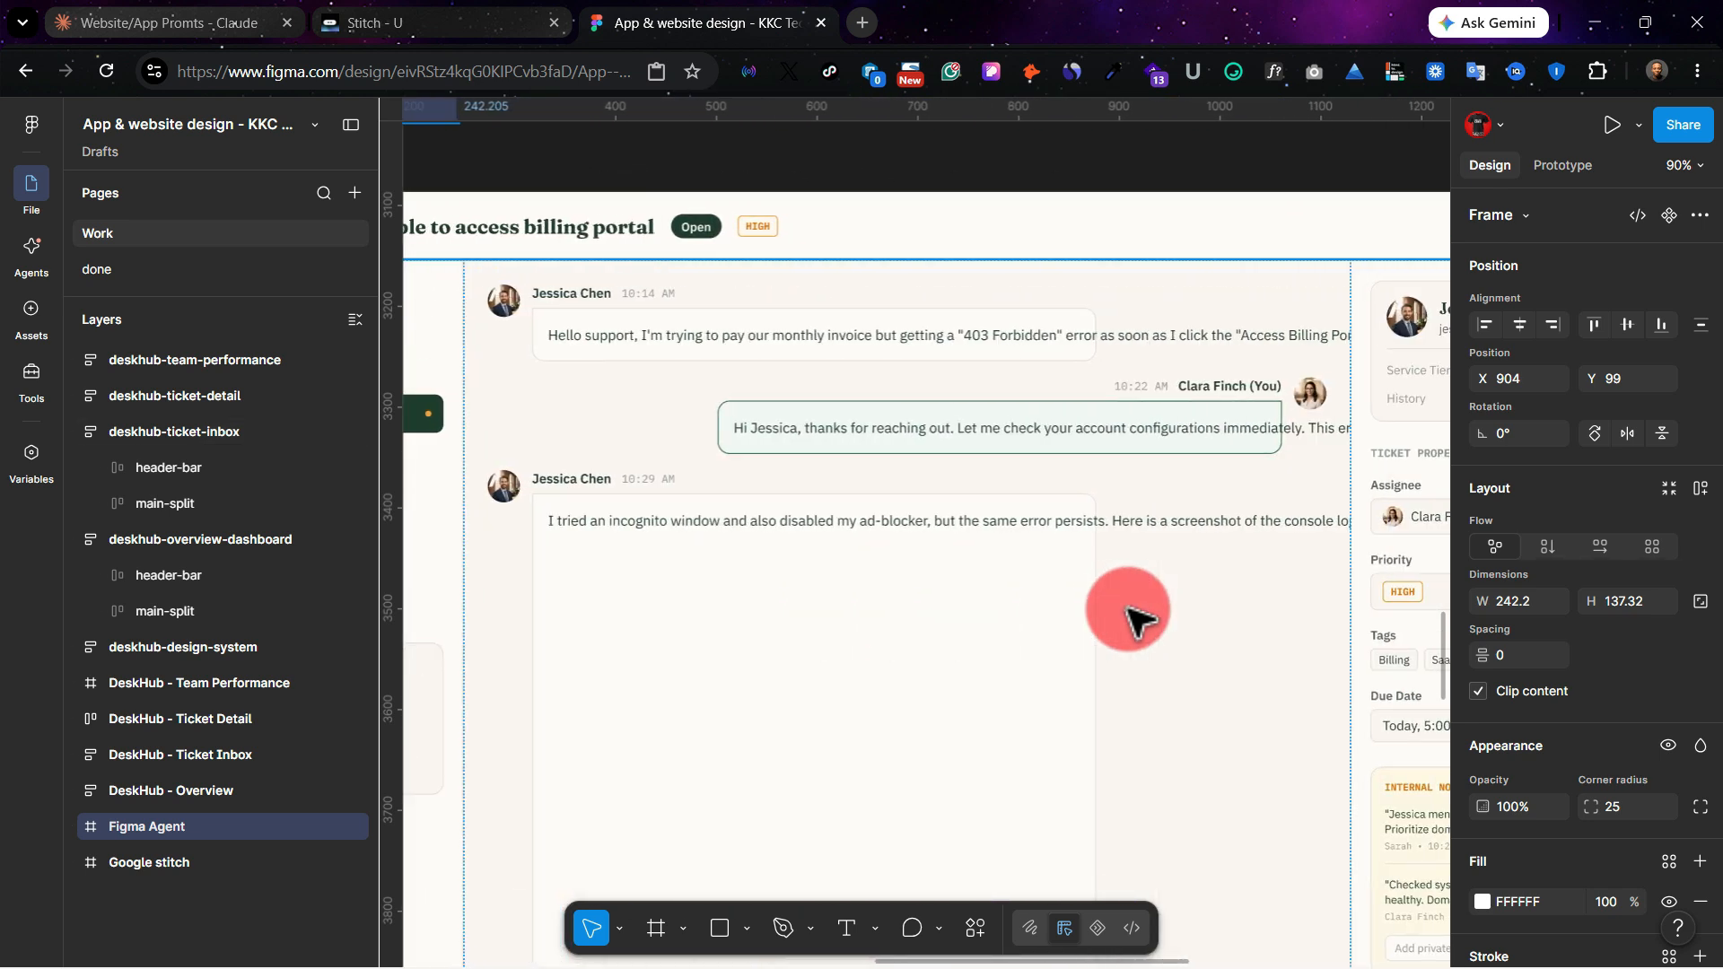
scroll(1238, 422, right, 2)
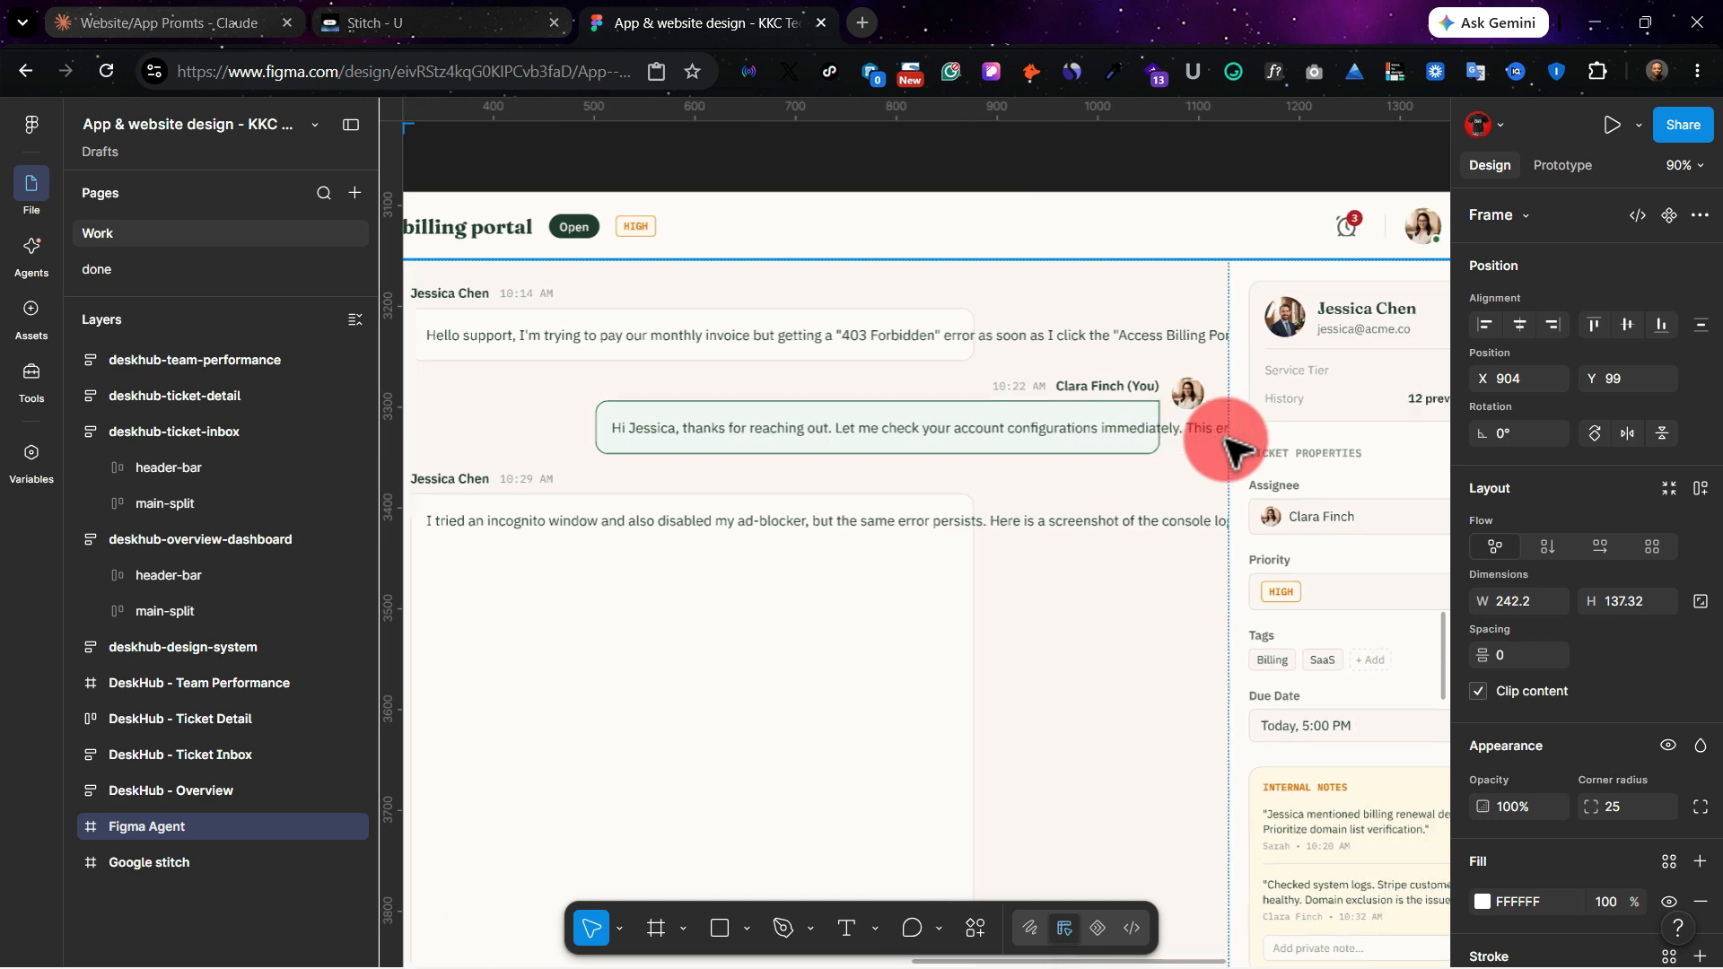
scroll(910, 350, left, 3)
scroll(911, 350, left, 1)
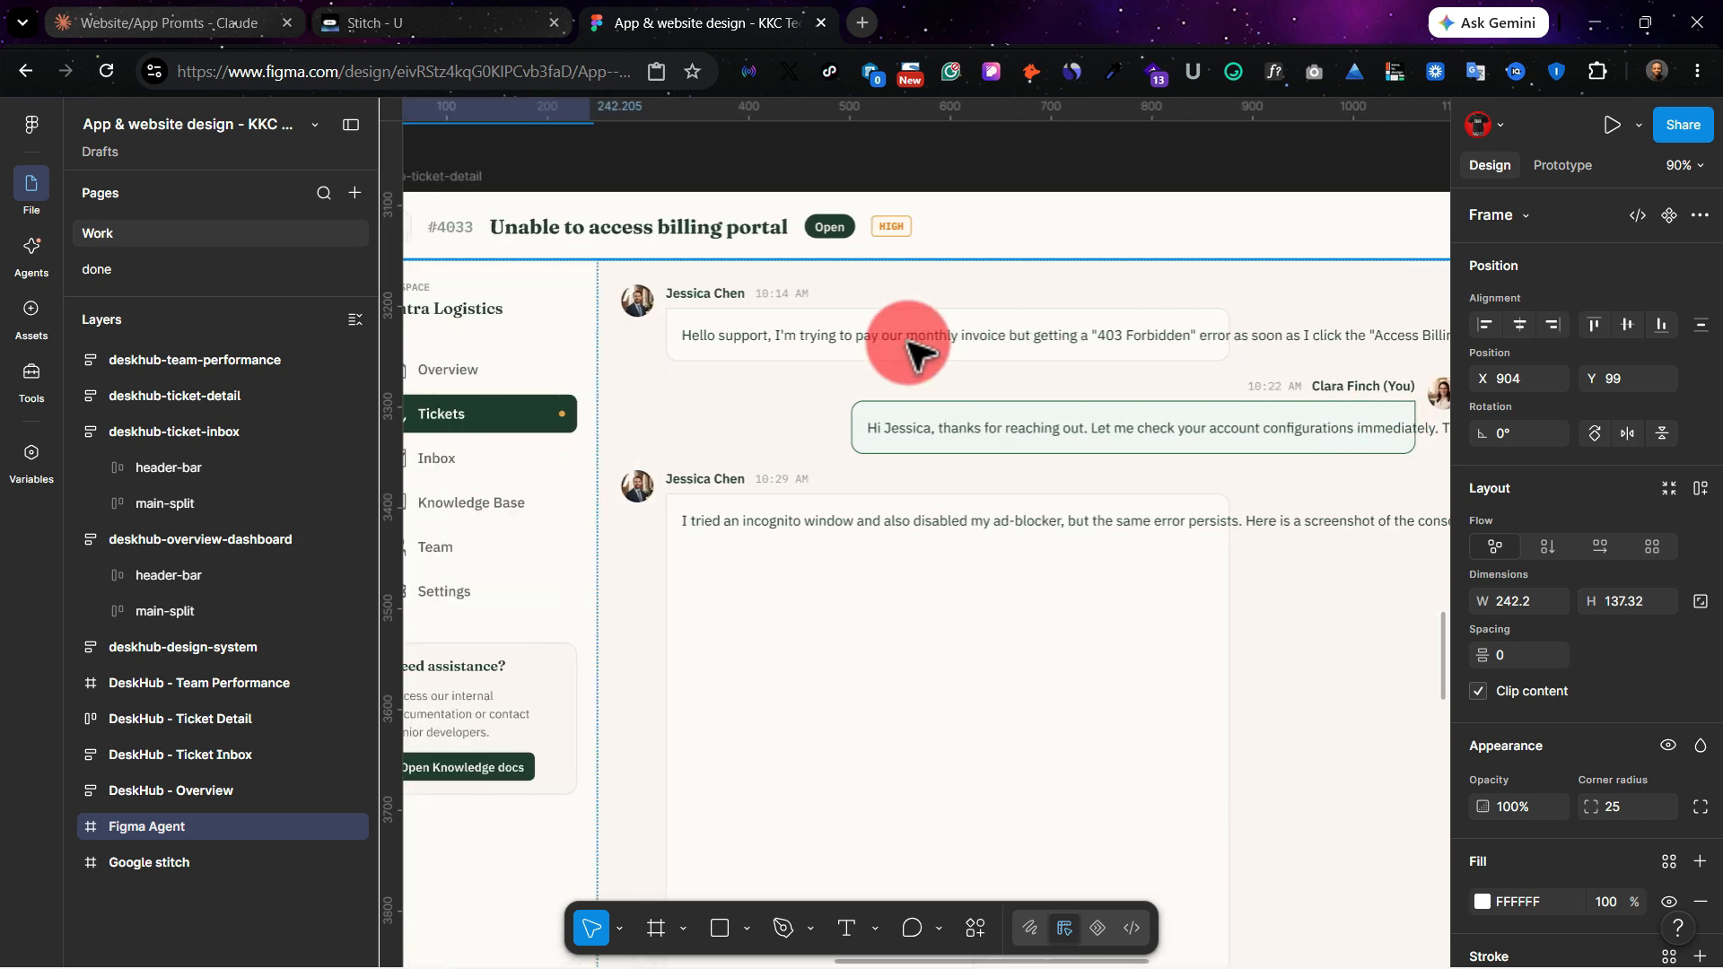
scroll(911, 350, right, 7)
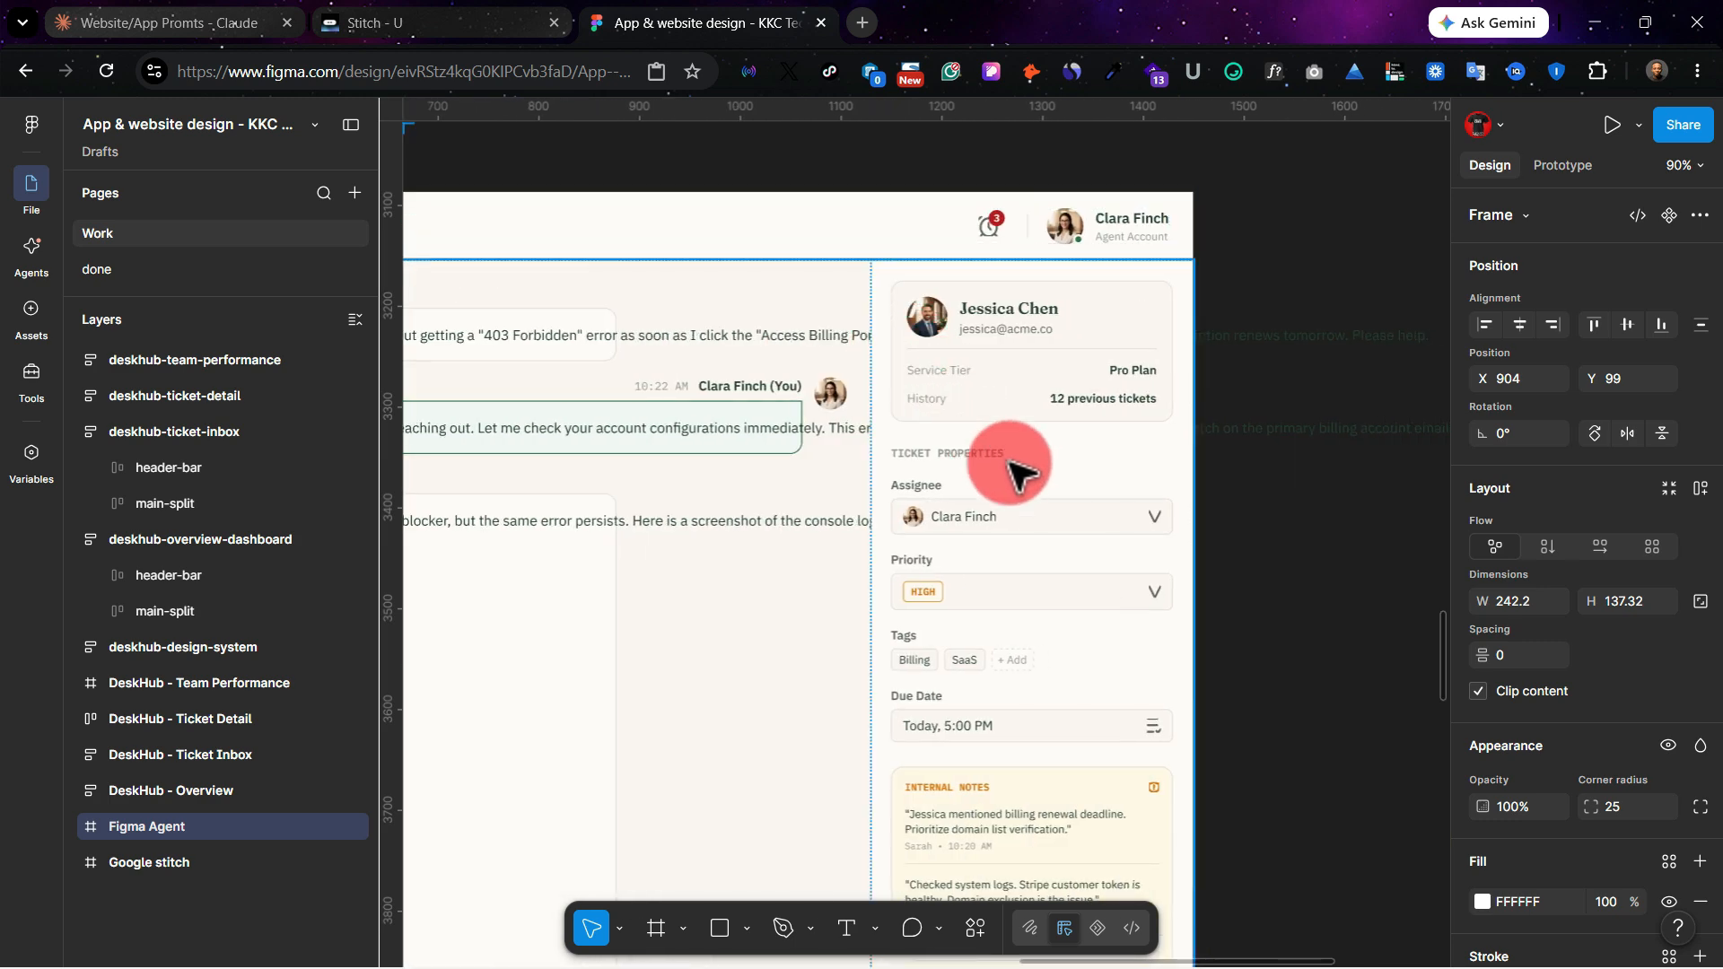
scroll(1014, 469, left, 8)
scroll(789, 449, down, 12)
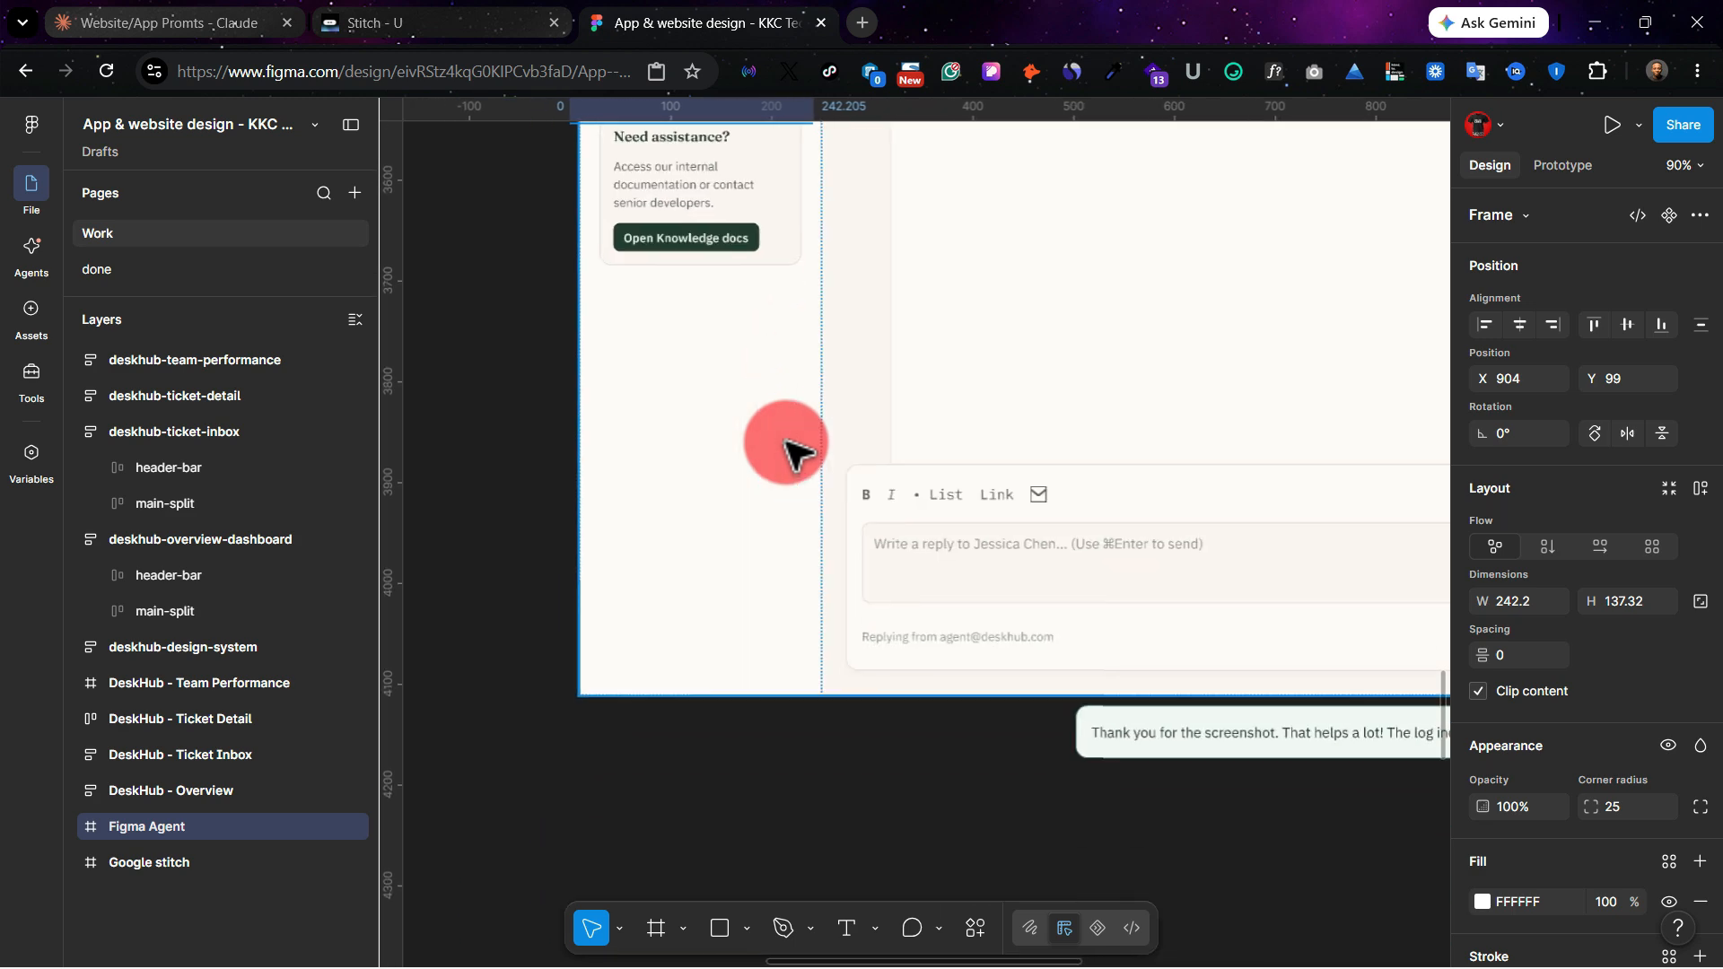
scroll(790, 449, up, 3)
scroll(789, 448, right, 2)
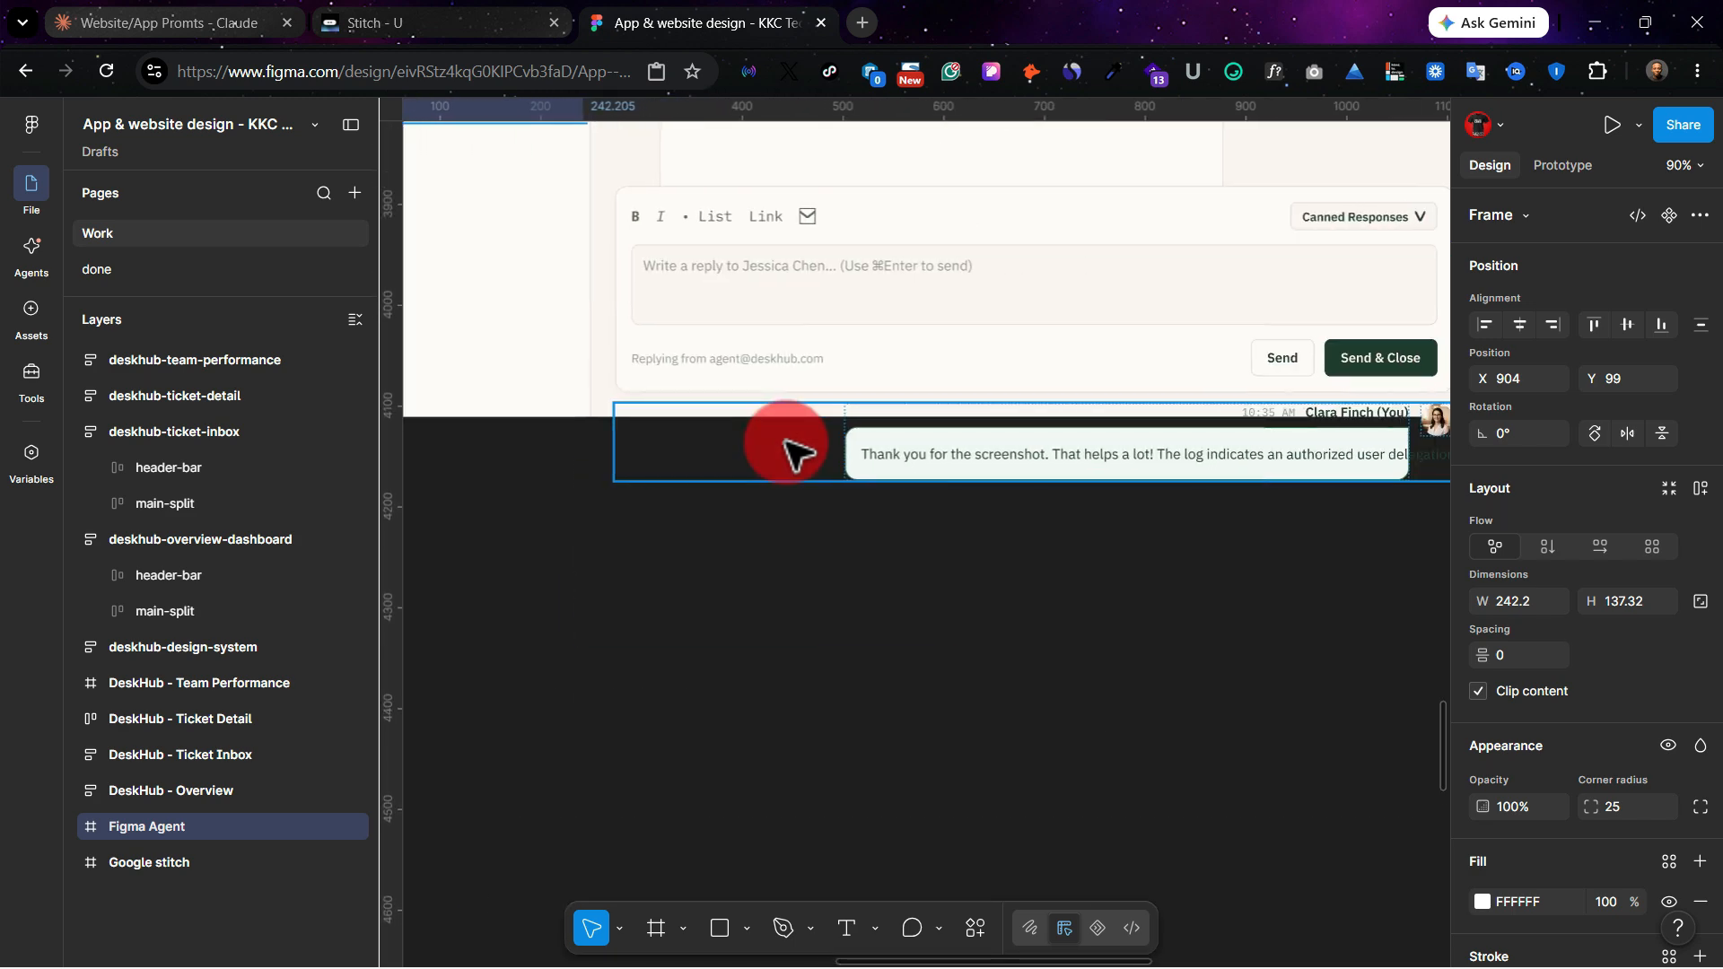
Step: Examine the Google Stitch Team Performance screen, including the Resolution Velocity chart, top performer card and Team Roster
scroll(673, 691, left, 10)
scroll(673, 691, down, 7)
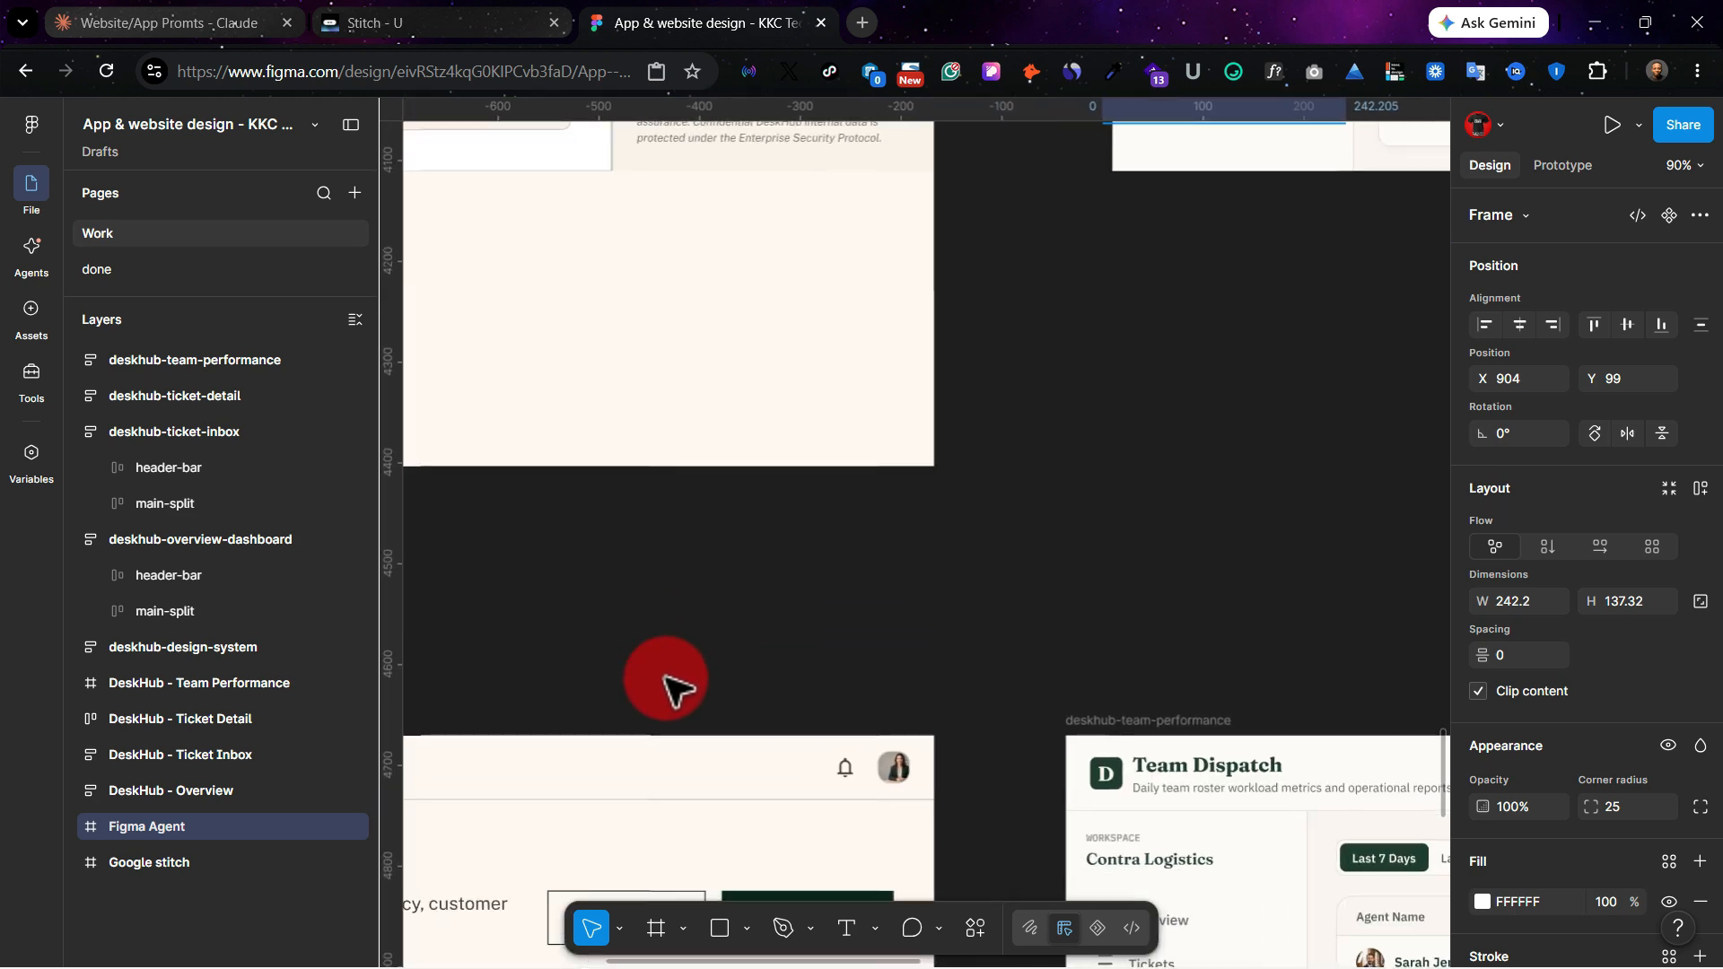
scroll(665, 688, down, 3)
scroll(666, 687, left, 6)
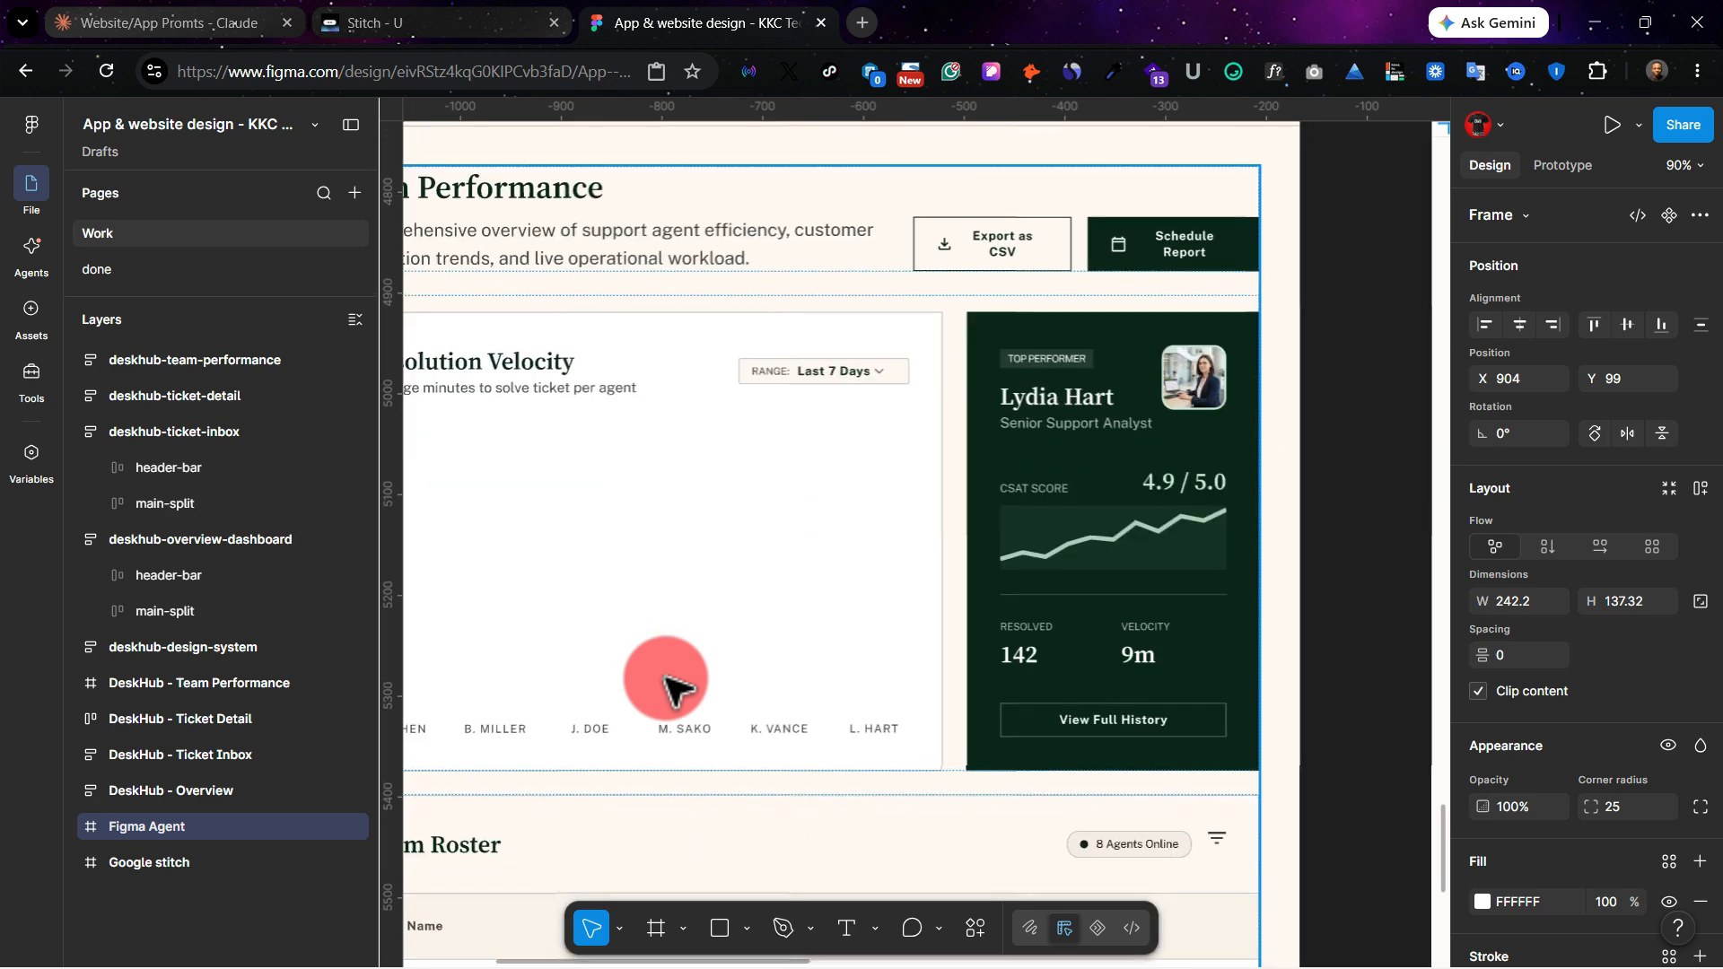
scroll(666, 687, left, 1)
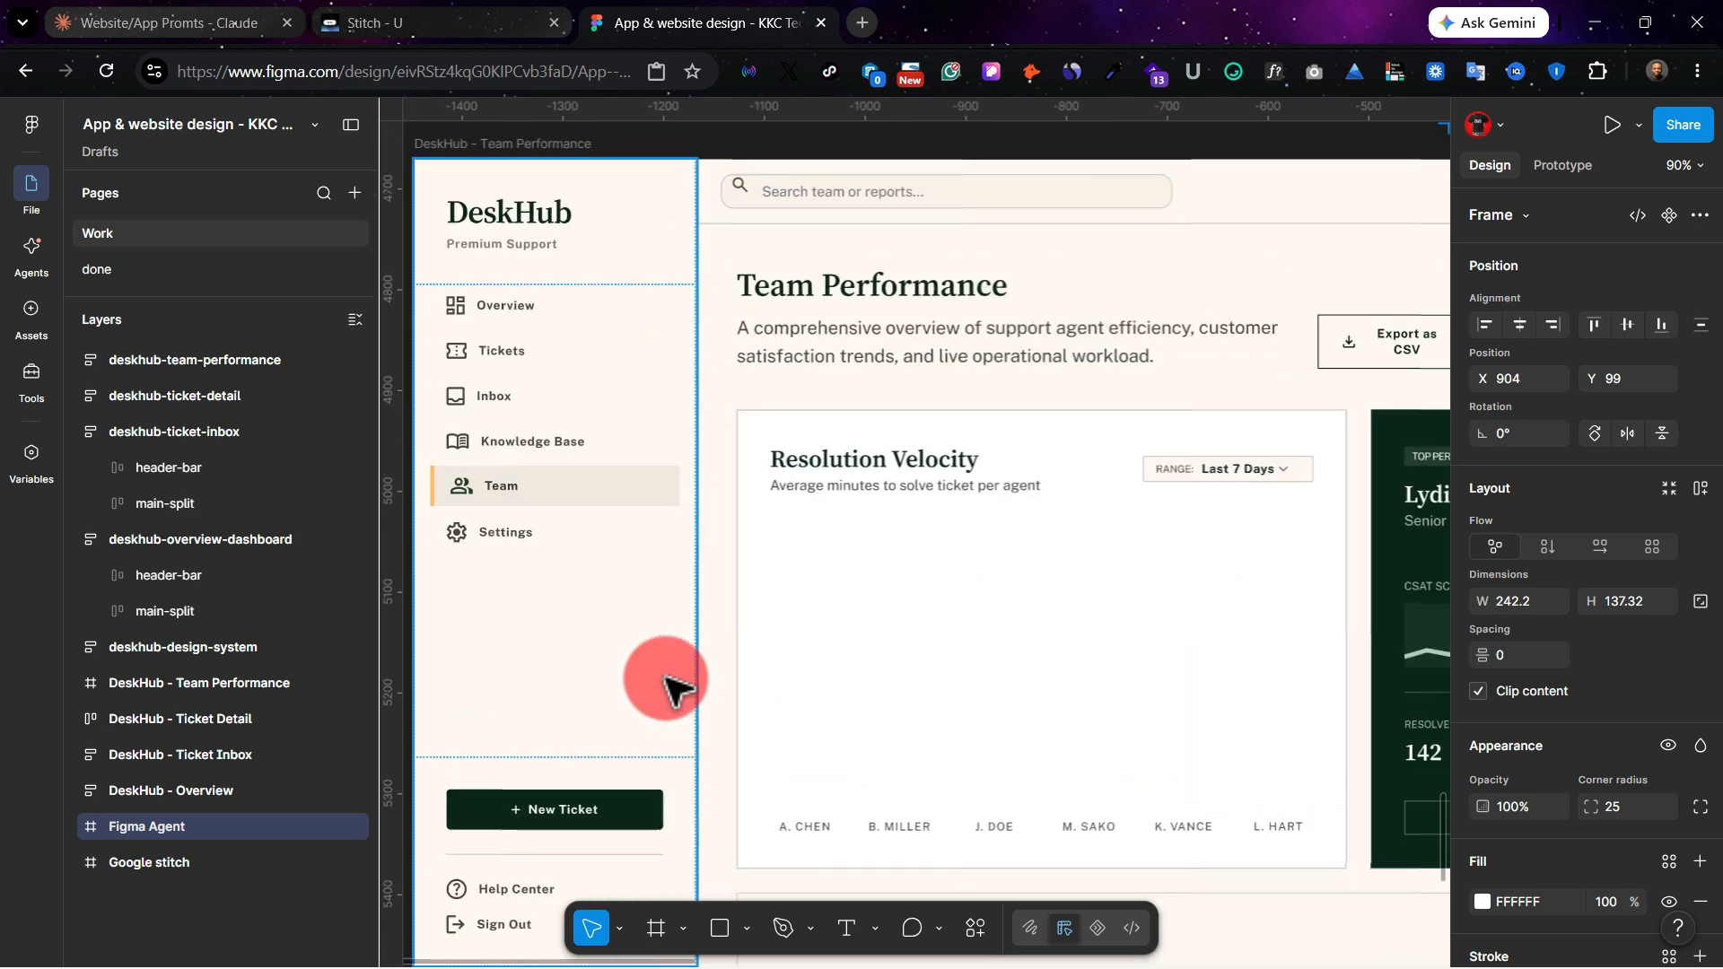
scroll(665, 687, right, 3)
scroll(665, 686, down, 7)
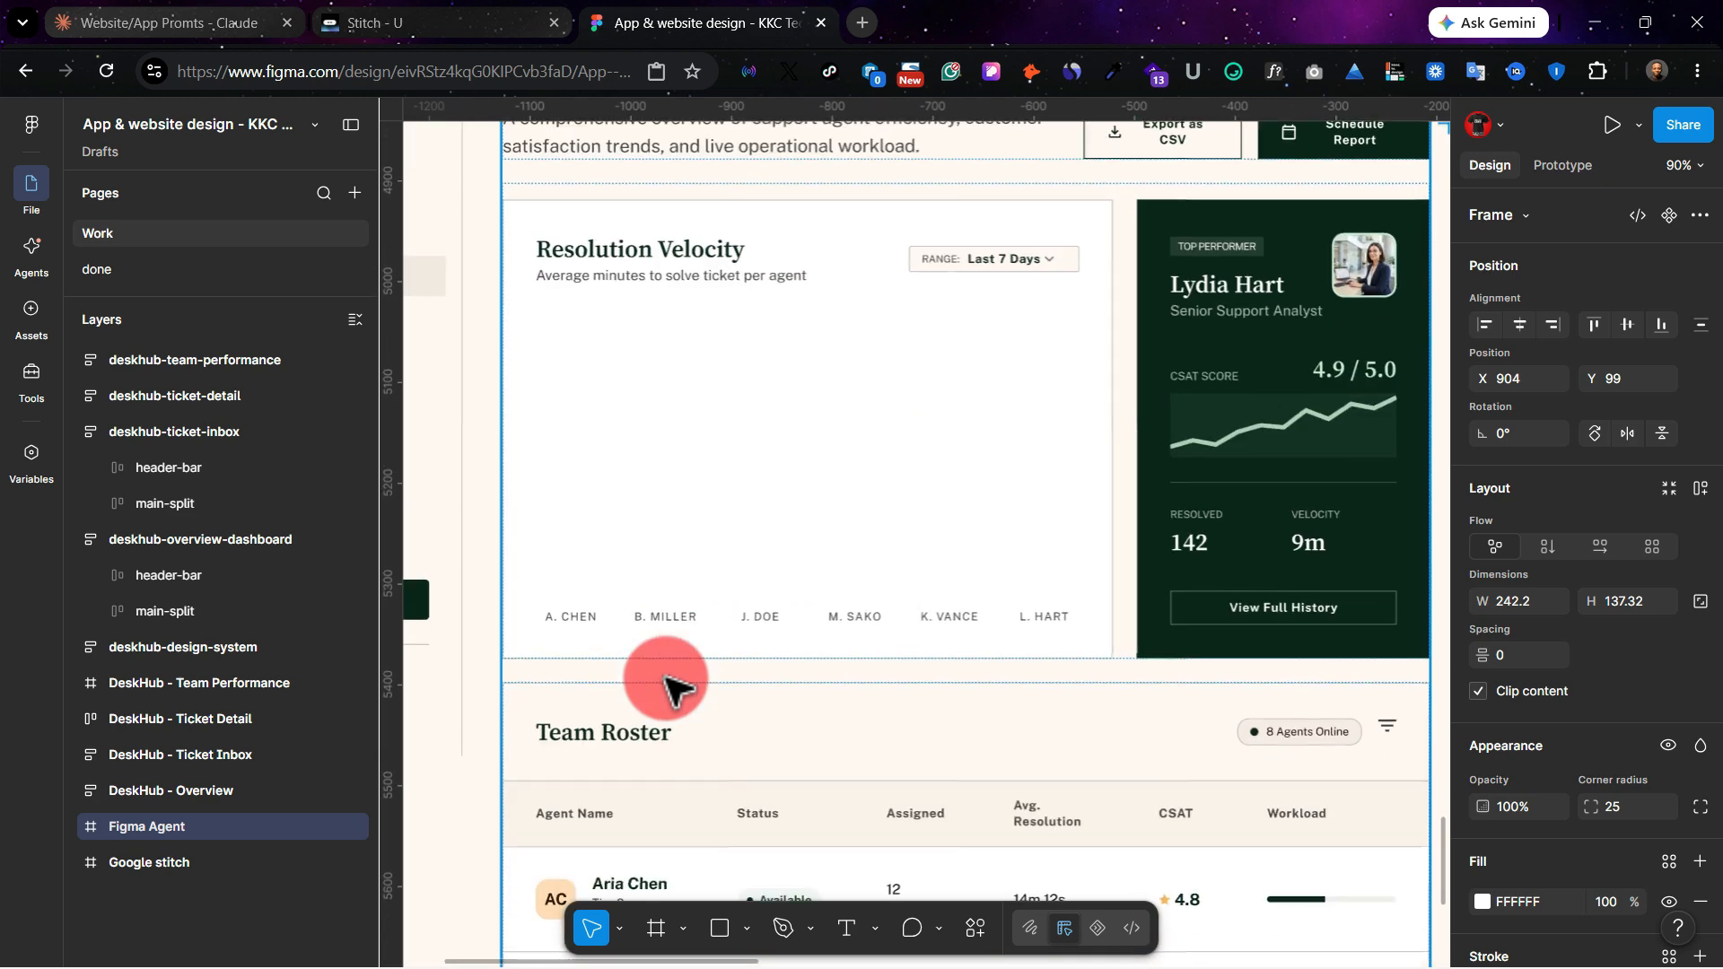
scroll(665, 687, up, 6)
Step: Examine the Figma Agent deskhub-team-performance screen, including the agent table, average resolution time chart and Operational Insights section
scroll(665, 686, right, 10)
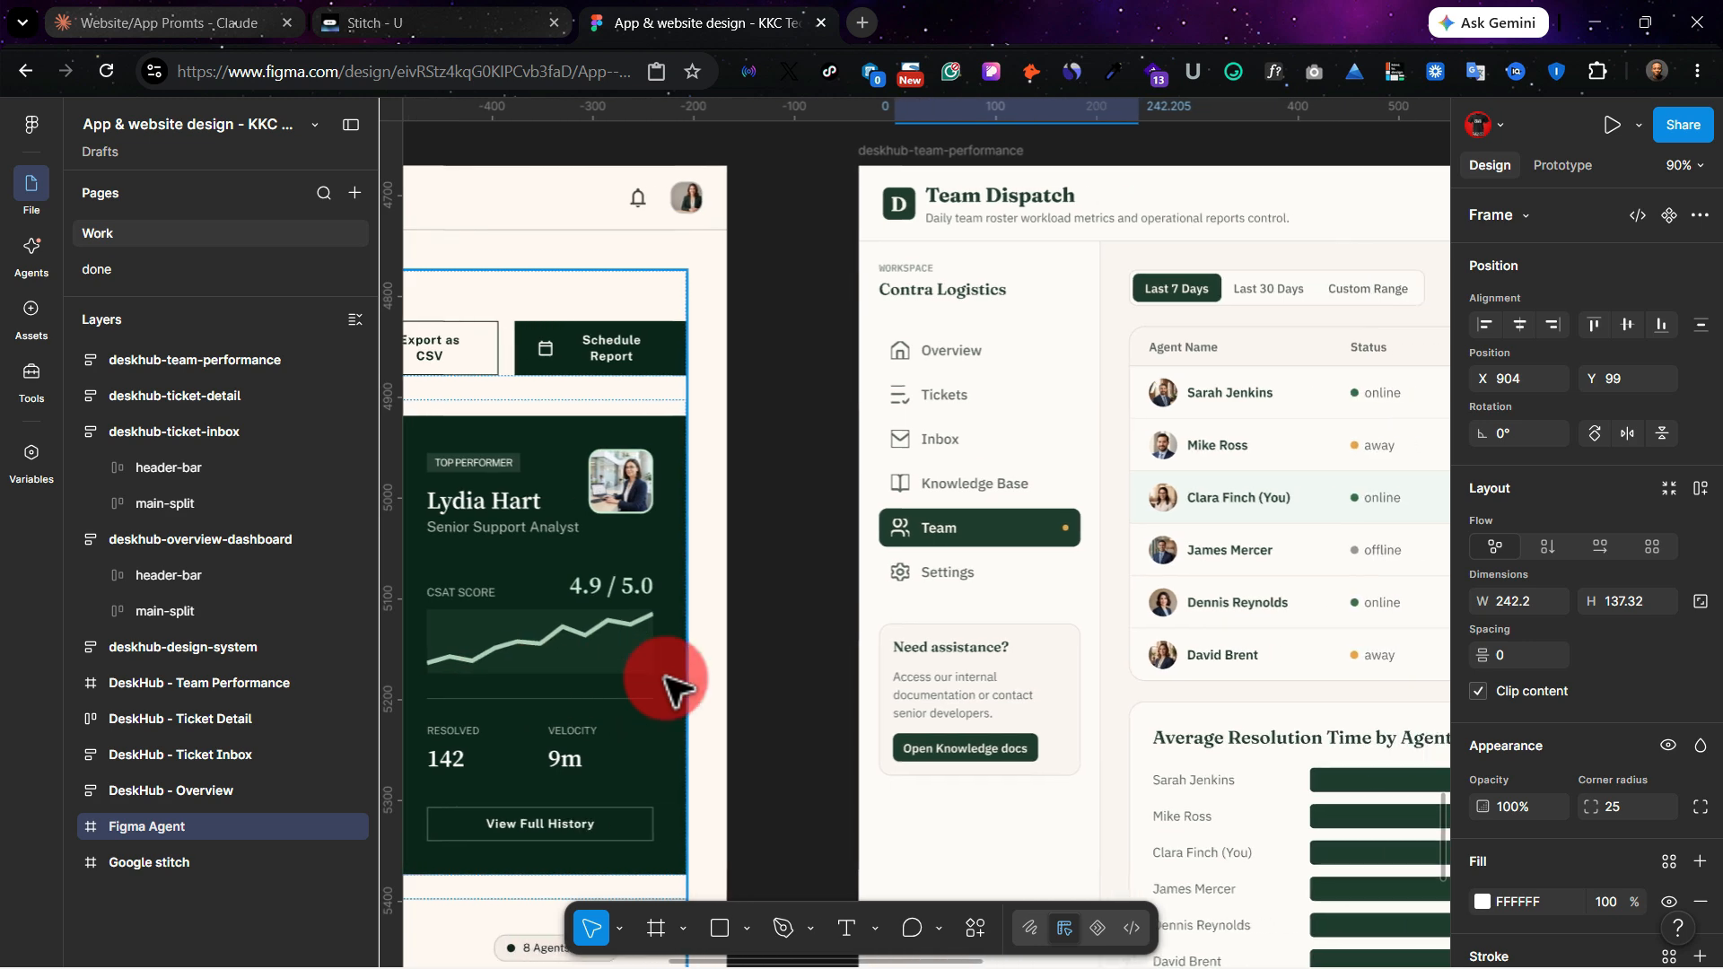
scroll(675, 691, right, 3)
scroll(675, 691, right, 4)
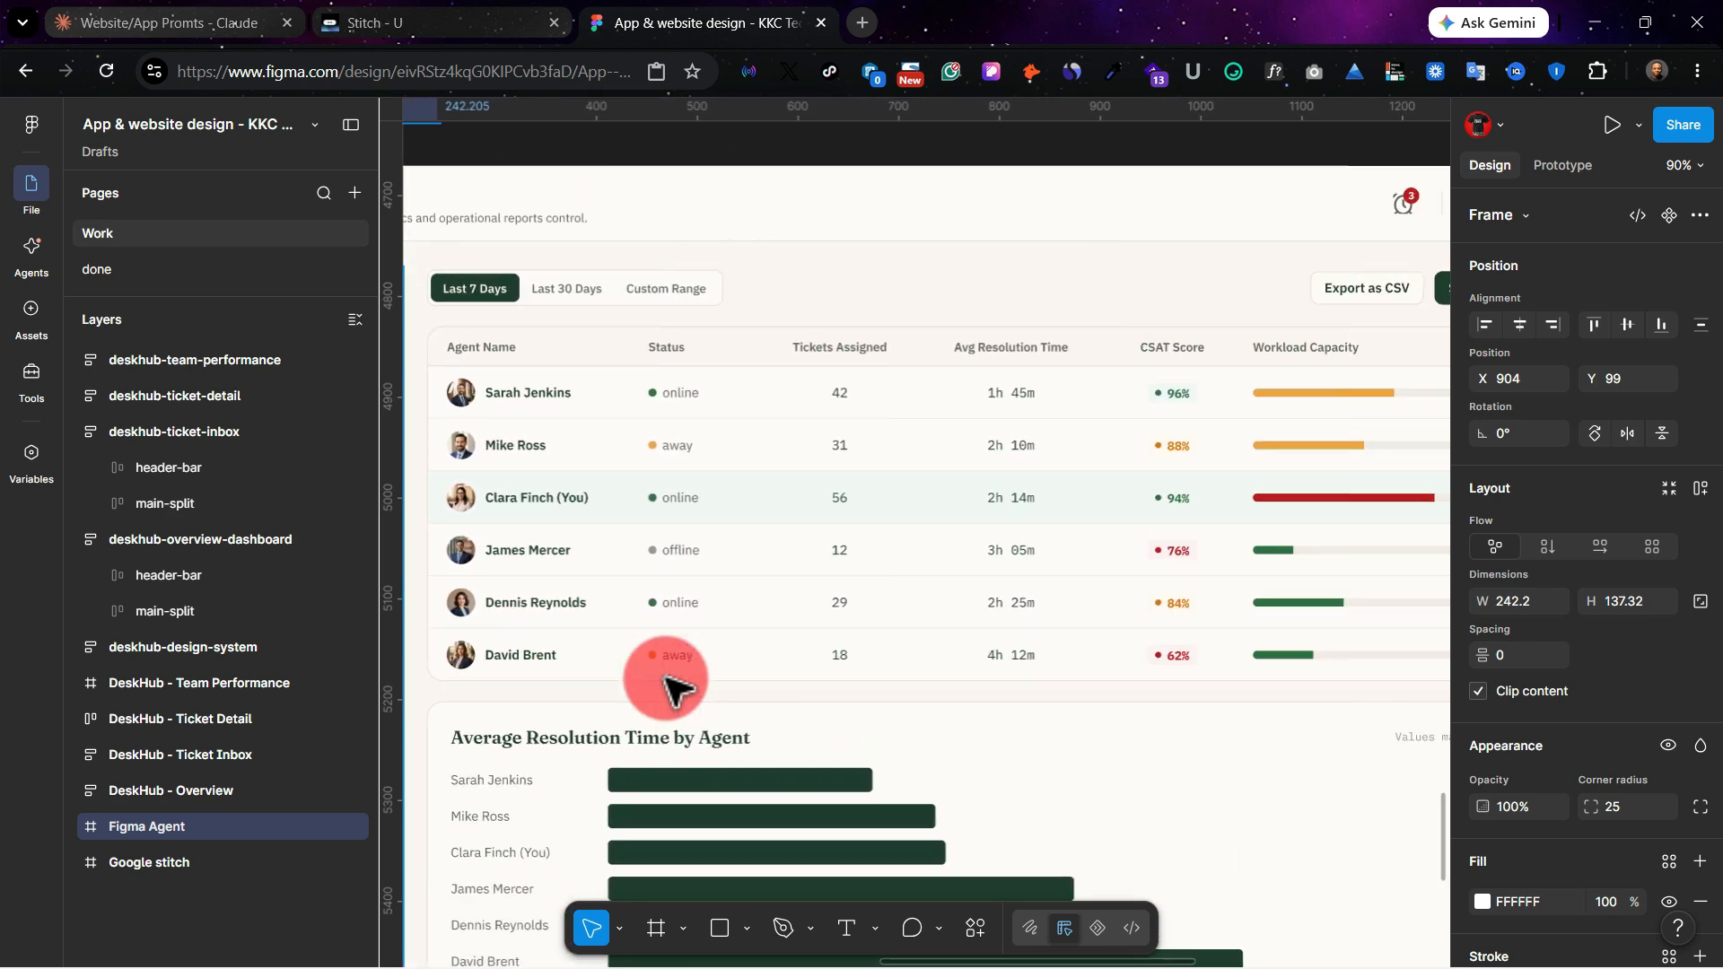
scroll(675, 691, left, 4)
scroll(665, 687, right, 7)
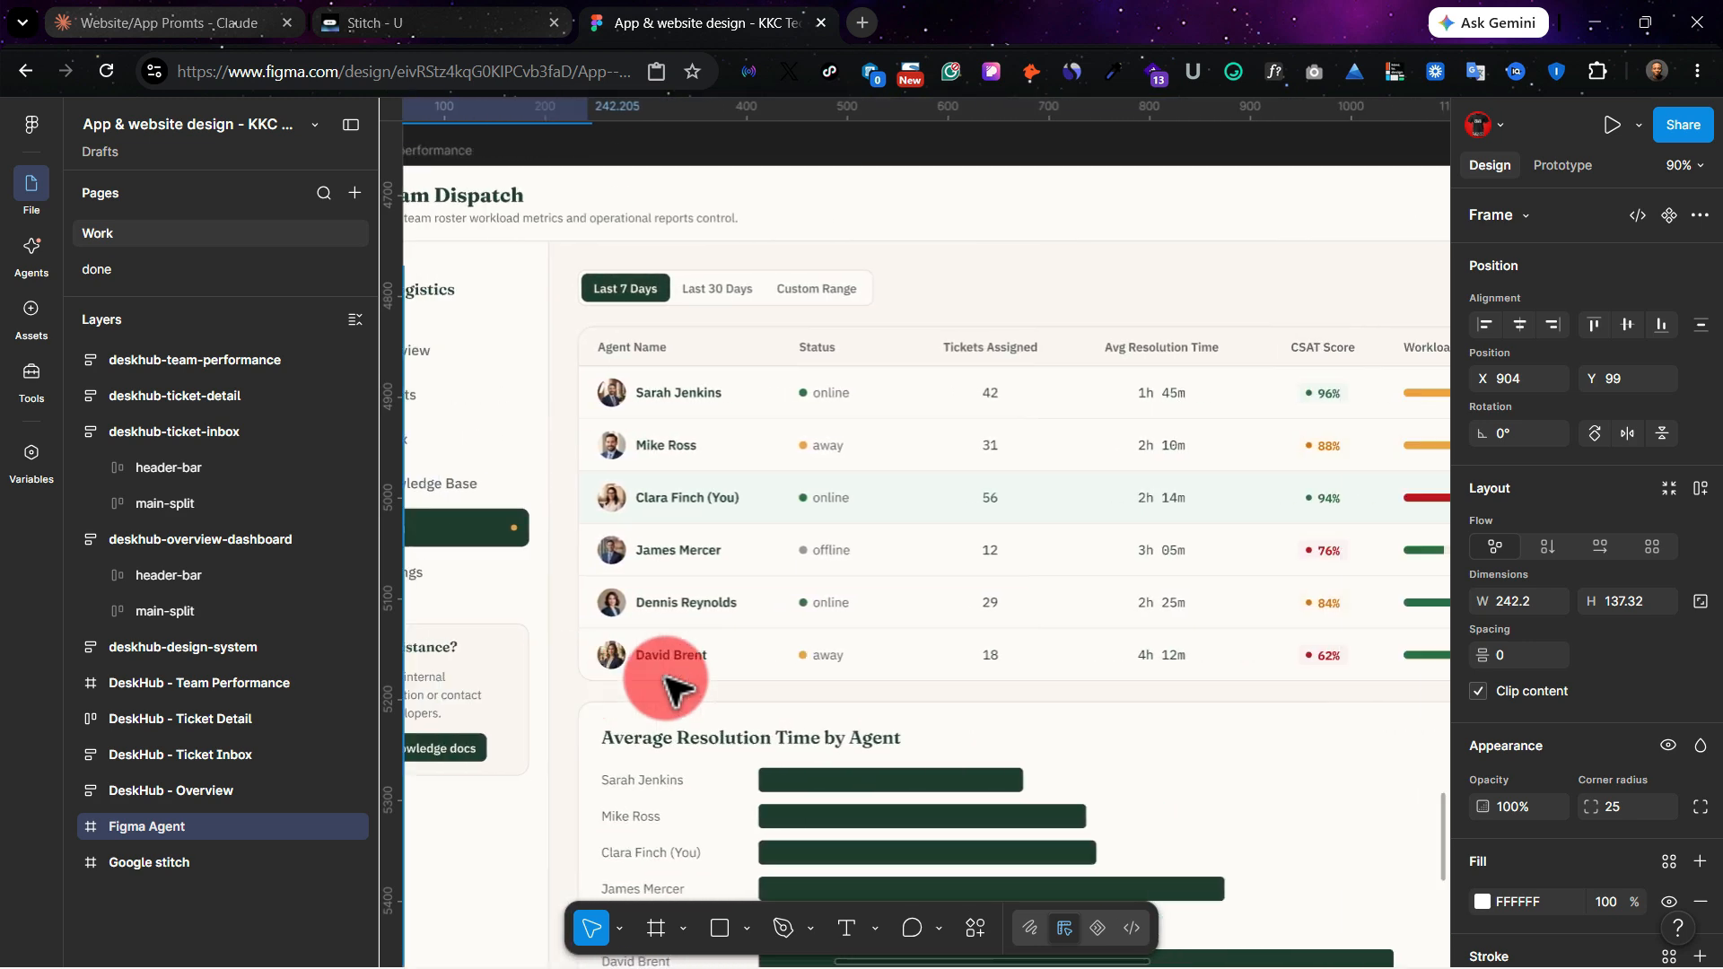
scroll(665, 687, left, 6)
scroll(665, 686, down, 4)
scroll(667, 686, down, 3)
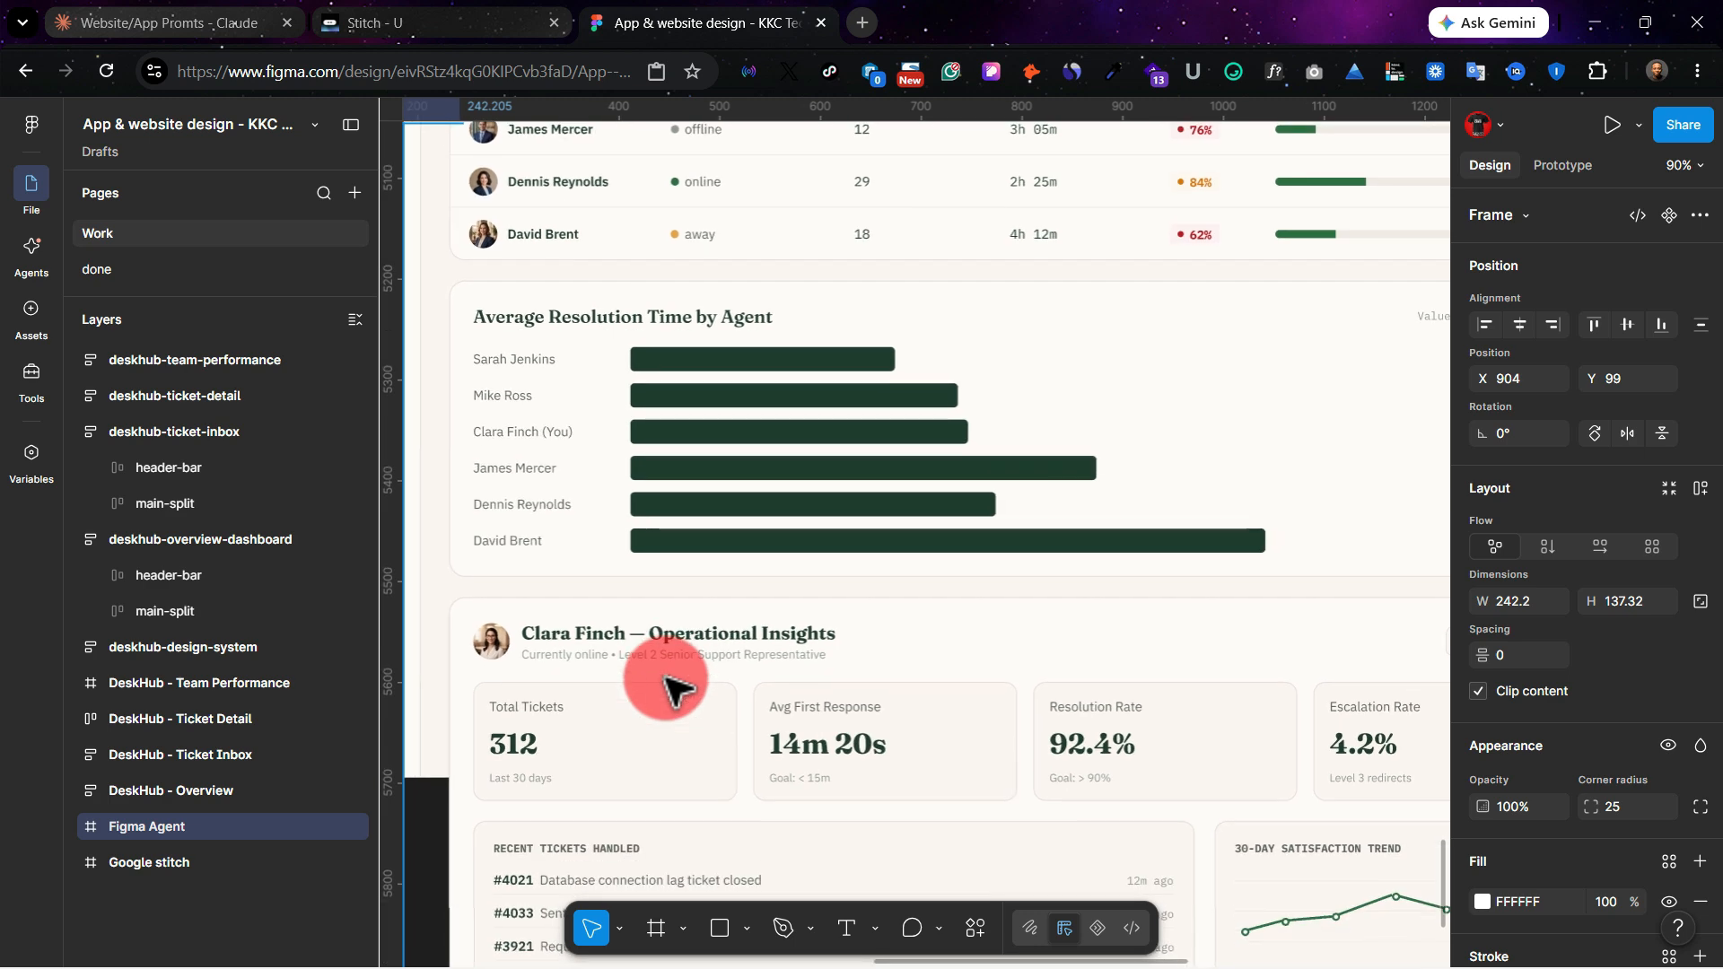
scroll(666, 686, left, 1)
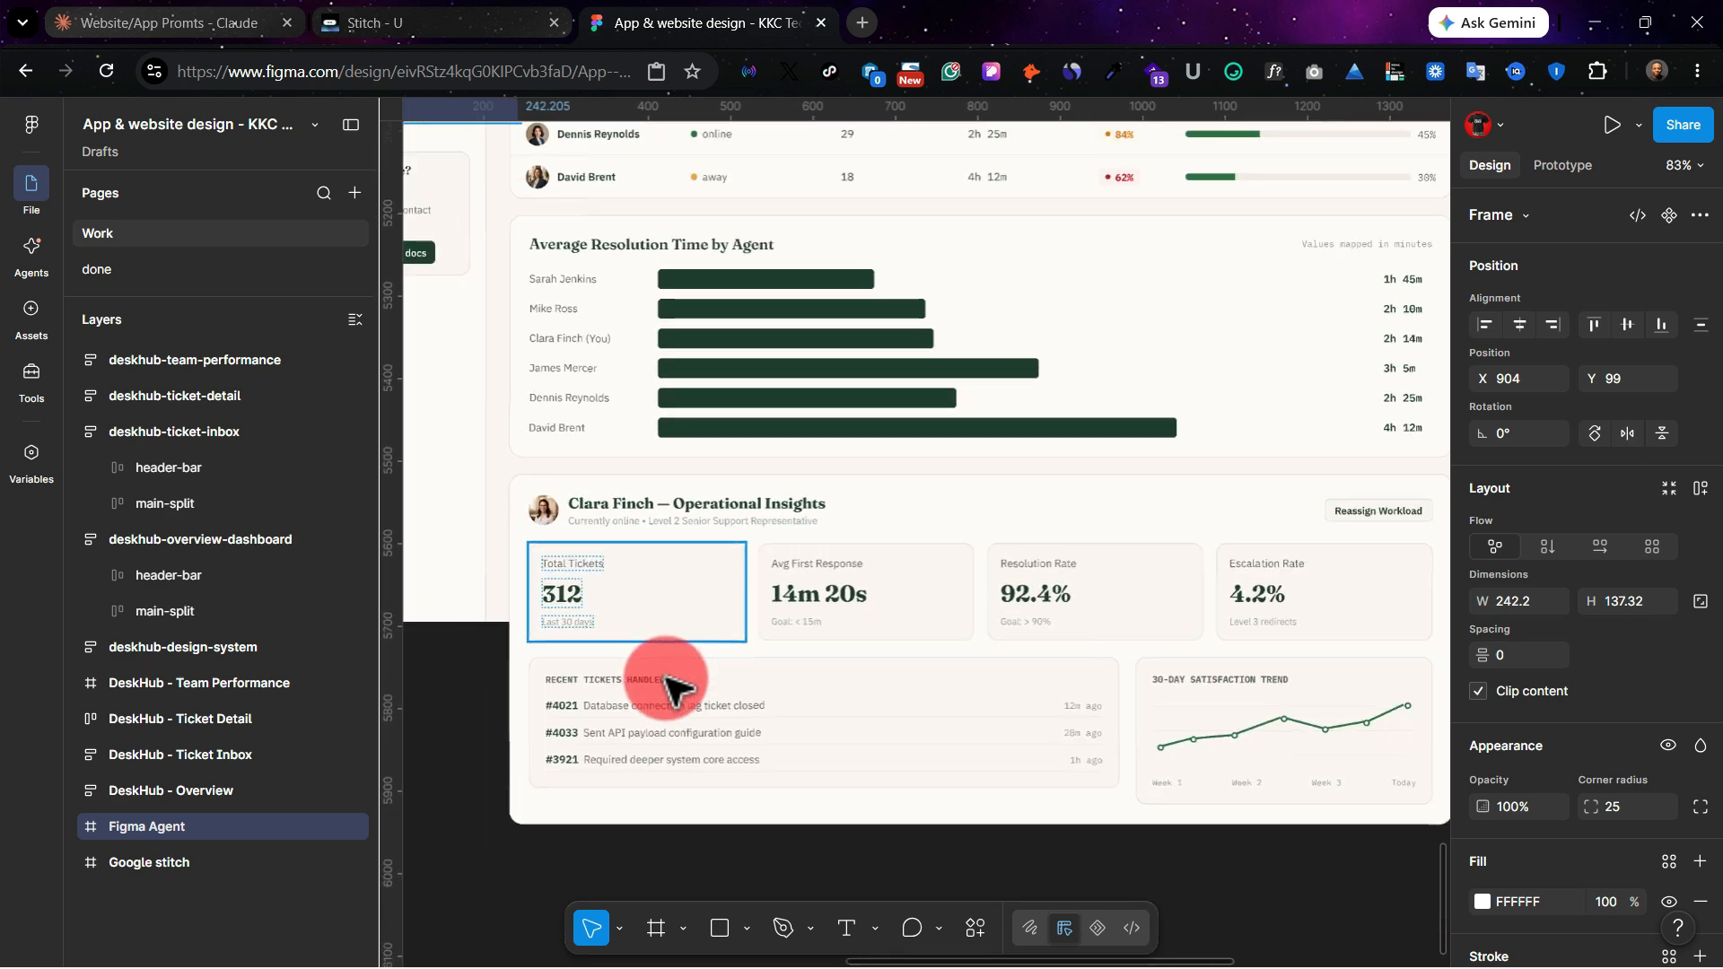
scroll(668, 687, down, 2)
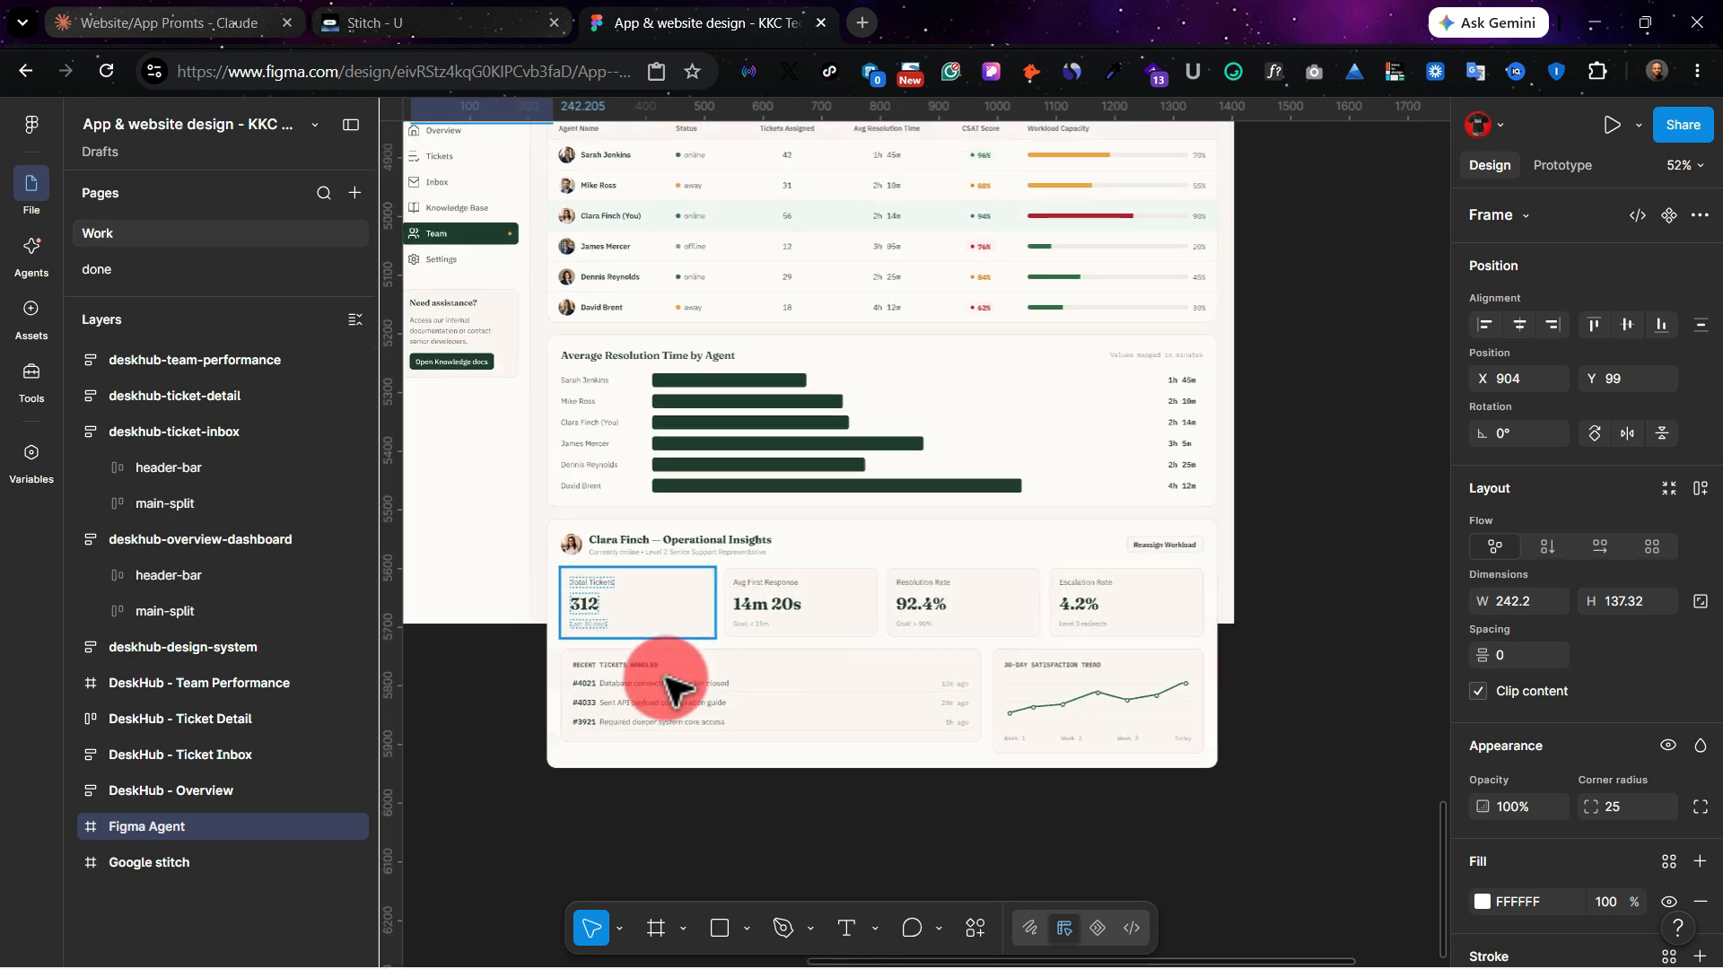
Step: Compare the Google Stitch and Figma Agent screens side by side, from the overview and ticket inbox to ticket detail and team performance
scroll(758, 616, left, 5)
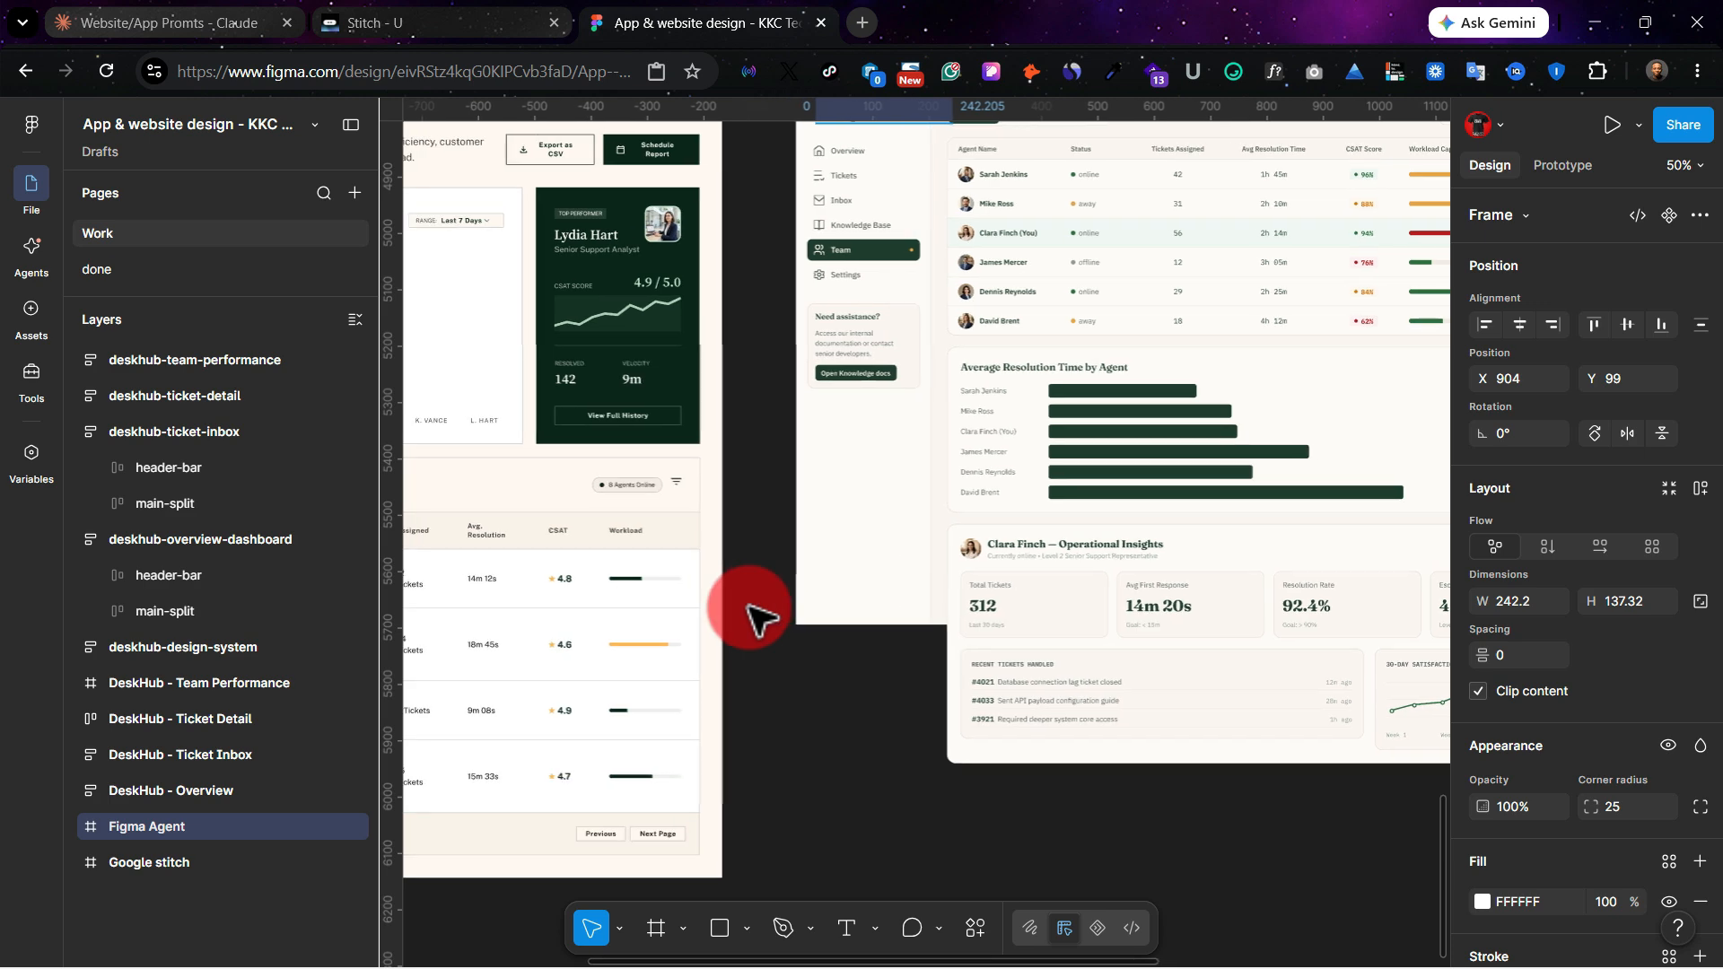
scroll(758, 615, down, 8)
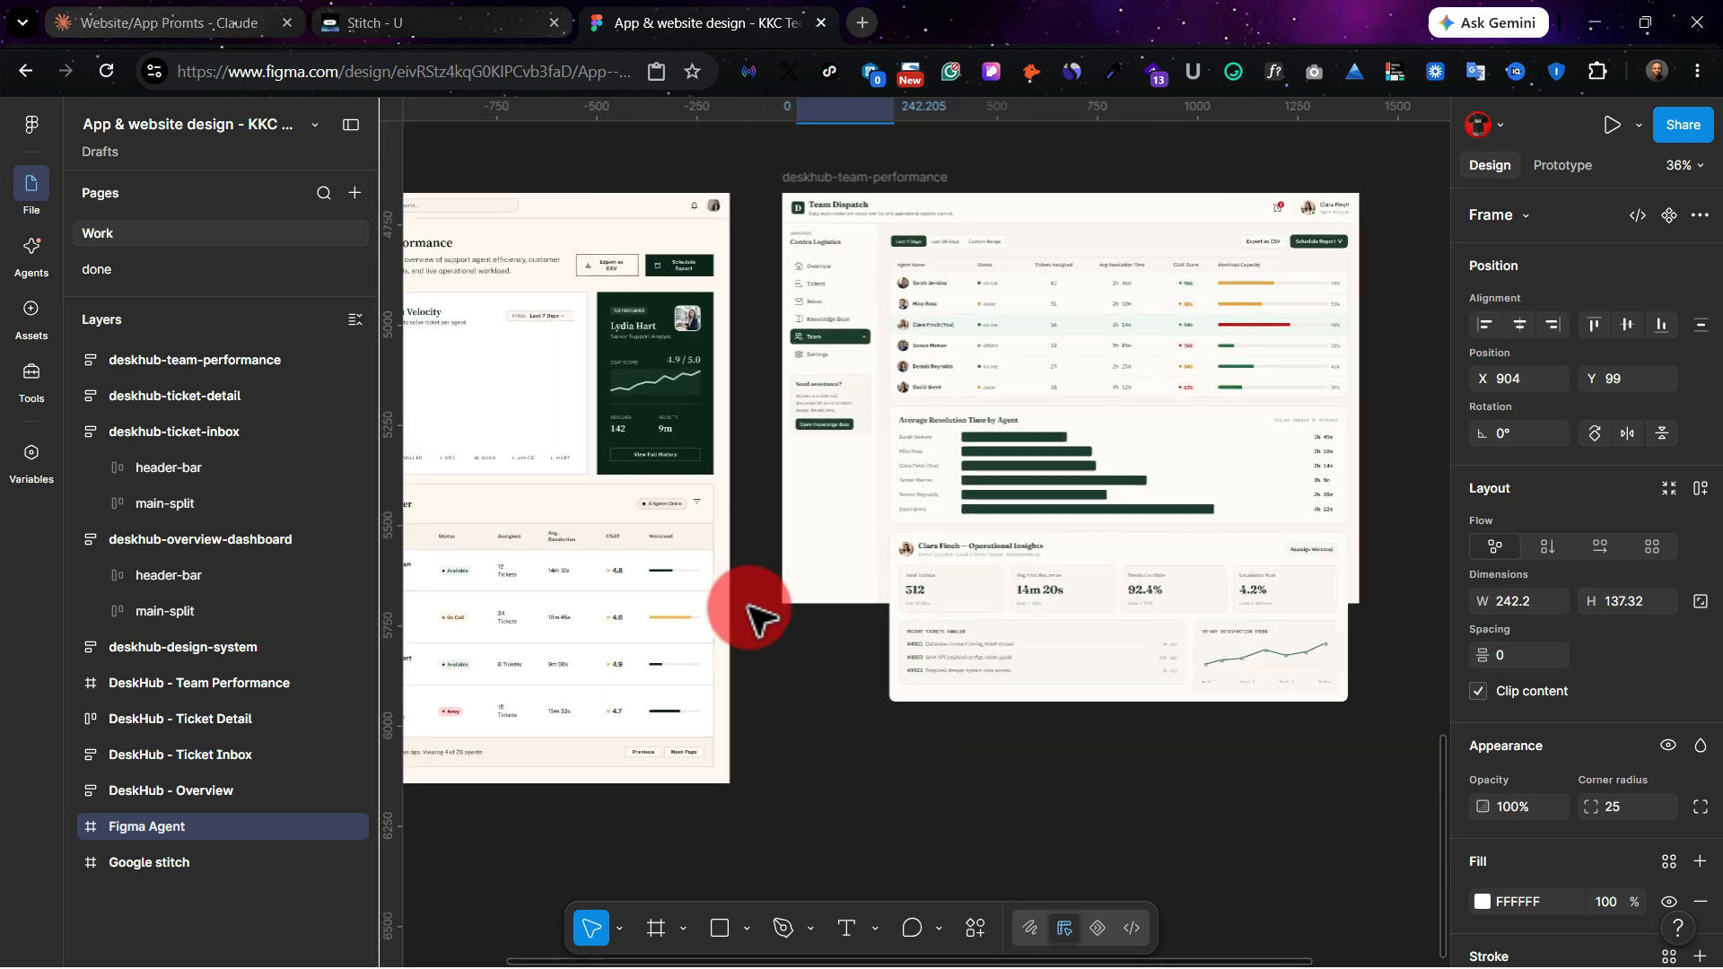
click(595, 334)
scroll(1065, 557, down, 5)
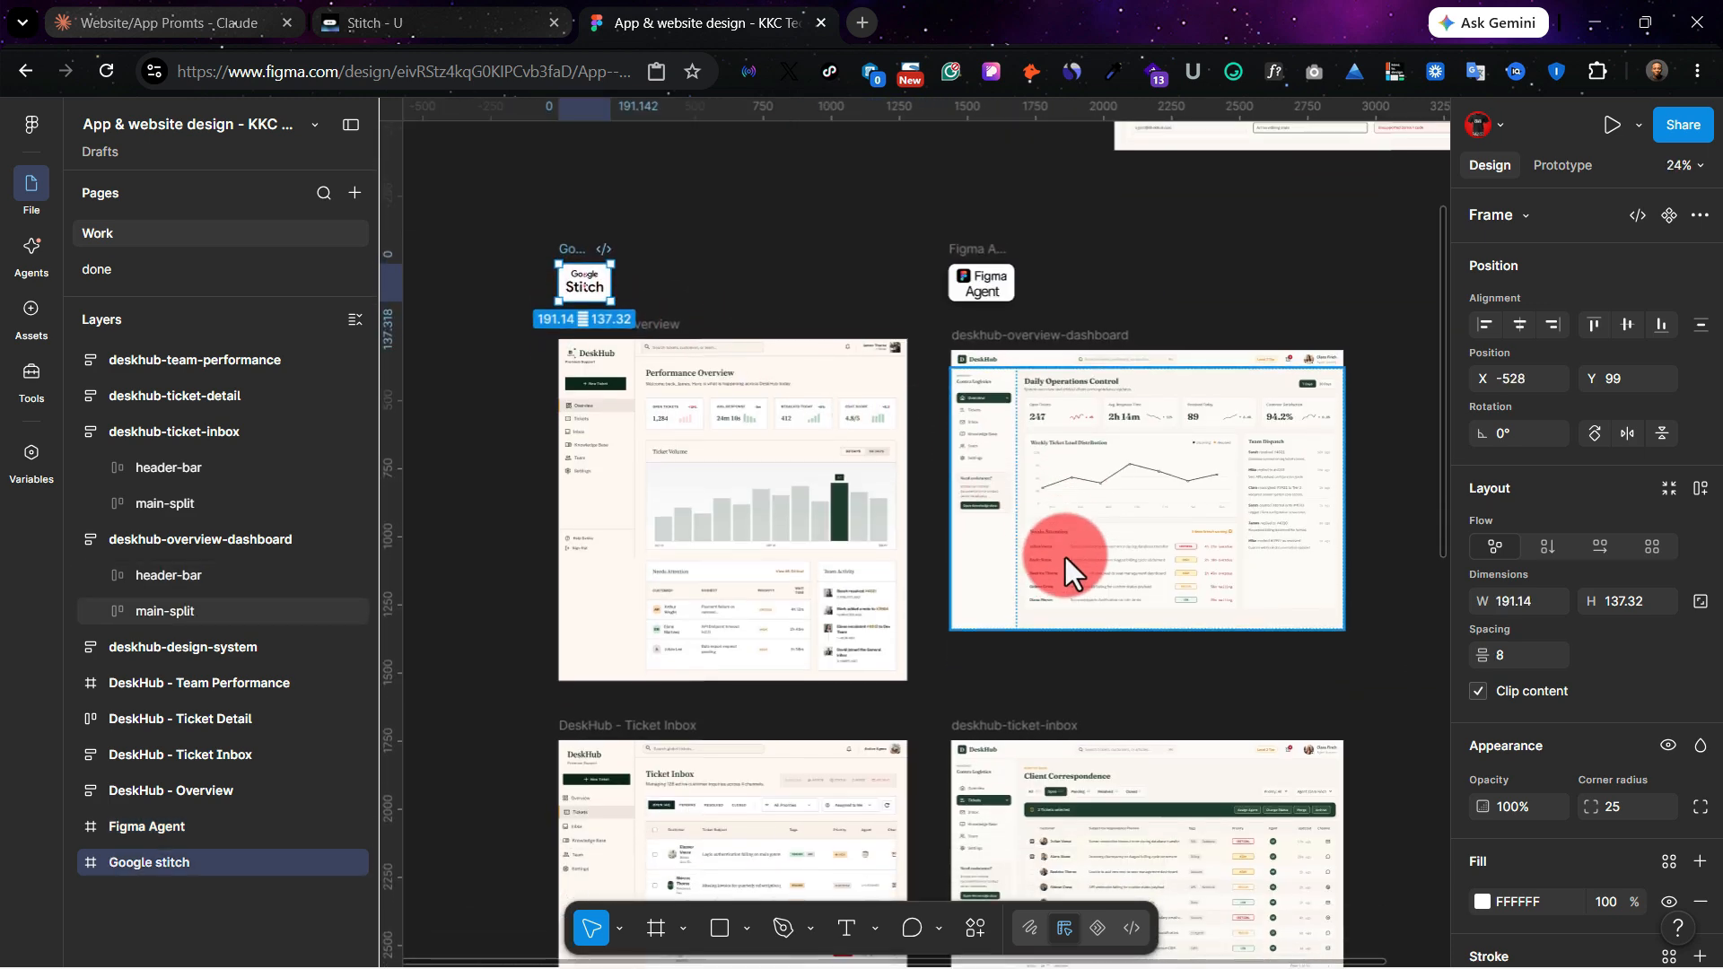
scroll(1064, 557, down, 2)
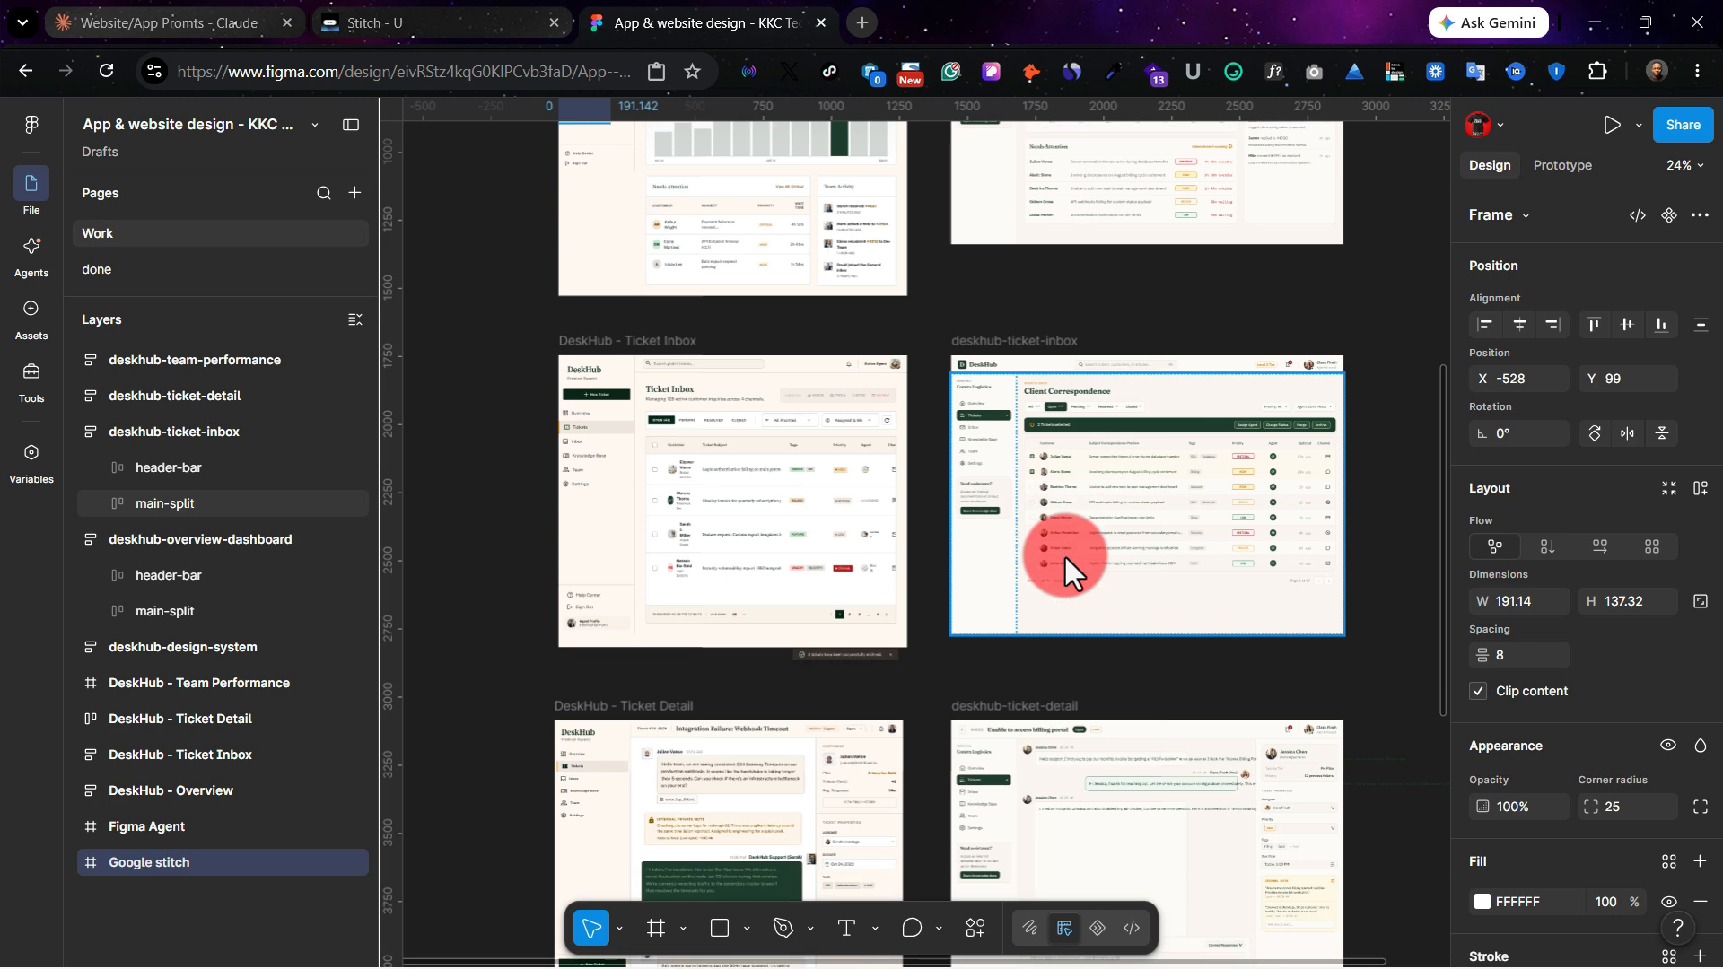
scroll(1064, 558, right, 1)
scroll(1018, 666, down, 8)
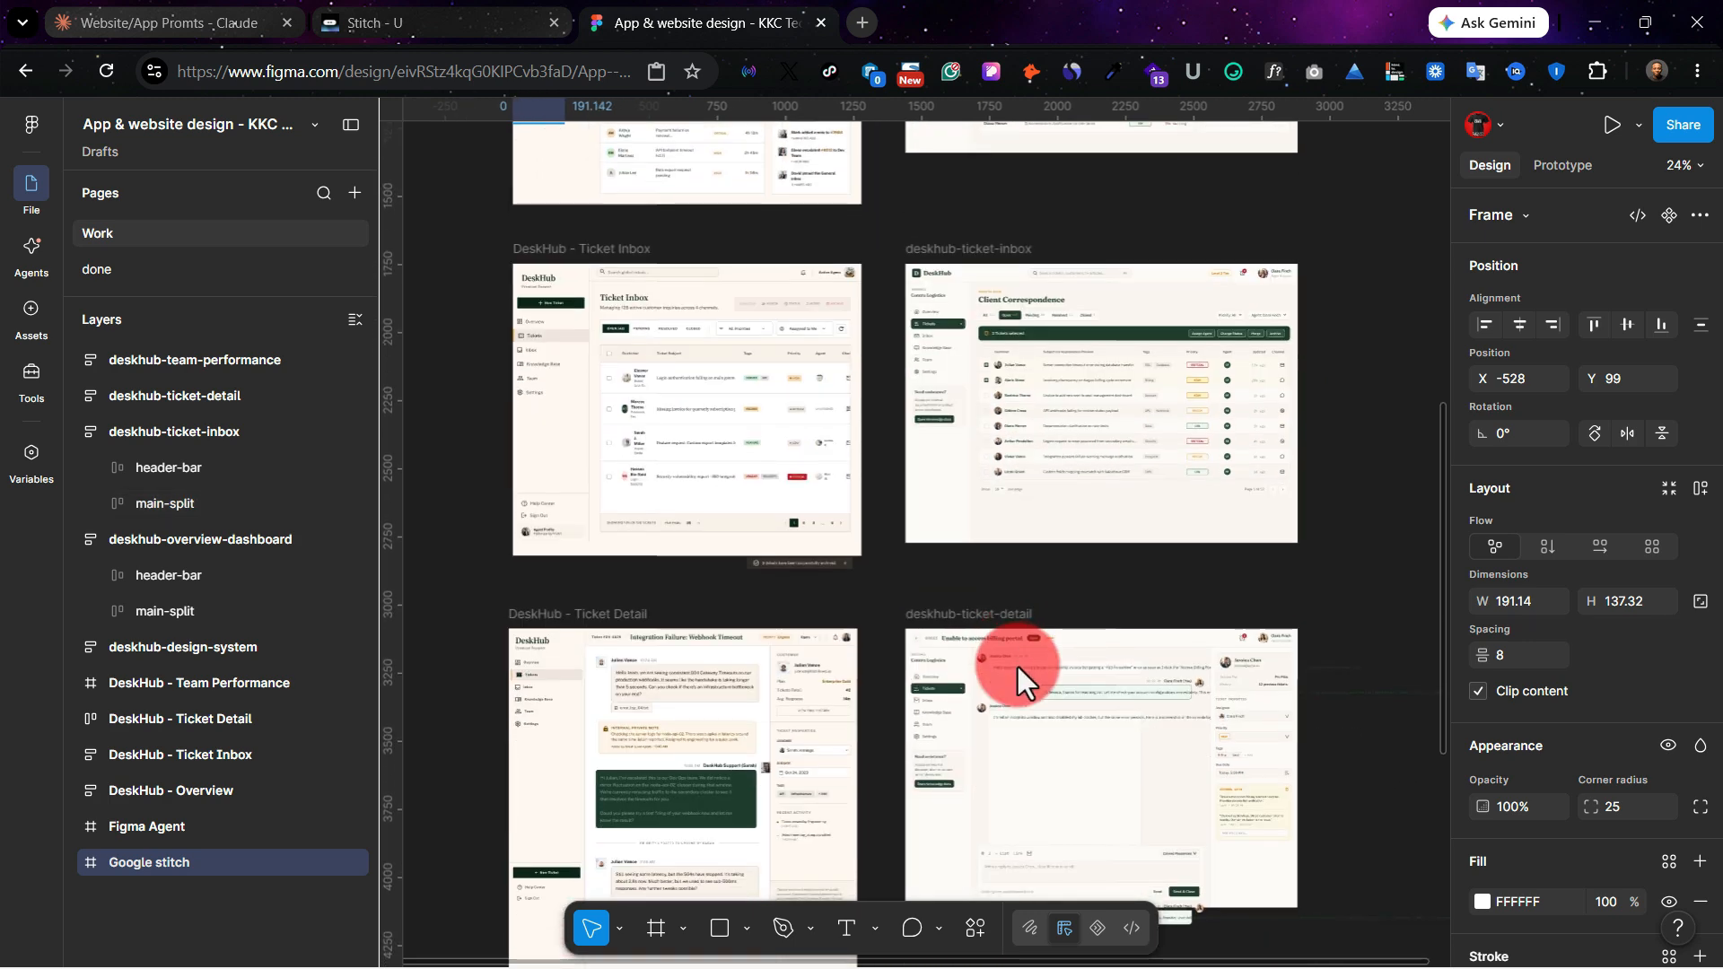
scroll(847, 671, up, 15)
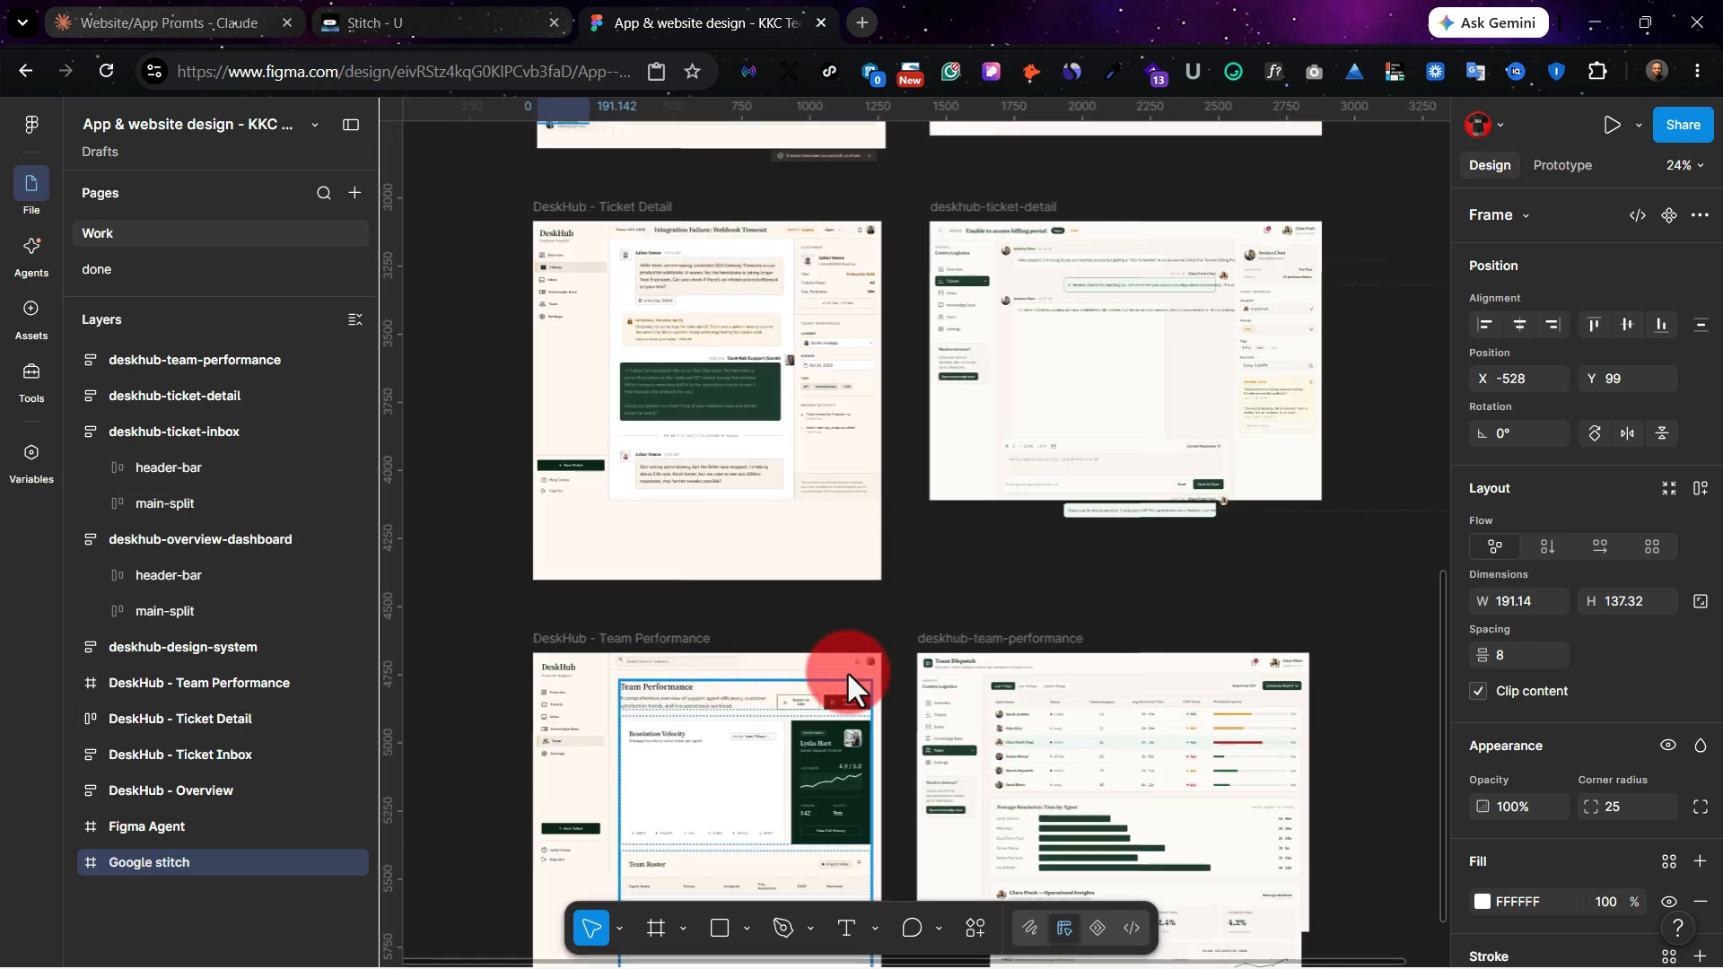